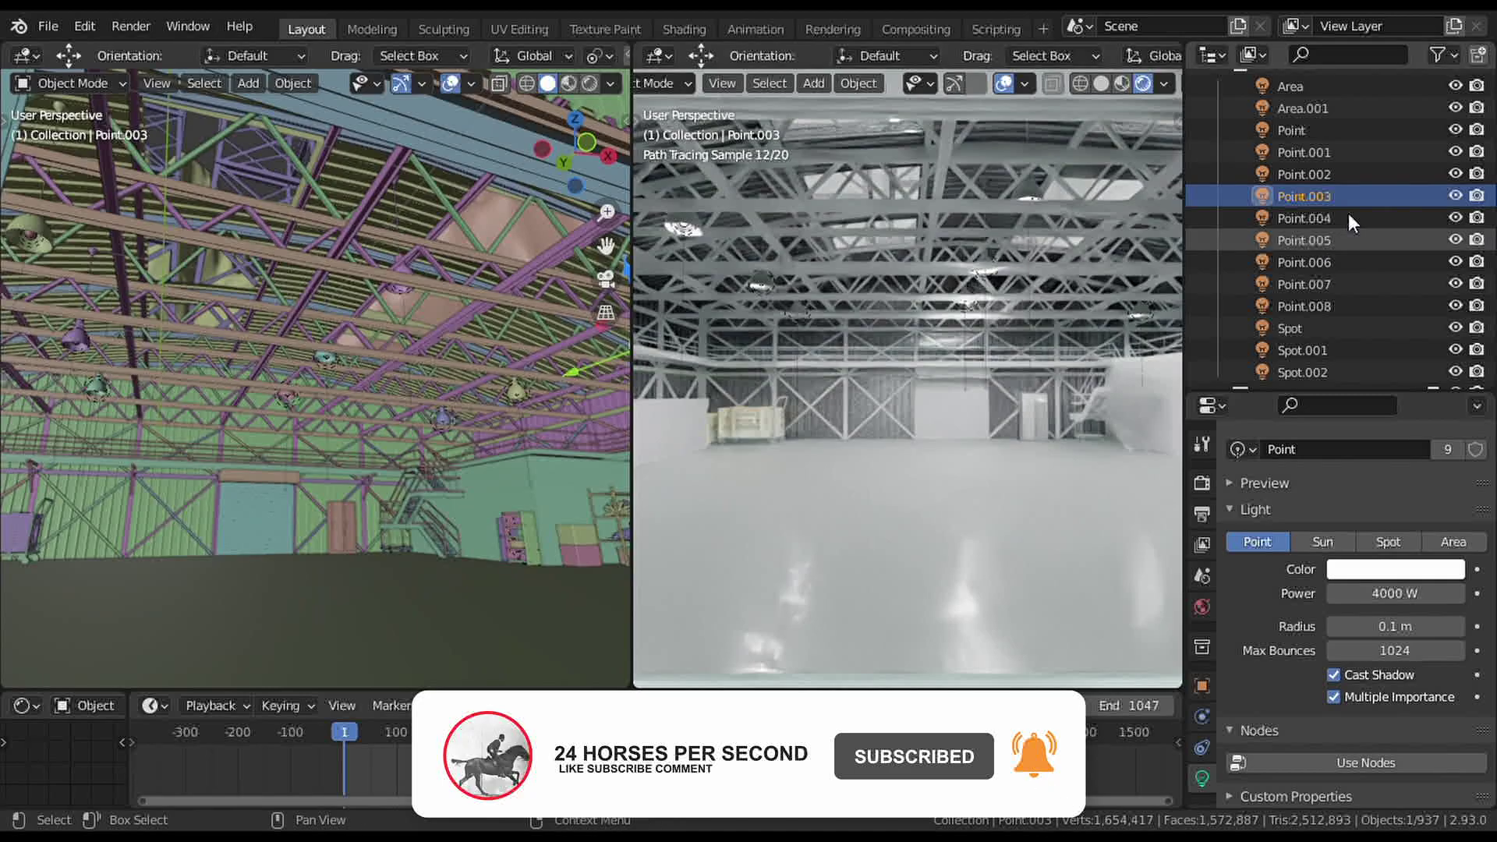
Select the Point.004 light in the warehouse scene to view its light settings.
{"action": "left_click", "coordinate": [1347, 216]}
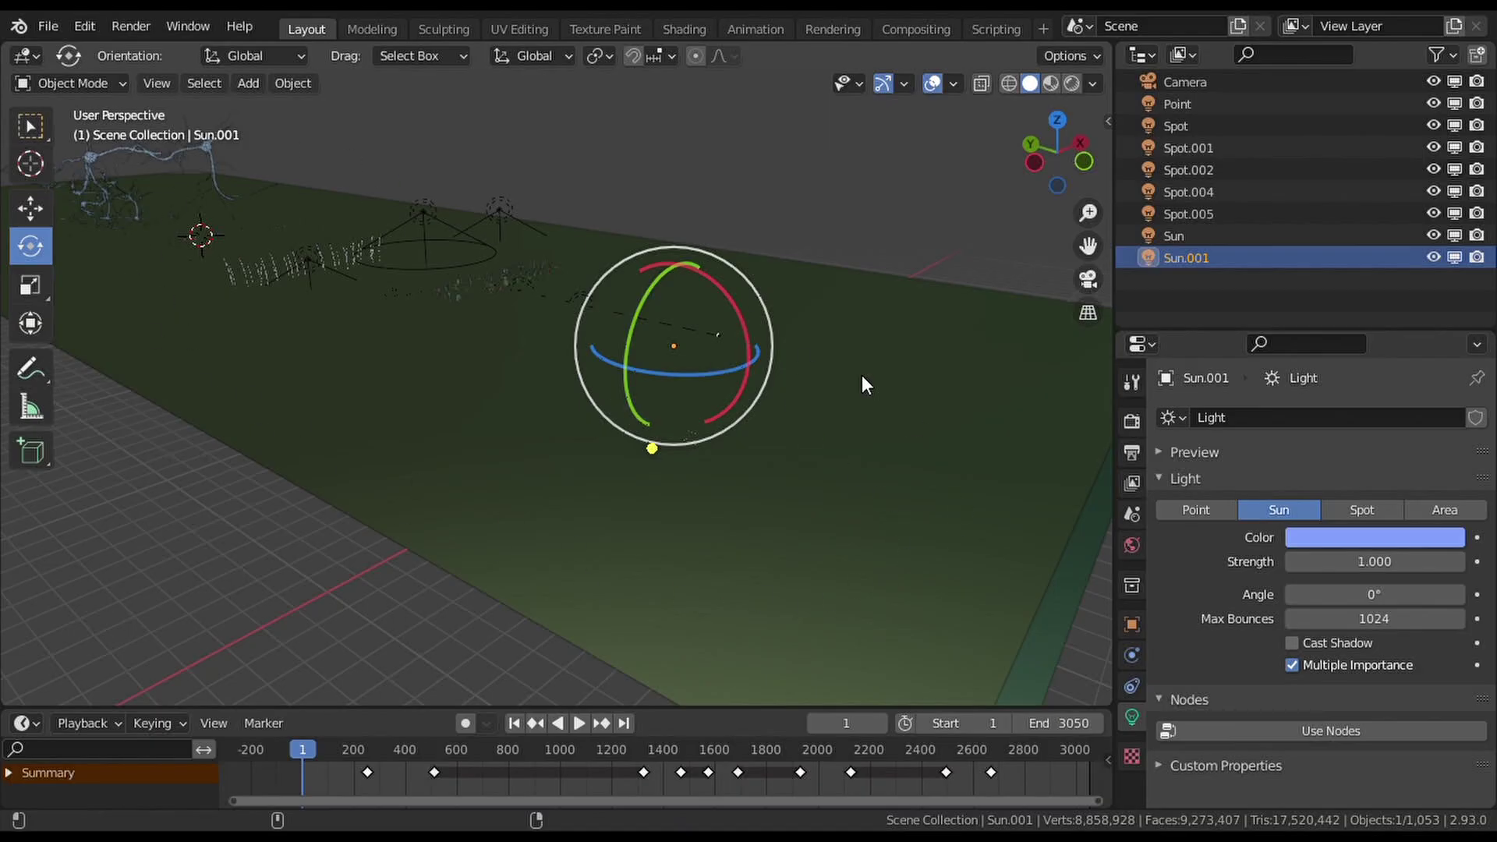
Delete the Top Ocean plane covering the underwater scene.
{"action": "left_click", "coordinate": [940, 287]}
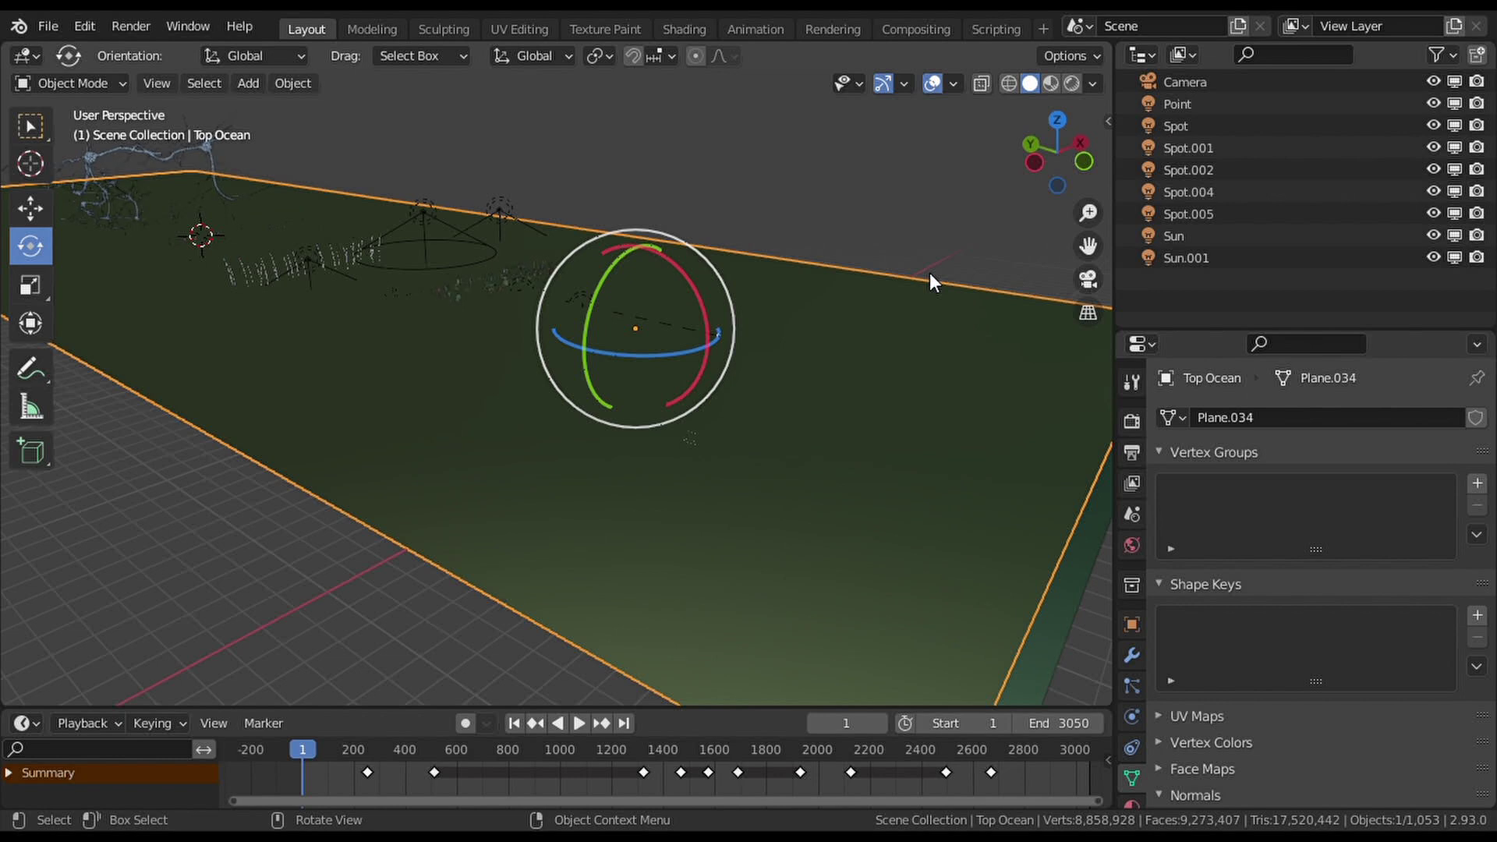
{"action": "key", "text": "Delete"}
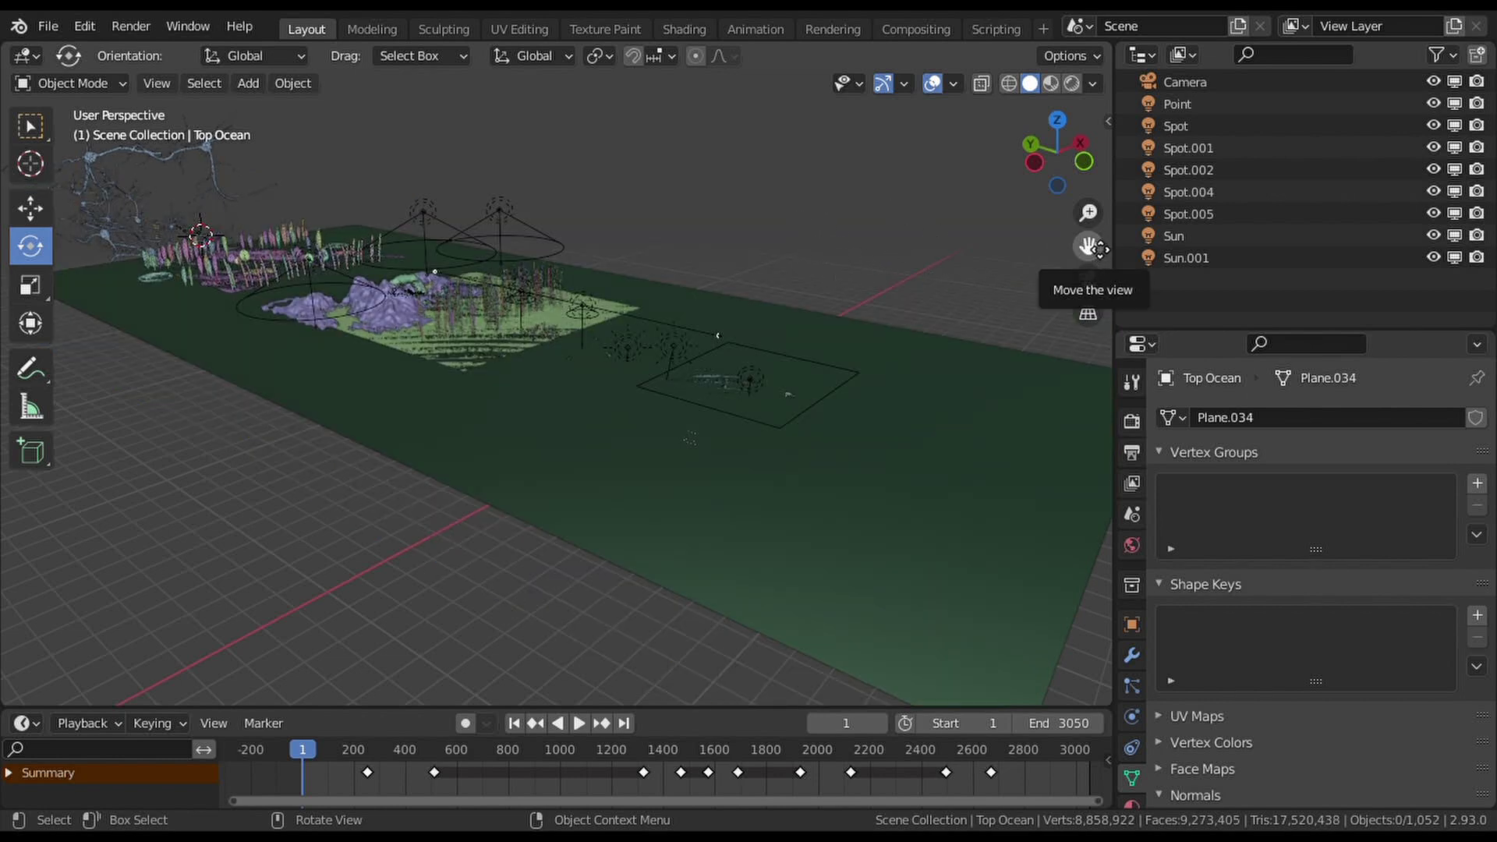
Inspect the light settings of Sun.001, Sun and the Point area light one after another.
{"action": "left_click_drag", "start_coordinate": [1090, 215], "coordinate": [1103, 155]}
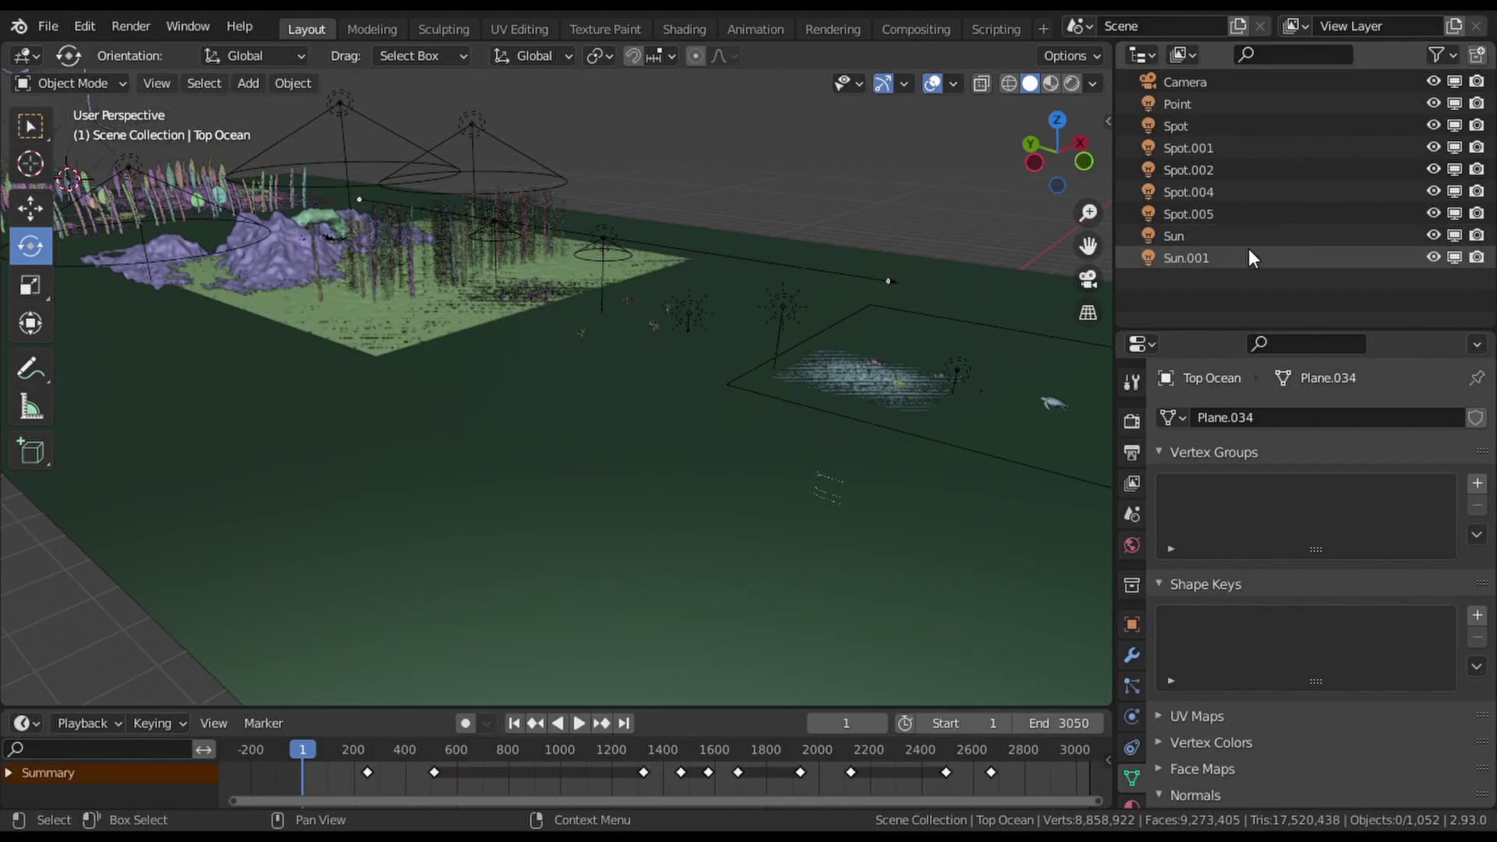
{"action": "left_click", "coordinate": [1250, 257]}
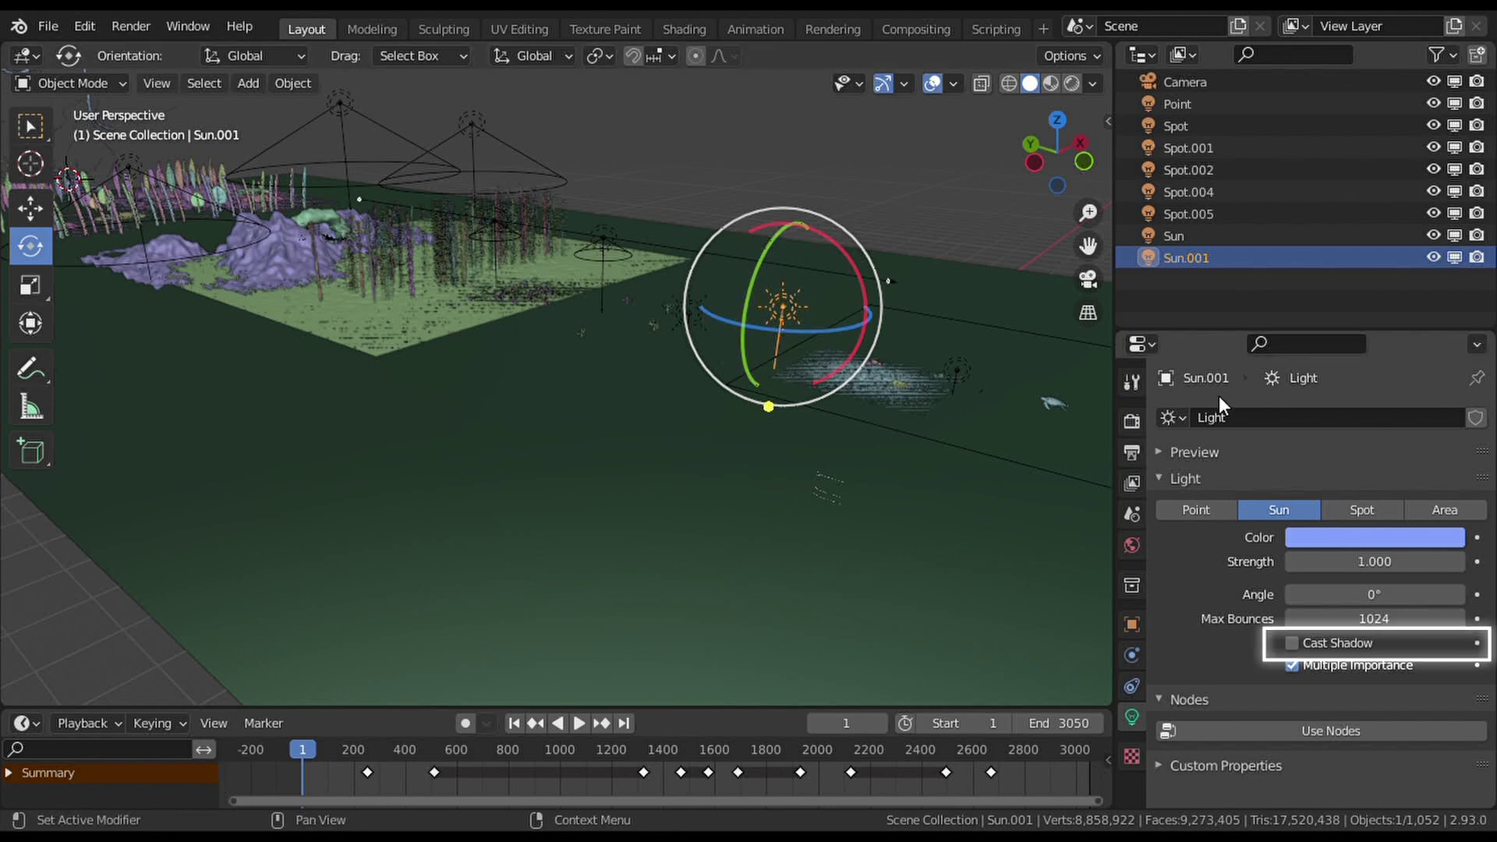
{"action": "left_click", "coordinate": [1236, 235]}
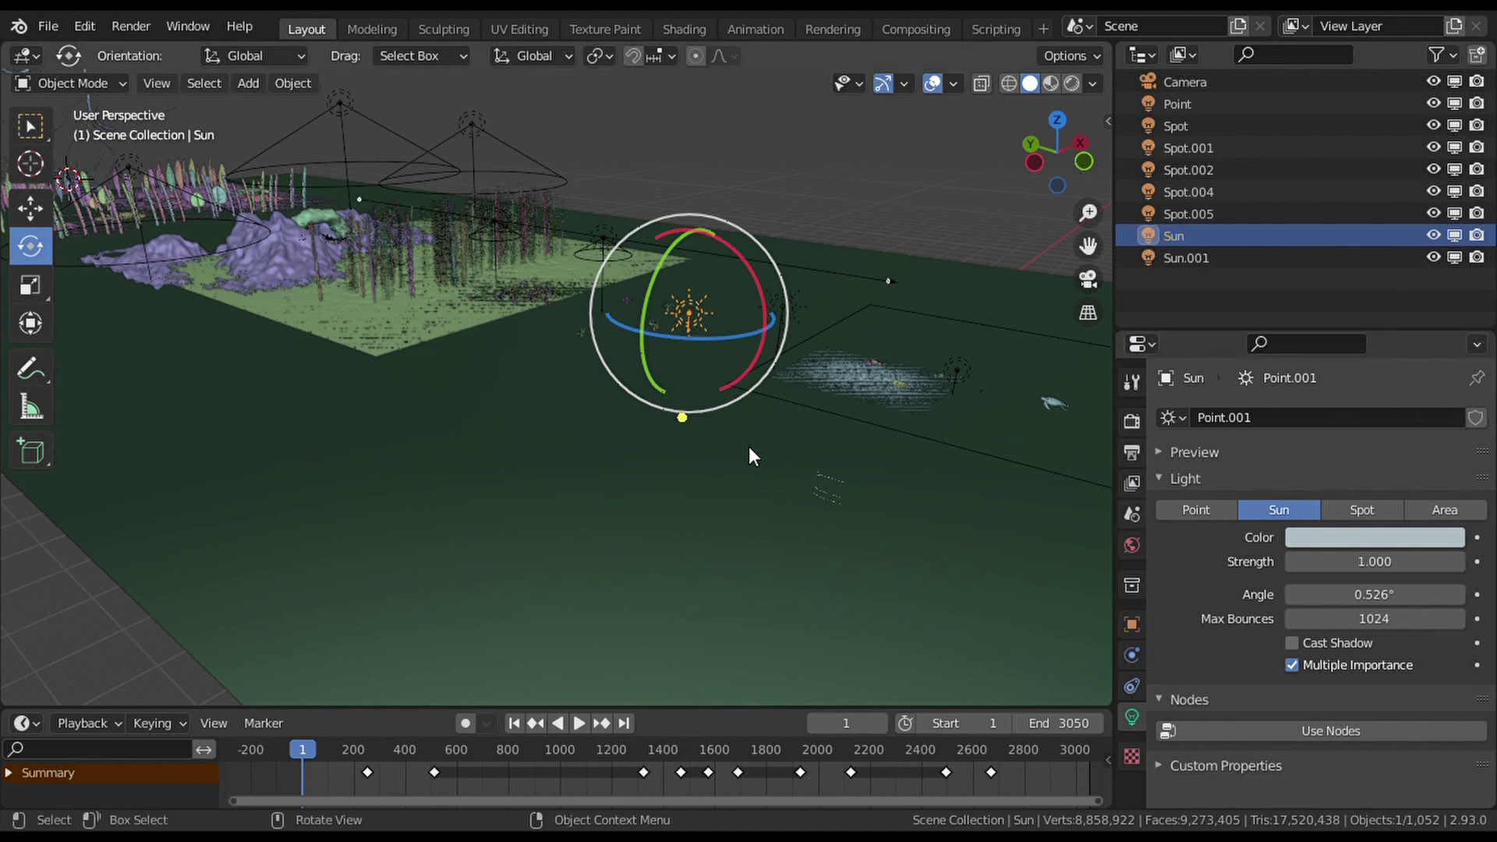
{"action": "middle_click_drag", "start_coordinate": [840, 343], "coordinate": [888, 382]}
{"action": "left_click", "coordinate": [957, 387]}
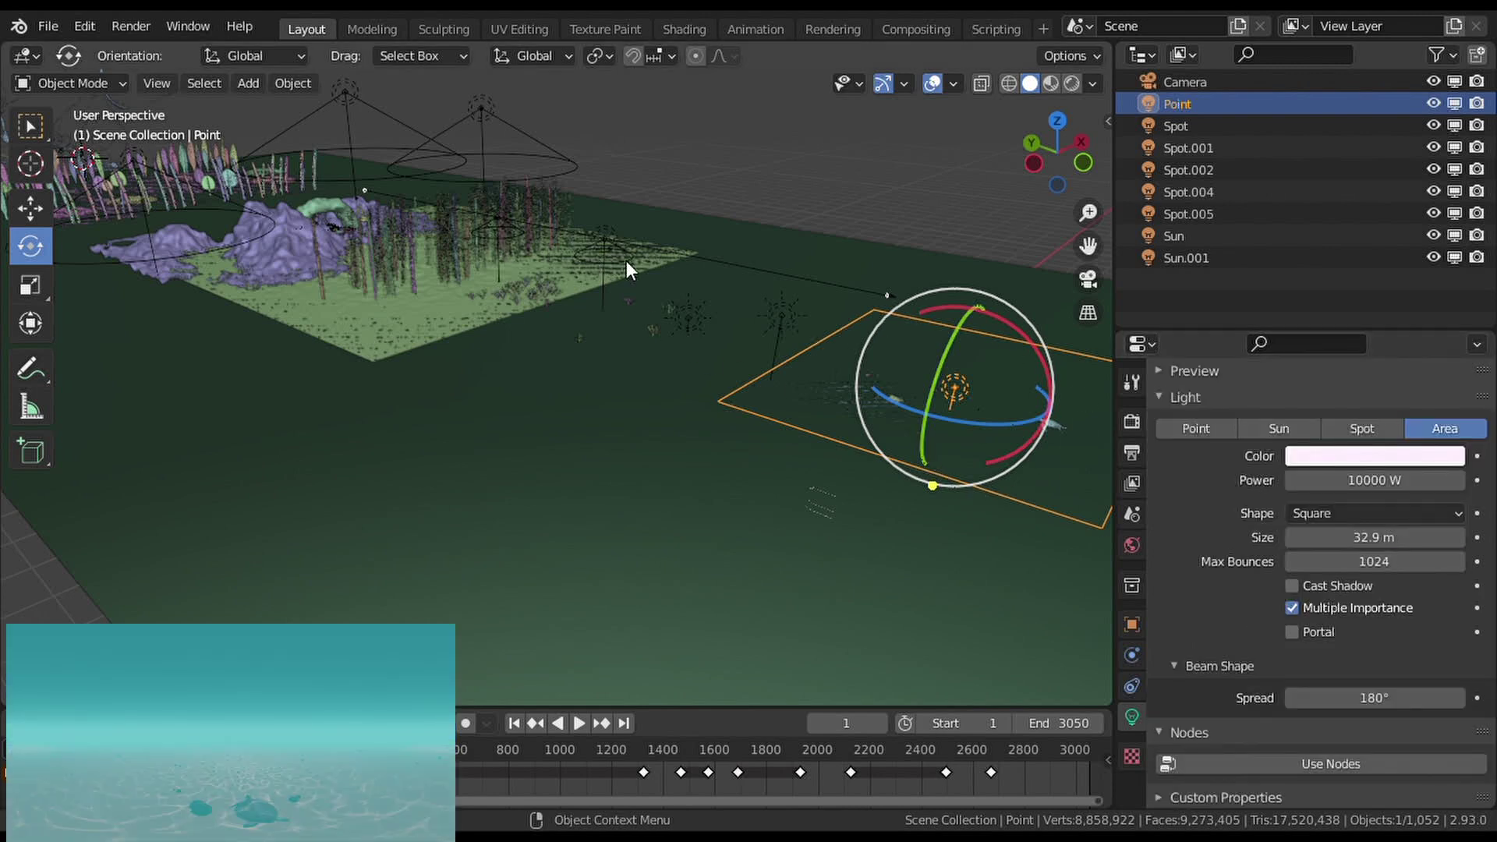
Inspect the placement, power and beam settings of the Spot, Spot.001, Spot.002, Spot.004 and Spot.005 lights.
{"action": "left_click", "coordinate": [1206, 128]}
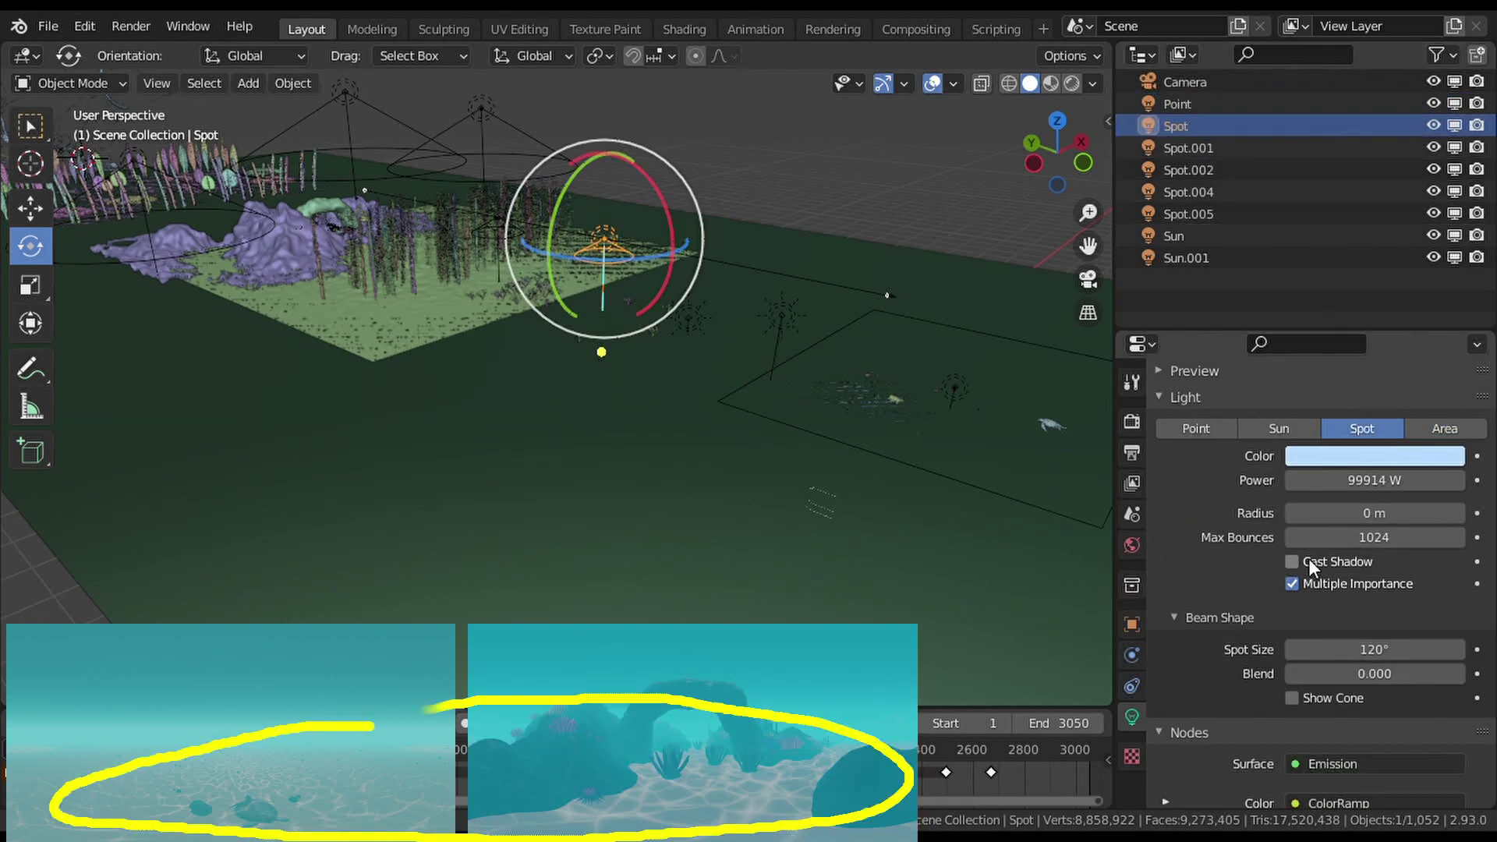
{"action": "scroll", "coordinate": [1303, 563], "scroll_direction": "down", "scroll_amount": 2}
{"action": "left_click", "coordinate": [1236, 148]}
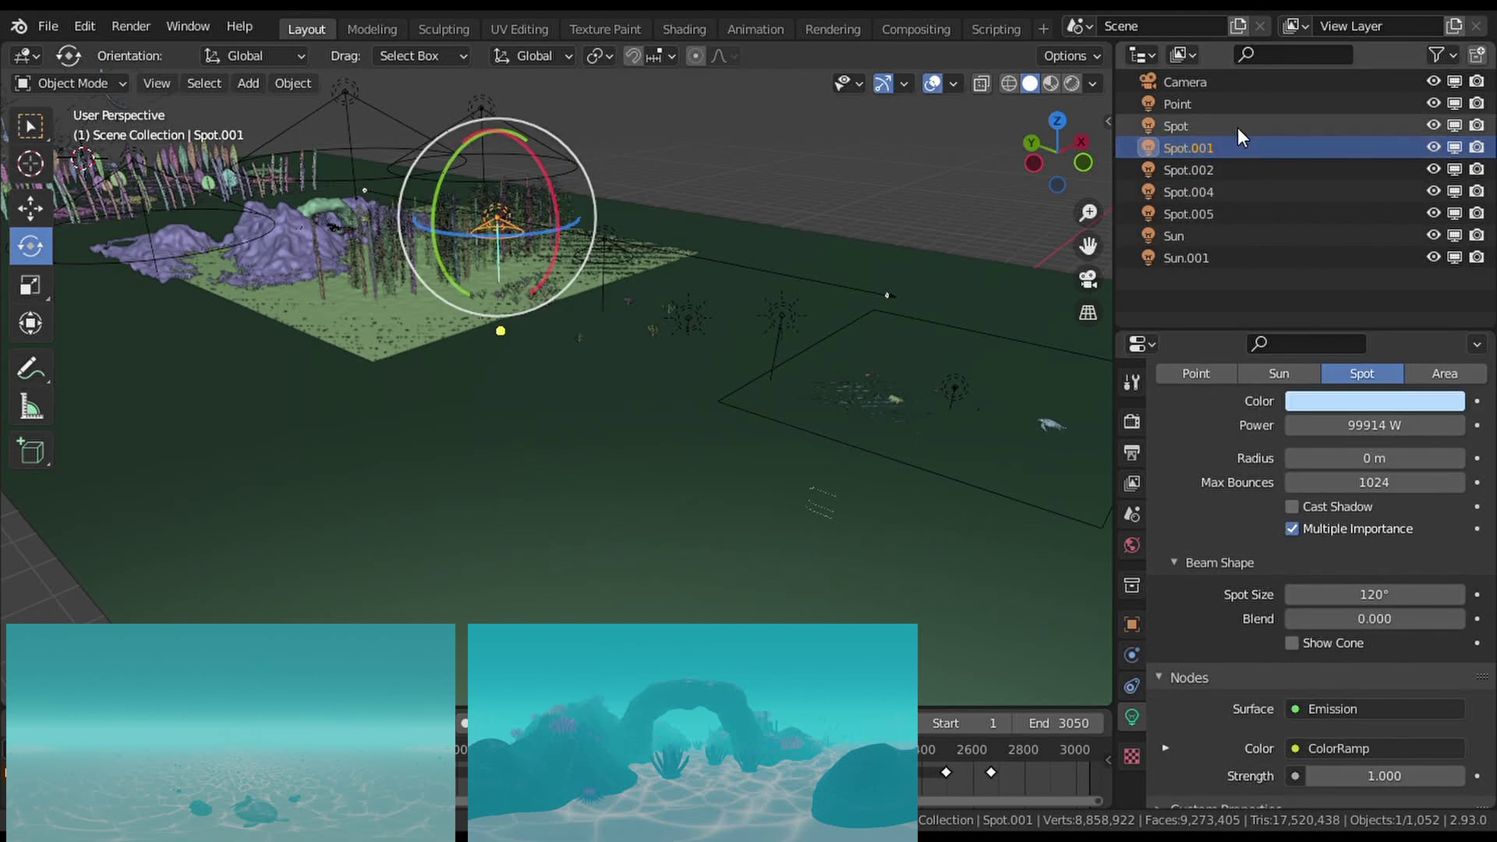
{"action": "left_click", "coordinate": [1232, 128]}
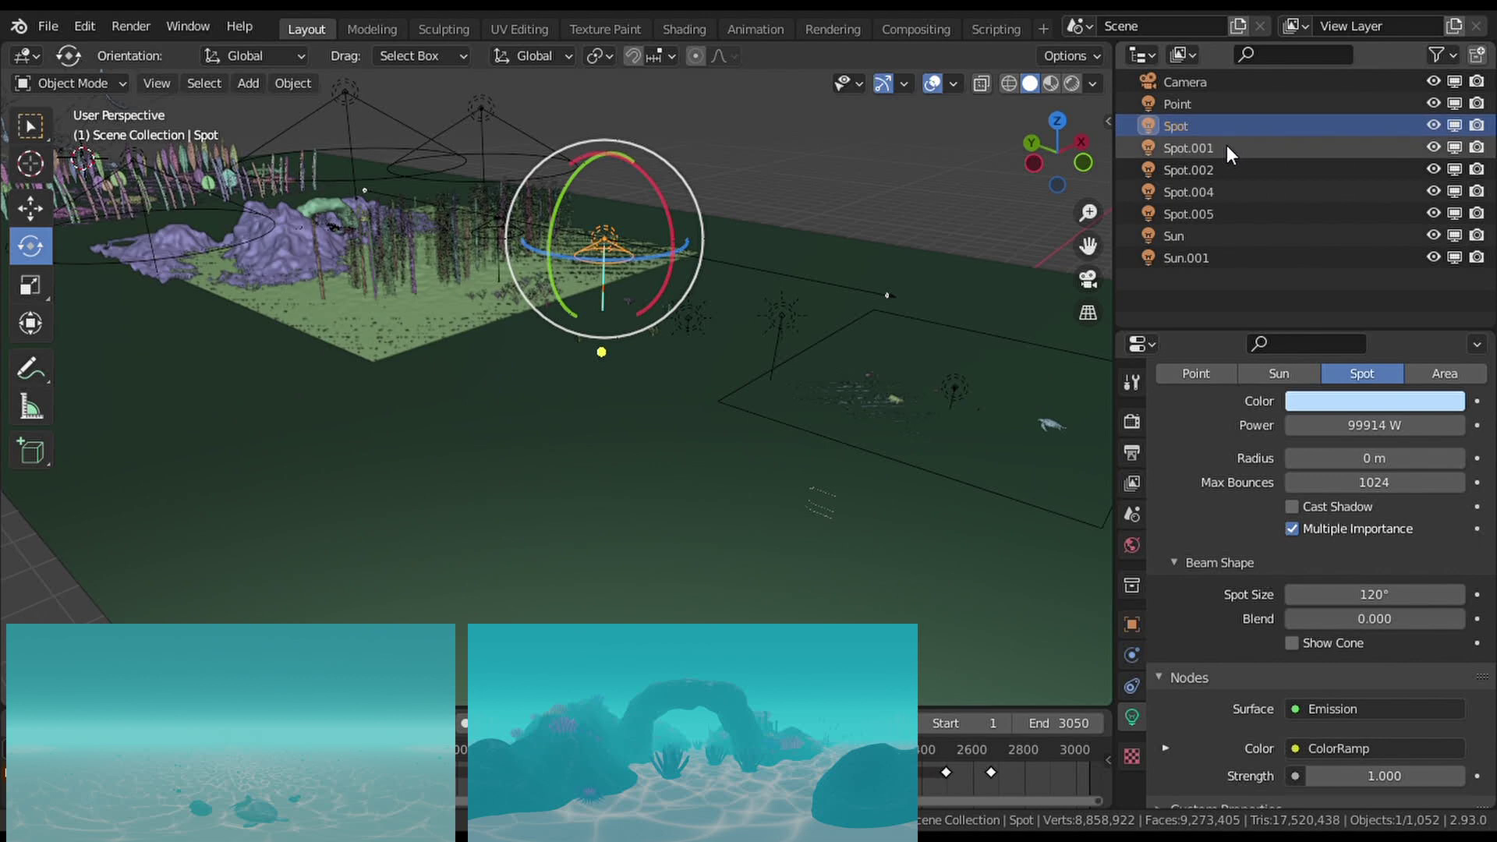
{"action": "left_click", "coordinate": [1230, 150]}
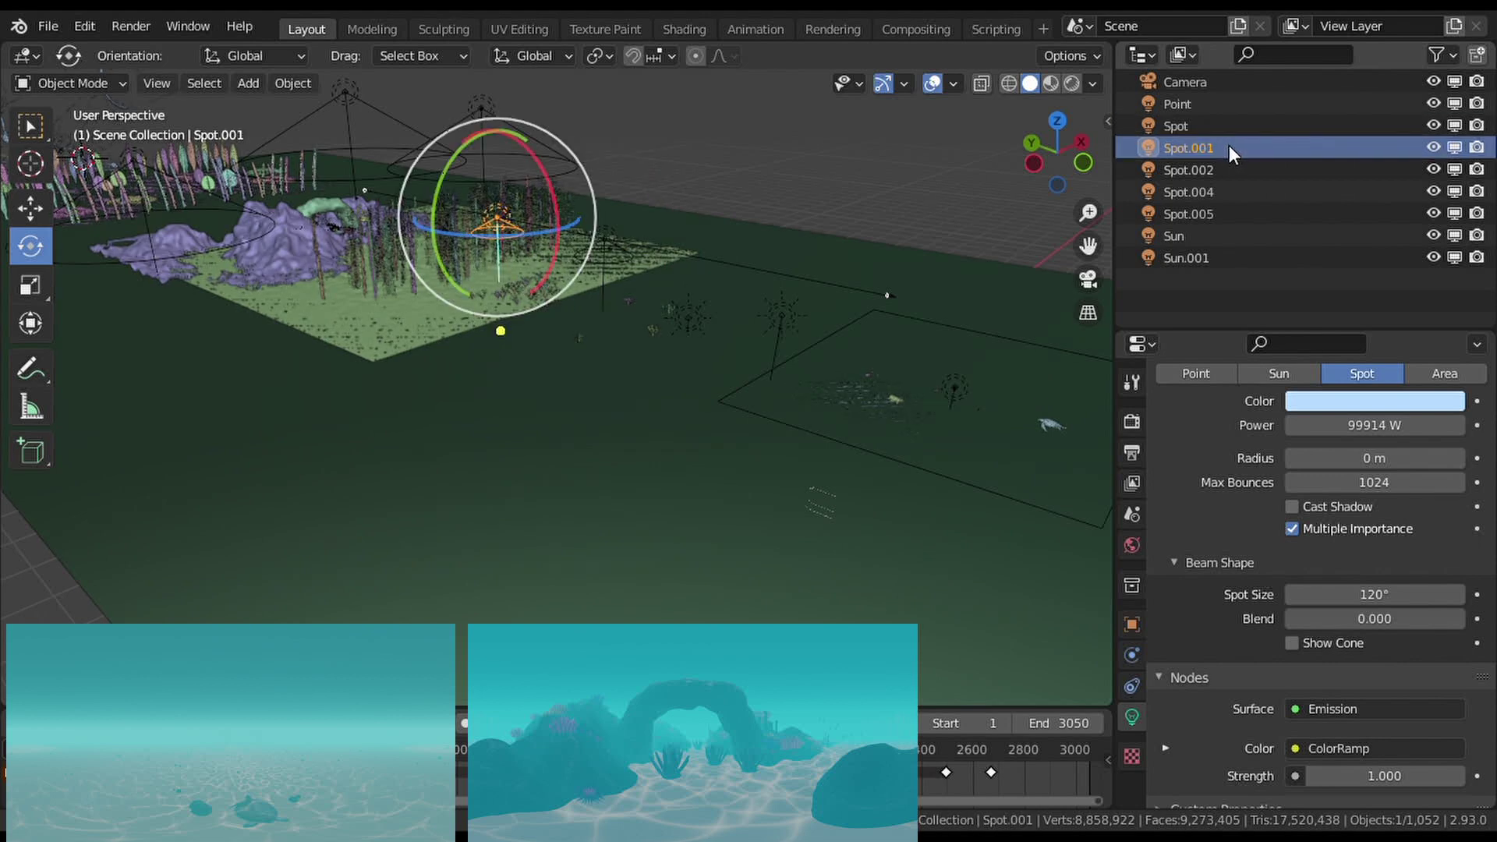
{"action": "left_click", "coordinate": [1224, 168]}
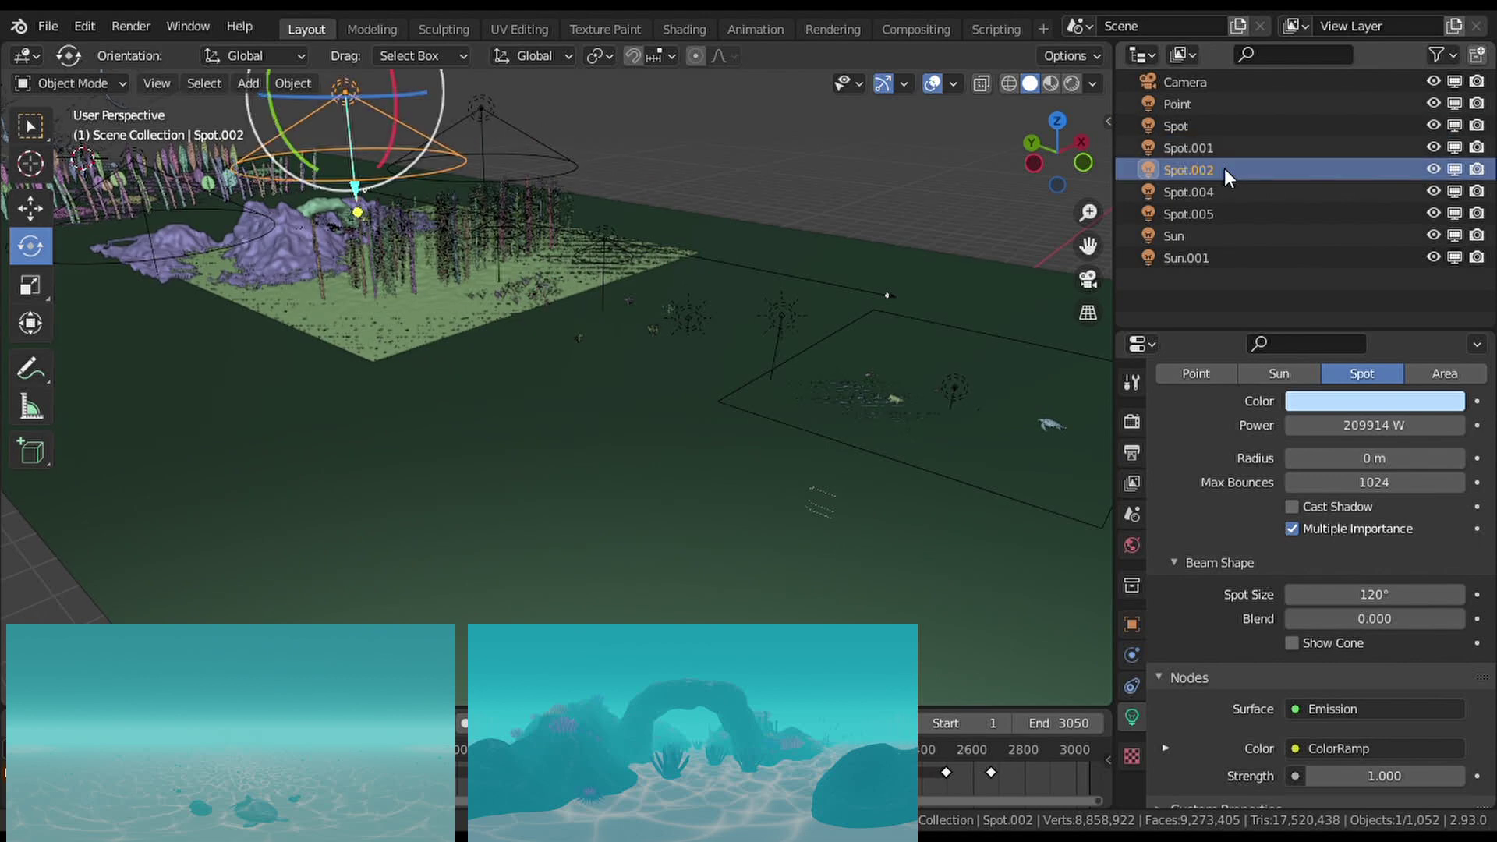
{"action": "middle_click_drag", "start_coordinate": [544, 273], "coordinate": [494, 212]}
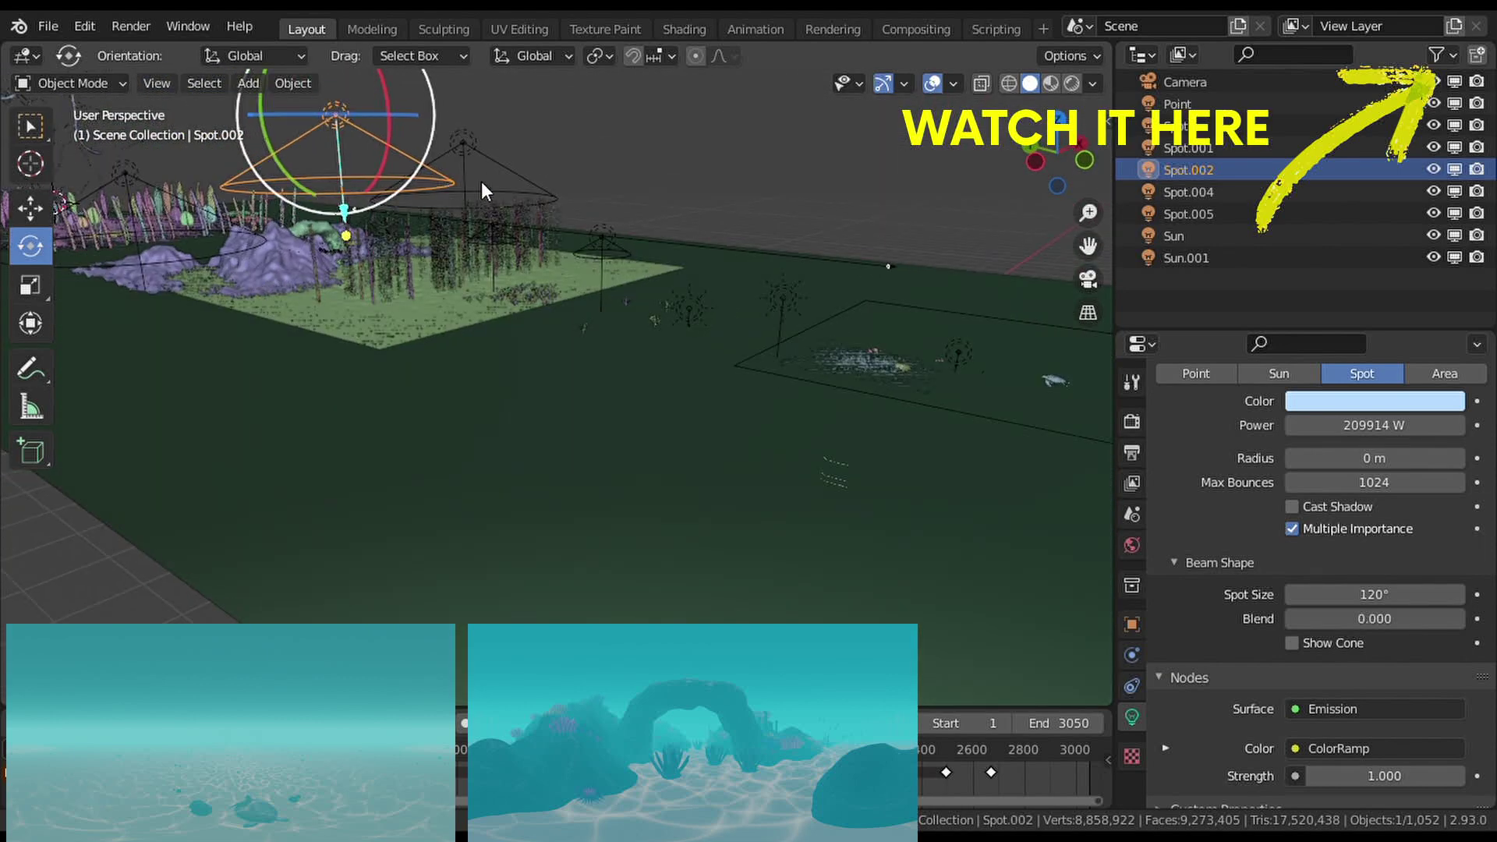
{"action": "left_click", "coordinate": [1248, 192]}
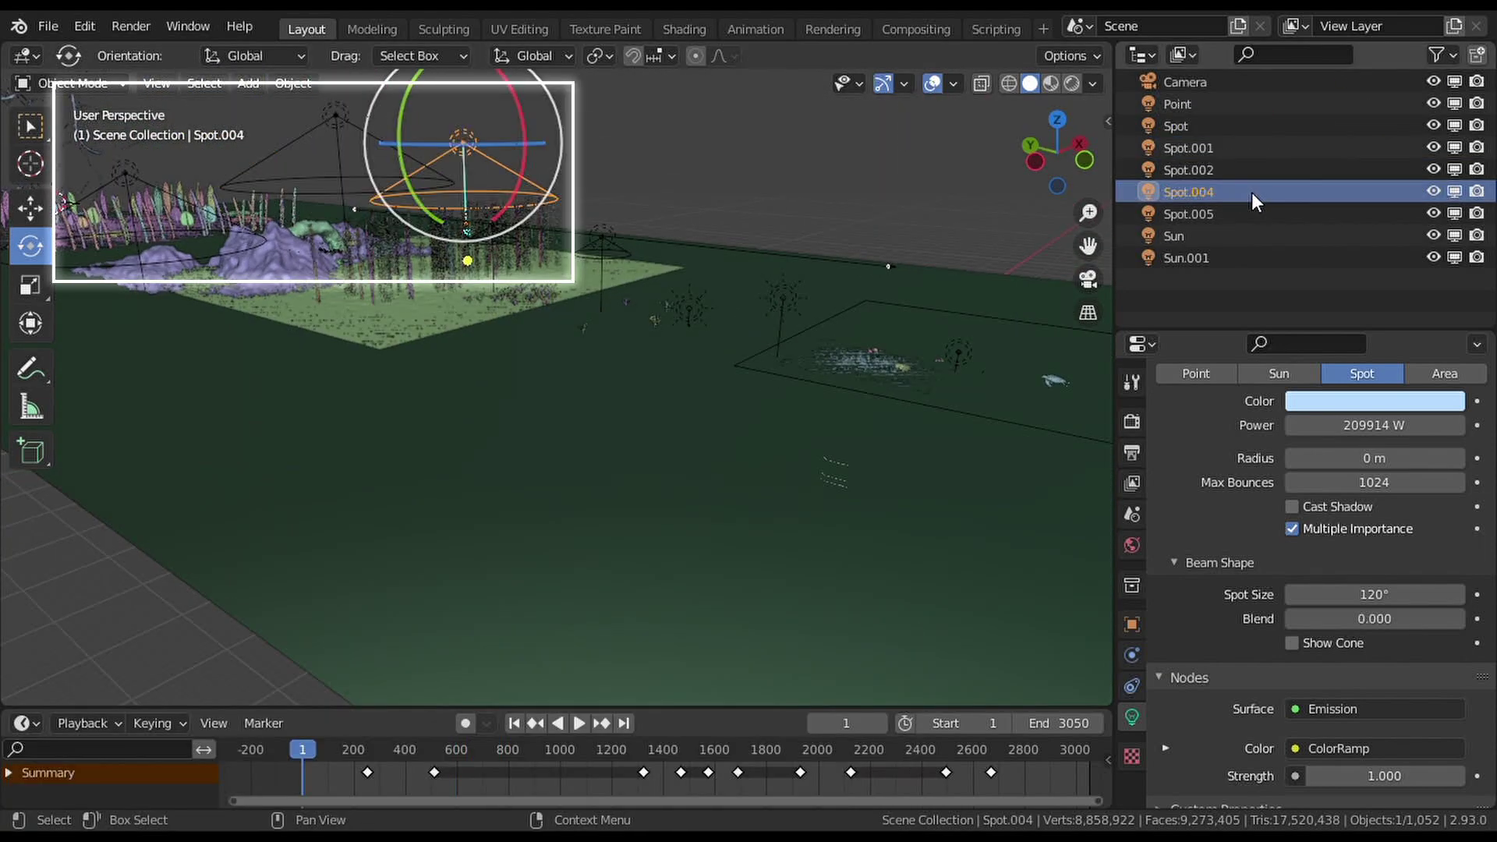
{"action": "left_click", "coordinate": [1251, 214]}
Open the Shading workspace and examine the Spot.001 light's node tree from texture coordinates to light output.
{"action": "left_click", "coordinate": [684, 29]}
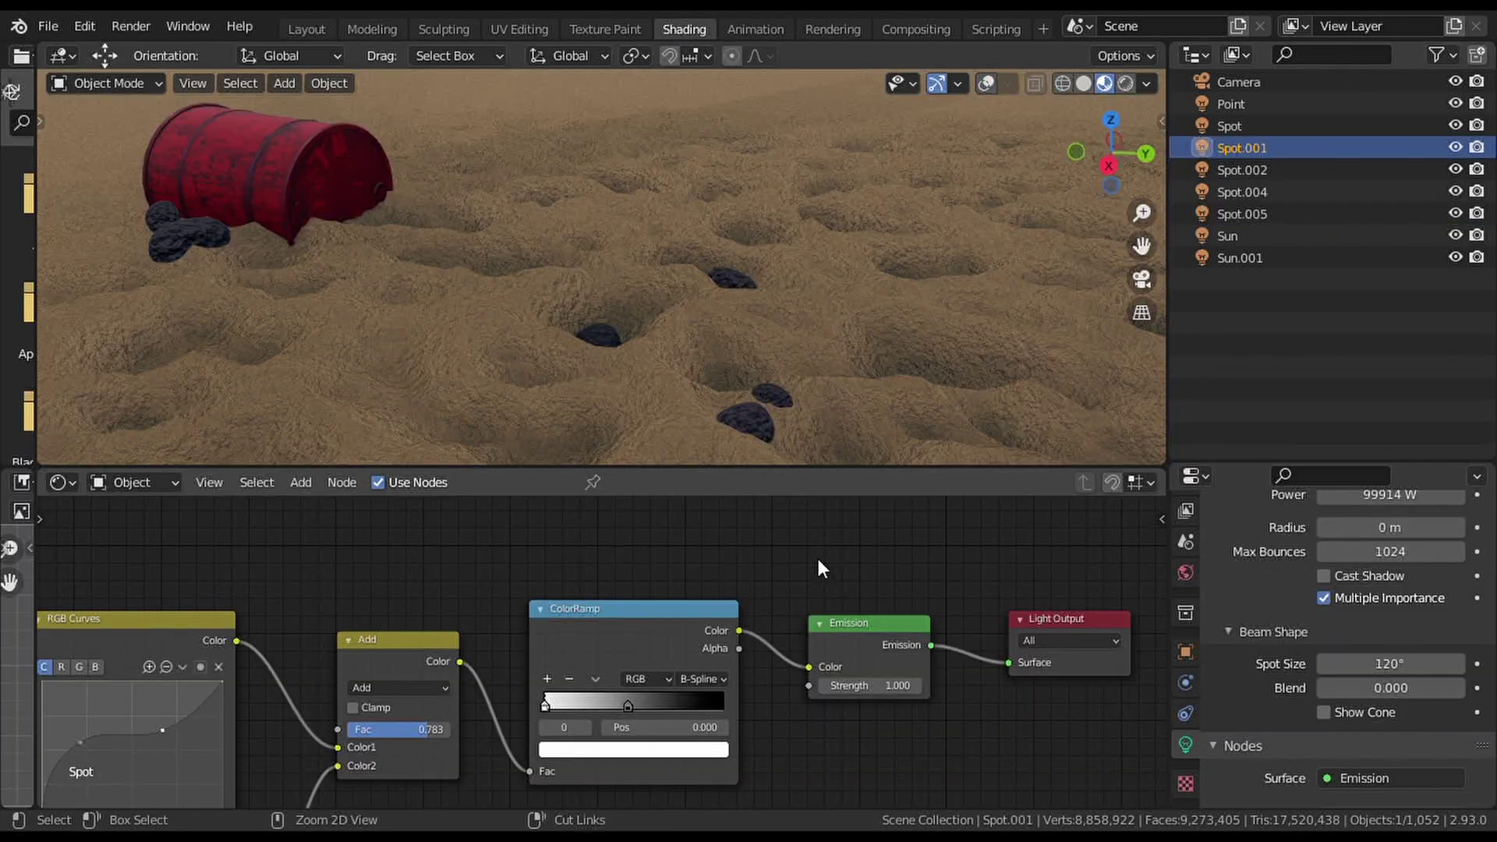
{"action": "scroll", "coordinate": [780, 592], "scroll_direction": "up", "scroll_amount": 3}
{"action": "scroll", "coordinate": [845, 628], "scroll_direction": "up", "scroll_amount": 4}
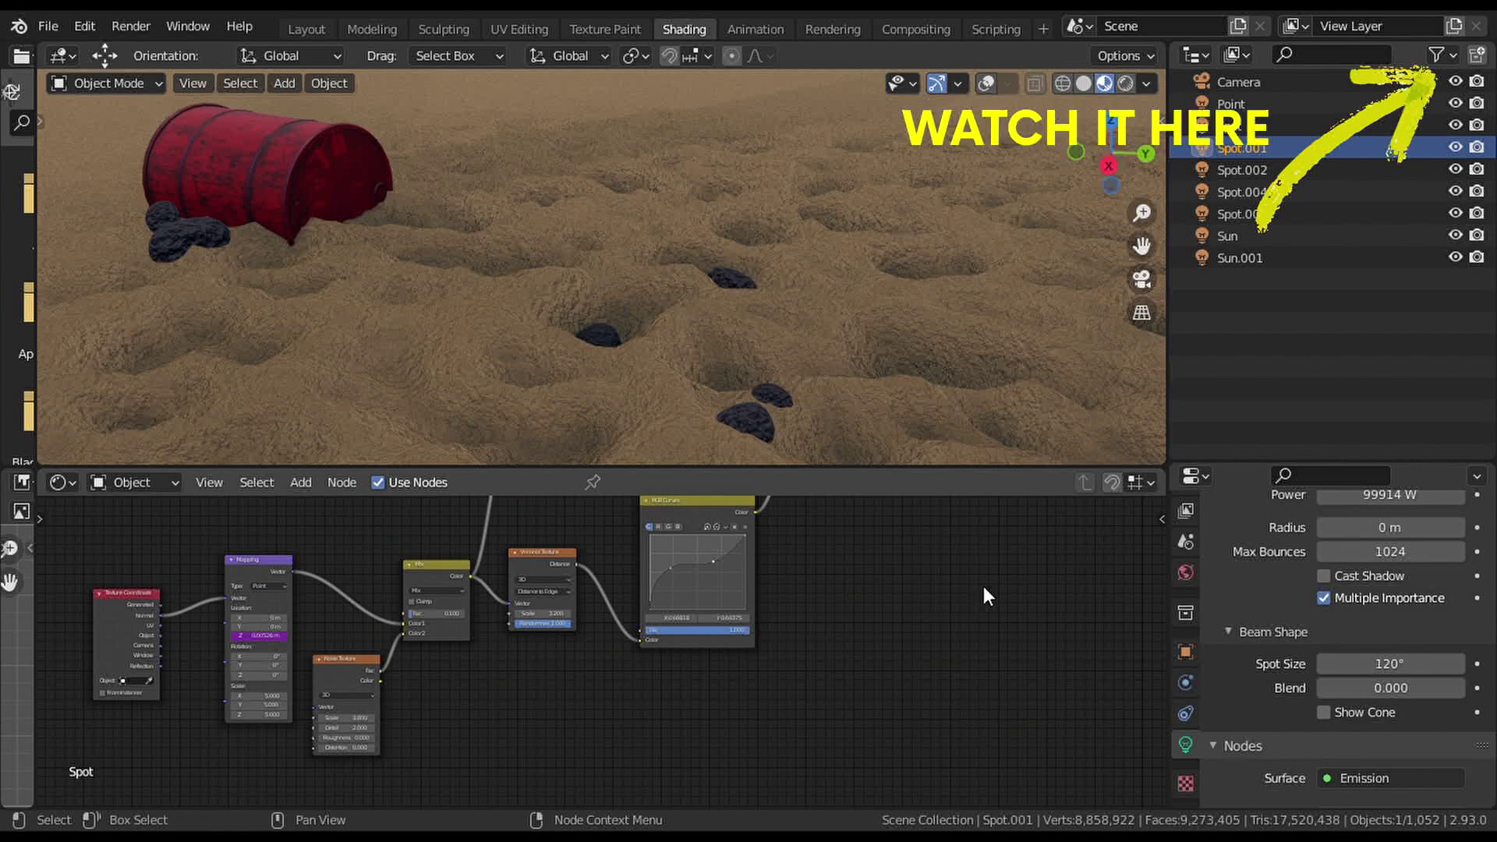
{"action": "middle_click_drag", "start_coordinate": [984, 586], "coordinate": [857, 675]}
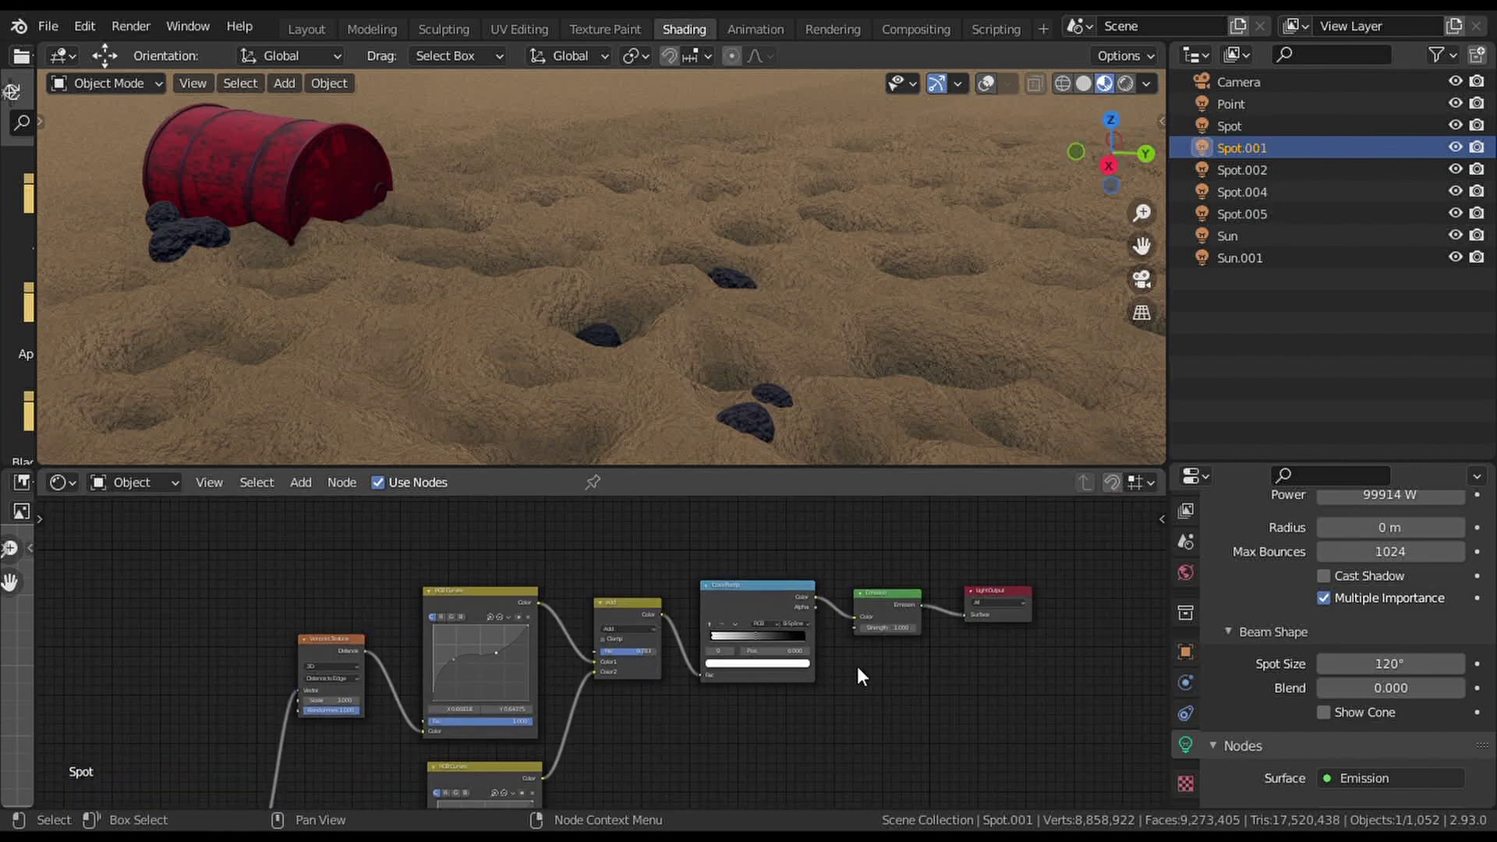
Compare the ColorRamp nodes of the Spot, Spot.002 and Spot.001 lights.
{"action": "left_click", "coordinate": [1268, 128]}
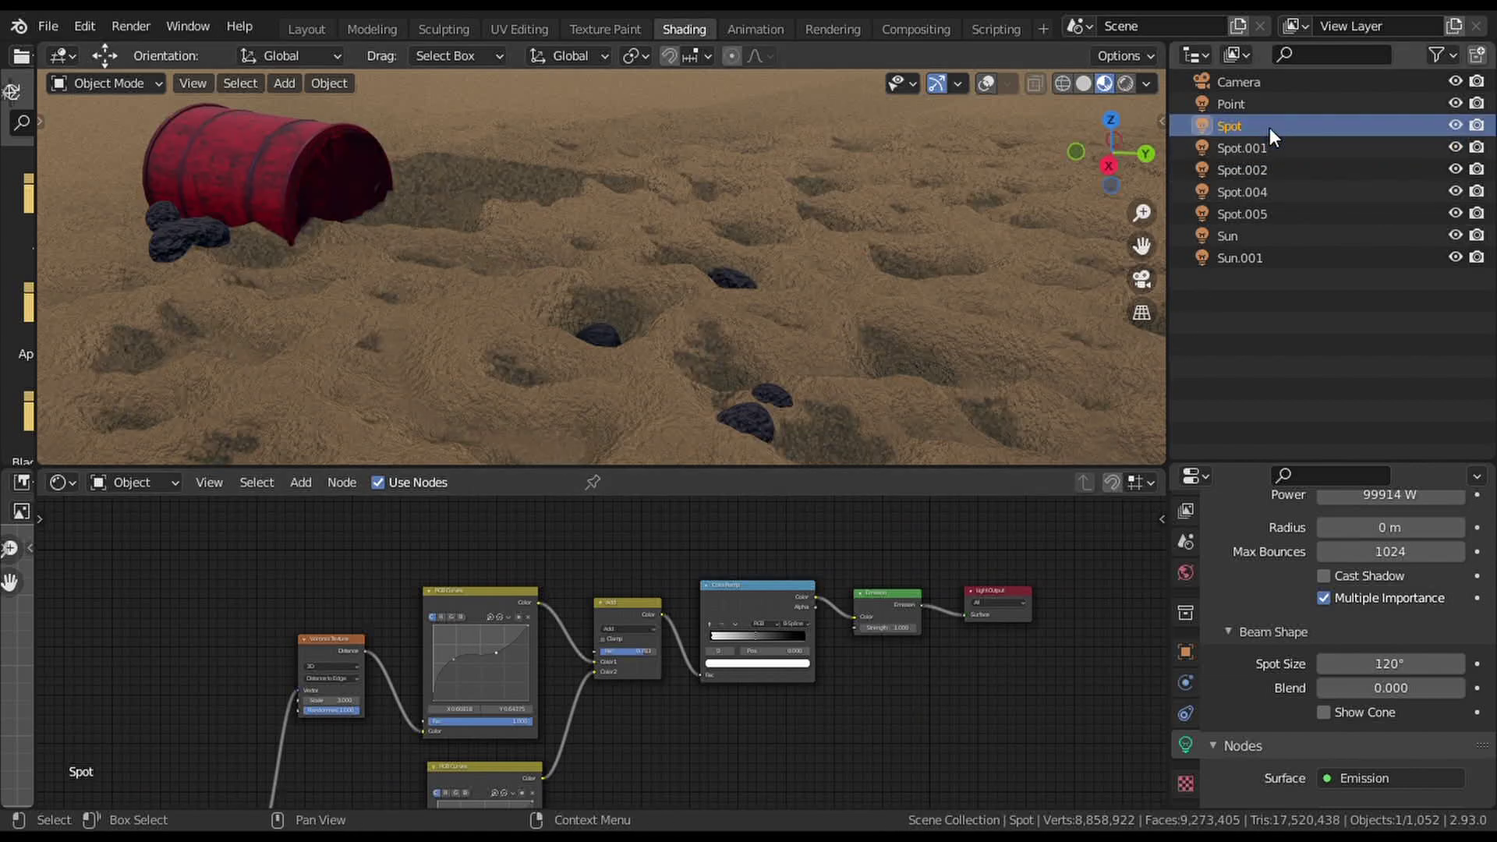
{"action": "left_click", "coordinate": [1267, 166]}
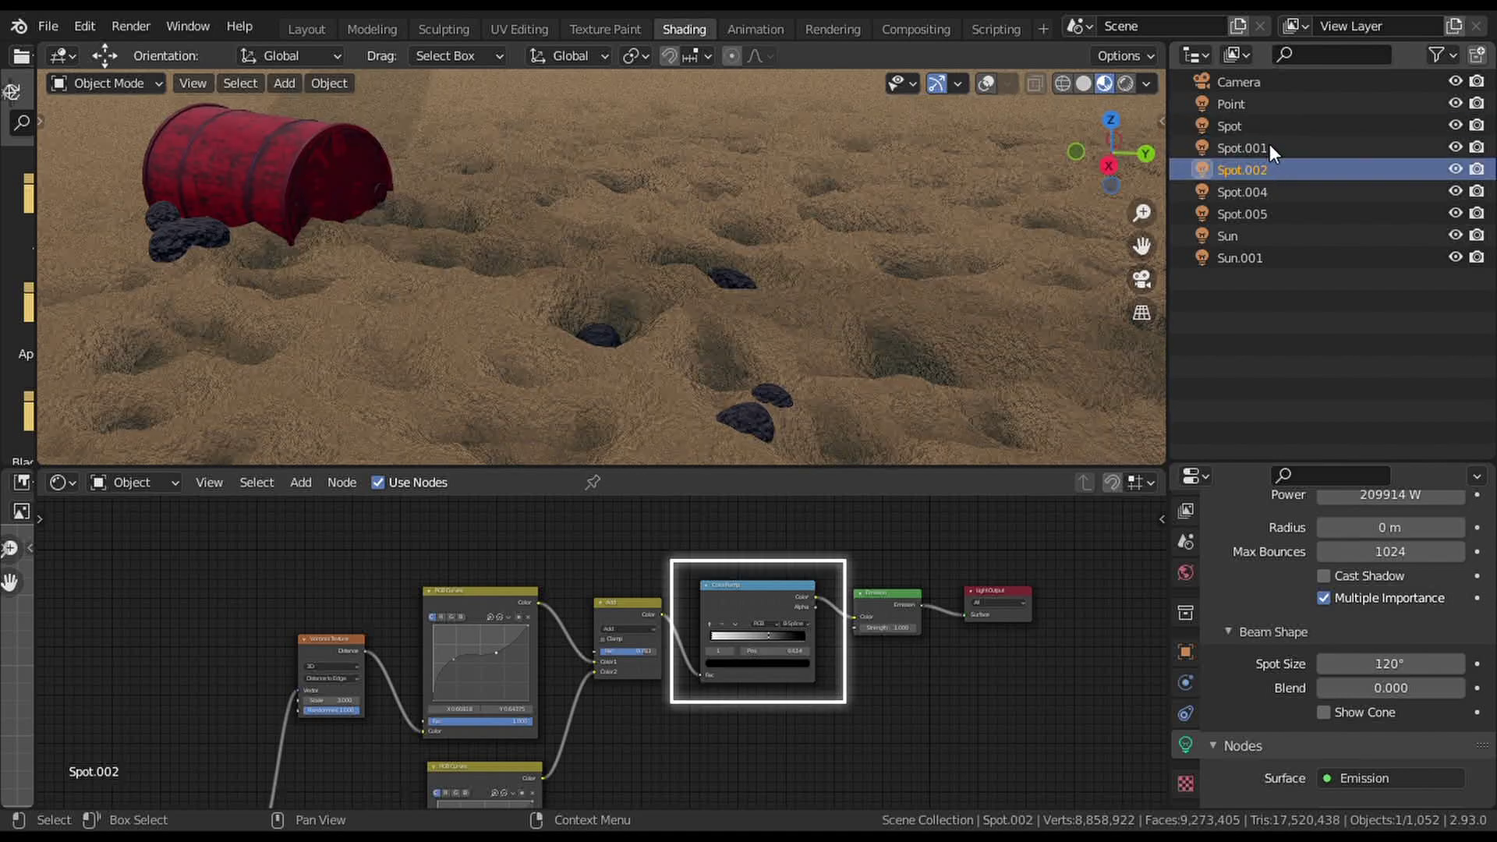
{"action": "left_click", "coordinate": [1269, 148]}
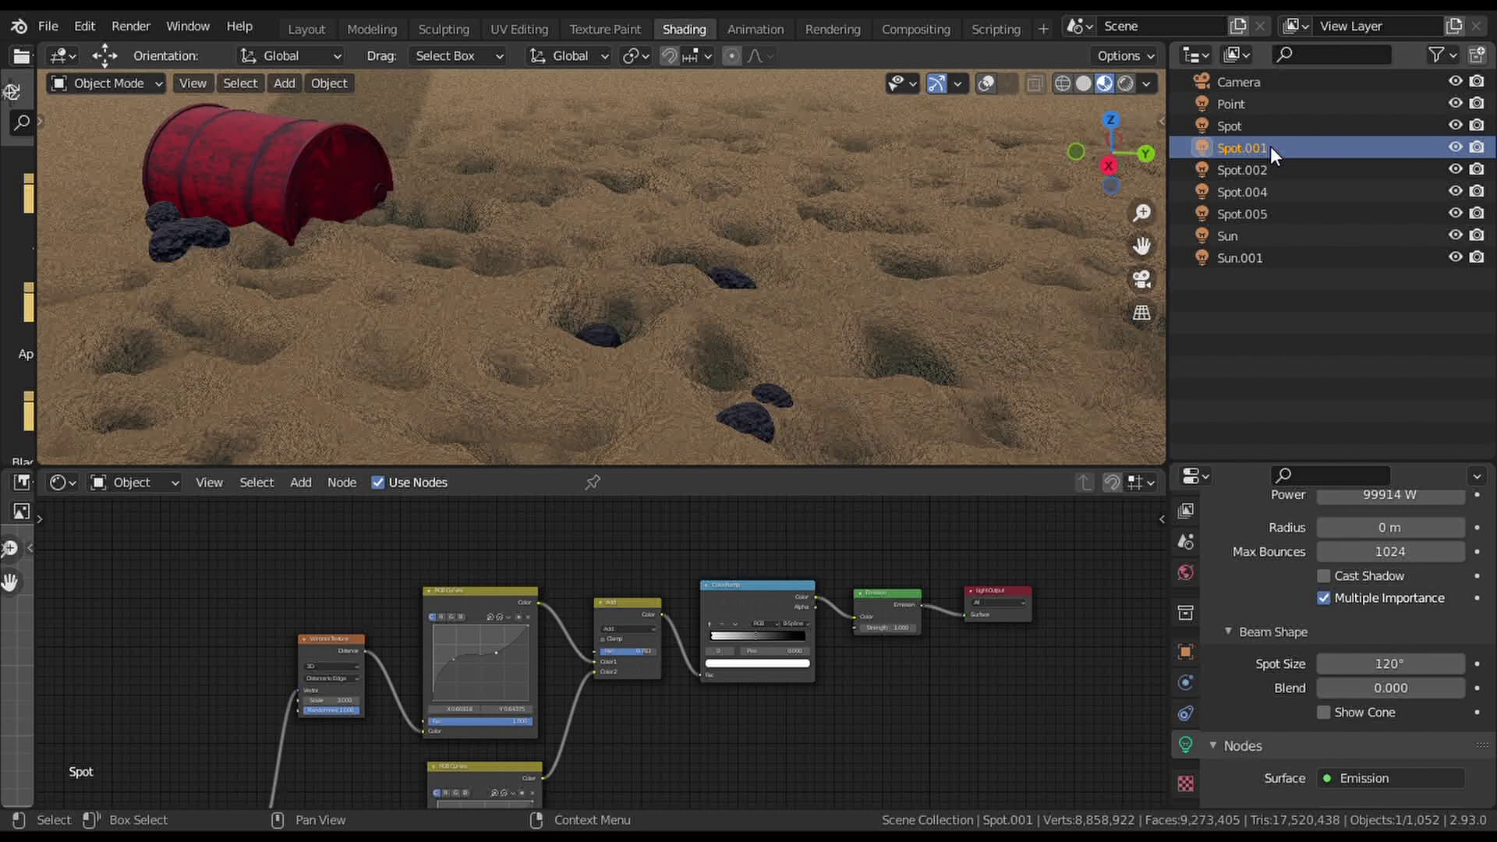
Compare the Noise Texture and Voronoi Texture scale values across the node trees of the five spot lights.
{"action": "middle_click_drag", "start_coordinate": [686, 698], "coordinate": [1025, 628]}
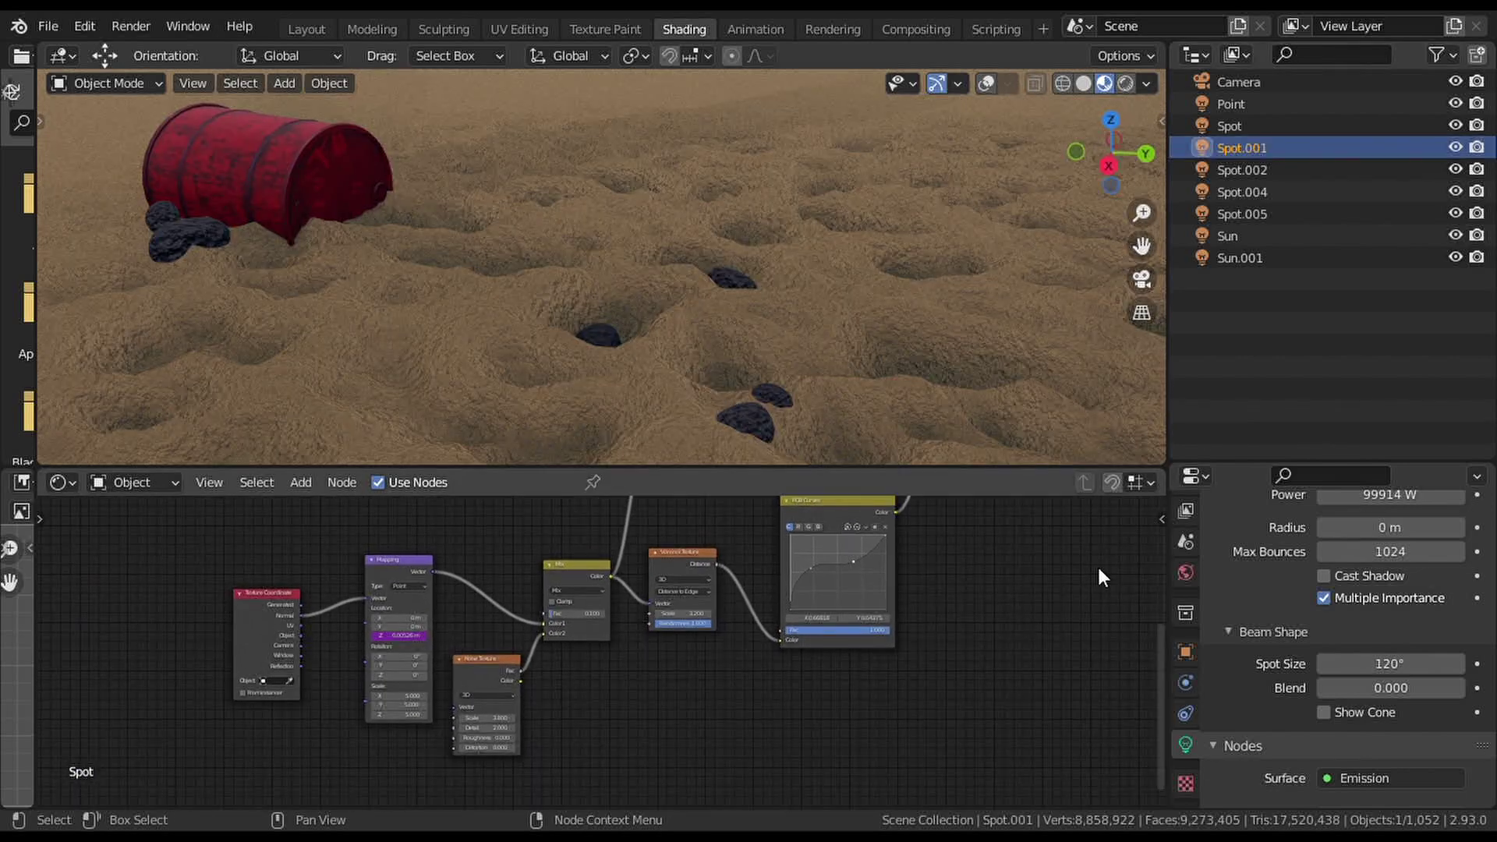
{"action": "left_click", "coordinate": [1271, 128]}
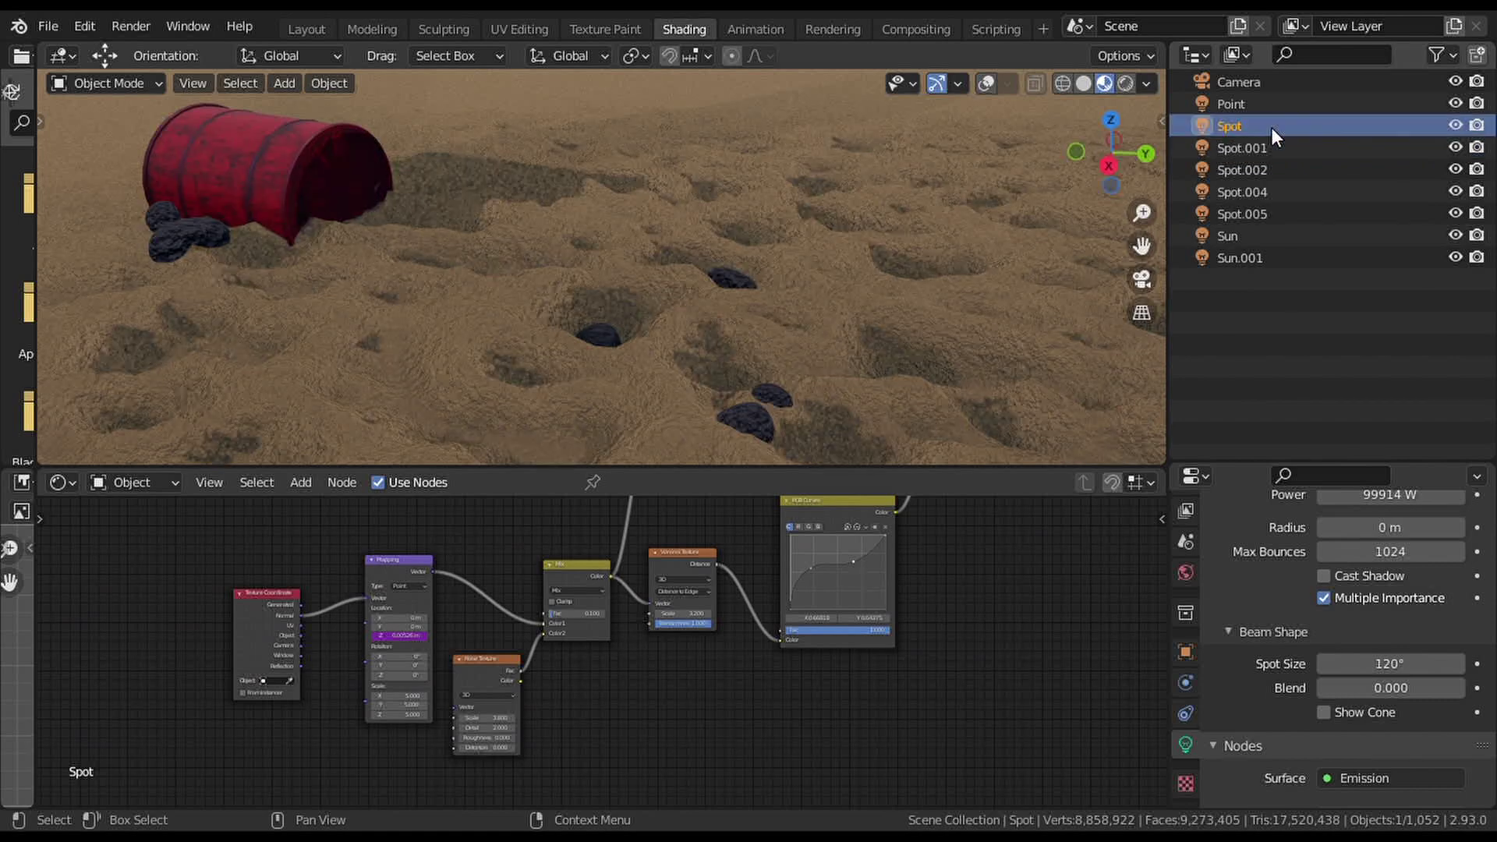
{"action": "left_click", "coordinate": [1269, 149]}
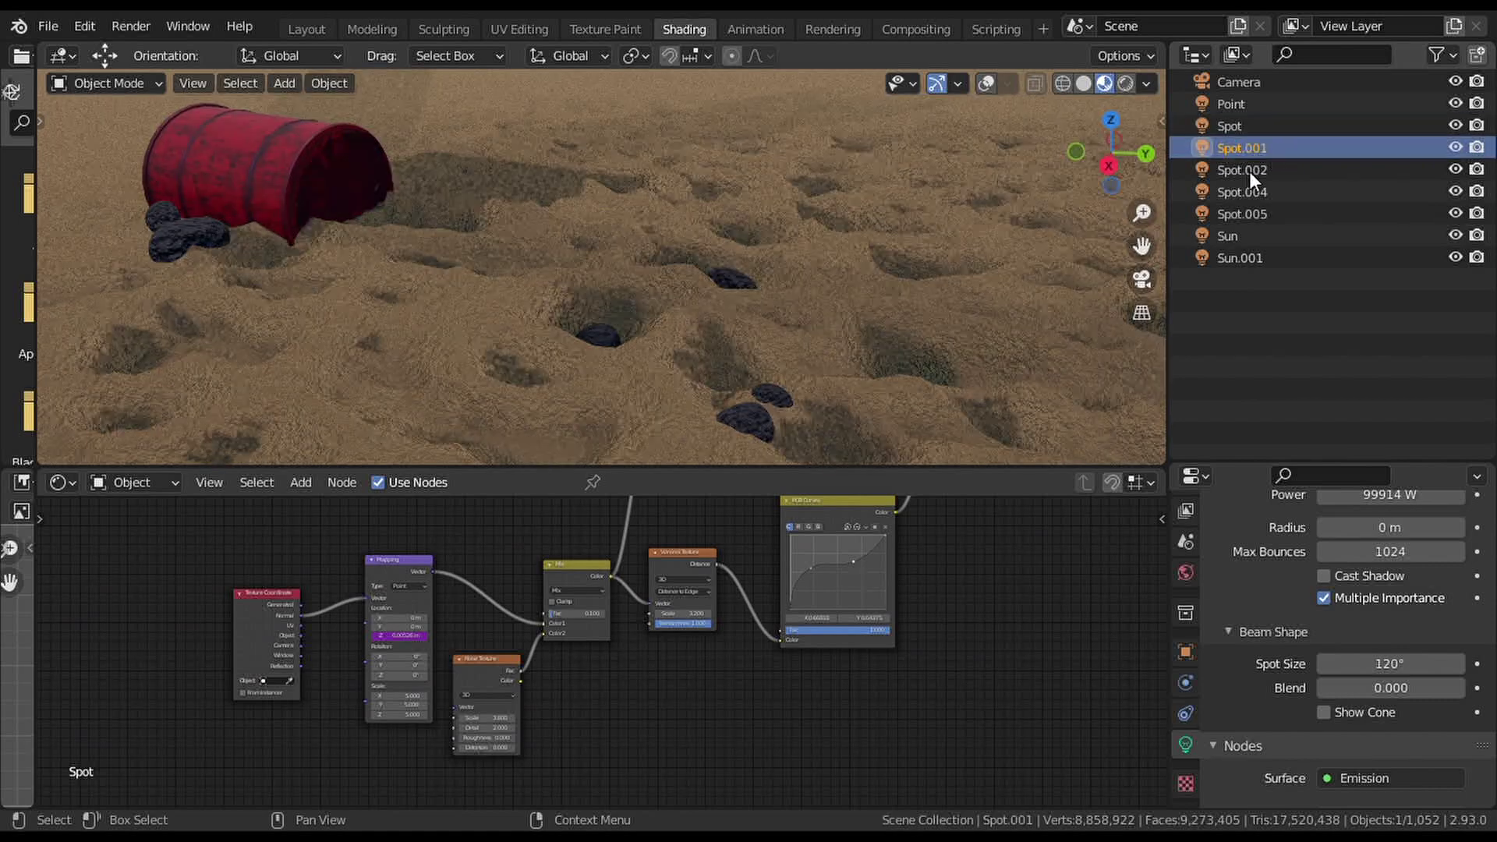
{"action": "scroll", "coordinate": [707, 624], "scroll_direction": "up", "scroll_amount": 2}
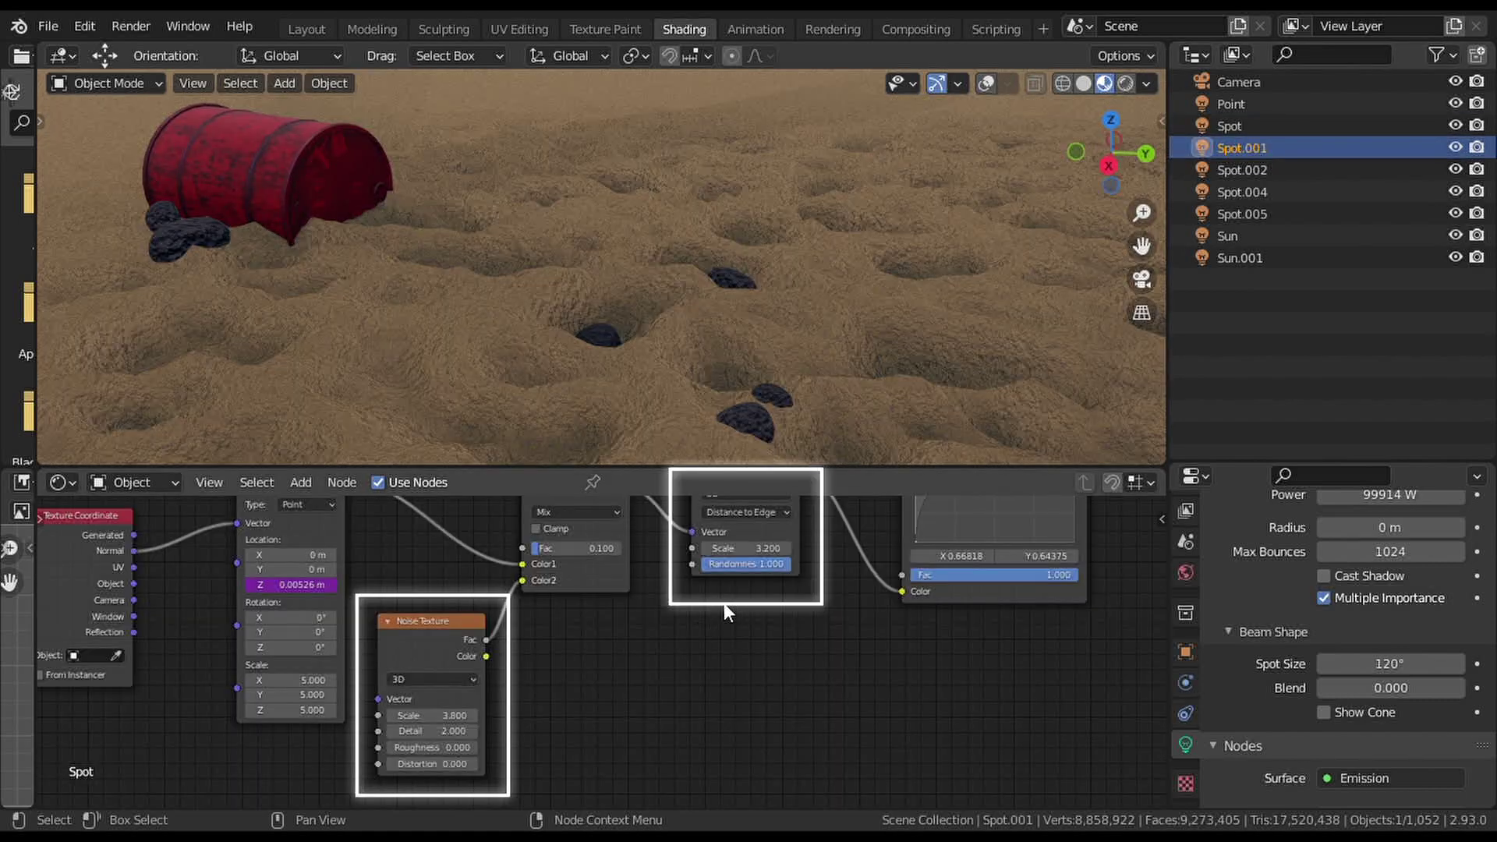
{"action": "left_click", "coordinate": [1266, 172]}
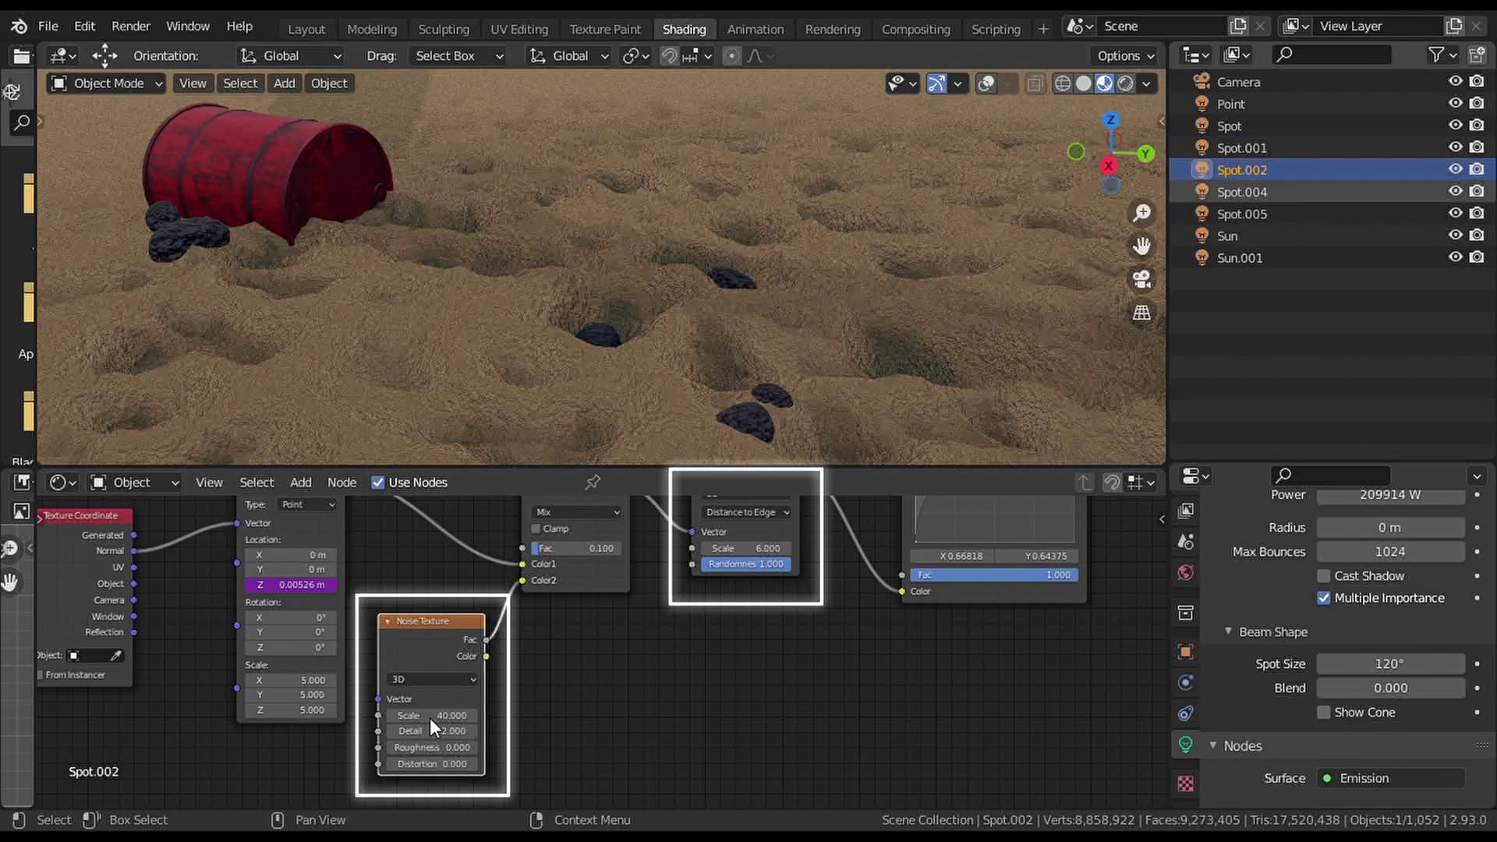
{"action": "left_click", "coordinate": [1286, 191]}
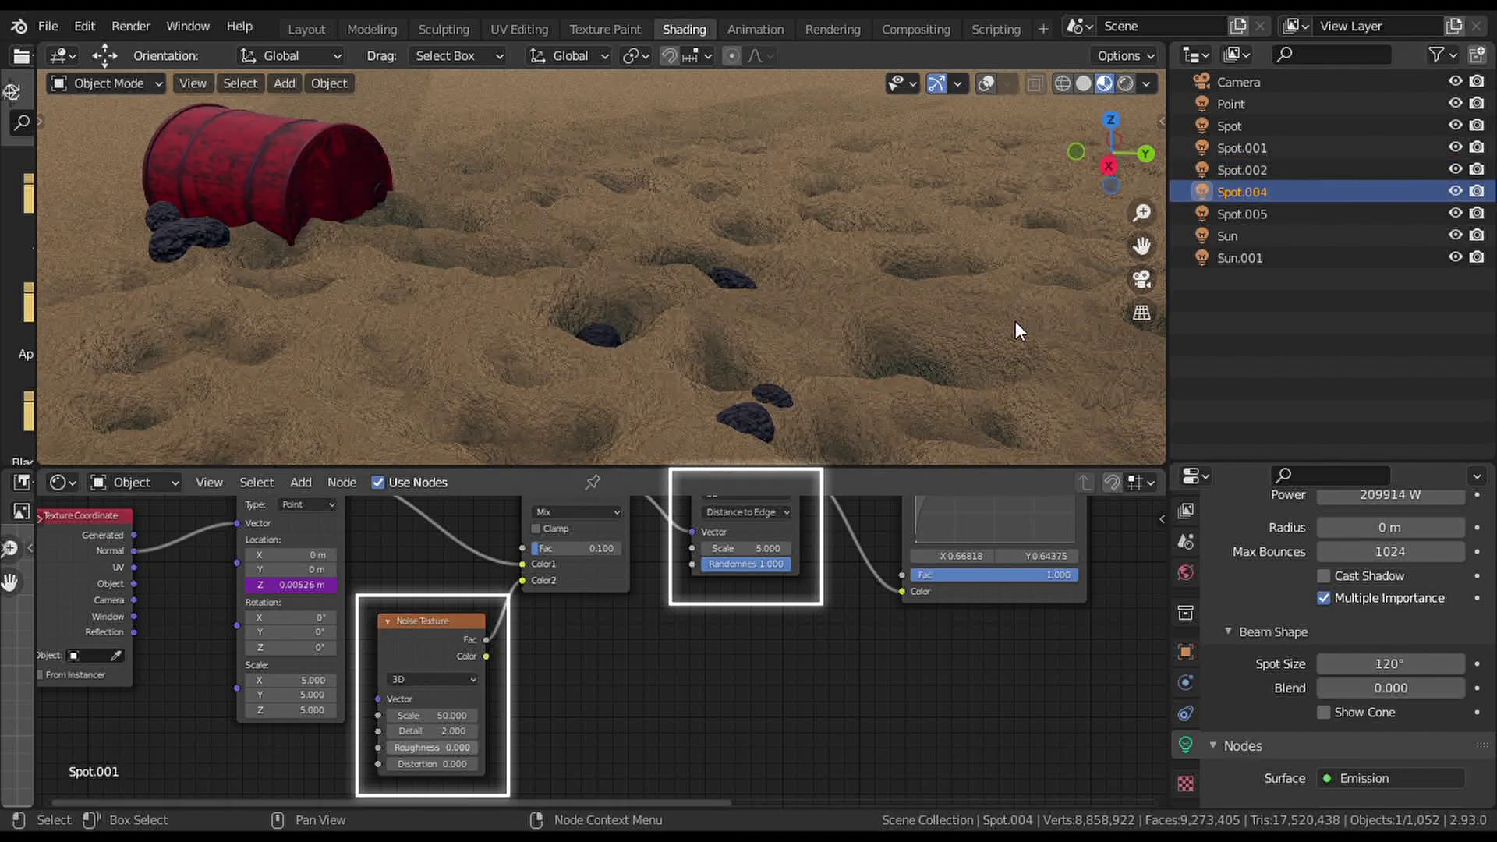
{"action": "left_click", "coordinate": [1270, 214]}
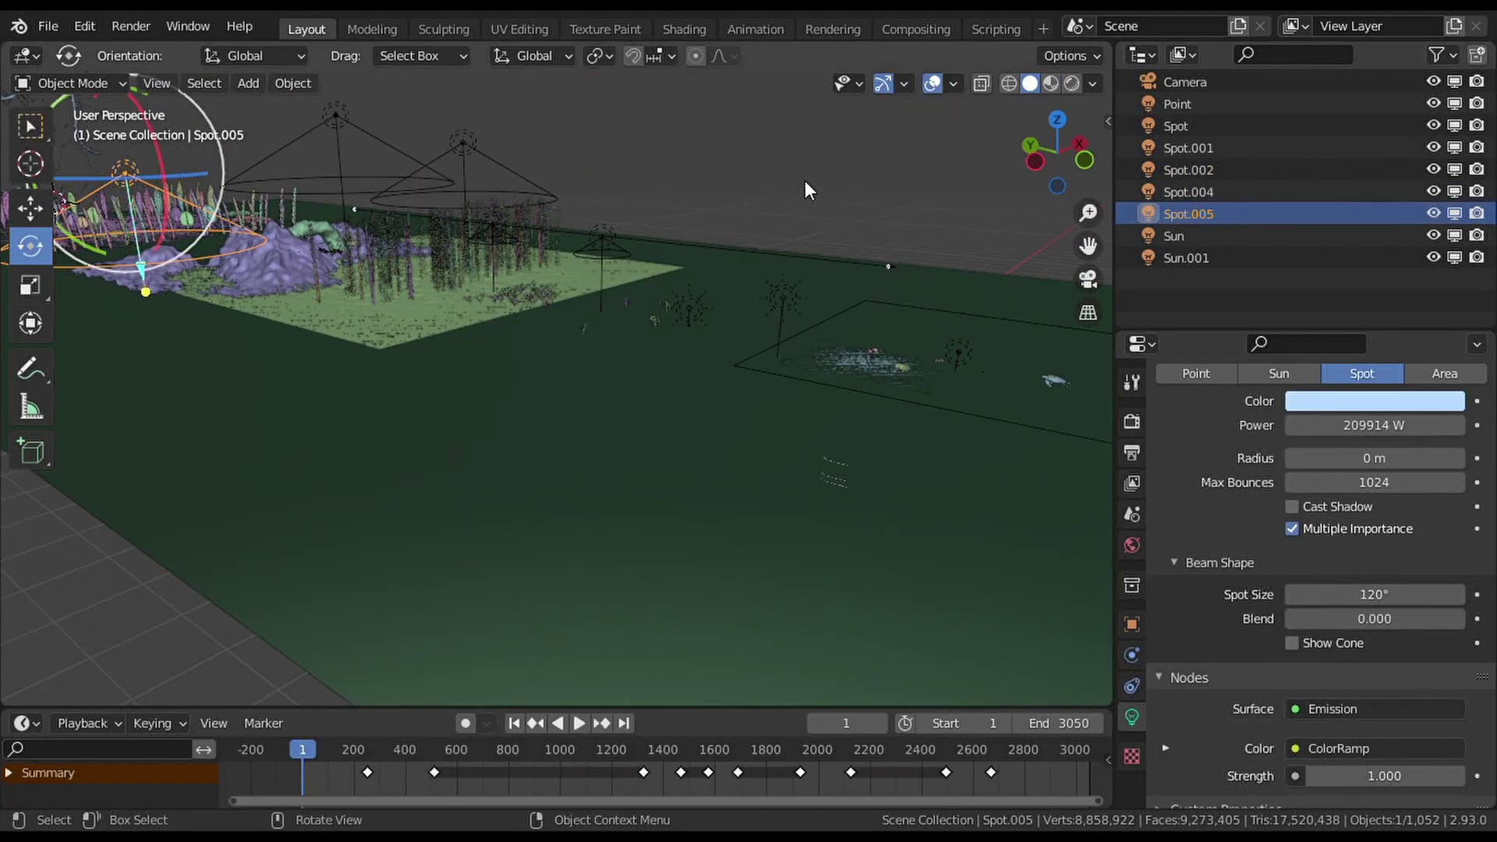
Preview the Sun.001 and Sun lights individually in the rendered viewport, hiding each one again.
{"action": "middle_click_drag", "start_coordinate": [483, 187], "coordinate": [484, 288]}
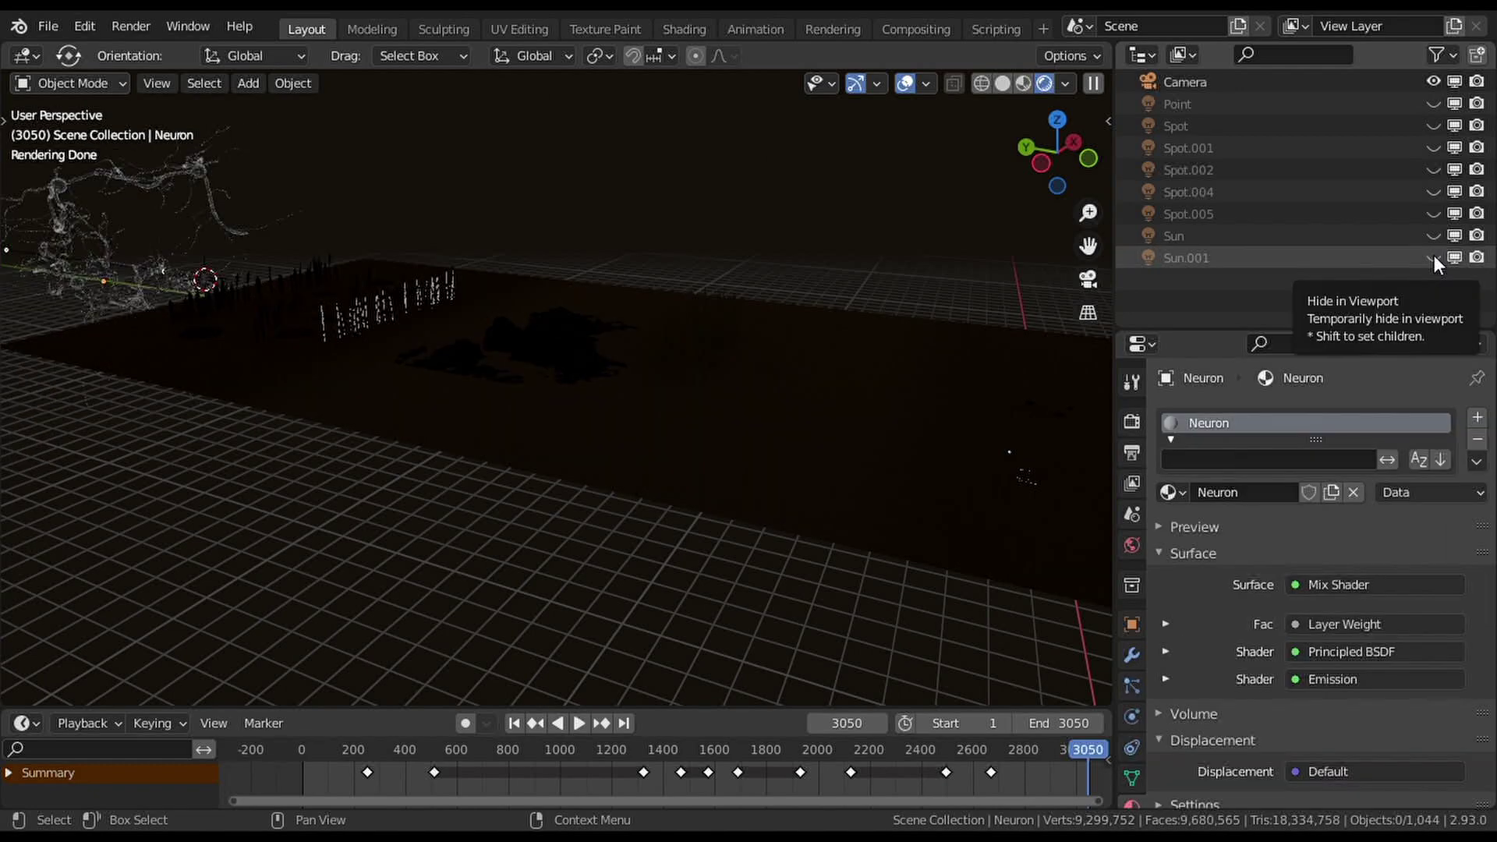
{"action": "left_click", "coordinate": [1434, 258]}
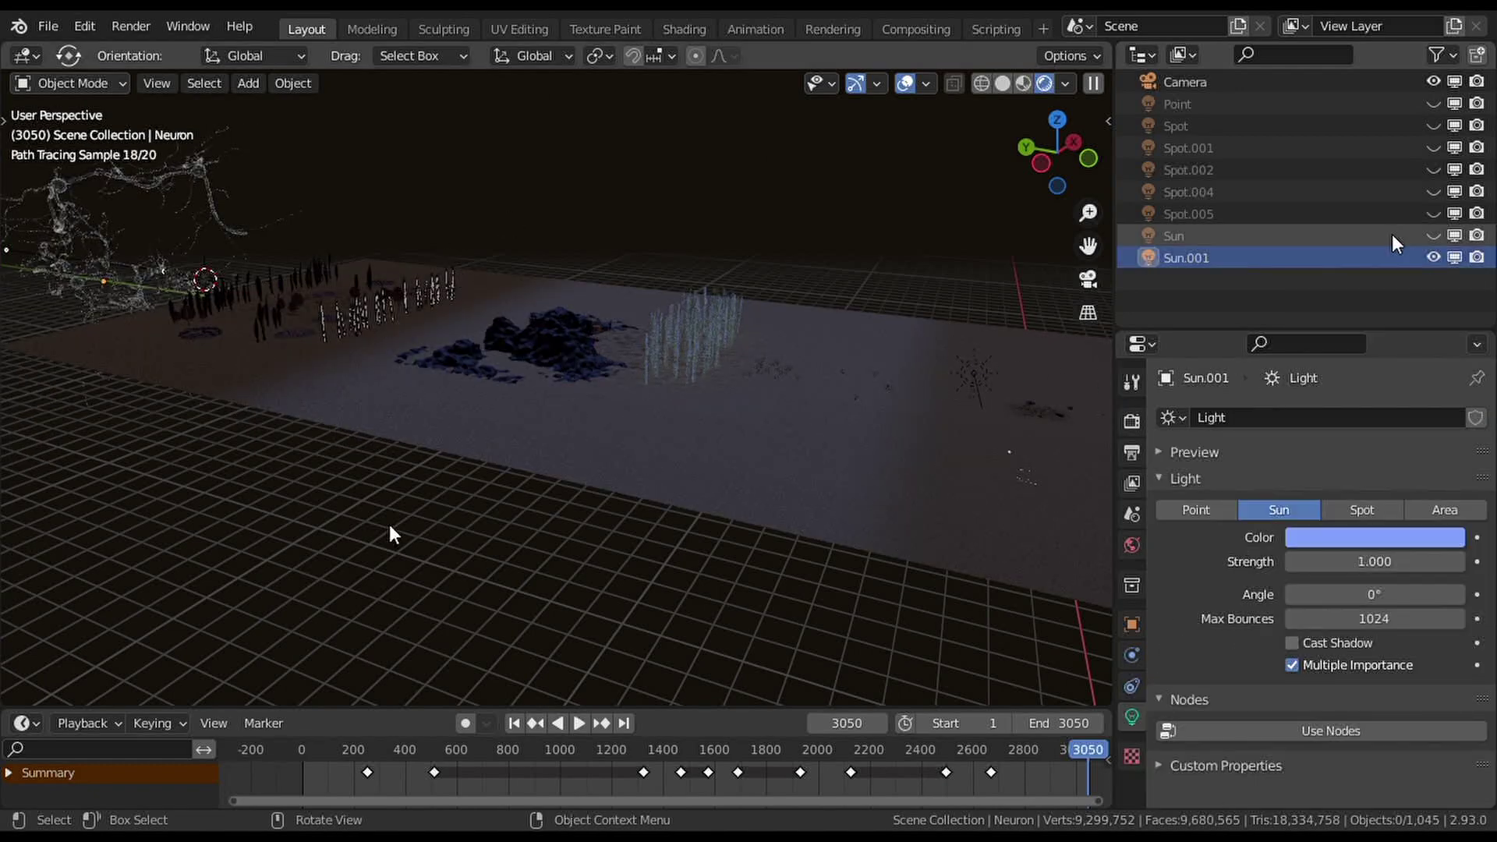
{"action": "left_click", "coordinate": [1434, 257]}
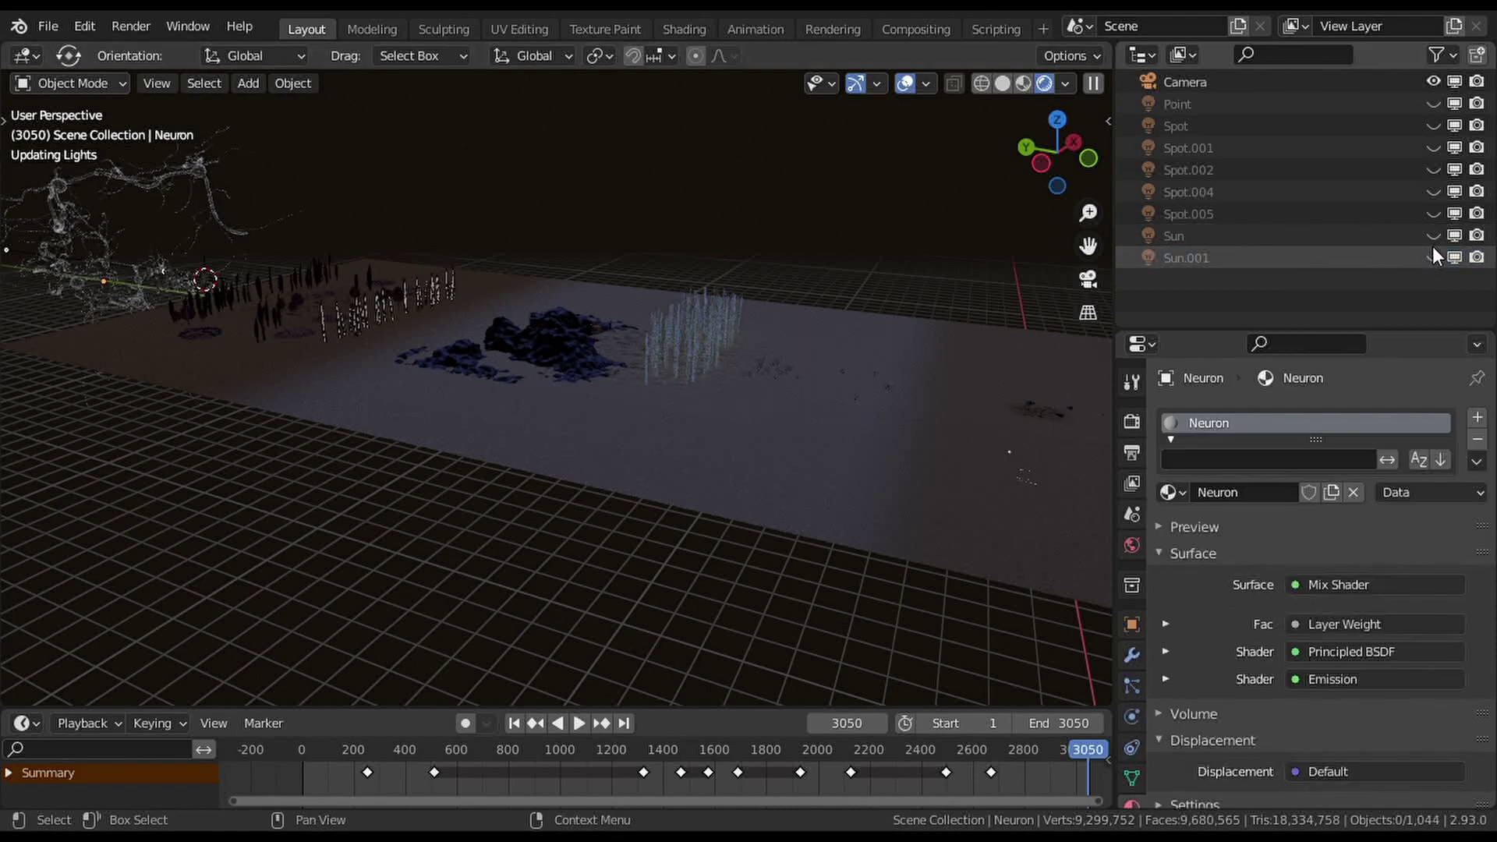
{"action": "left_click", "coordinate": [1433, 236]}
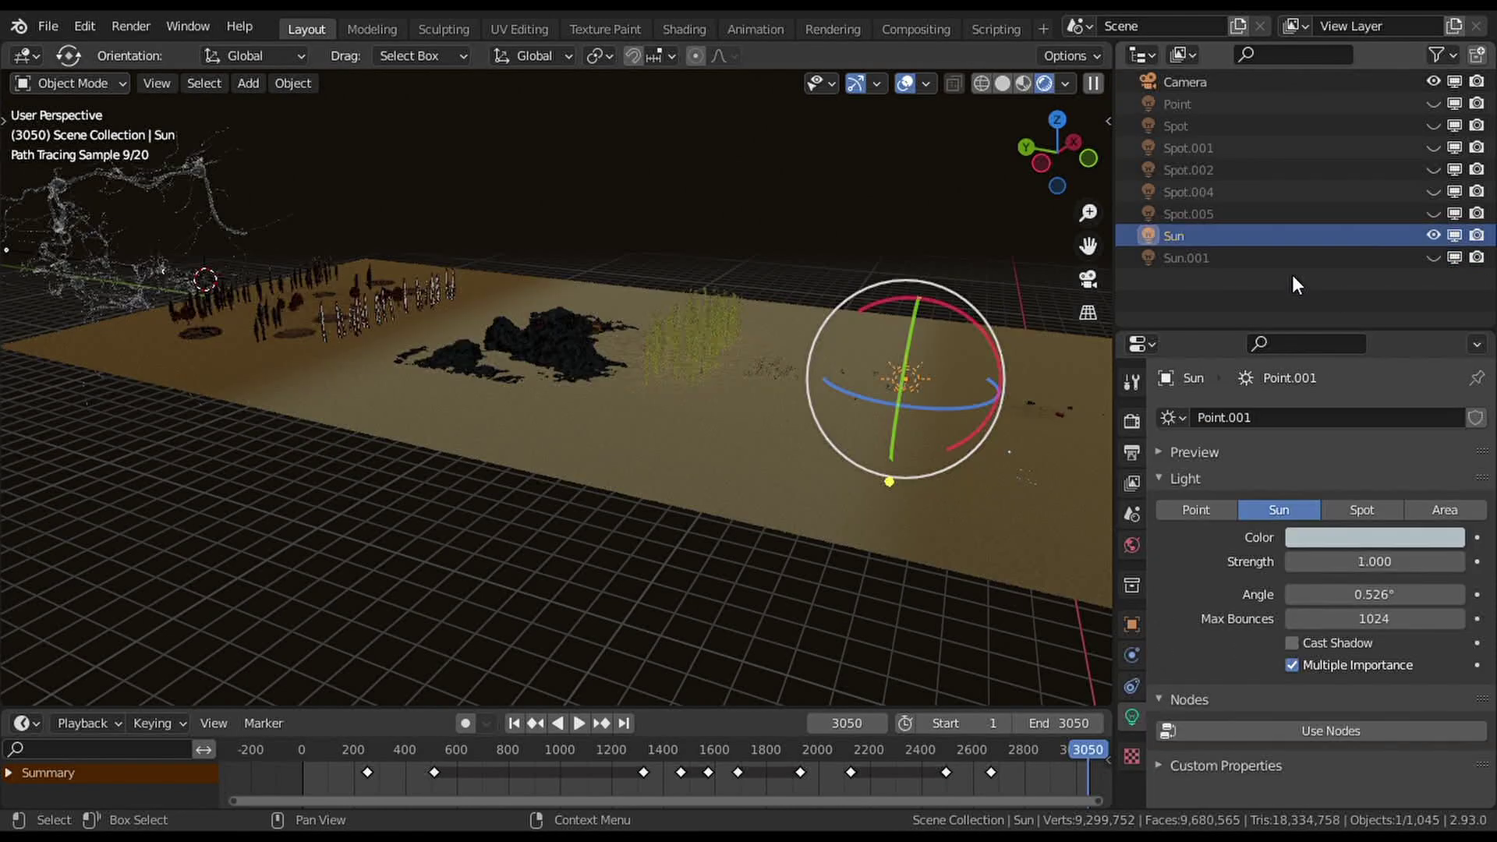
{"action": "left_click", "coordinate": [1434, 234]}
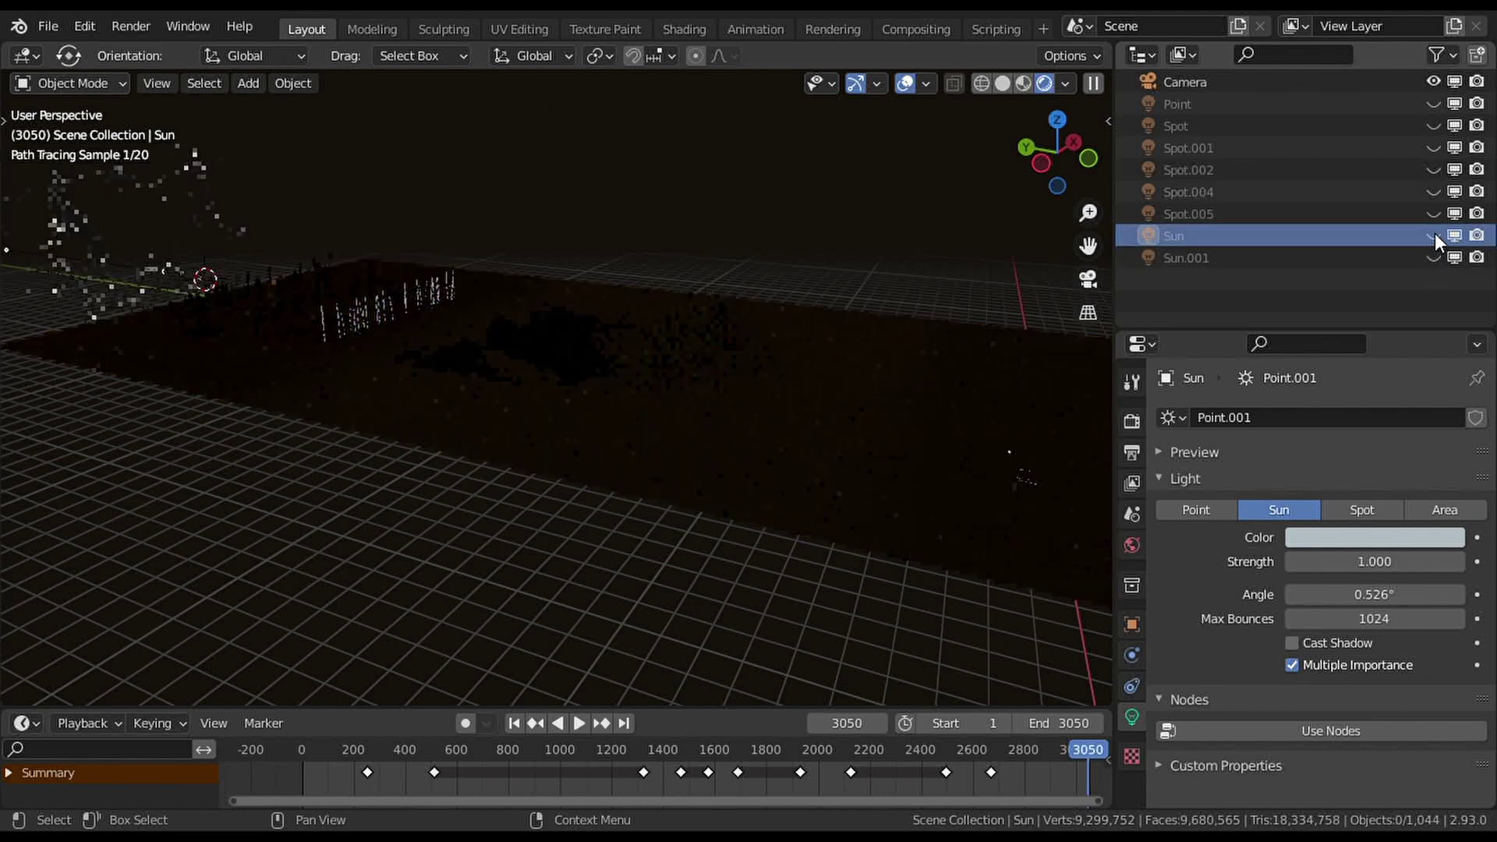
Preview the Point area light on its own in the rendered viewport and hide it again.
{"action": "left_click", "coordinate": [1345, 109]}
{"action": "left_click", "coordinate": [1433, 103]}
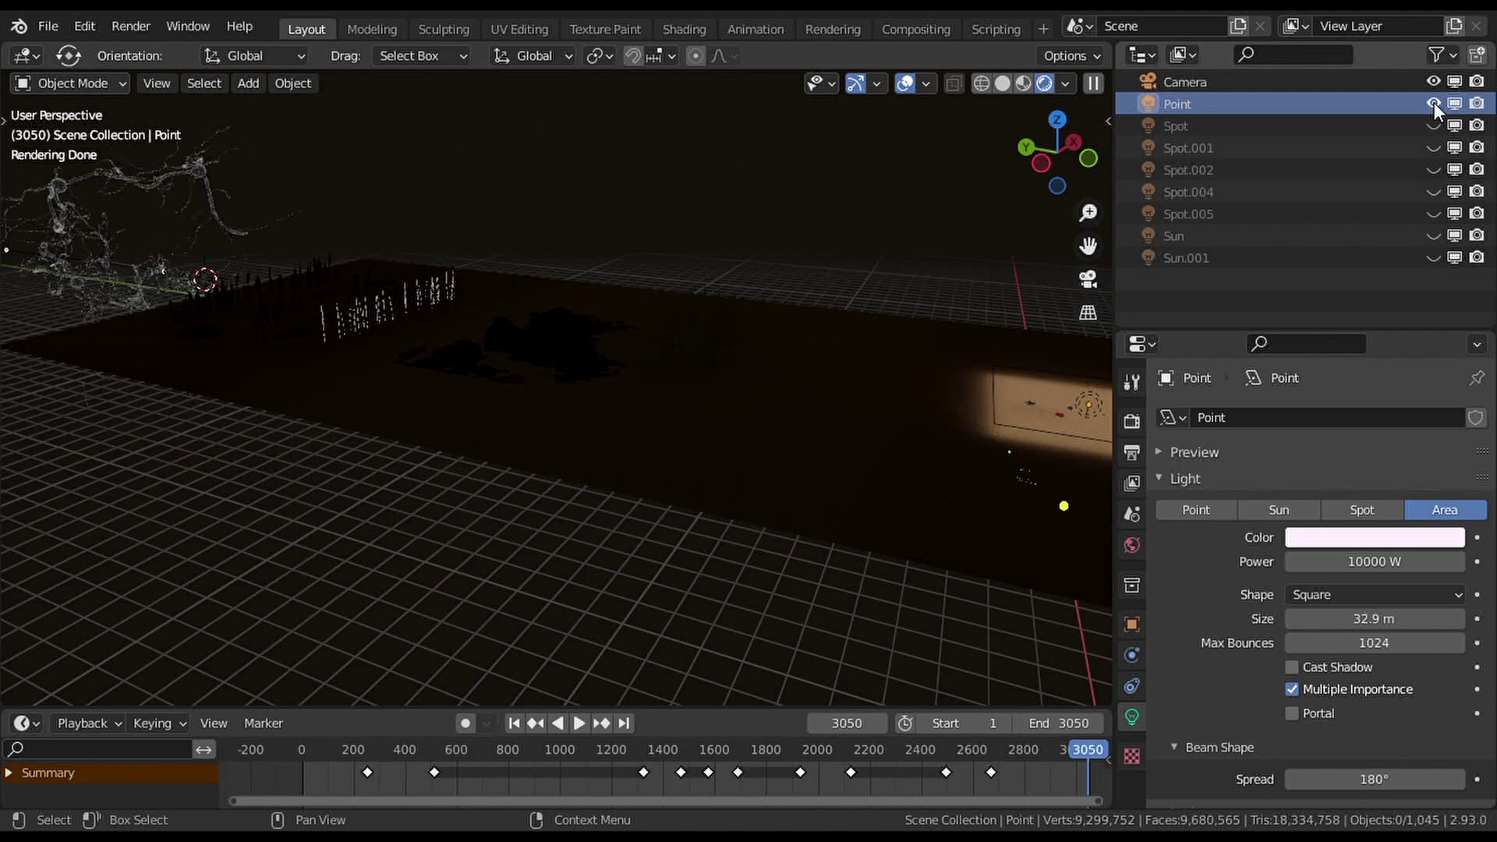
{"action": "left_click", "coordinate": [1434, 102]}
Preview the Spot and Spot.001 caustic lights one at a time in the rendered viewport, hiding each one again.
{"action": "left_click", "coordinate": [1438, 122]}
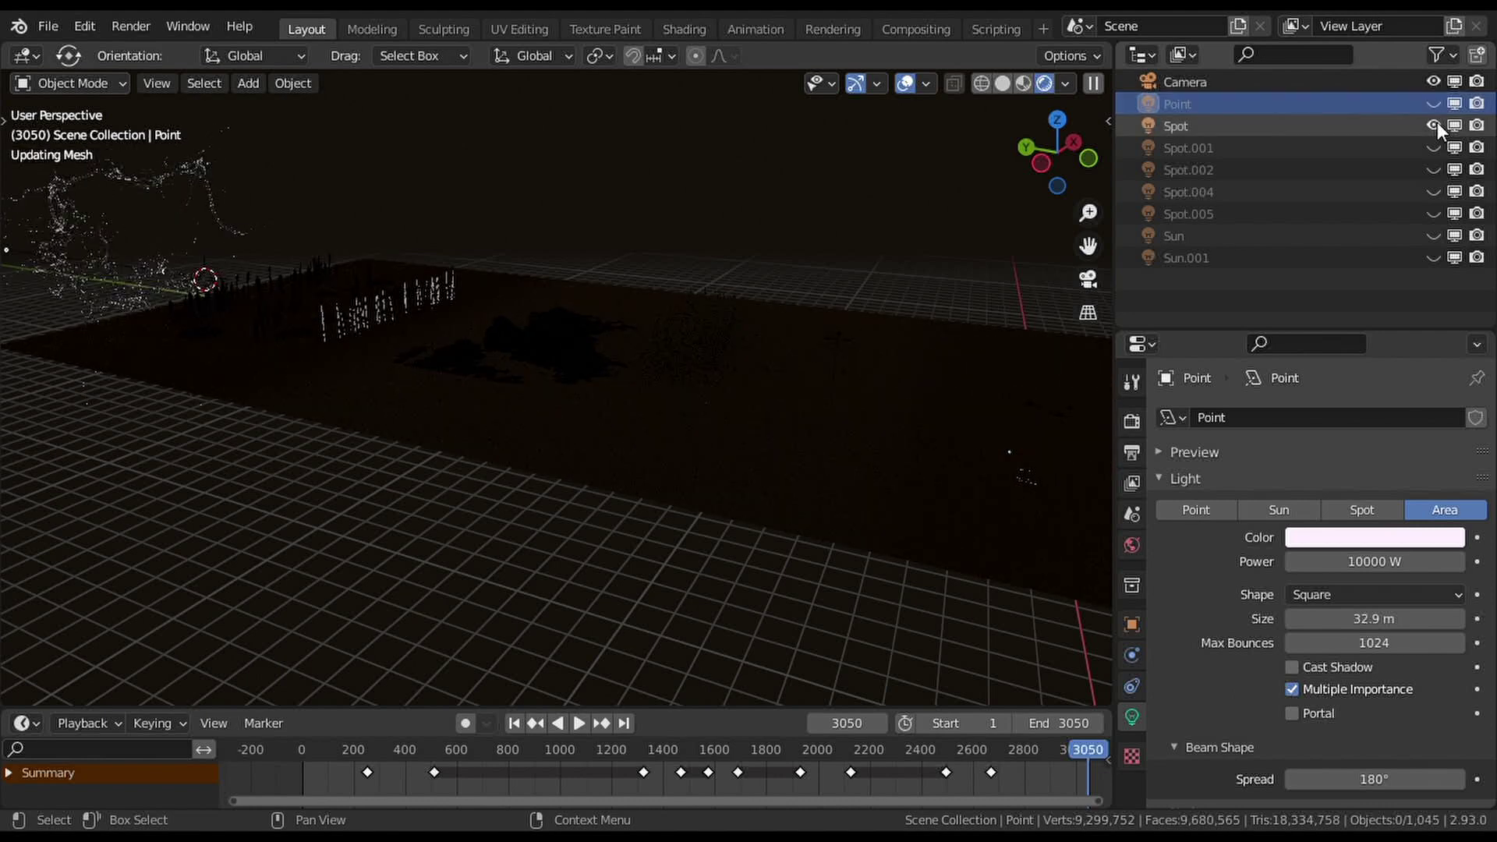
{"action": "left_click", "coordinate": [1382, 125]}
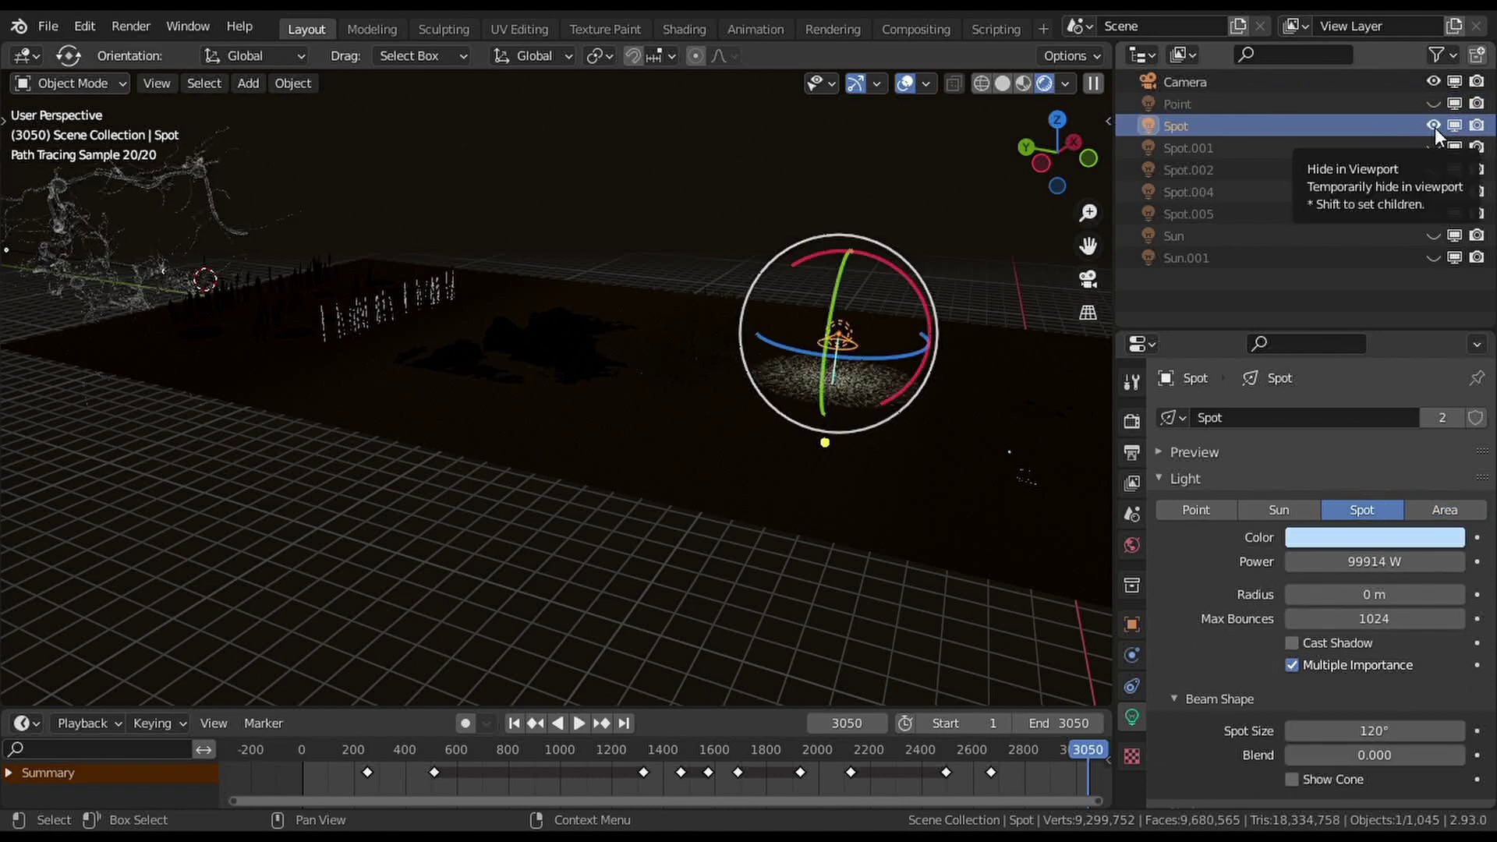
{"action": "left_click", "coordinate": [1435, 126]}
{"action": "left_click", "coordinate": [1408, 148]}
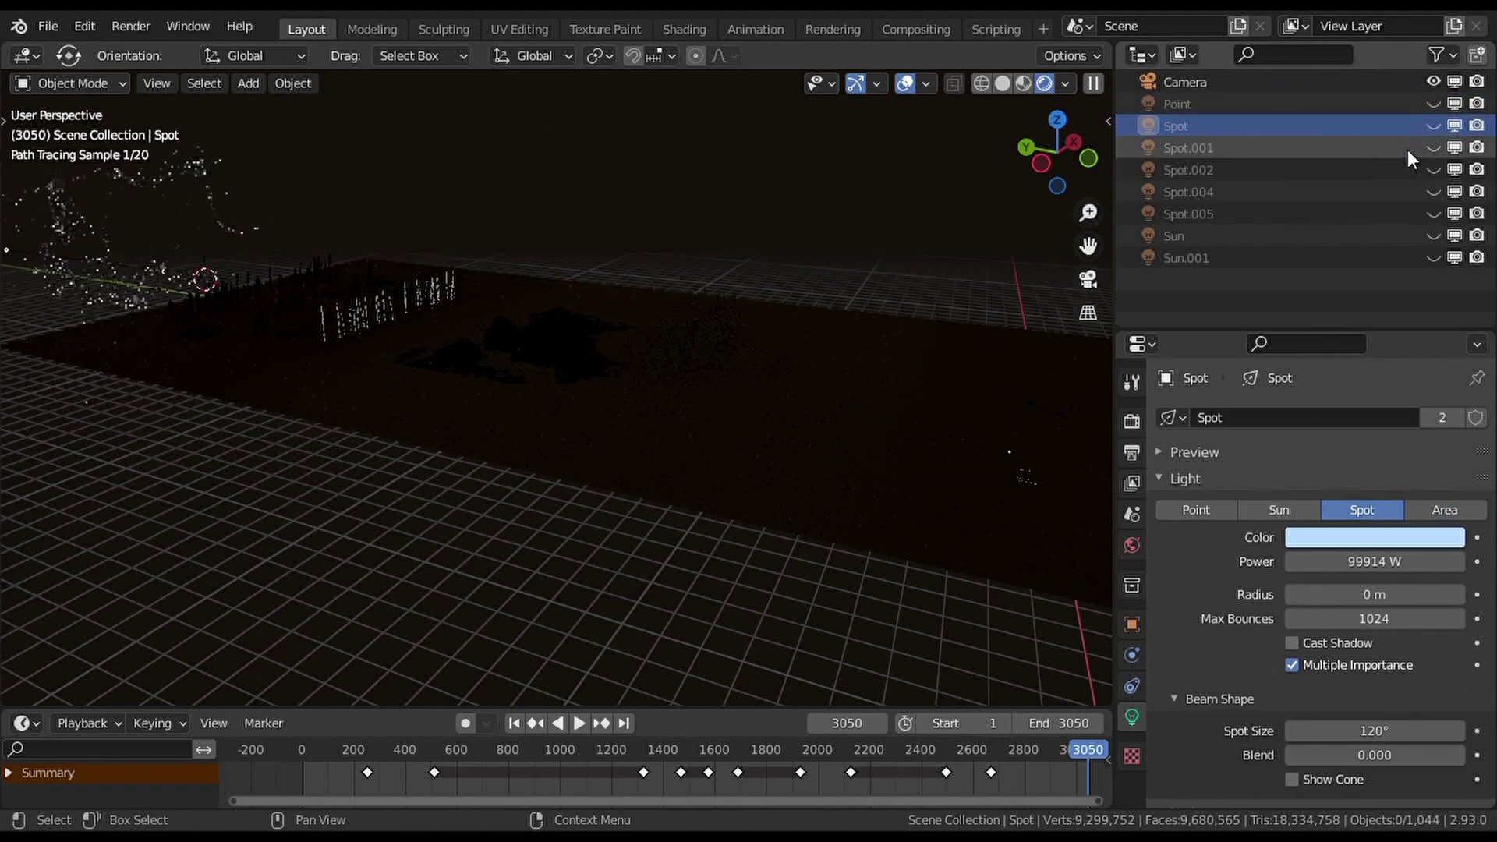
{"action": "left_click", "coordinate": [1435, 148]}
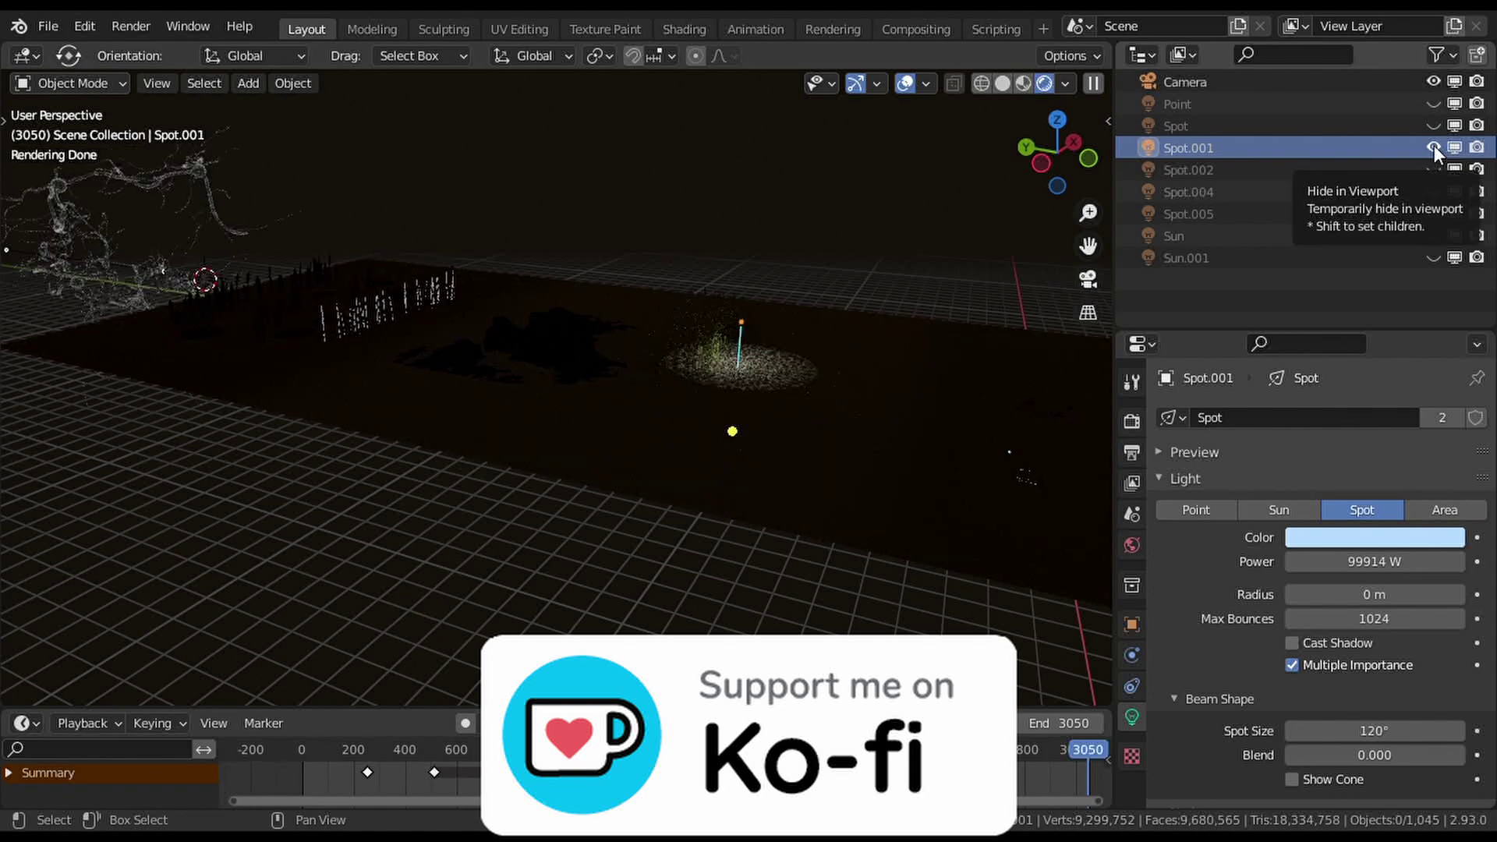
{"action": "left_click", "coordinate": [1433, 147]}
Preview the Spot.002, Spot.004 and Spot.005 caustic lights one at a time in the rendered viewport.
{"action": "left_click", "coordinate": [1397, 169]}
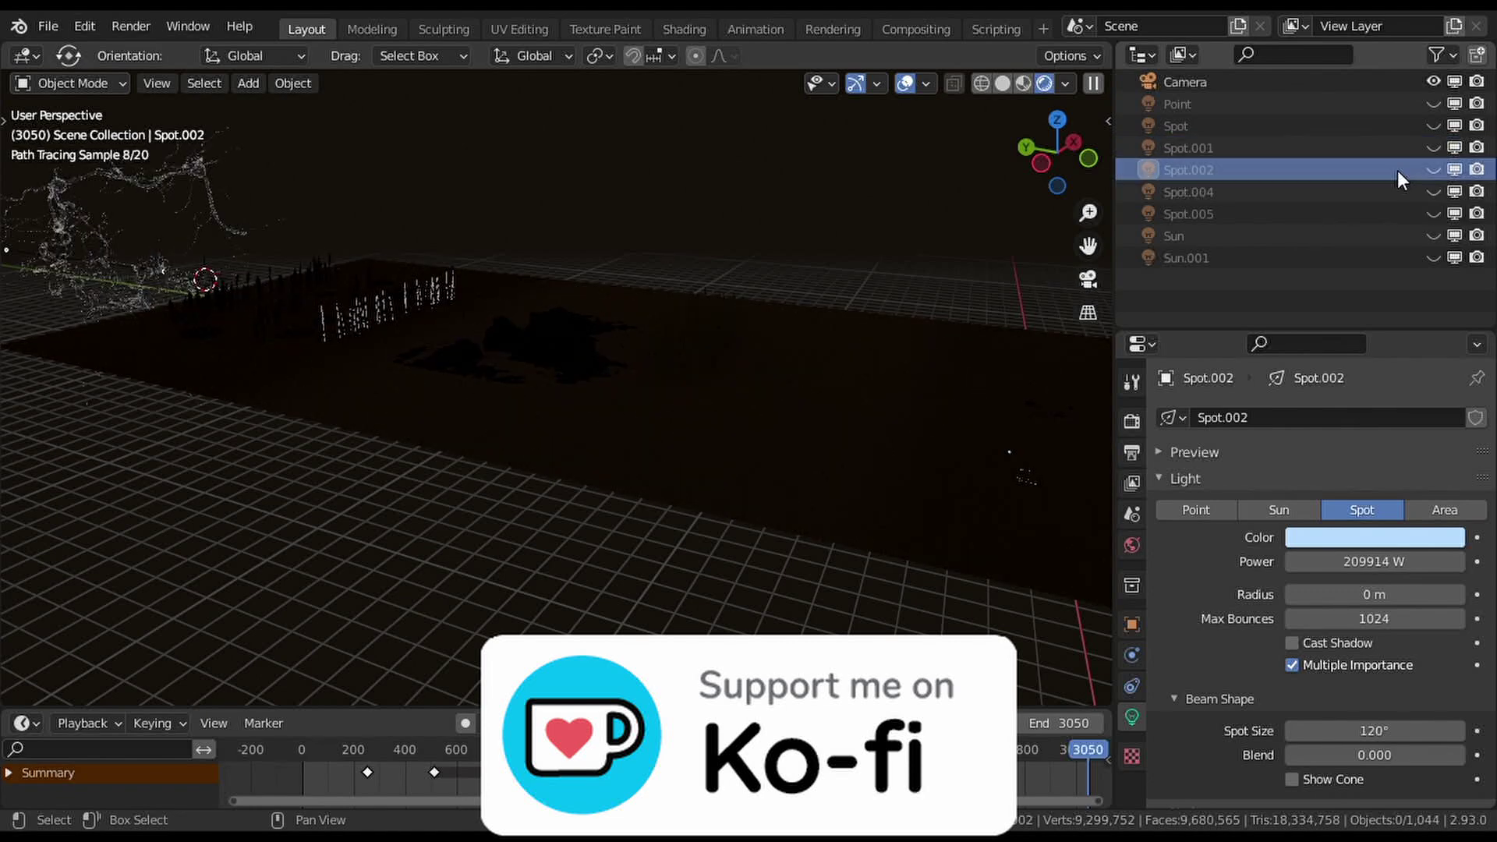
{"action": "left_click", "coordinate": [1434, 169]}
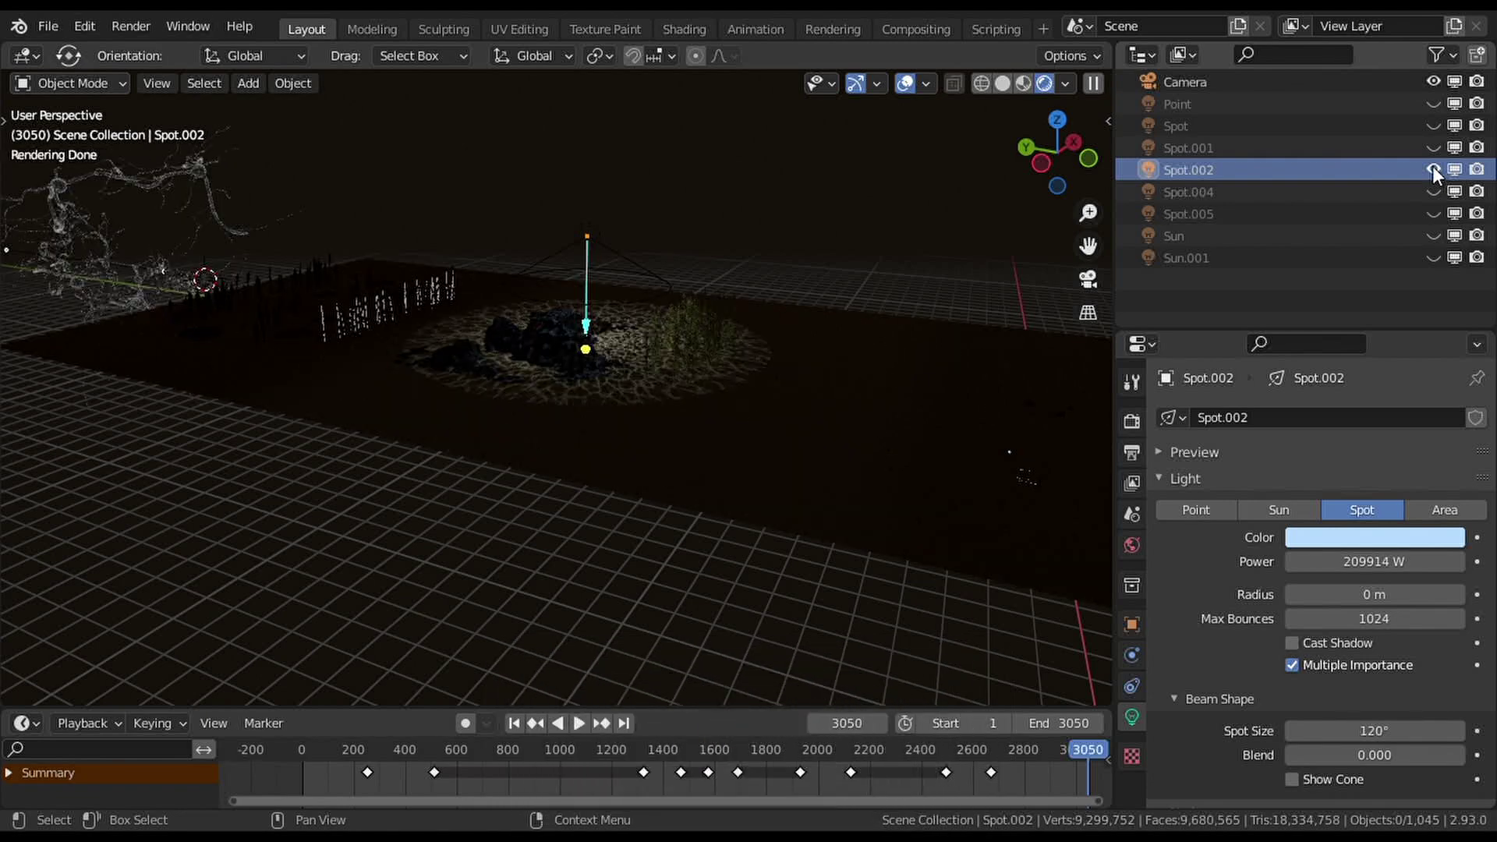
{"action": "left_click", "coordinate": [1433, 169]}
{"action": "left_click", "coordinate": [1383, 194]}
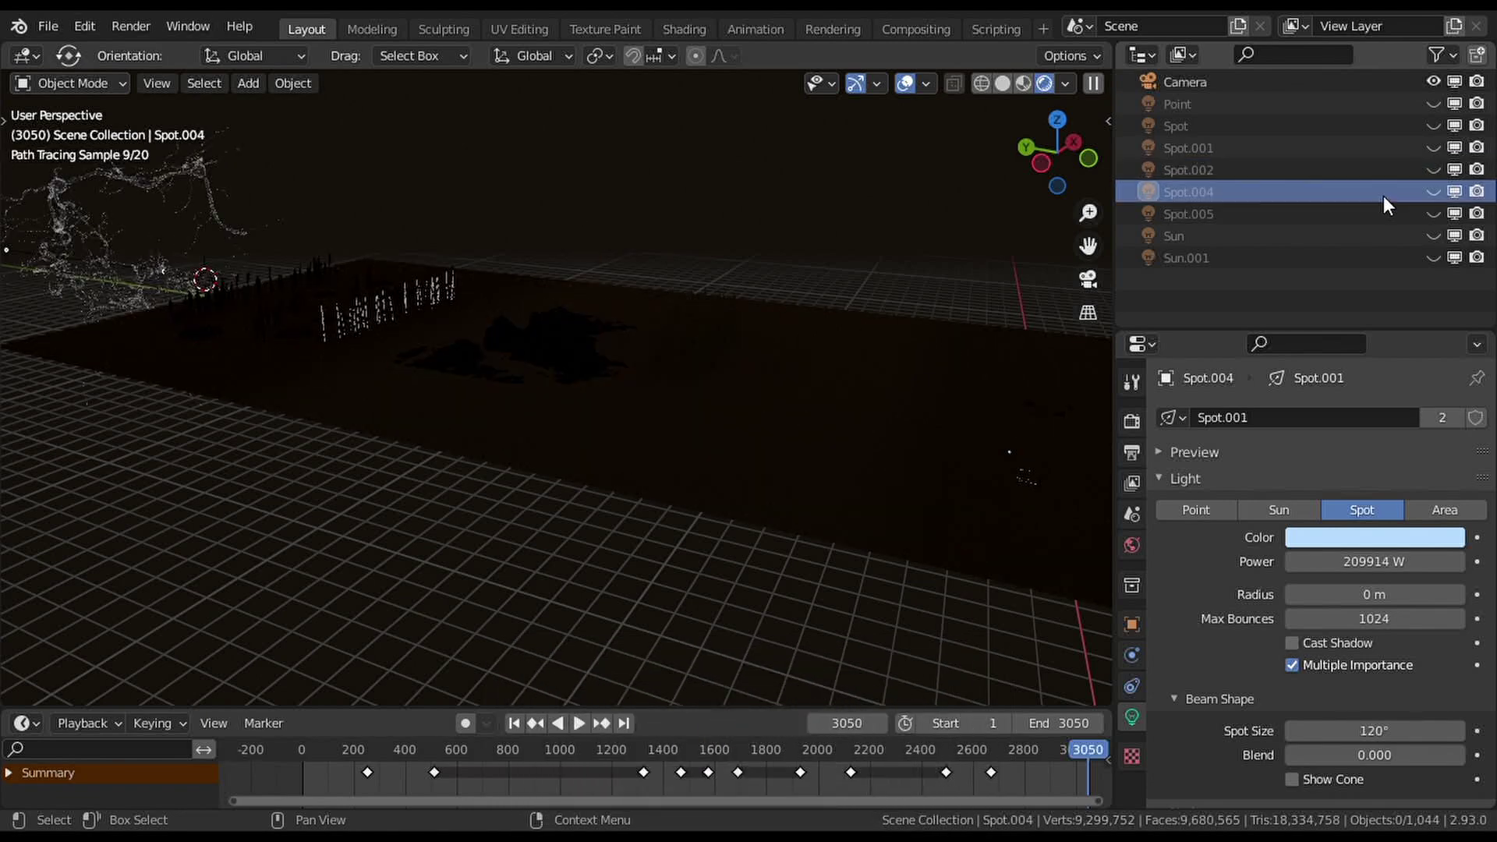
{"action": "left_click", "coordinate": [1434, 189]}
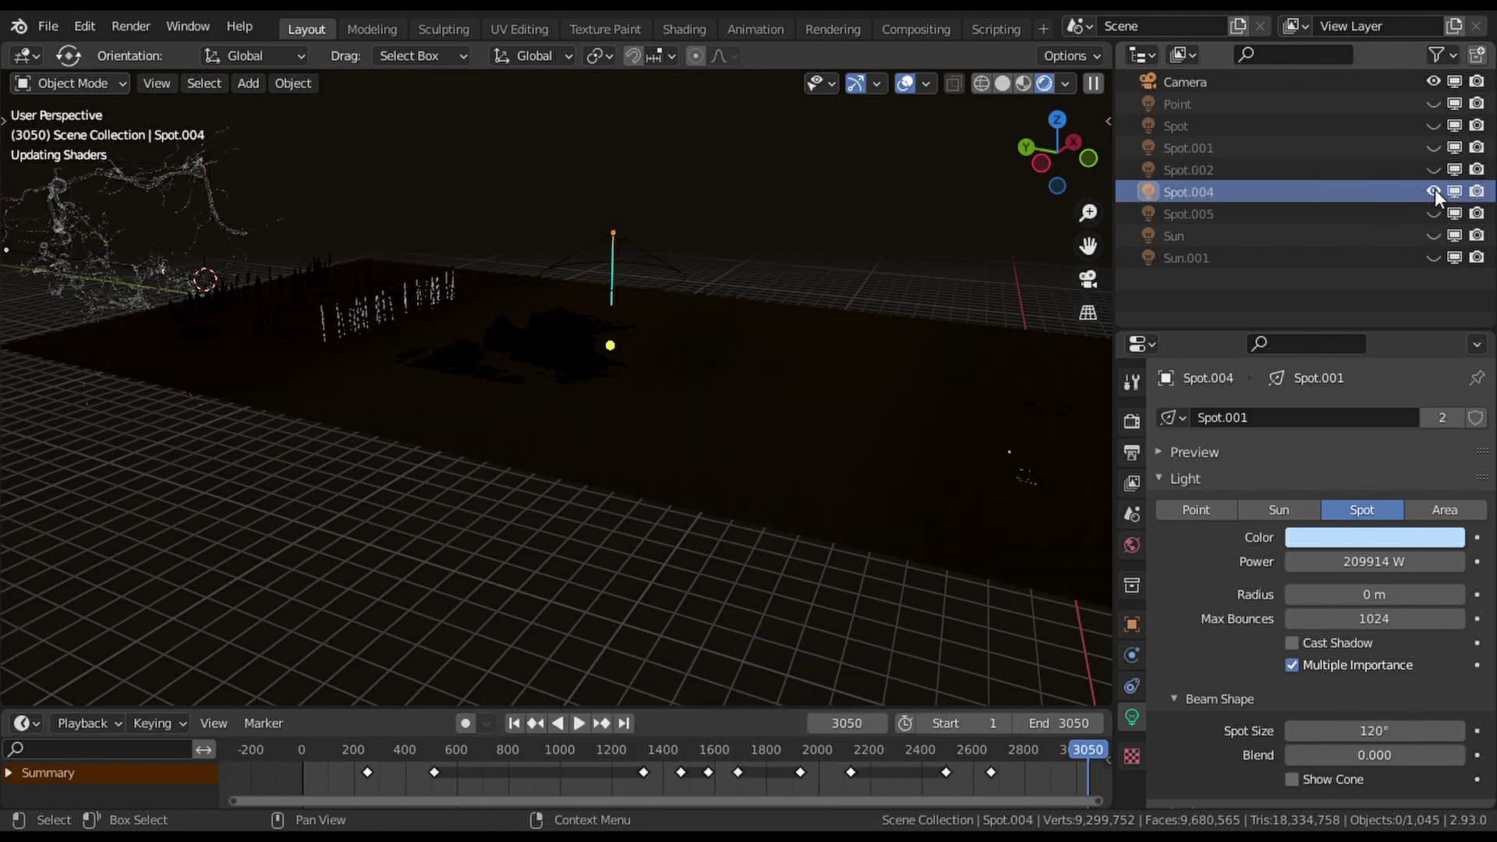
{"action": "left_click", "coordinate": [1433, 193]}
{"action": "left_click", "coordinate": [1433, 208]}
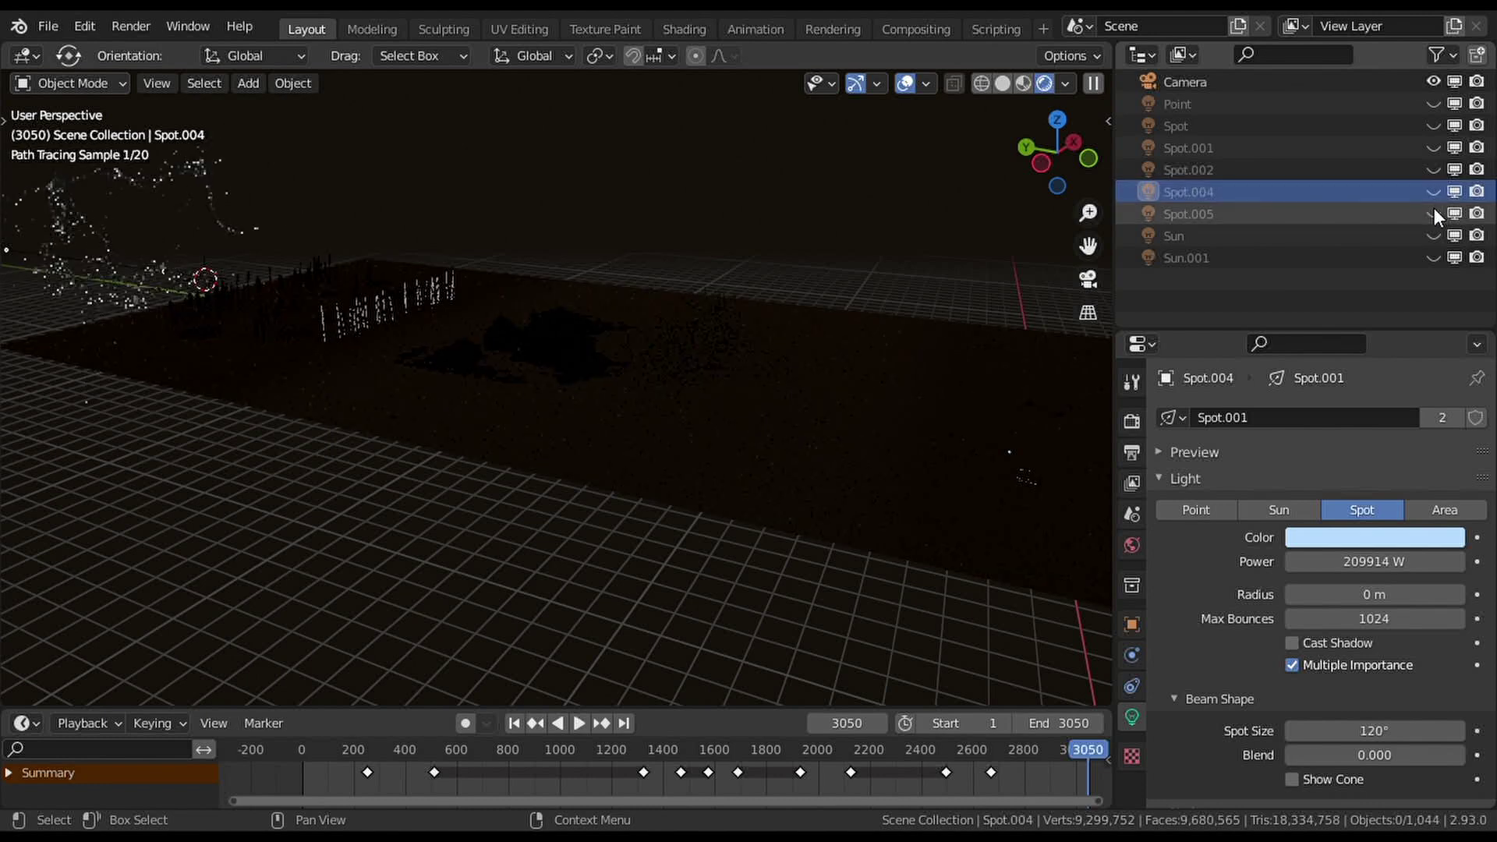
{"action": "left_click", "coordinate": [1388, 215]}
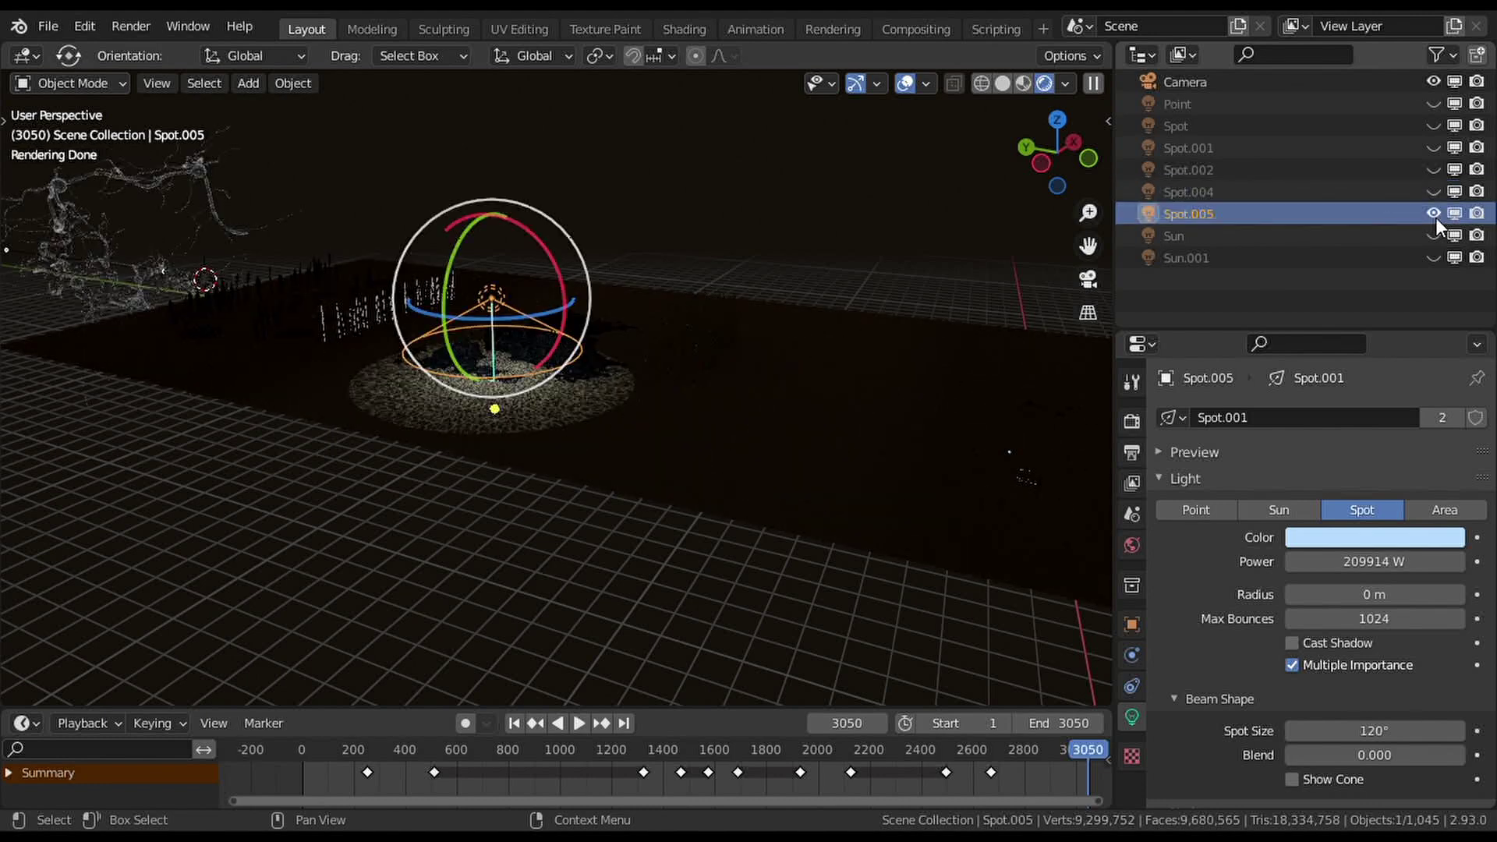
{"action": "left_click", "coordinate": [1434, 211]}
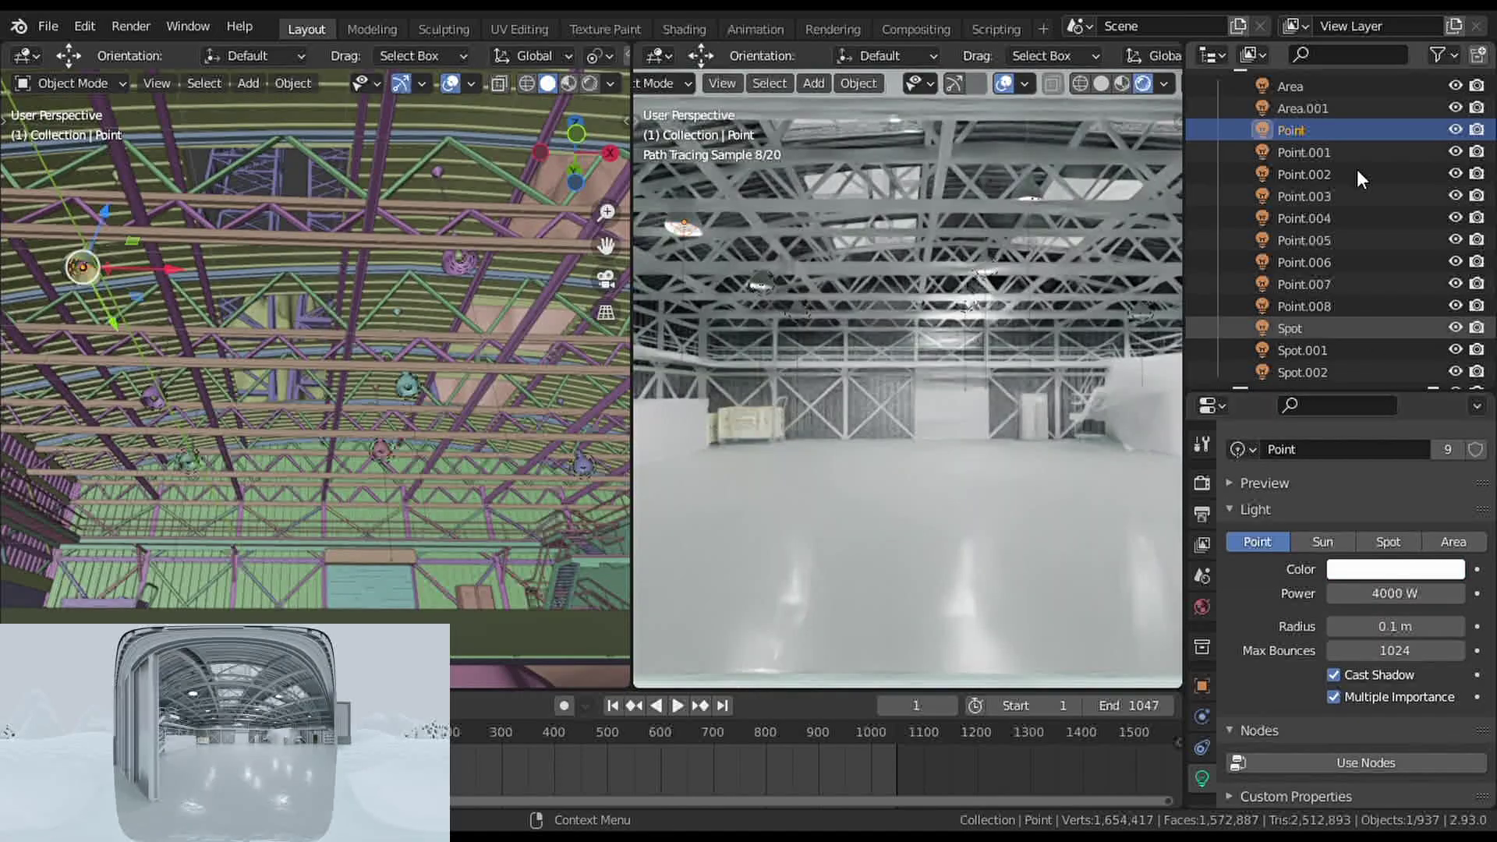
Select Point.001, Point.002 and Point.003 in turn to examine their light settings and positions among the warehouse roof beams.
{"action": "left_click", "coordinate": [1325, 152]}
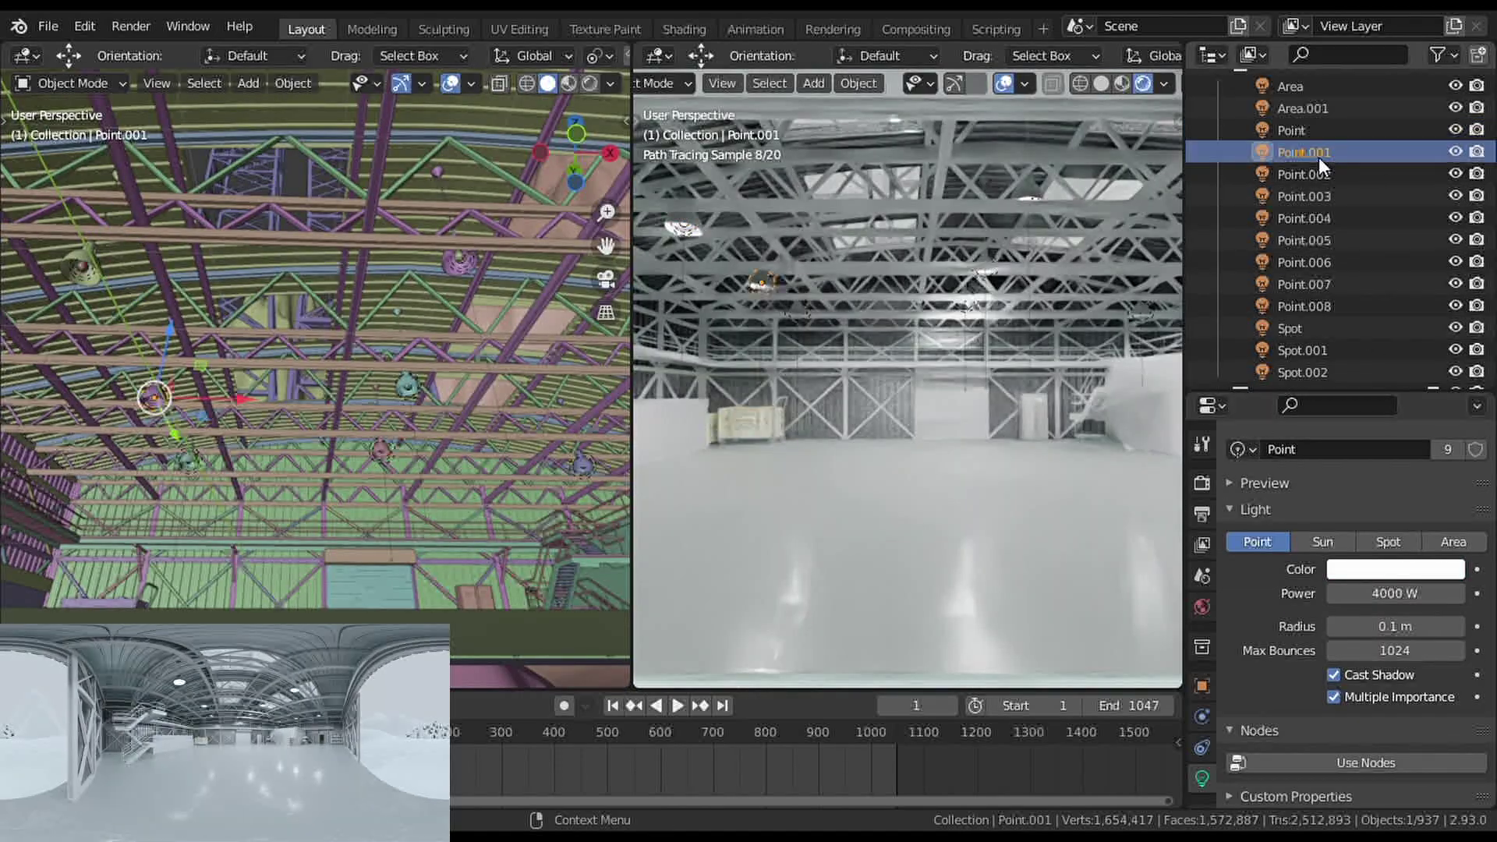
{"action": "key", "text": "Down"}
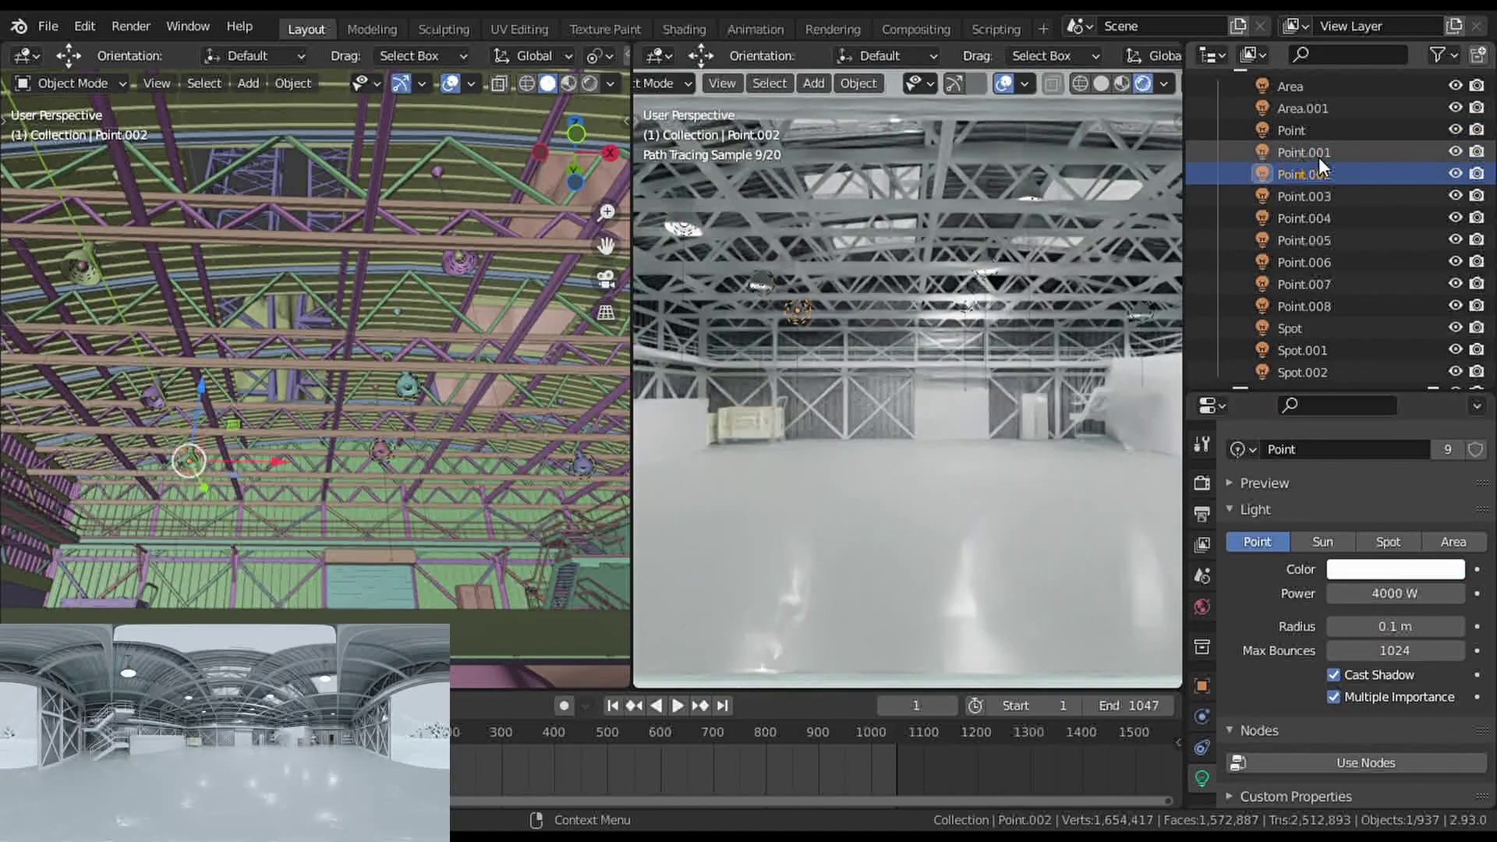
{"action": "key", "text": "Down"}
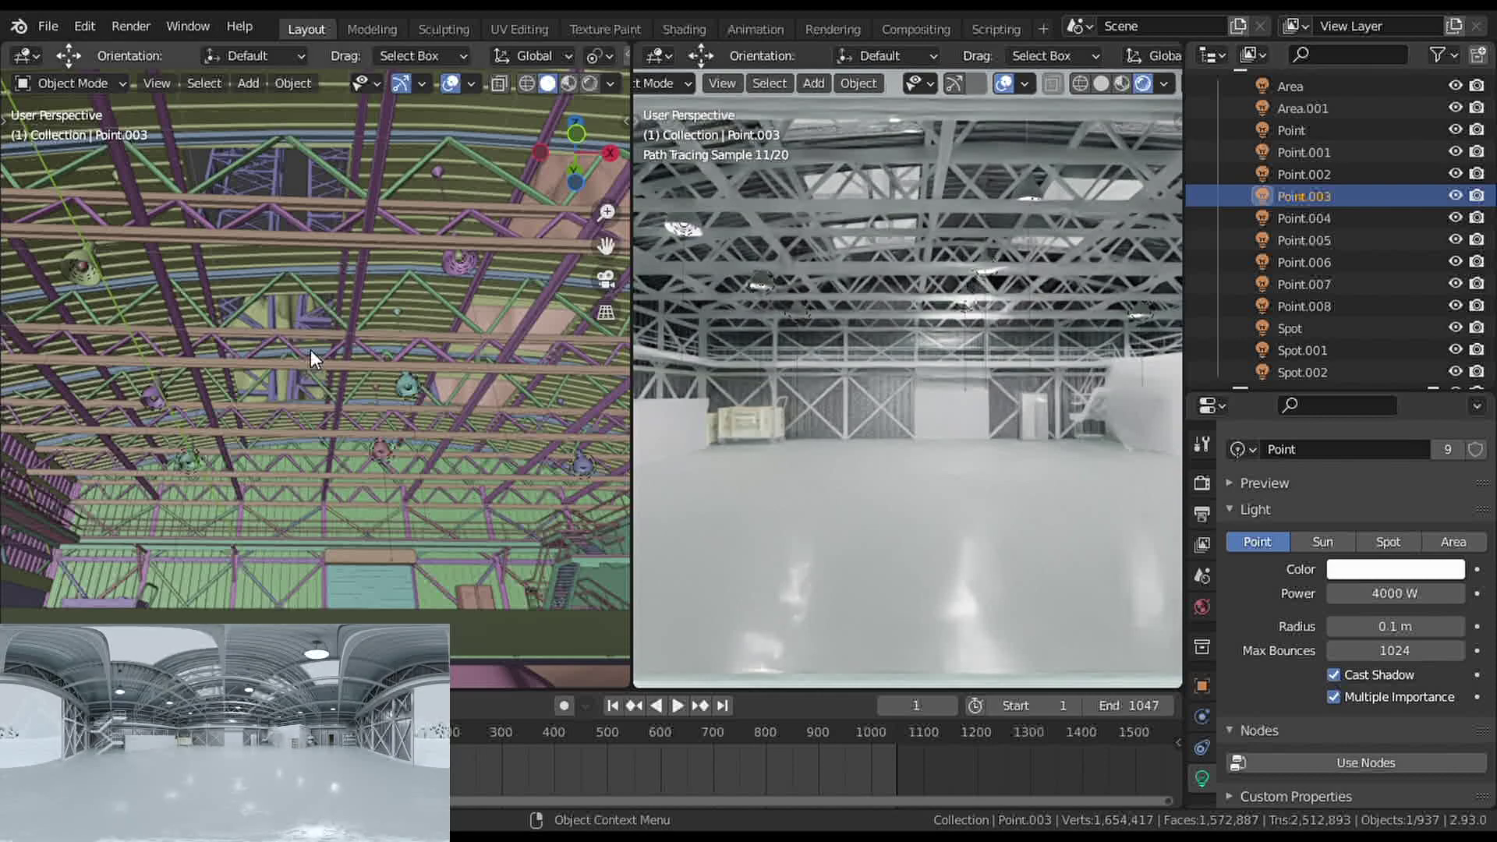
{"action": "middle_click_drag", "start_coordinate": [408, 391], "coordinate": [451, 451]}
{"action": "middle_click_drag", "start_coordinate": [559, 461], "coordinate": [499, 325]}
{"action": "middle_click_drag", "start_coordinate": [450, 380], "coordinate": [592, 326]}
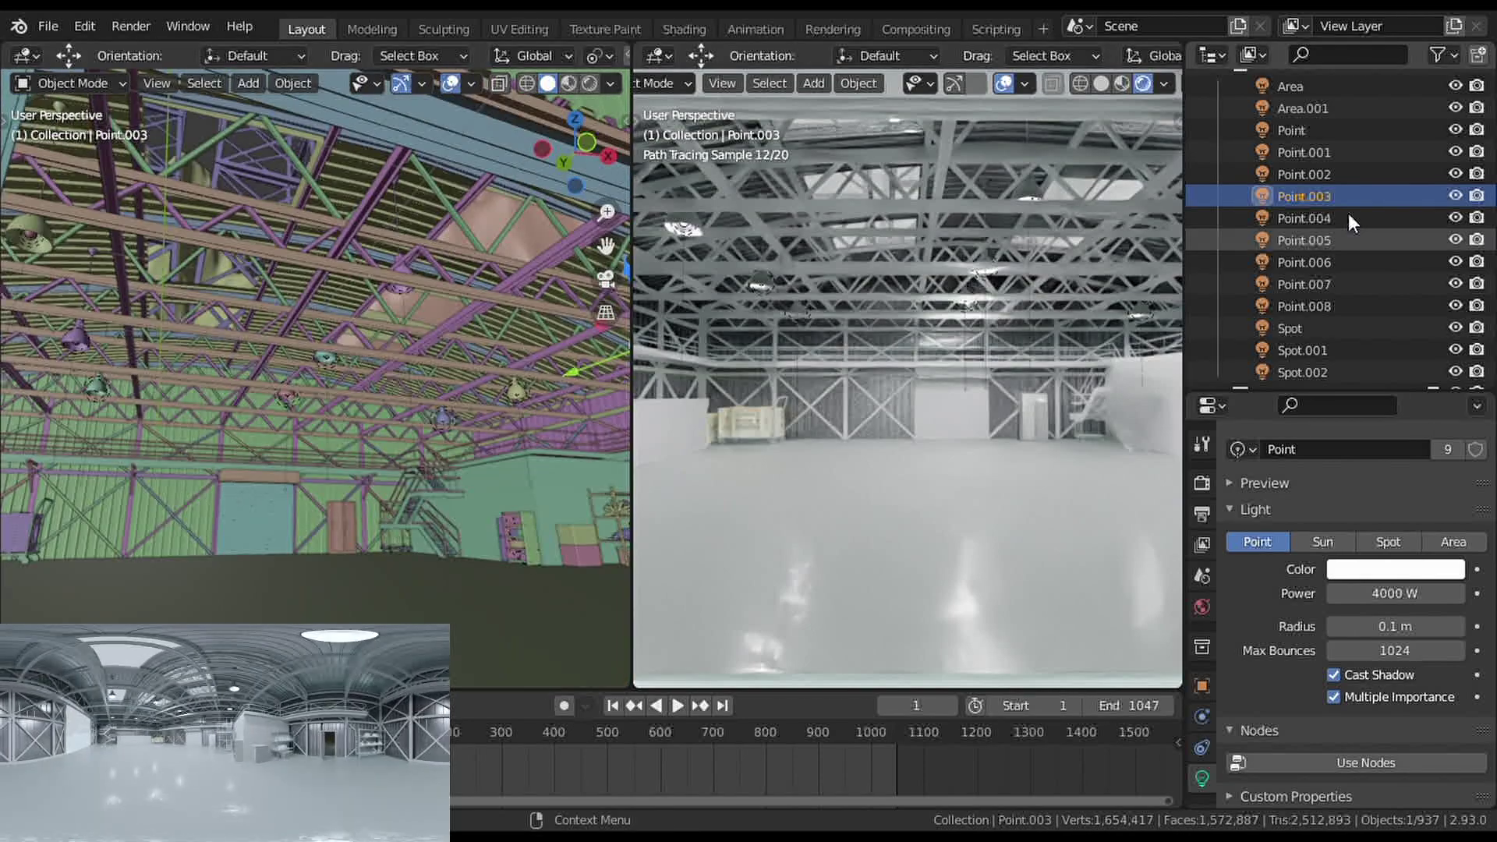
Examine the Point.004 to Point.008 ceiling lights one by one and pause the rendered viewport preview.
{"action": "left_click", "coordinate": [1347, 216]}
{"action": "left_click", "coordinate": [1370, 238]}
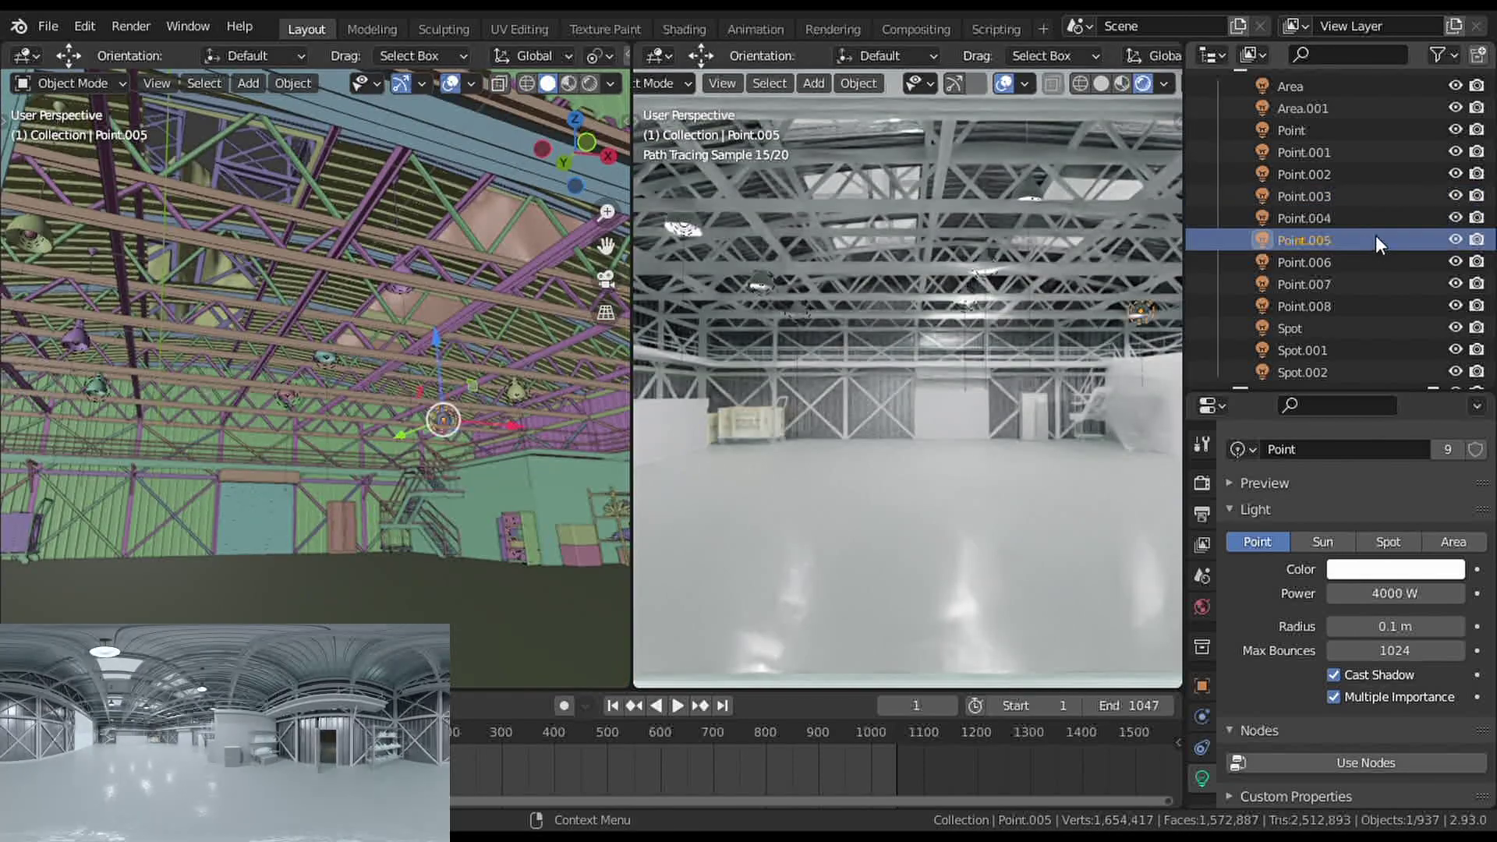
{"action": "left_click", "coordinate": [1358, 262]}
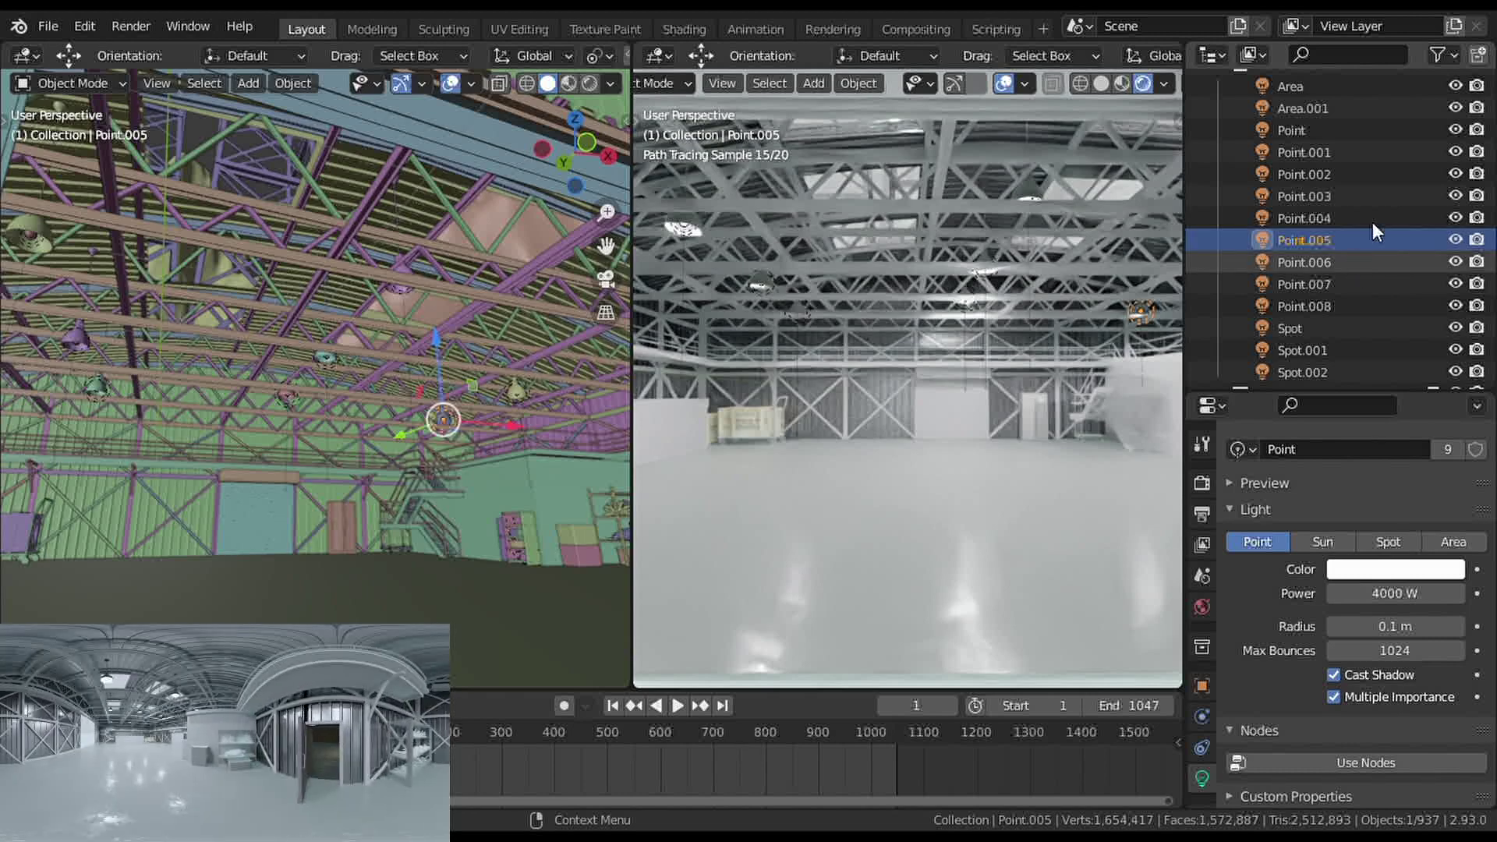
{"action": "scroll", "coordinate": [1153, 81], "scroll_direction": "down", "scroll_amount": 2}
{"action": "left_click", "coordinate": [1165, 83]}
{"action": "left_click", "coordinate": [1310, 287]}
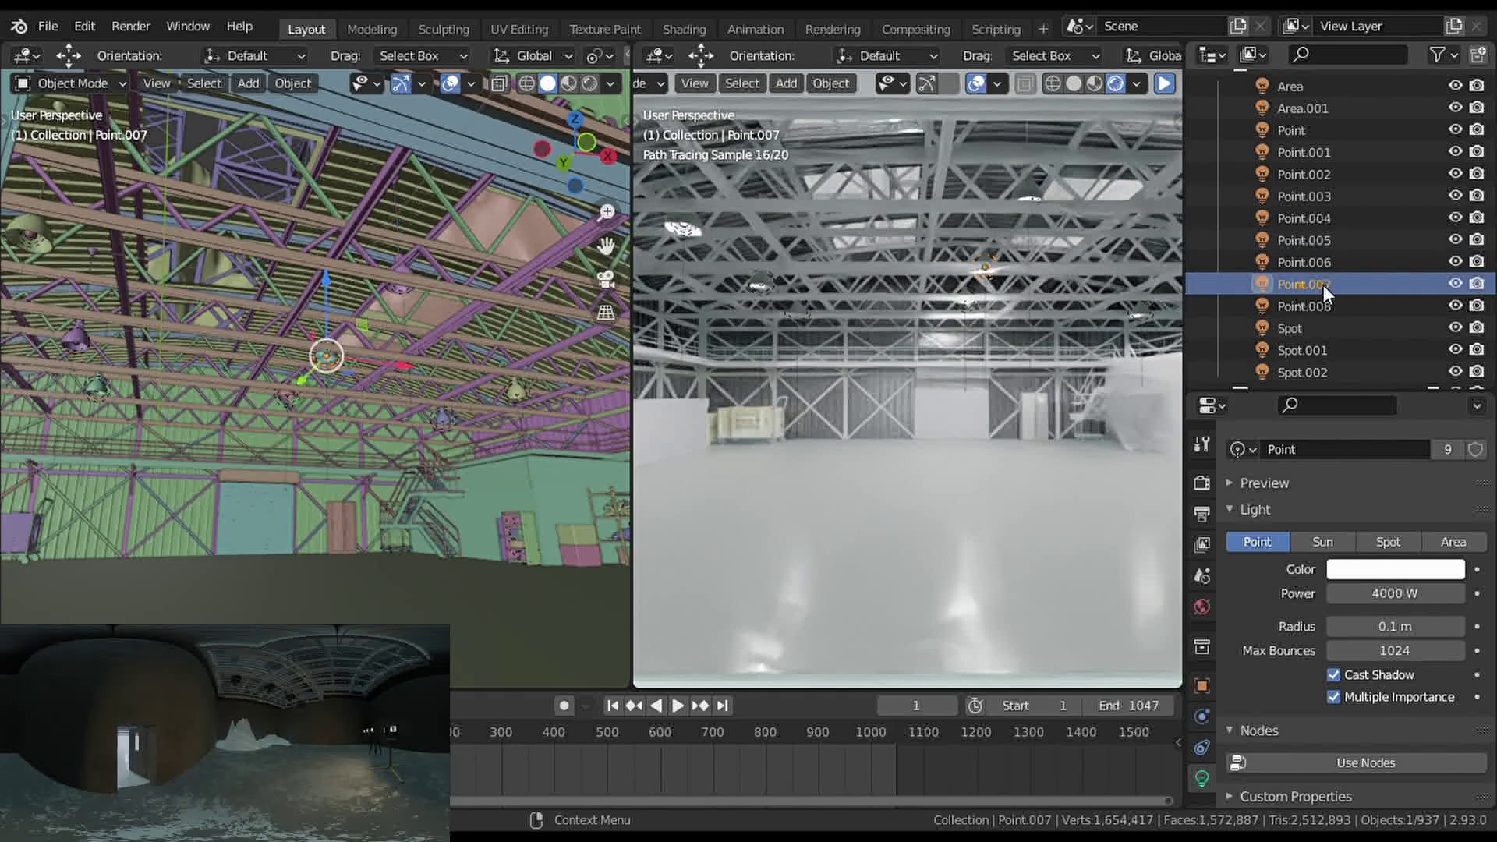
{"action": "left_click", "coordinate": [1340, 306]}
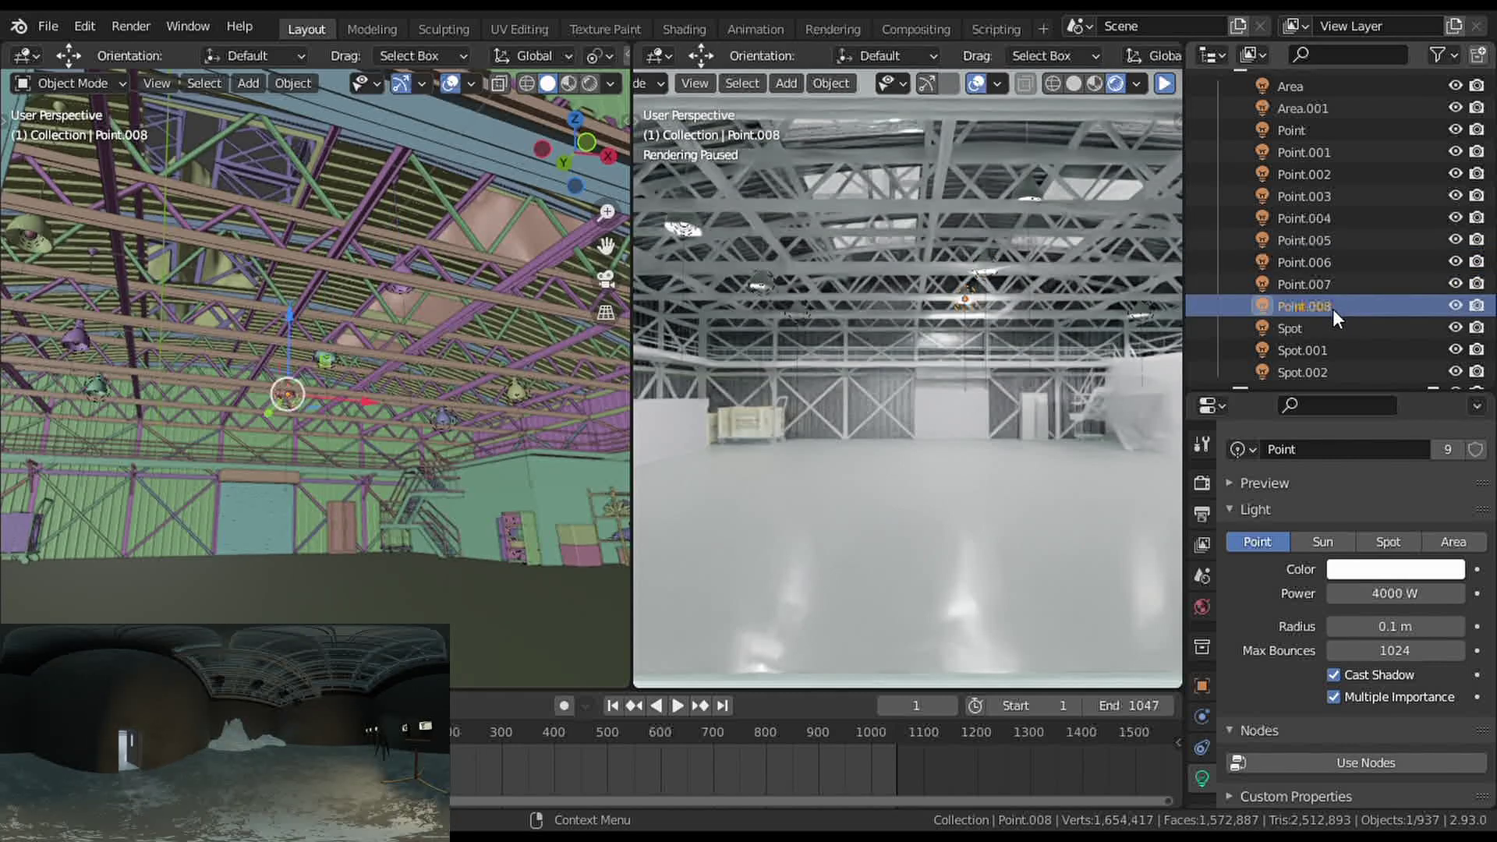
Examine the placement and settings of the Spot, Spot.001 and Spot.002 lights on the tripod lamps.
{"action": "left_click", "coordinate": [1328, 329]}
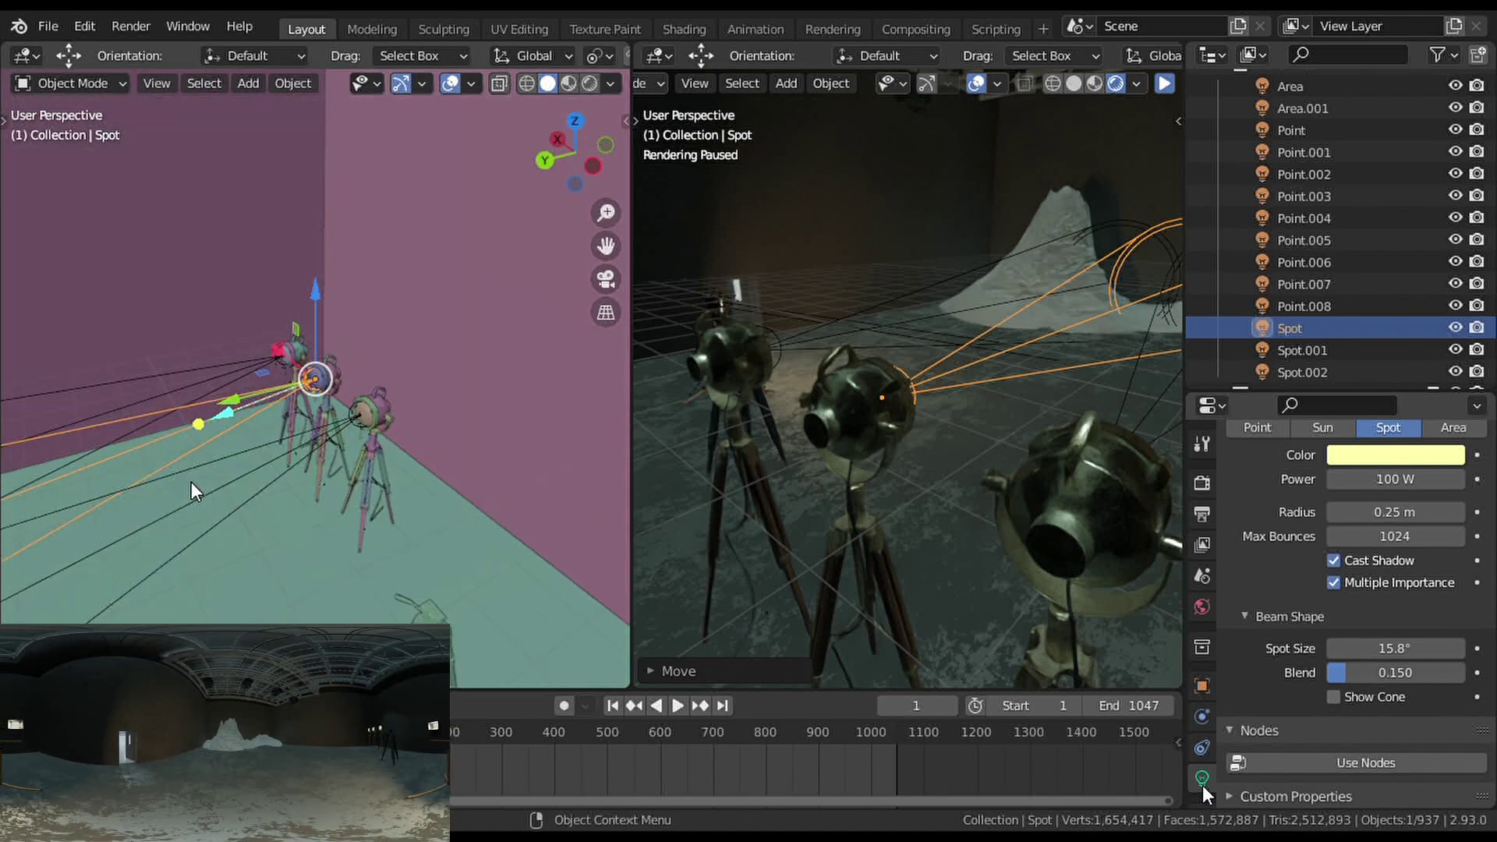
{"action": "middle_click_drag", "start_coordinate": [194, 491], "coordinate": [328, 375]}
{"action": "left_click", "coordinate": [1341, 345]}
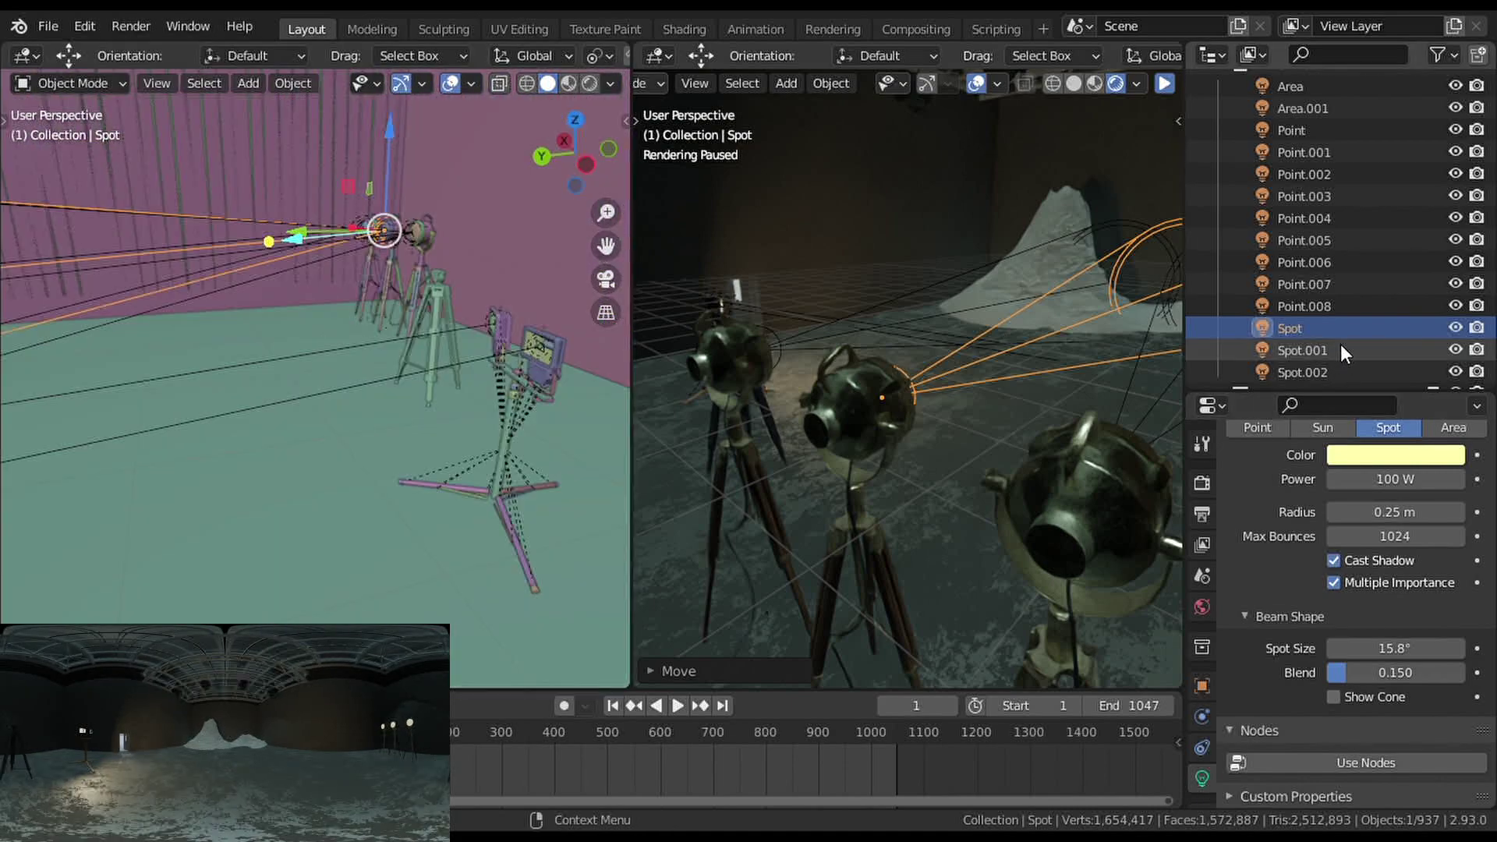
{"action": "left_click", "coordinate": [1335, 370]}
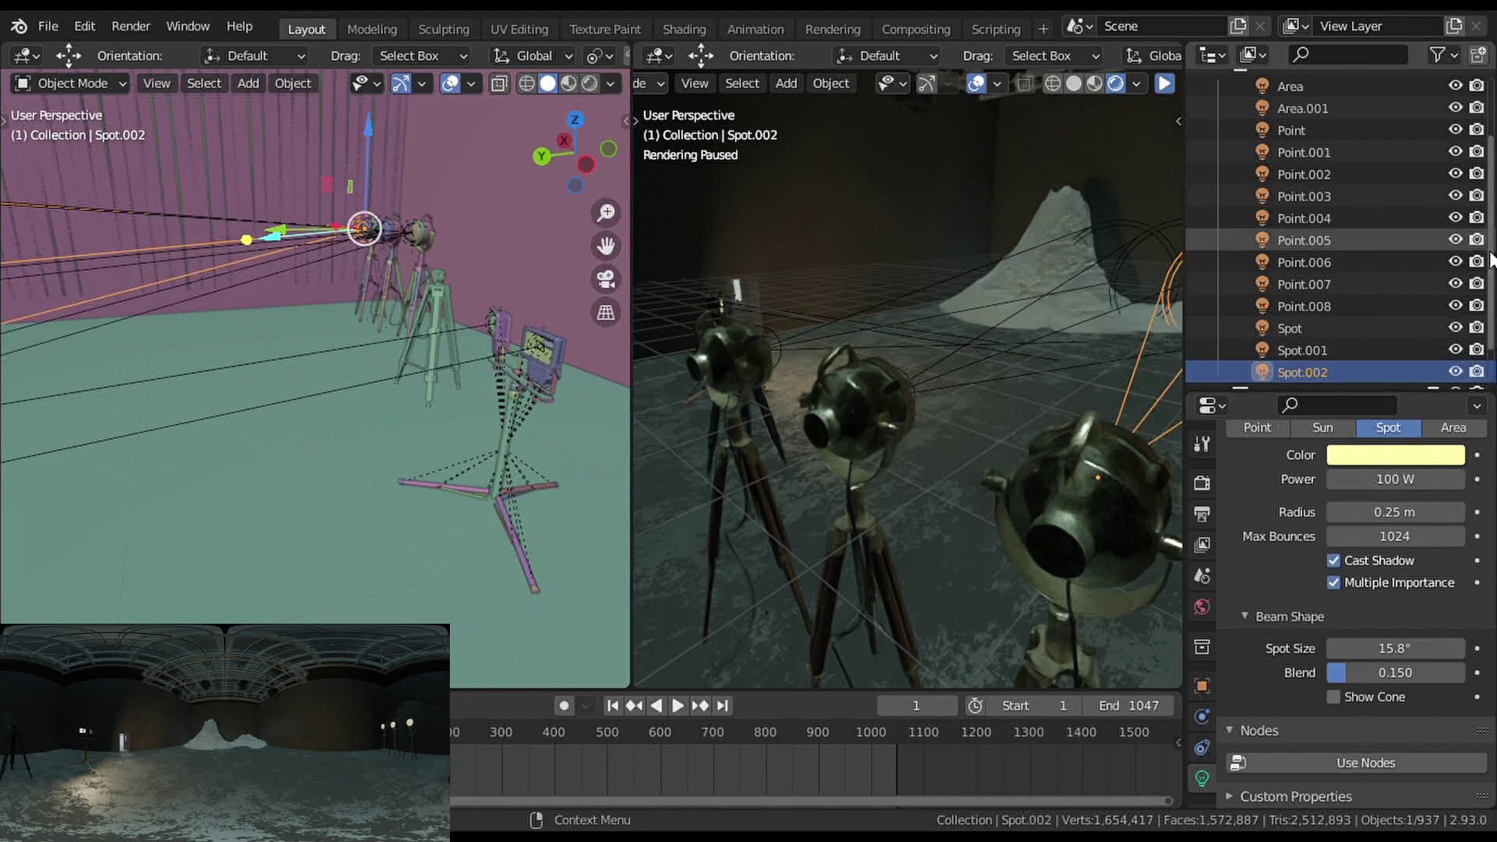
Compare the placement and settings of the Area and Area.001 lights in the Warehouse collection.
{"action": "scroll", "coordinate": [1333, 281], "scroll_direction": "up", "scroll_amount": 2}
{"action": "scroll", "coordinate": [1334, 274], "scroll_direction": "up", "scroll_amount": 1}
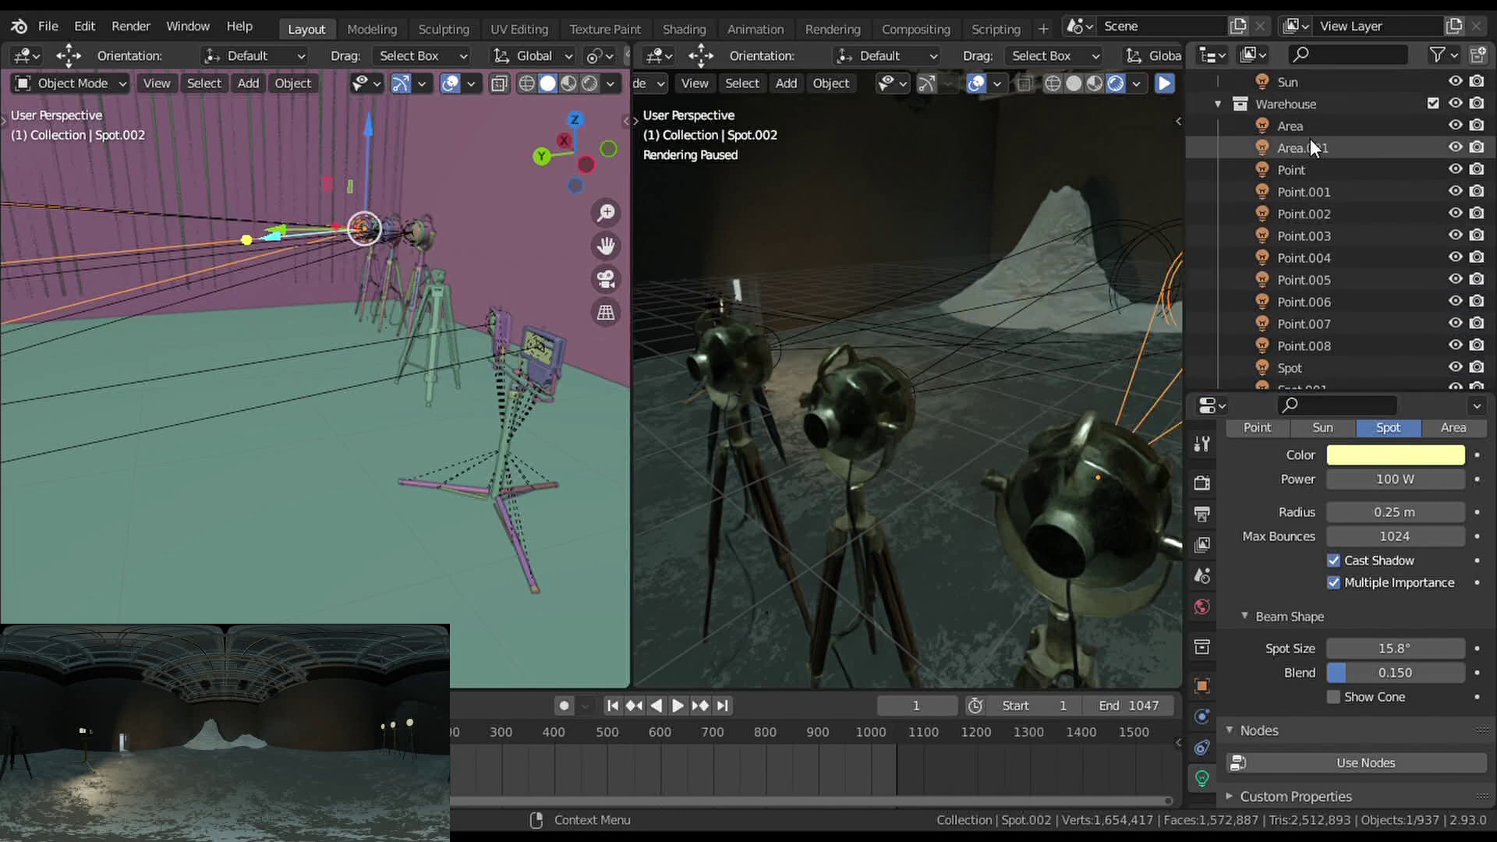
{"action": "left_click", "coordinate": [1336, 126]}
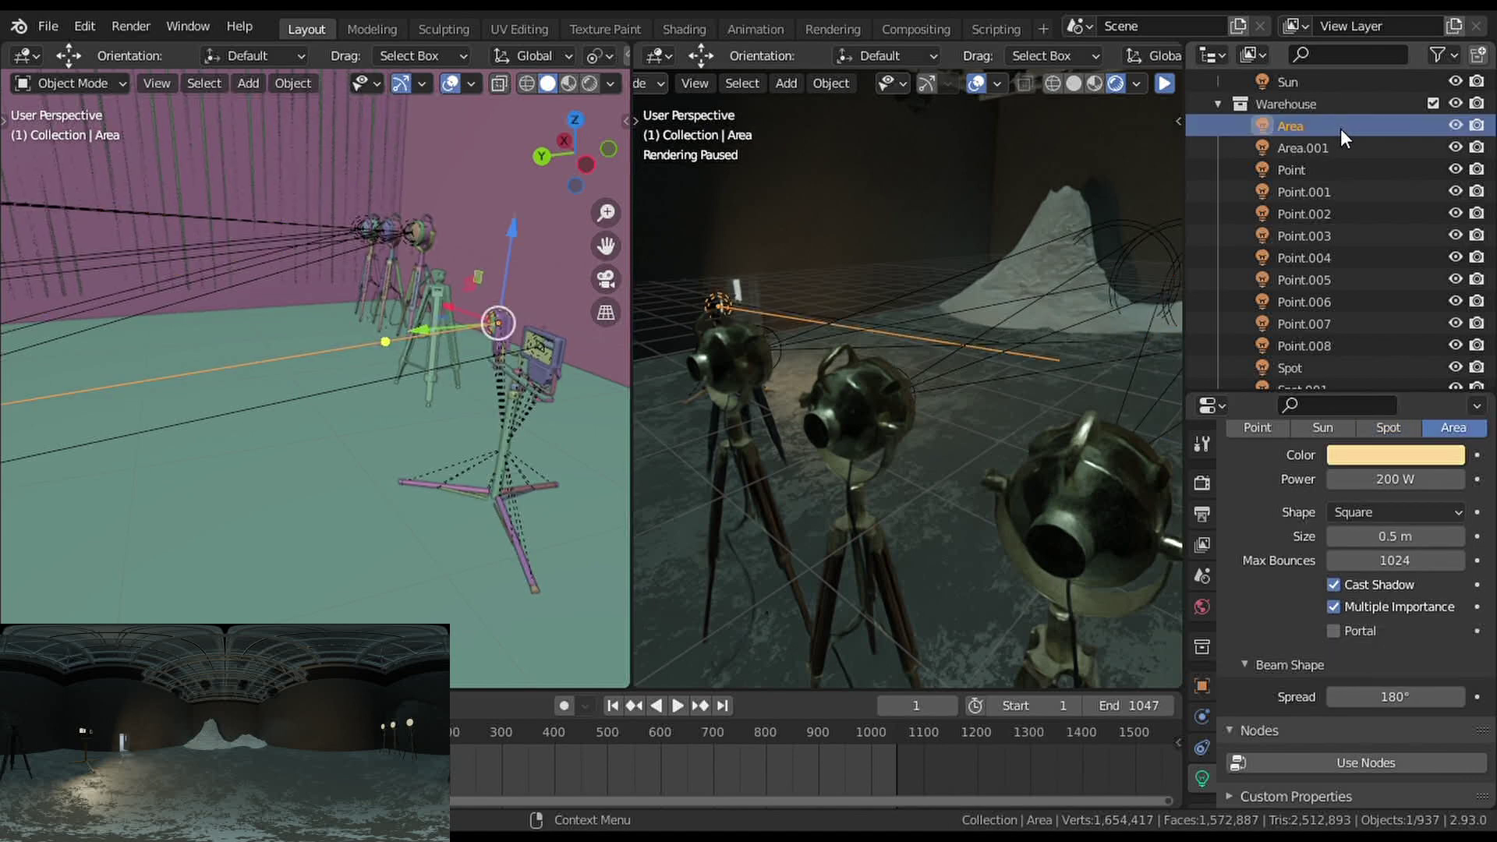
{"action": "left_click", "coordinate": [1338, 150]}
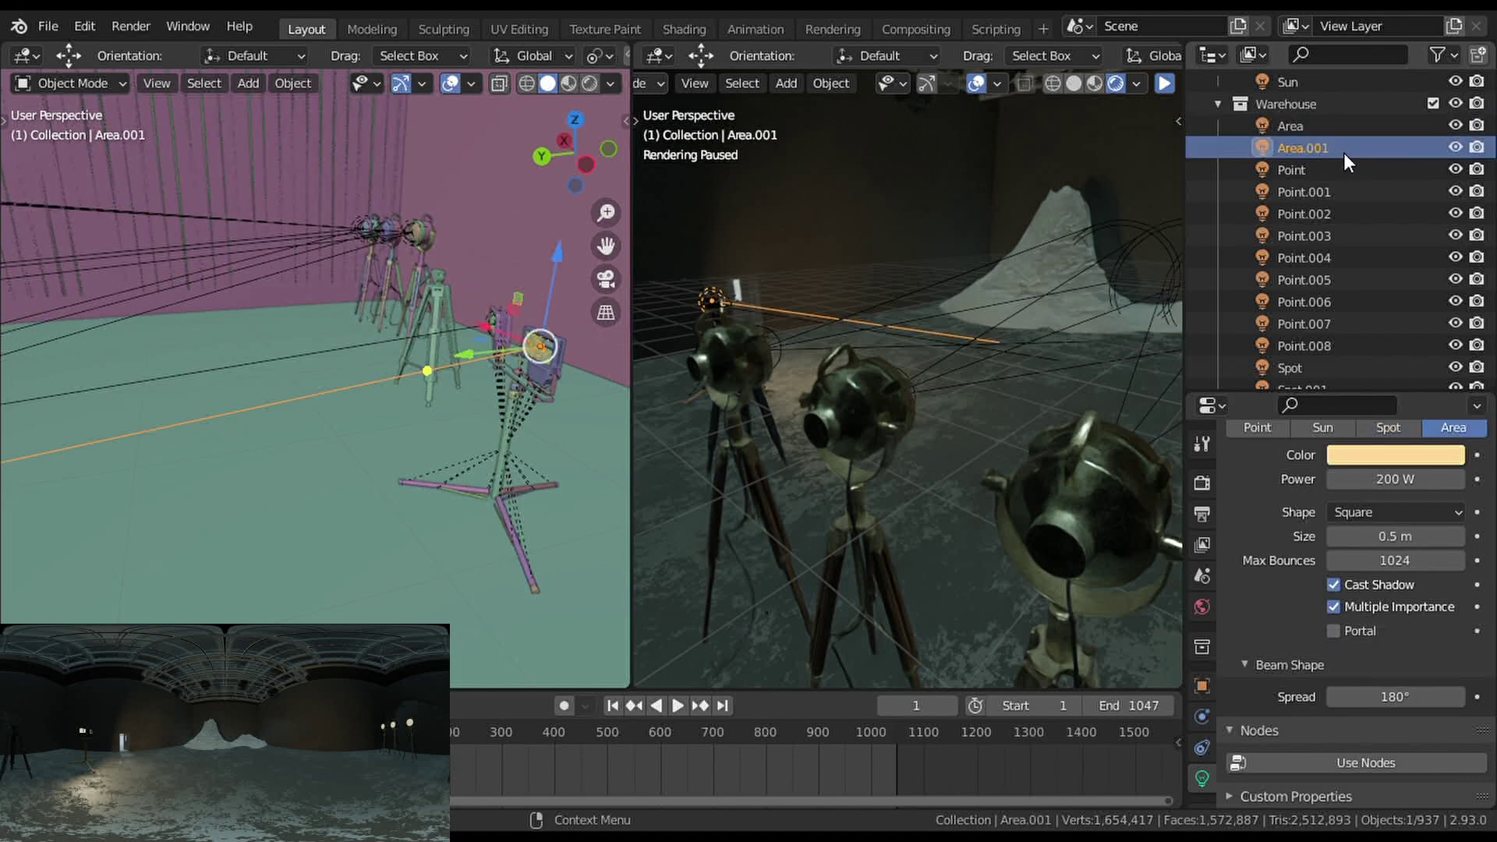
{"action": "left_click", "coordinate": [1340, 128]}
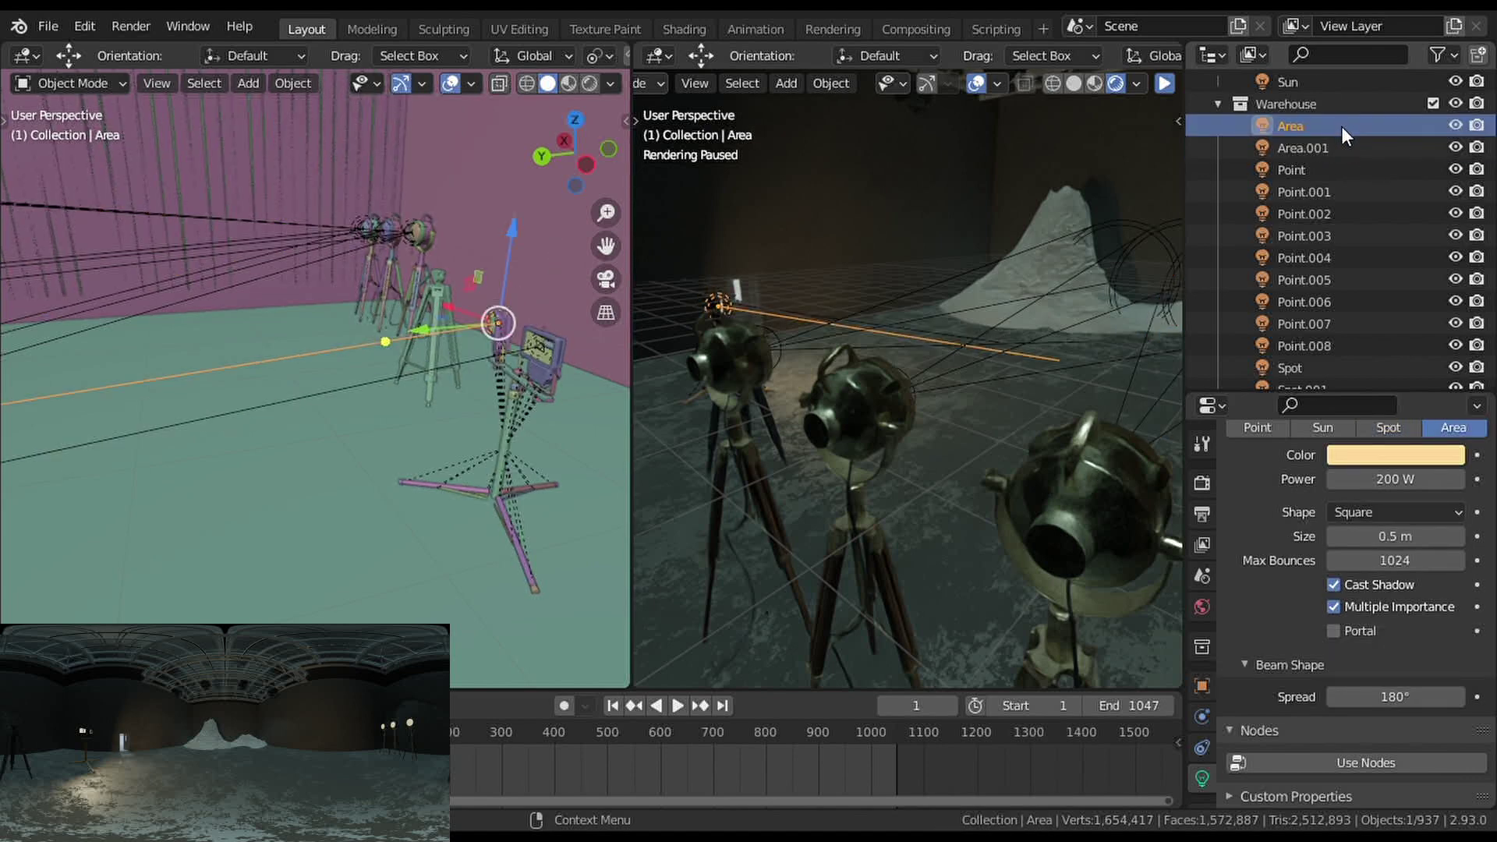
{"action": "left_click", "coordinate": [1307, 149]}
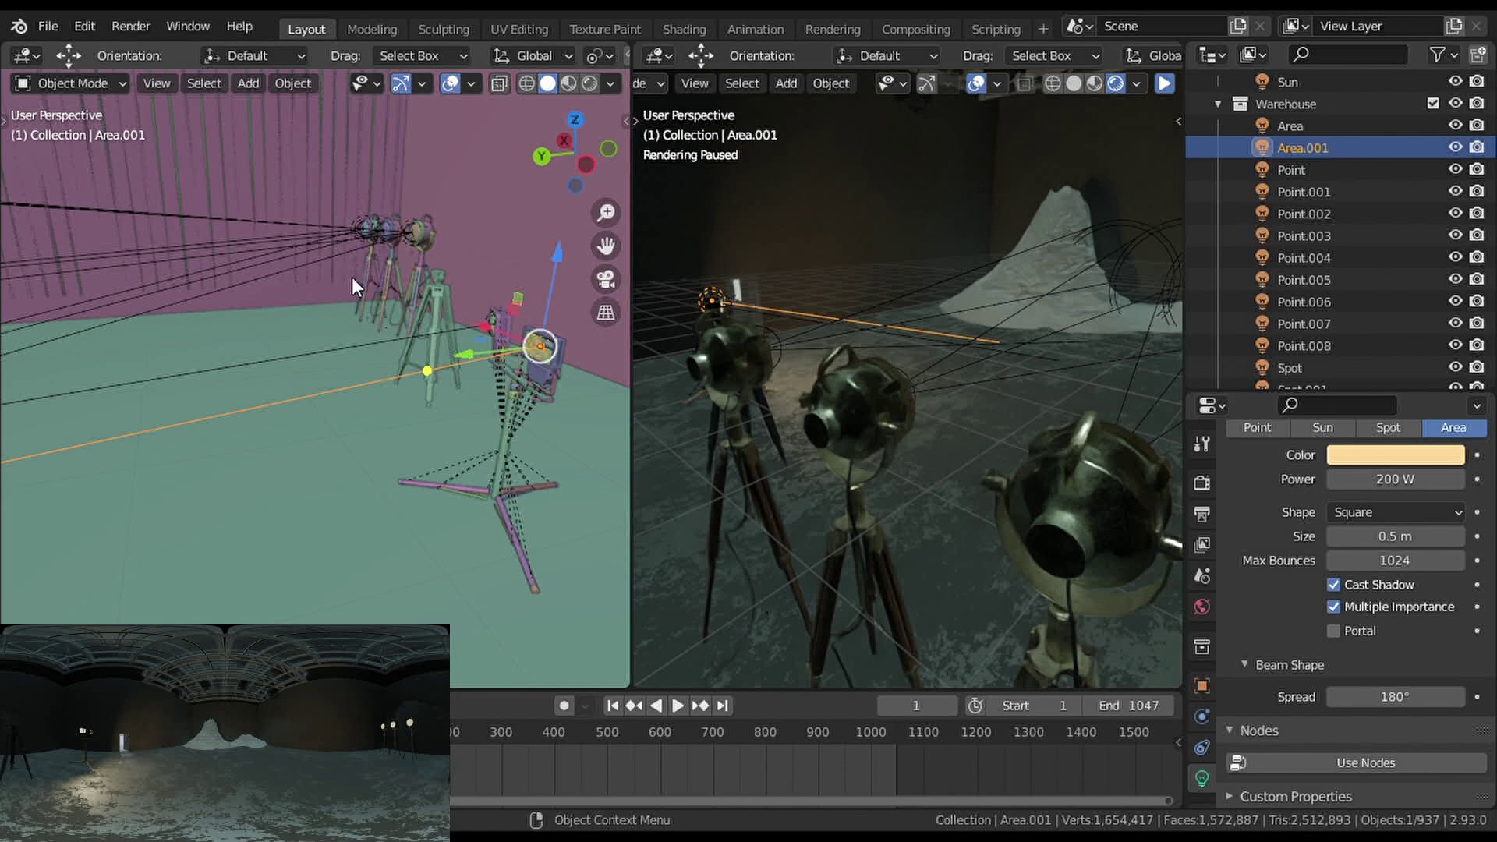
Examine the emission material and strength keyframes of the ceiling tube meshes lump.008 to lump.012.
{"action": "middle_click_drag", "start_coordinate": [353, 278], "coordinate": [299, 302]}
{"action": "middle_click_drag", "start_coordinate": [311, 363], "coordinate": [251, 216]}
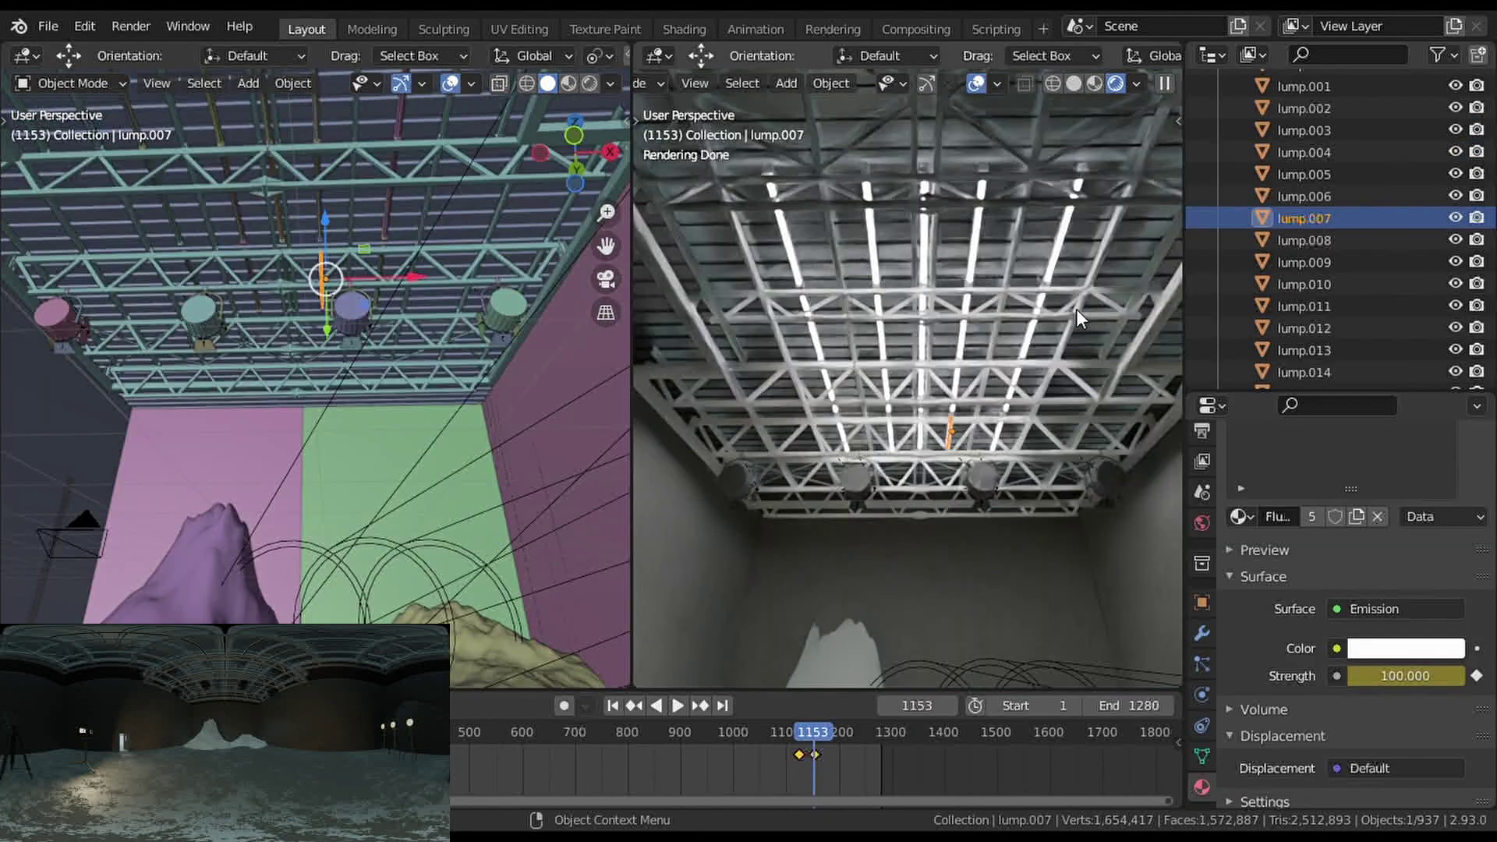
{"action": "left_click", "coordinate": [1312, 240]}
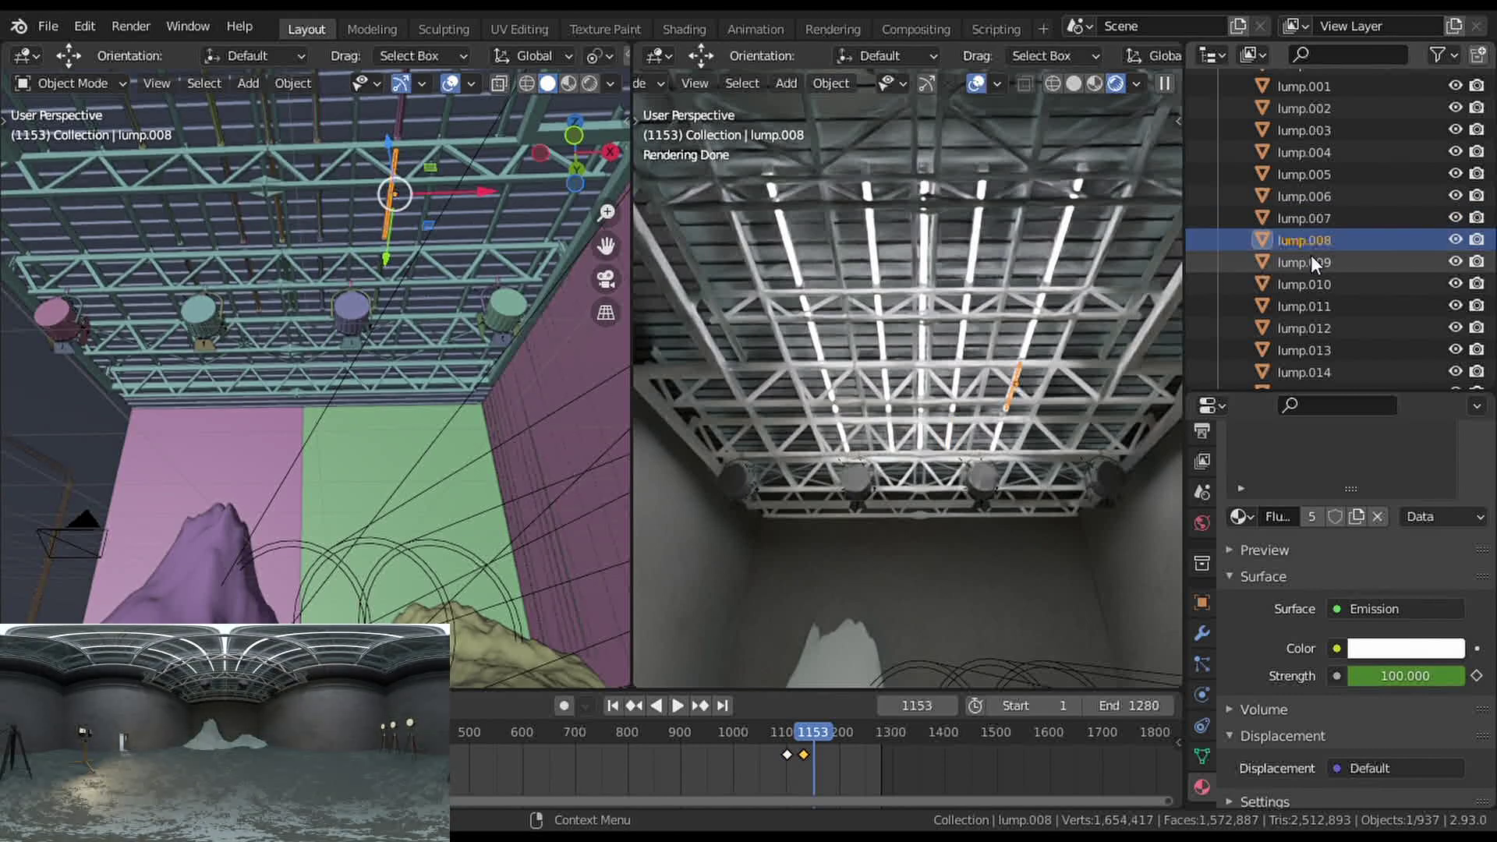
{"action": "left_click", "coordinate": [1319, 262]}
{"action": "left_click", "coordinate": [1318, 281]}
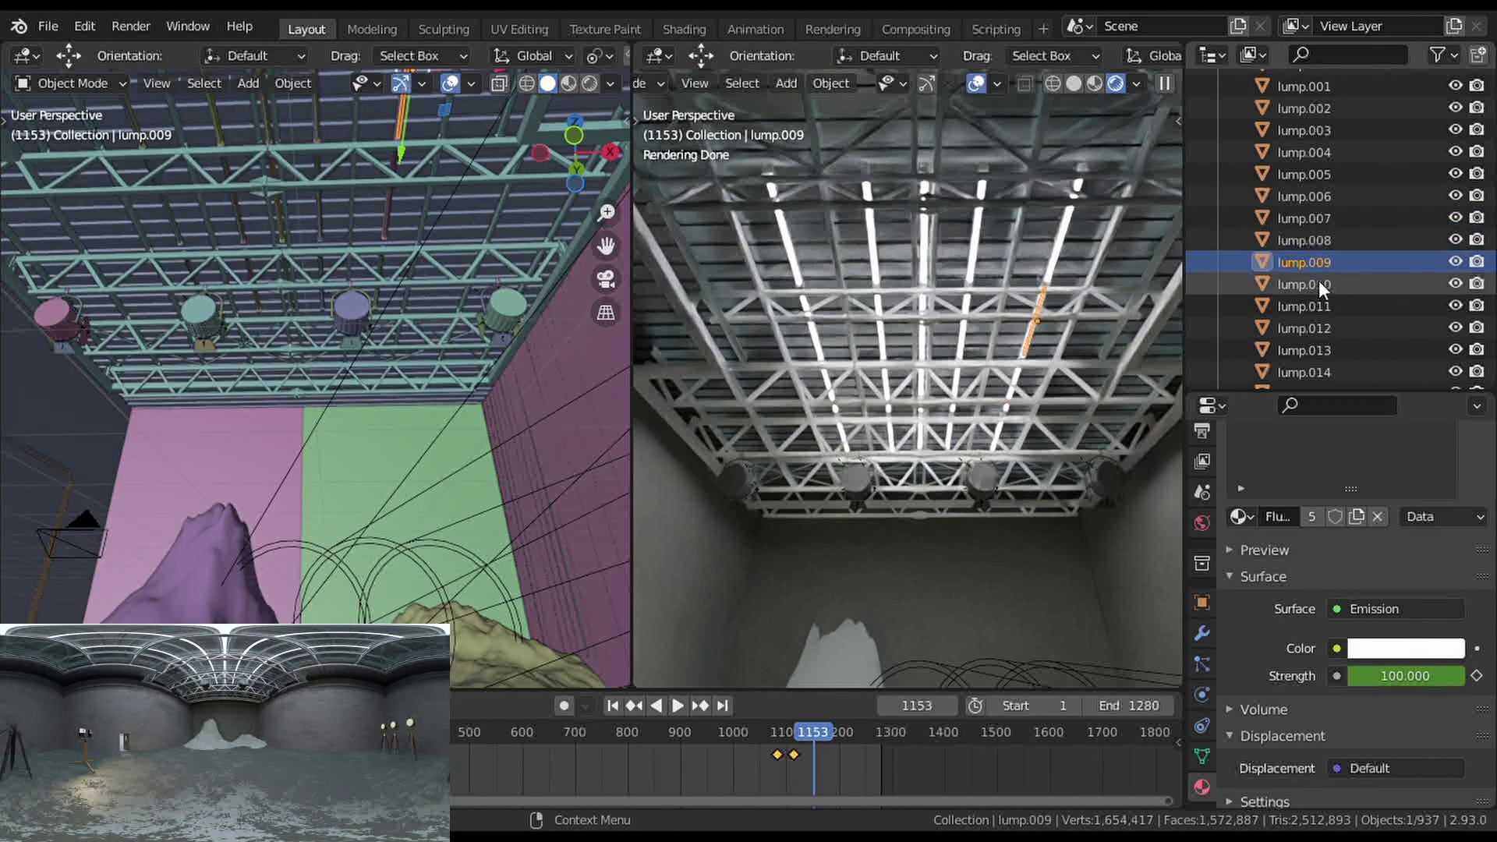
{"action": "left_click", "coordinate": [1317, 306]}
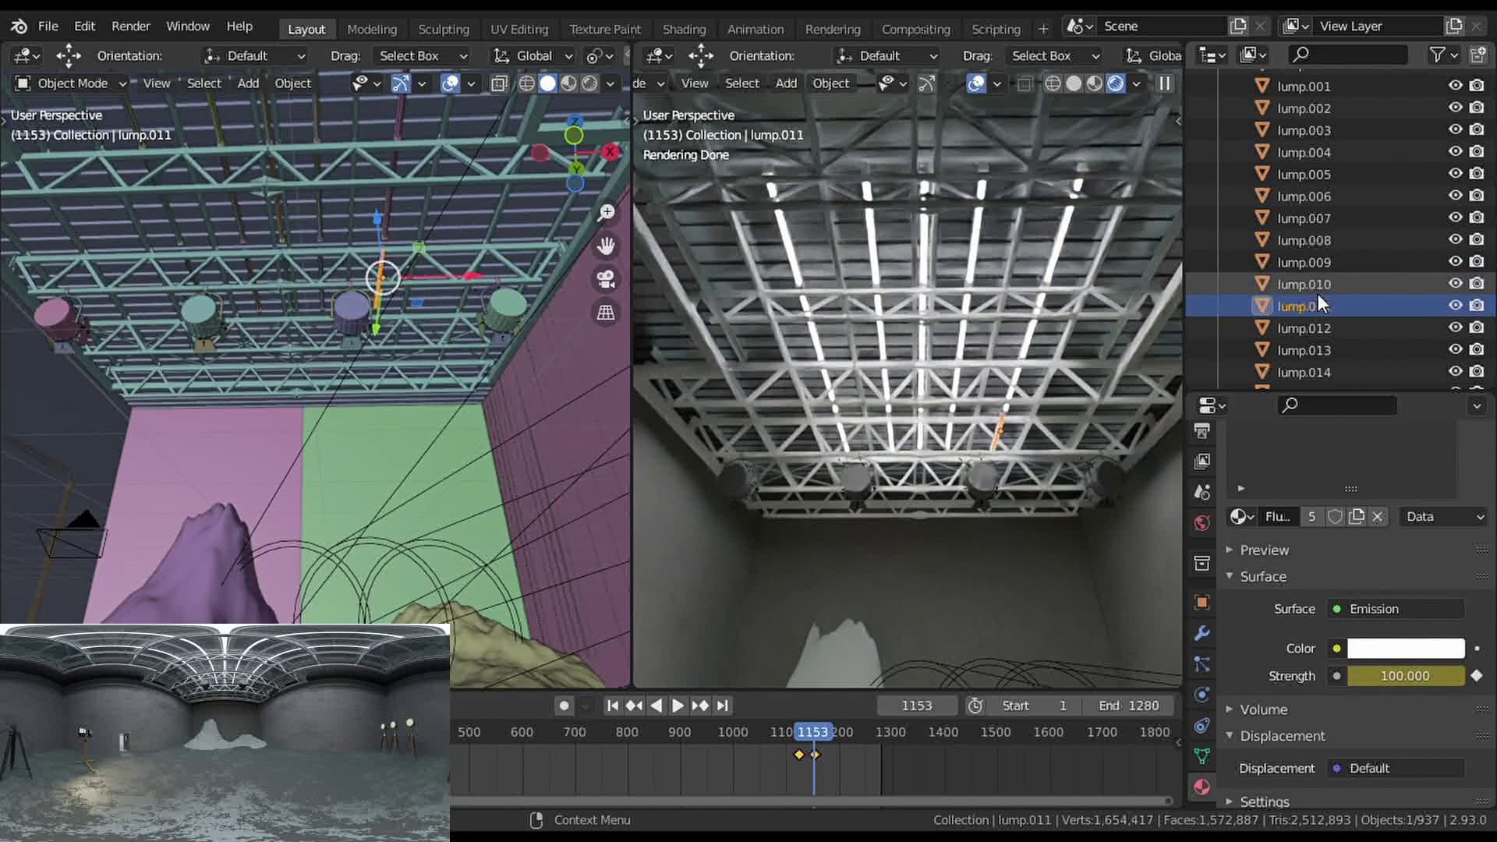
{"action": "left_click", "coordinate": [1321, 319]}
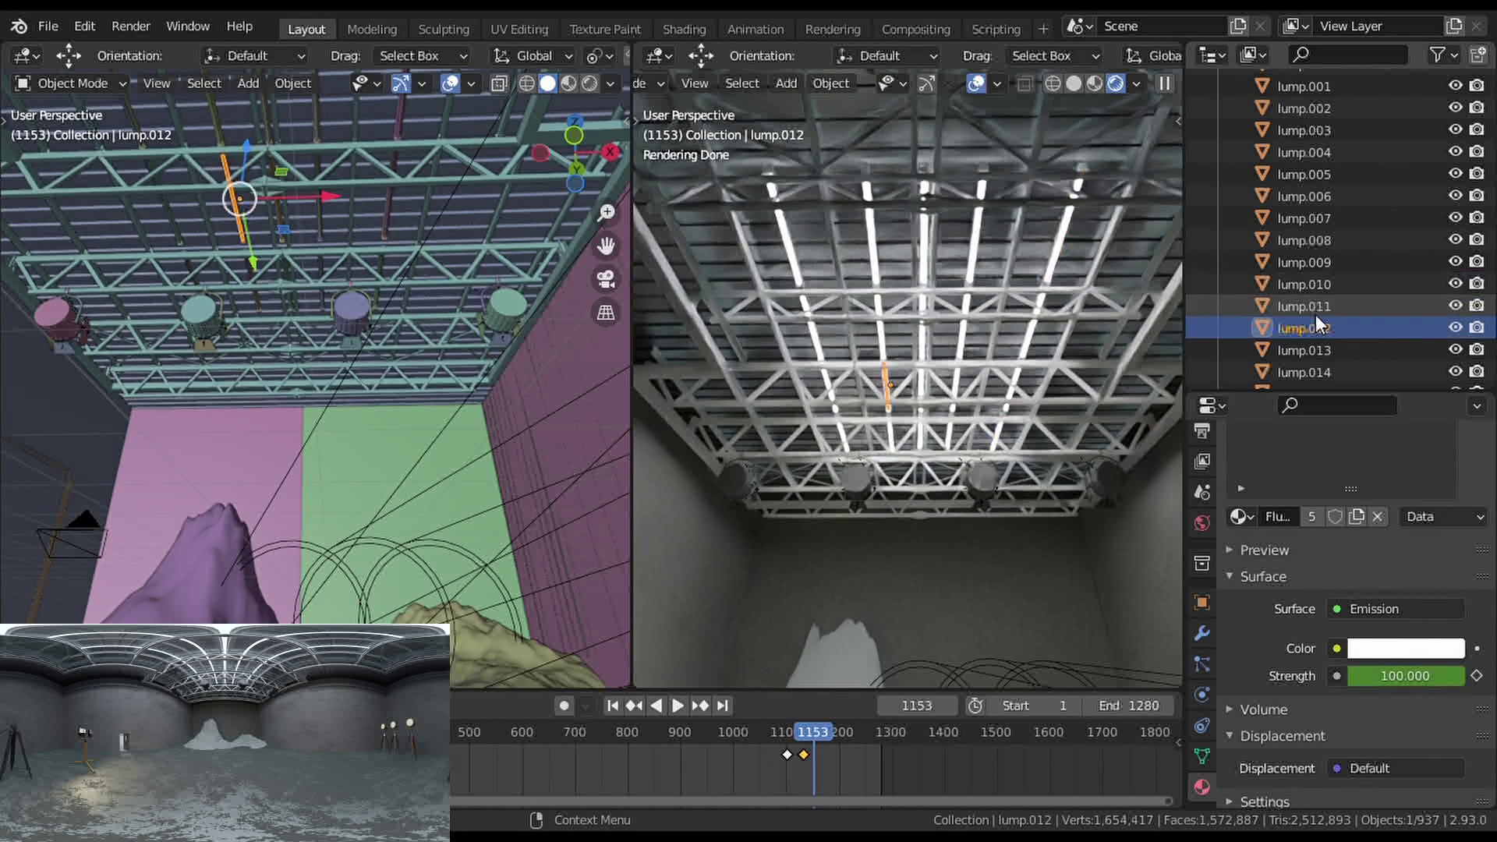
Select the lump.005 tube and check its keyframed emission strength at frames 1083 and 1113.
{"action": "left_click", "coordinate": [1323, 175]}
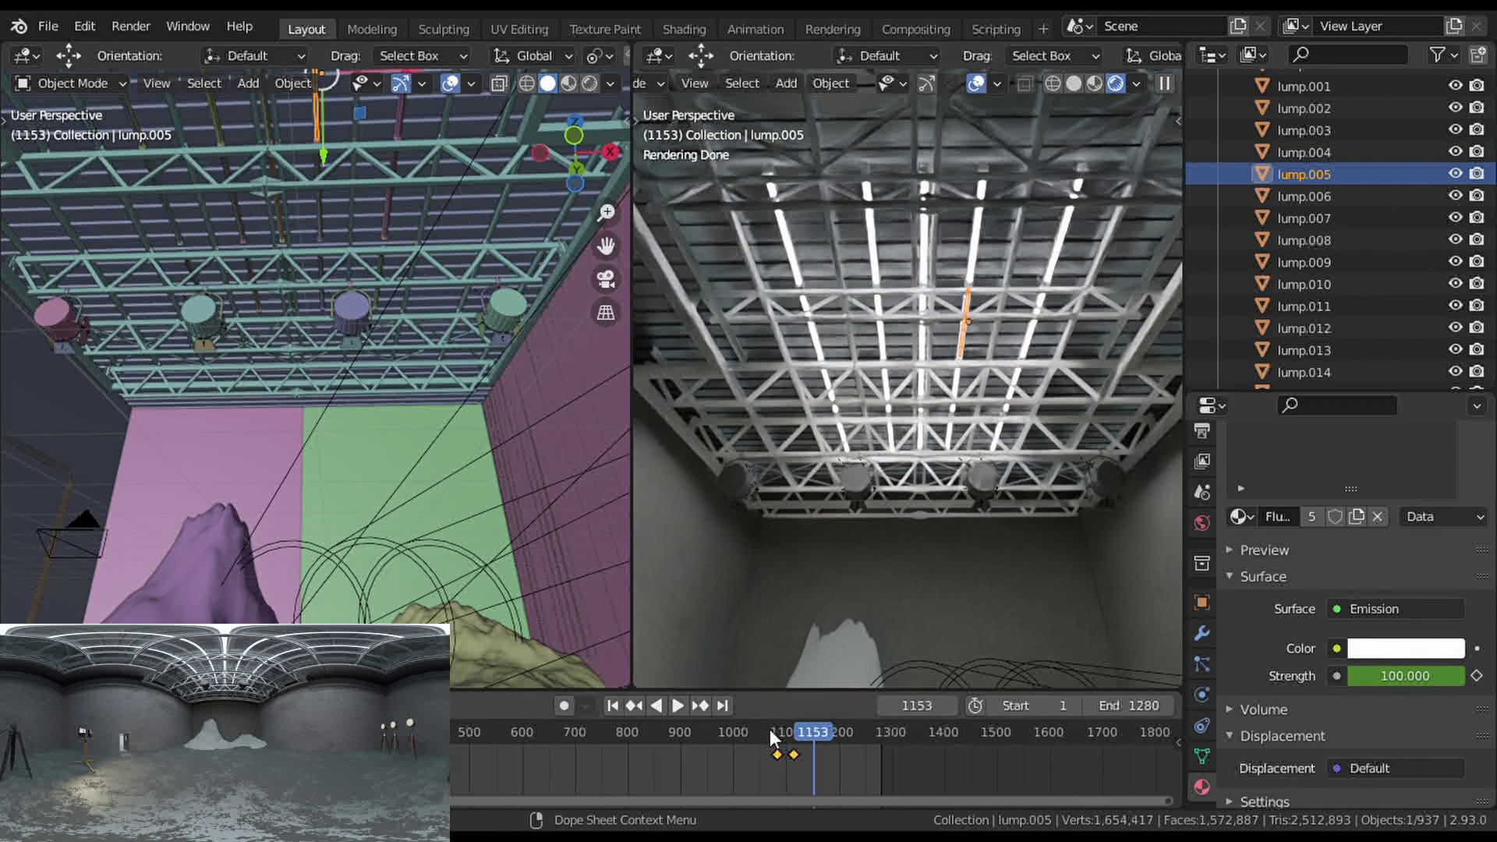
{"action": "key", "text": "Down"}
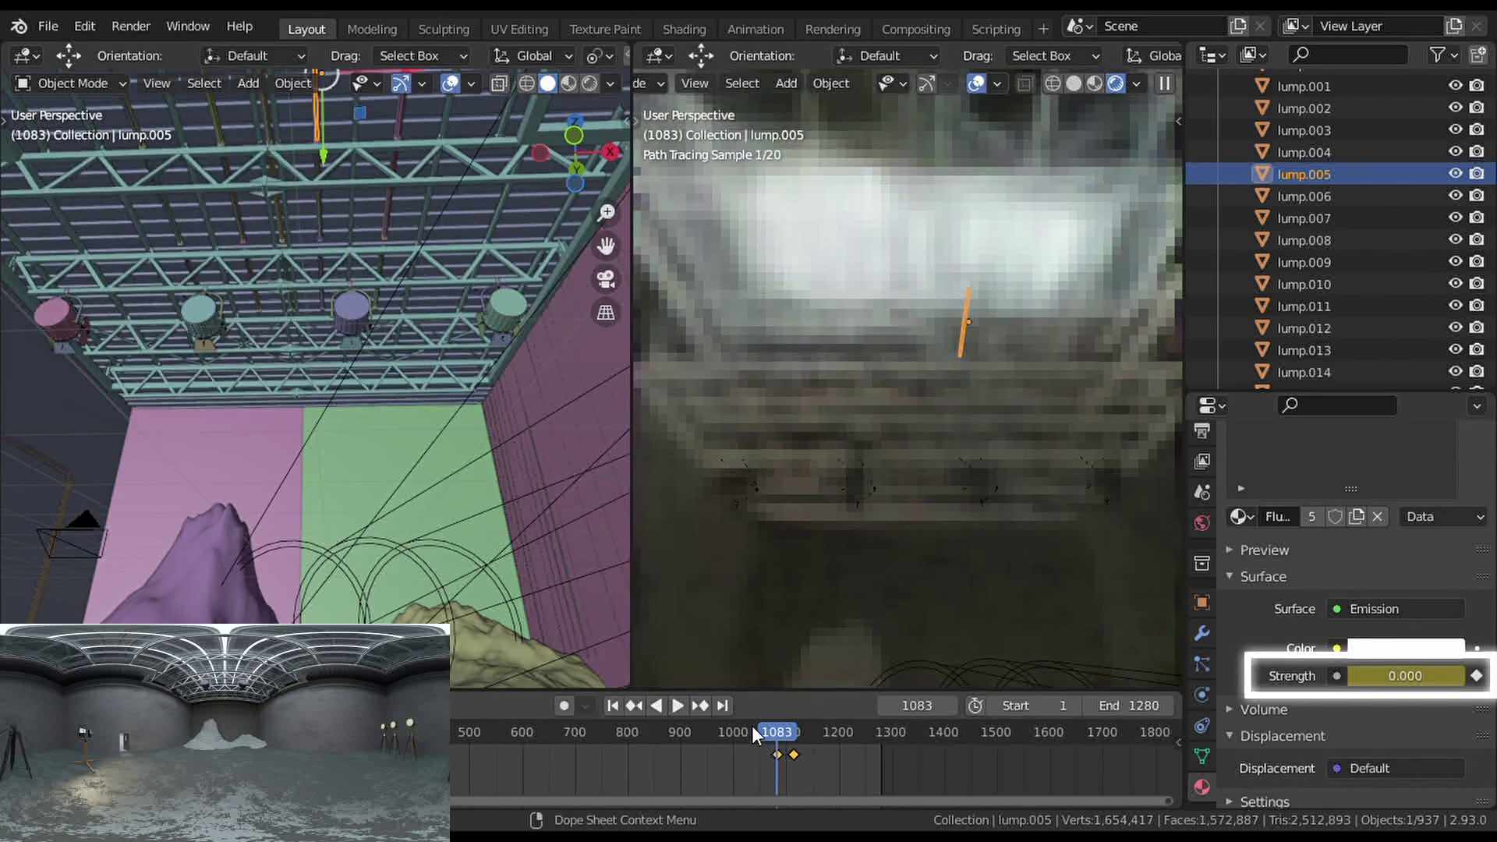
{"action": "left_click", "coordinate": [700, 706]}
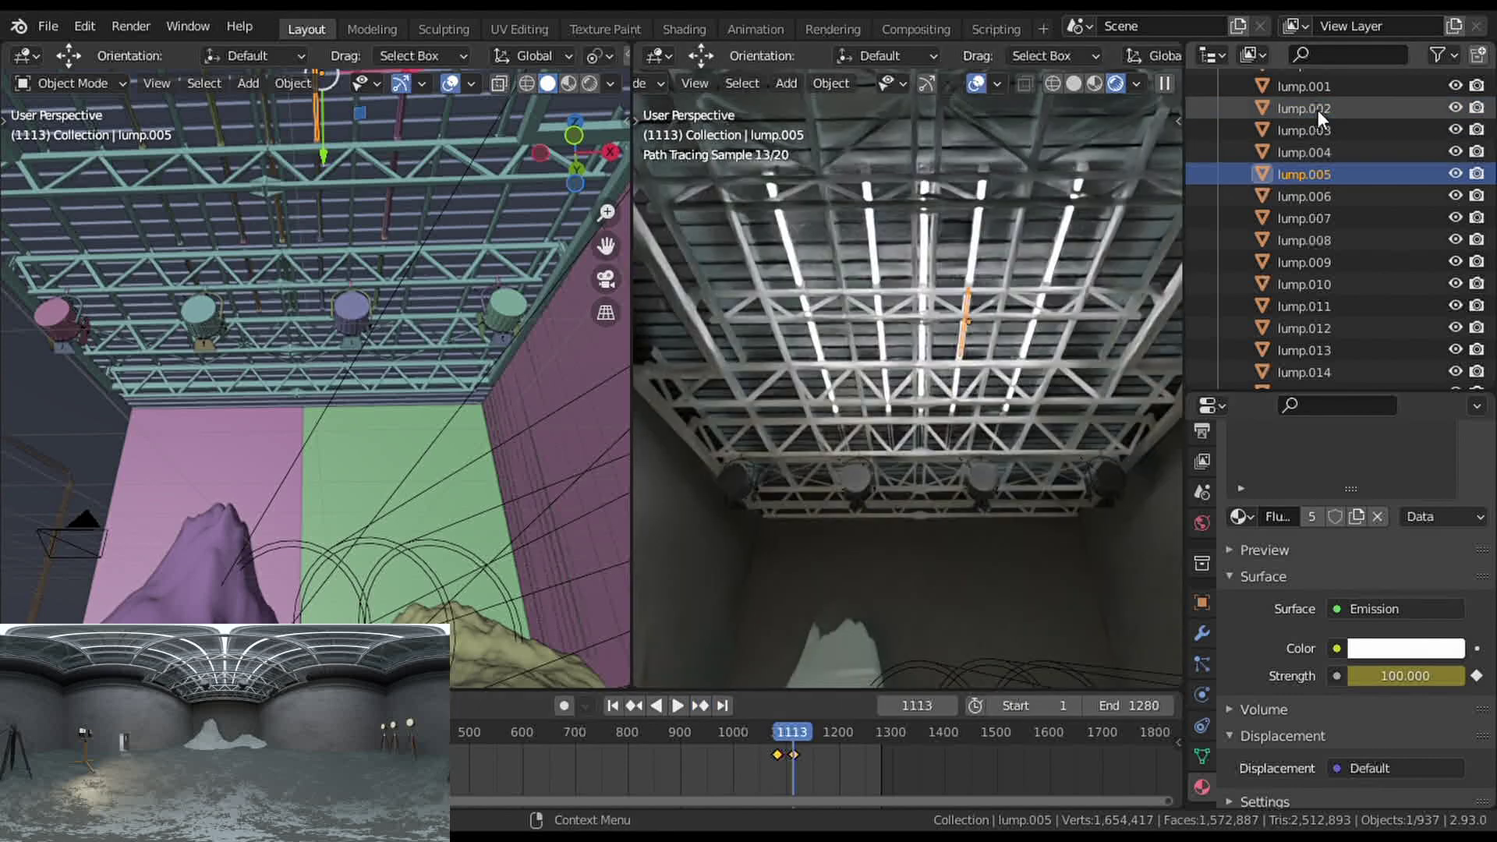
Check the keyframed emission strength of the lump.010, lump.013 and lump.003 ceiling tubes, moving to frame 1157 for lump.003.
{"action": "left_click", "coordinate": [1311, 128]}
{"action": "left_click", "coordinate": [1320, 115]}
{"action": "left_click", "coordinate": [1325, 282]}
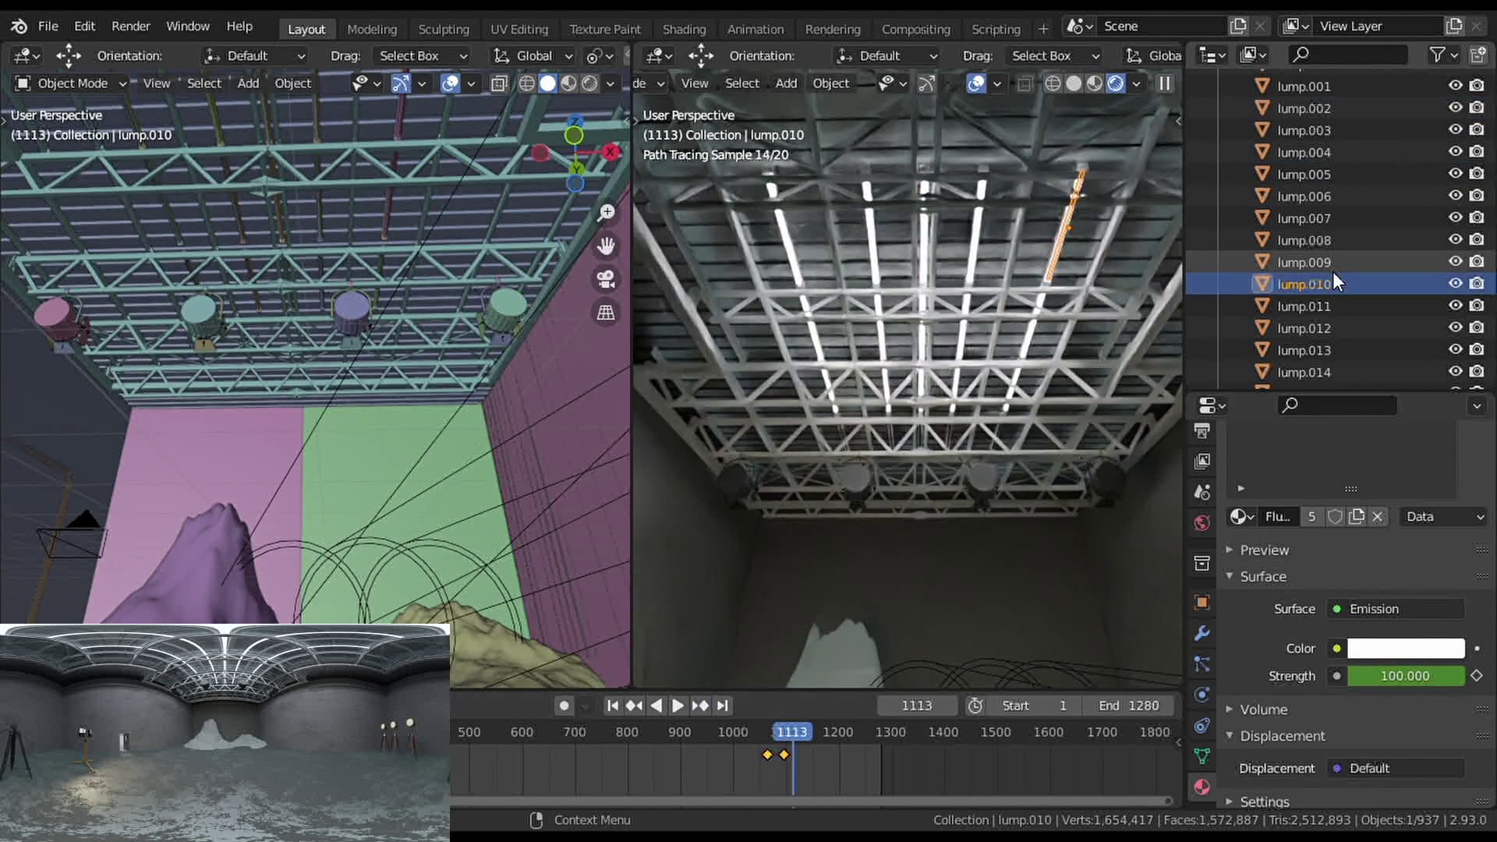
{"action": "left_click", "coordinate": [1321, 350]}
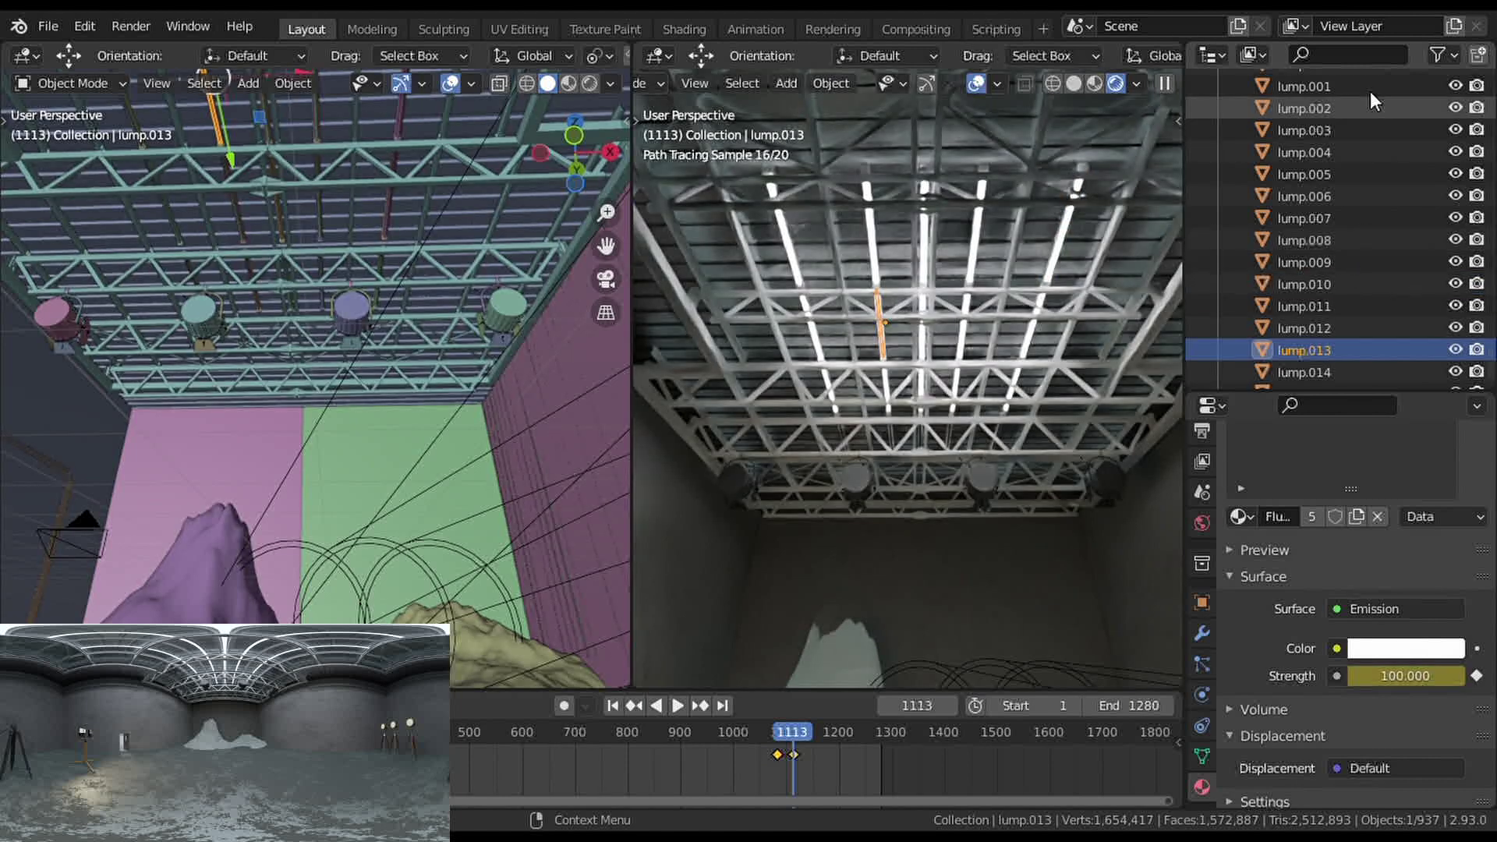
{"action": "left_click", "coordinate": [921, 435]}
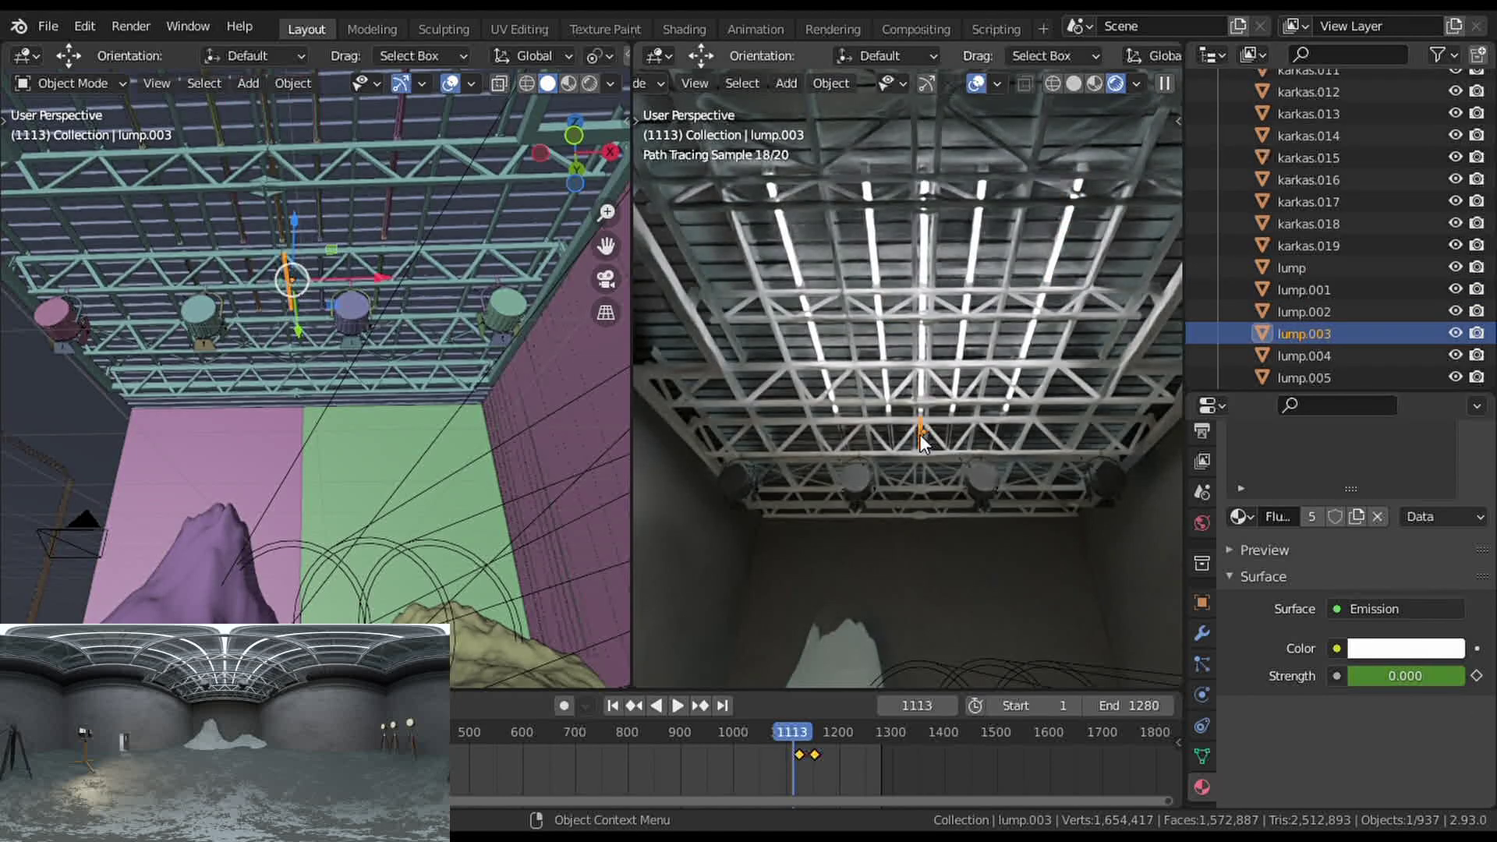
{"action": "left_click", "coordinate": [816, 725]}
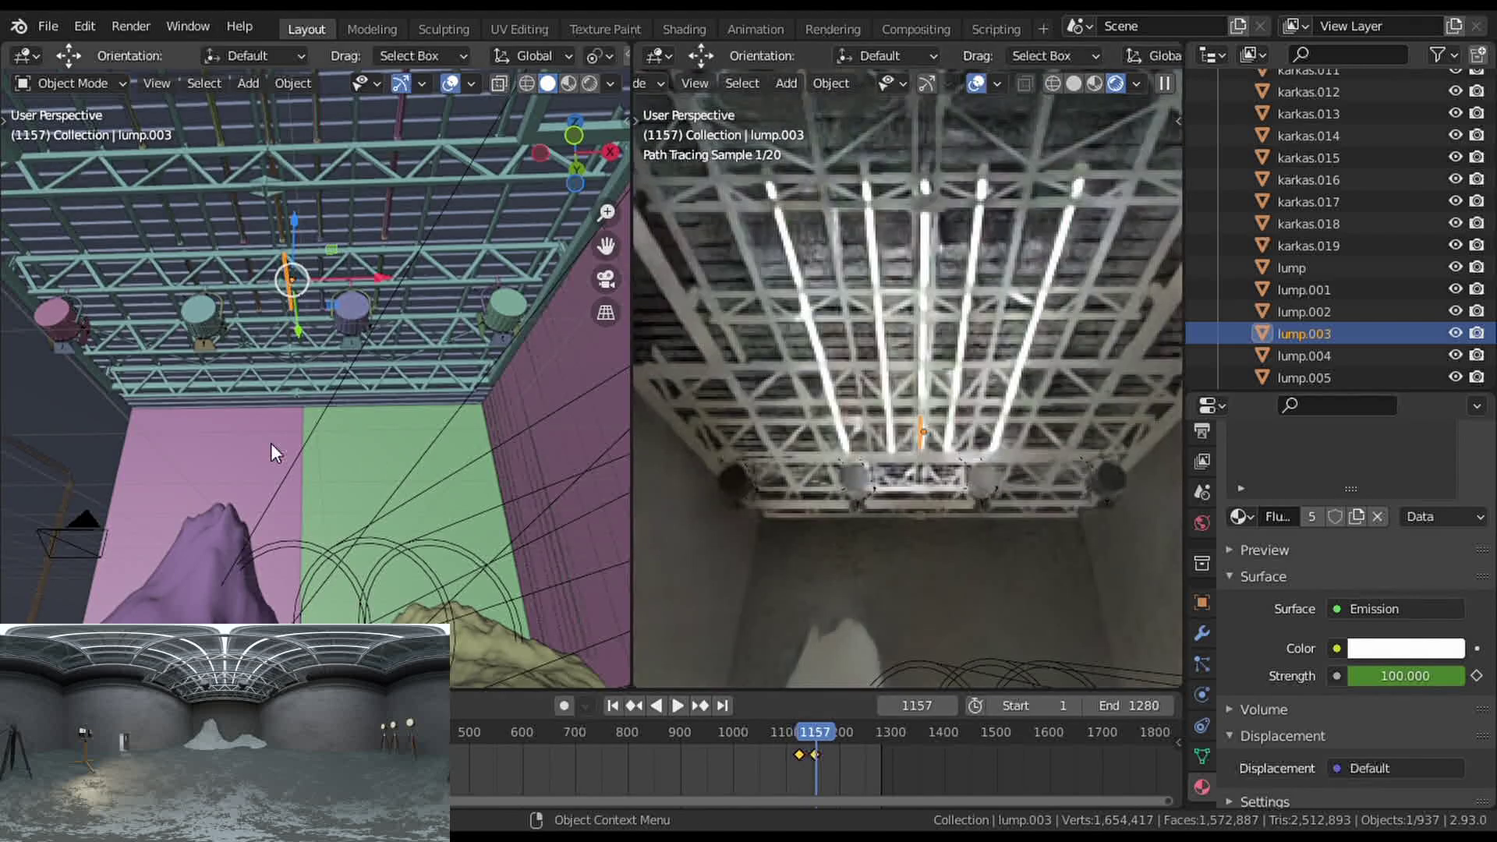
Select the Plane.054 wall, move to frame 1276 and inspect the Emissive Plane's emission material behind the opened wall.
{"action": "left_click", "coordinate": [235, 442]}
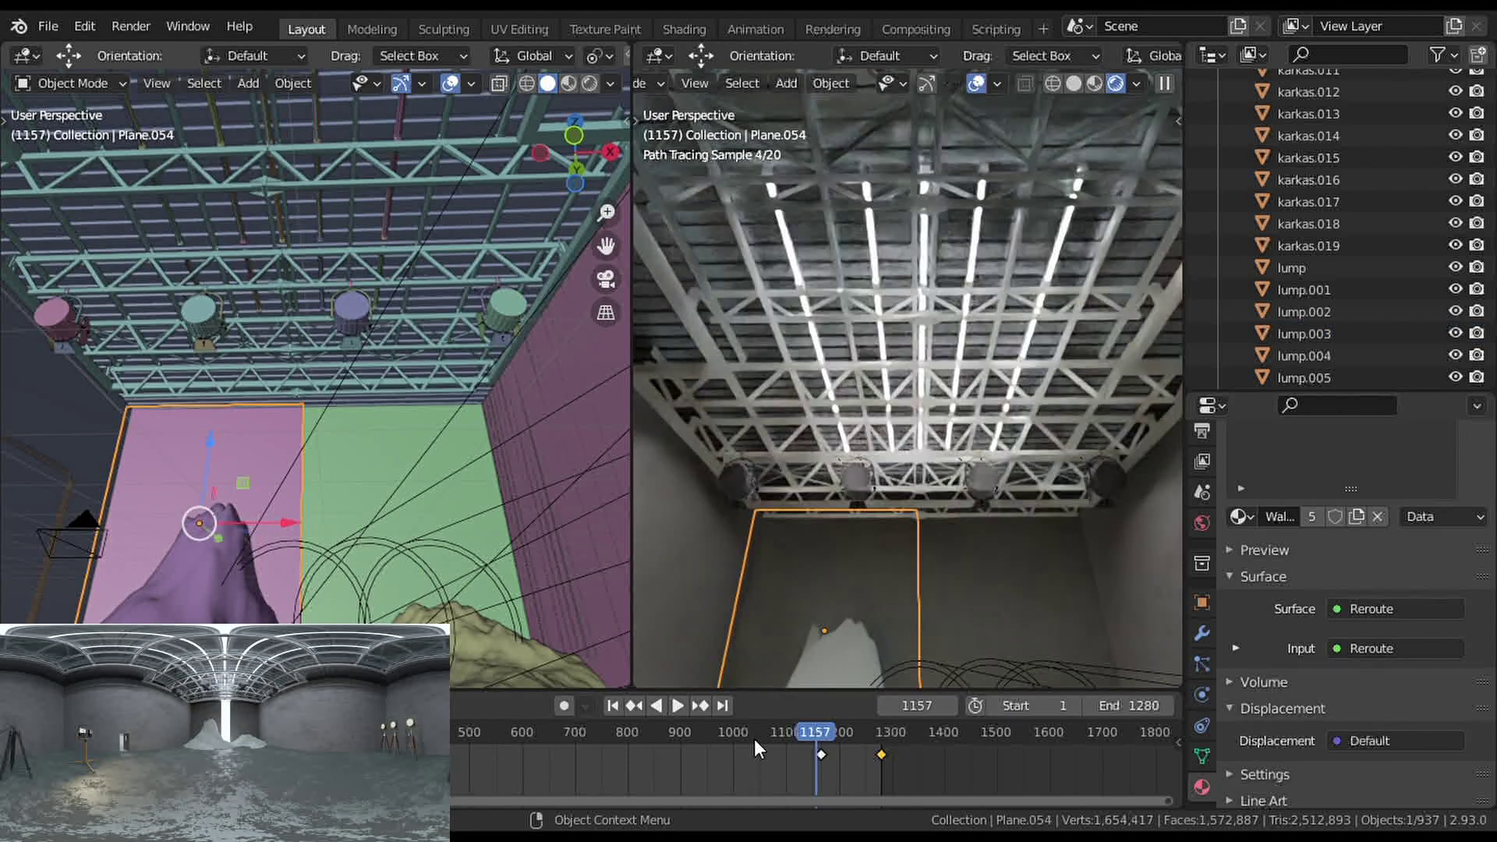
{"action": "left_click", "coordinate": [877, 736]}
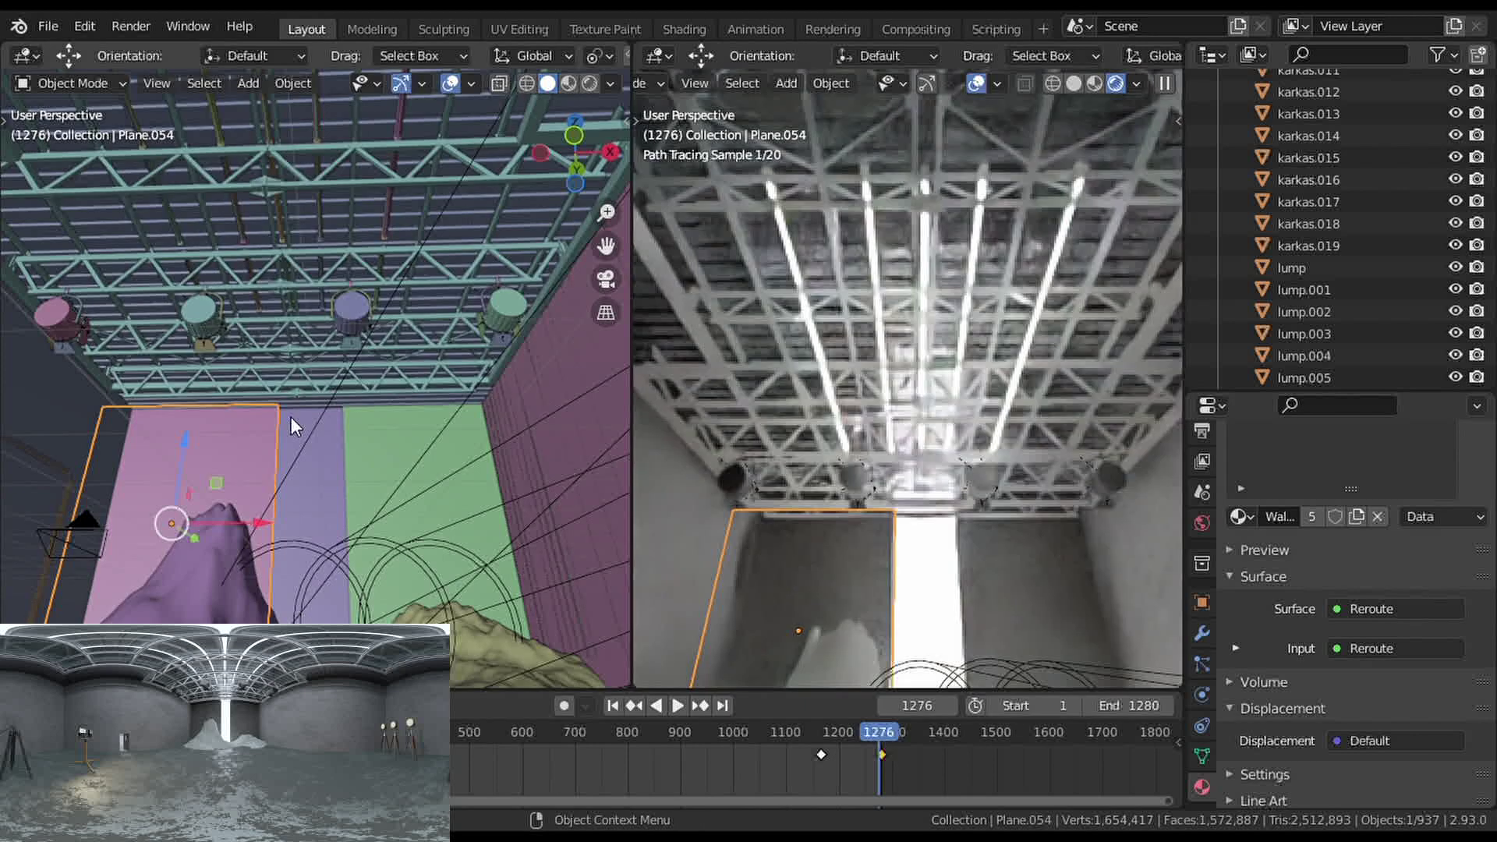
{"action": "left_click", "coordinate": [291, 421]}
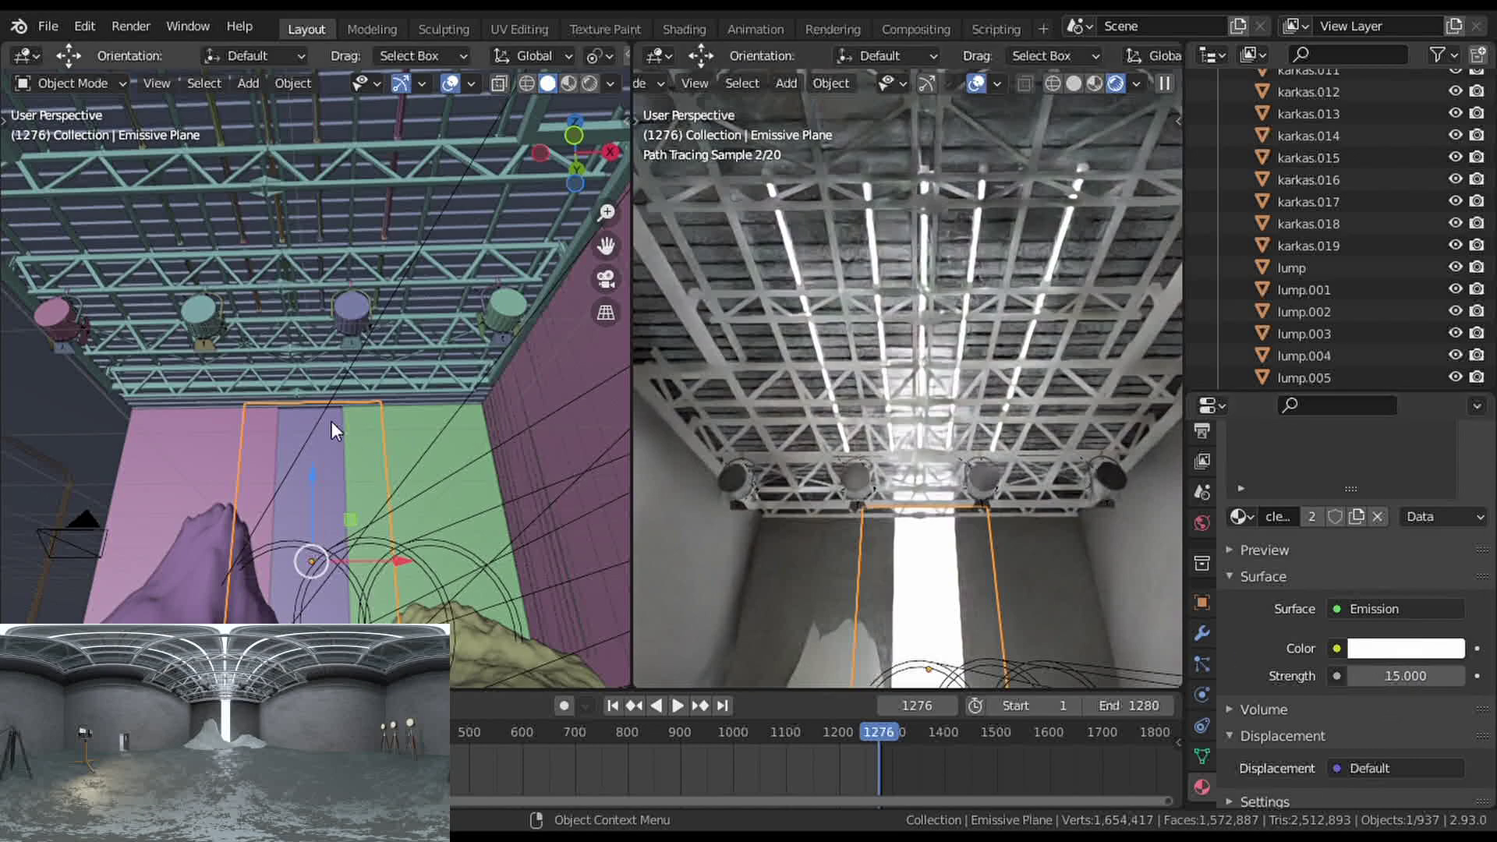
{"action": "middle_click_drag", "start_coordinate": [206, 406], "coordinate": [434, 515]}
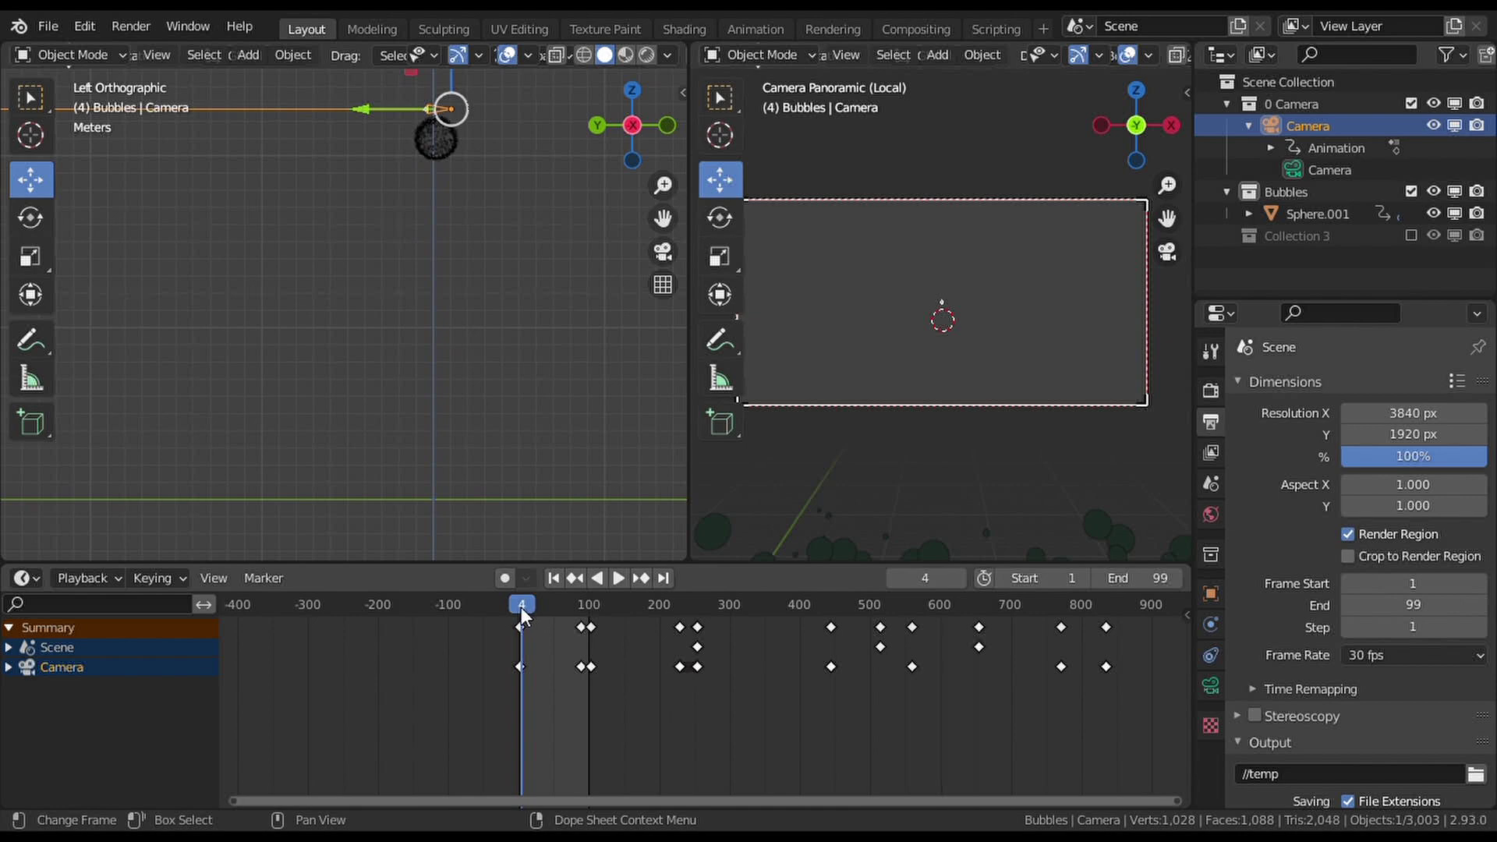
Play the bubble scene's animation from its start, then scrub to frame 116 to review the camera move through the bubbles.
{"action": "left_click_drag", "start_coordinate": [521, 607], "coordinate": [512, 607]}
{"action": "key", "text": "space"}
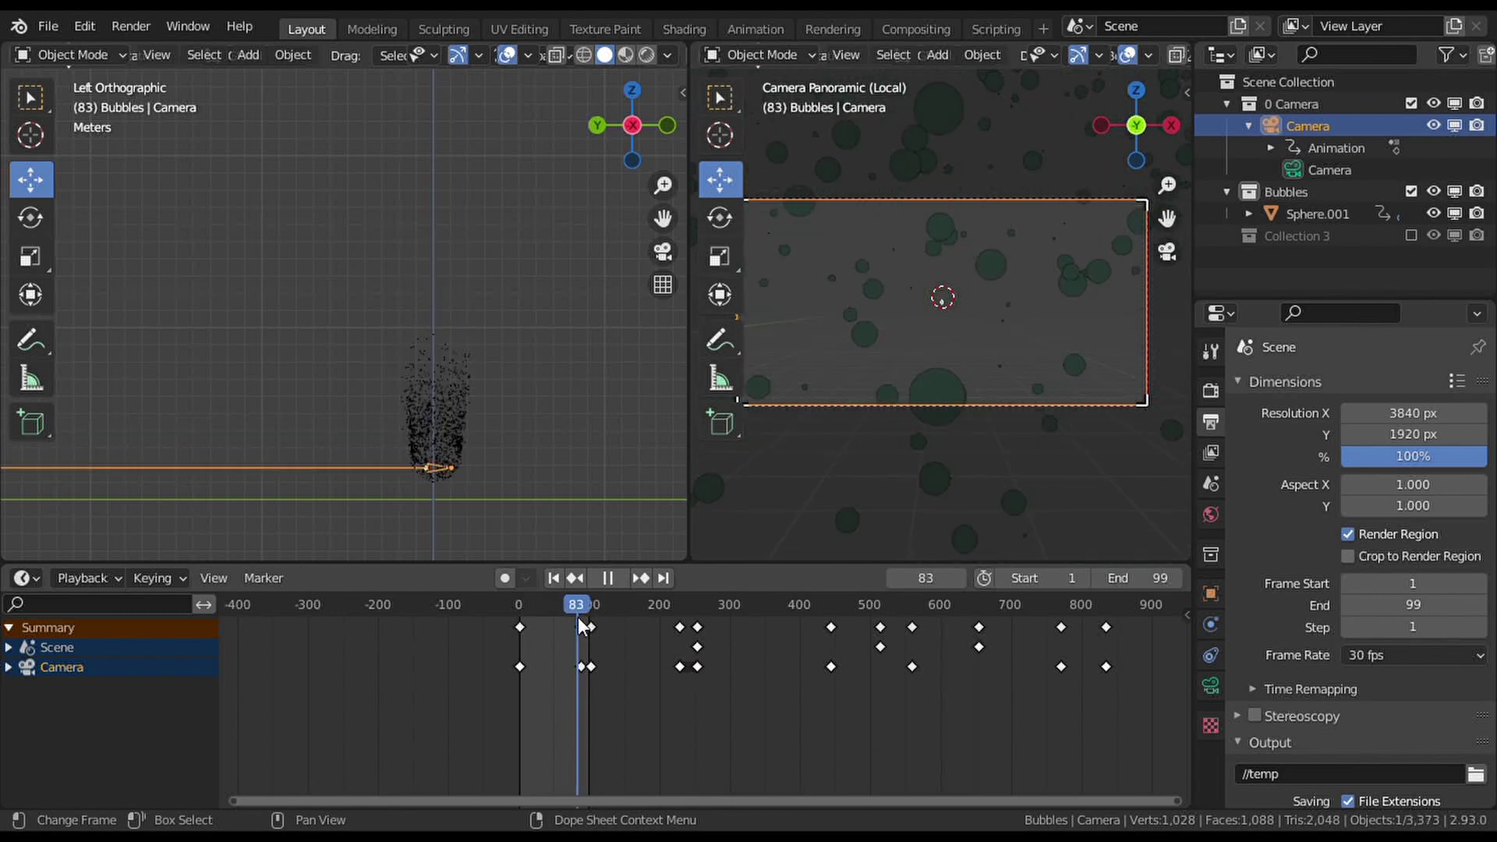
{"action": "left_click_drag", "start_coordinate": [577, 616], "coordinate": [600, 617]}
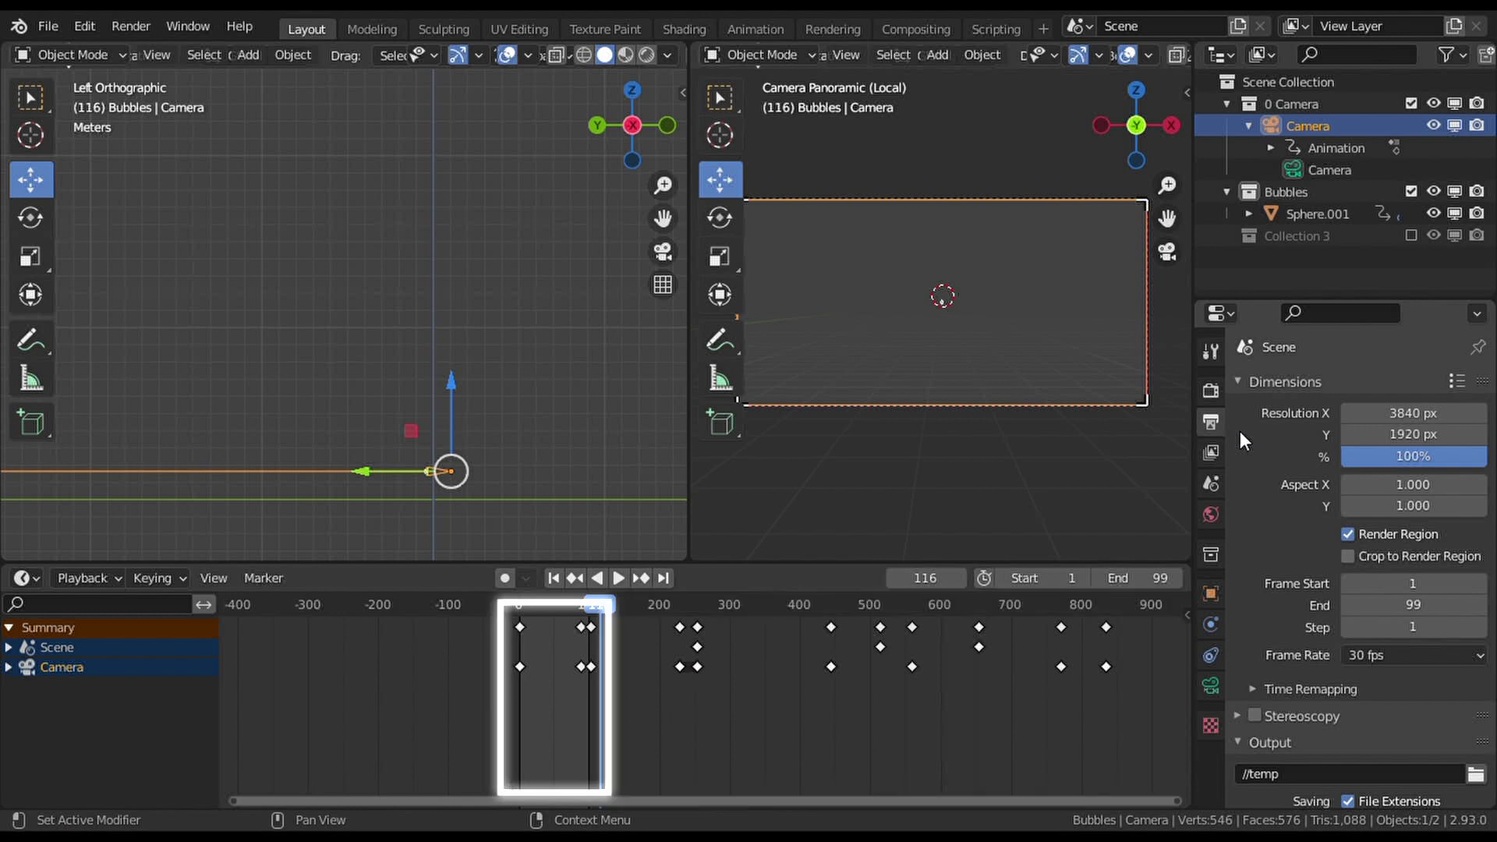
Select Sphere.001 and examine the emission, source, cache, velocity and rotation settings of its Bubbles particle system.
{"action": "left_click", "coordinate": [1312, 214]}
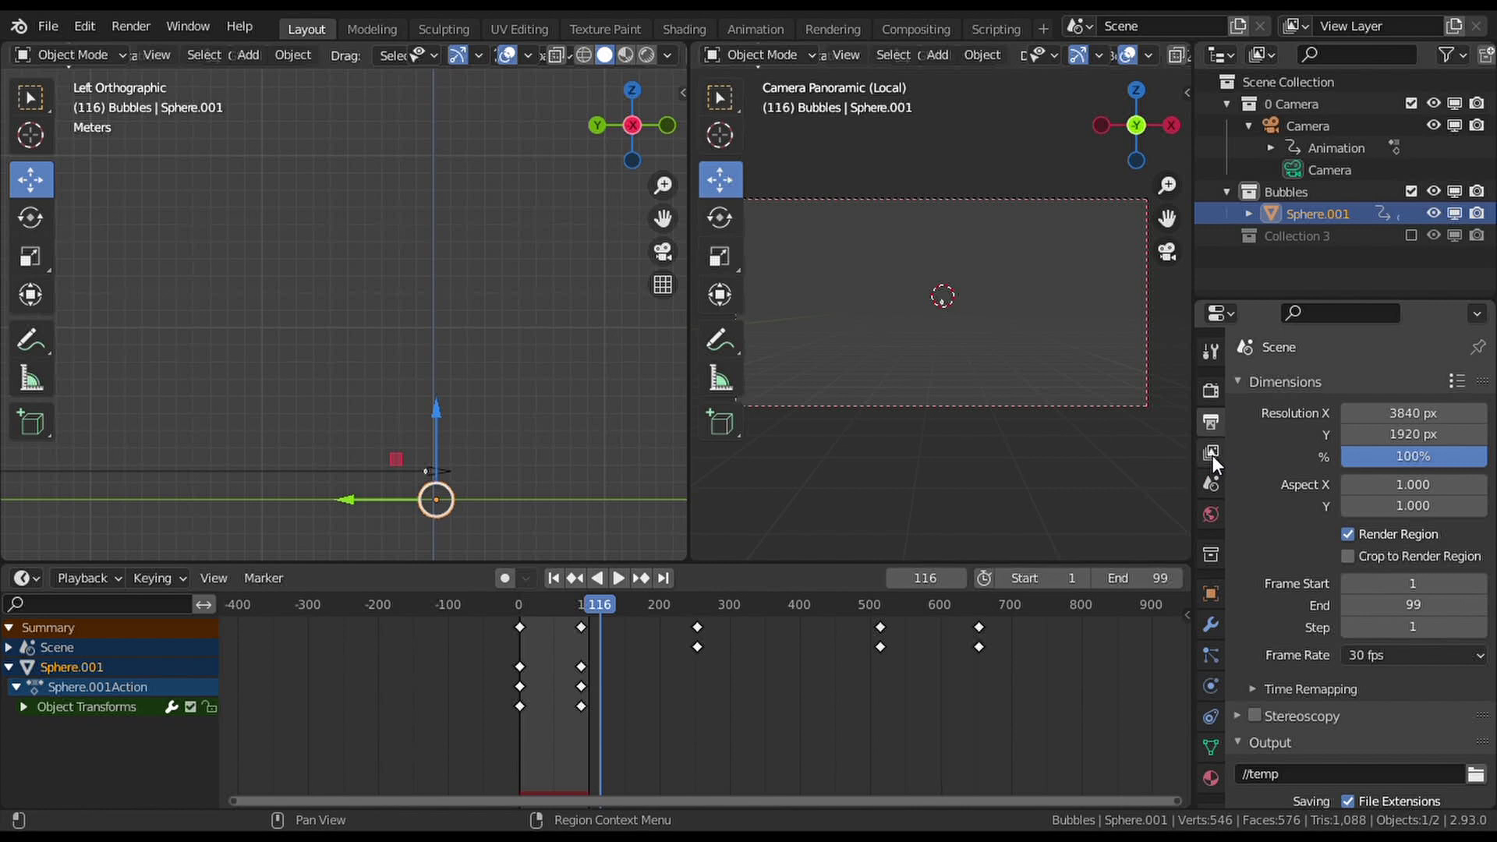
{"action": "left_click", "coordinate": [1207, 662]}
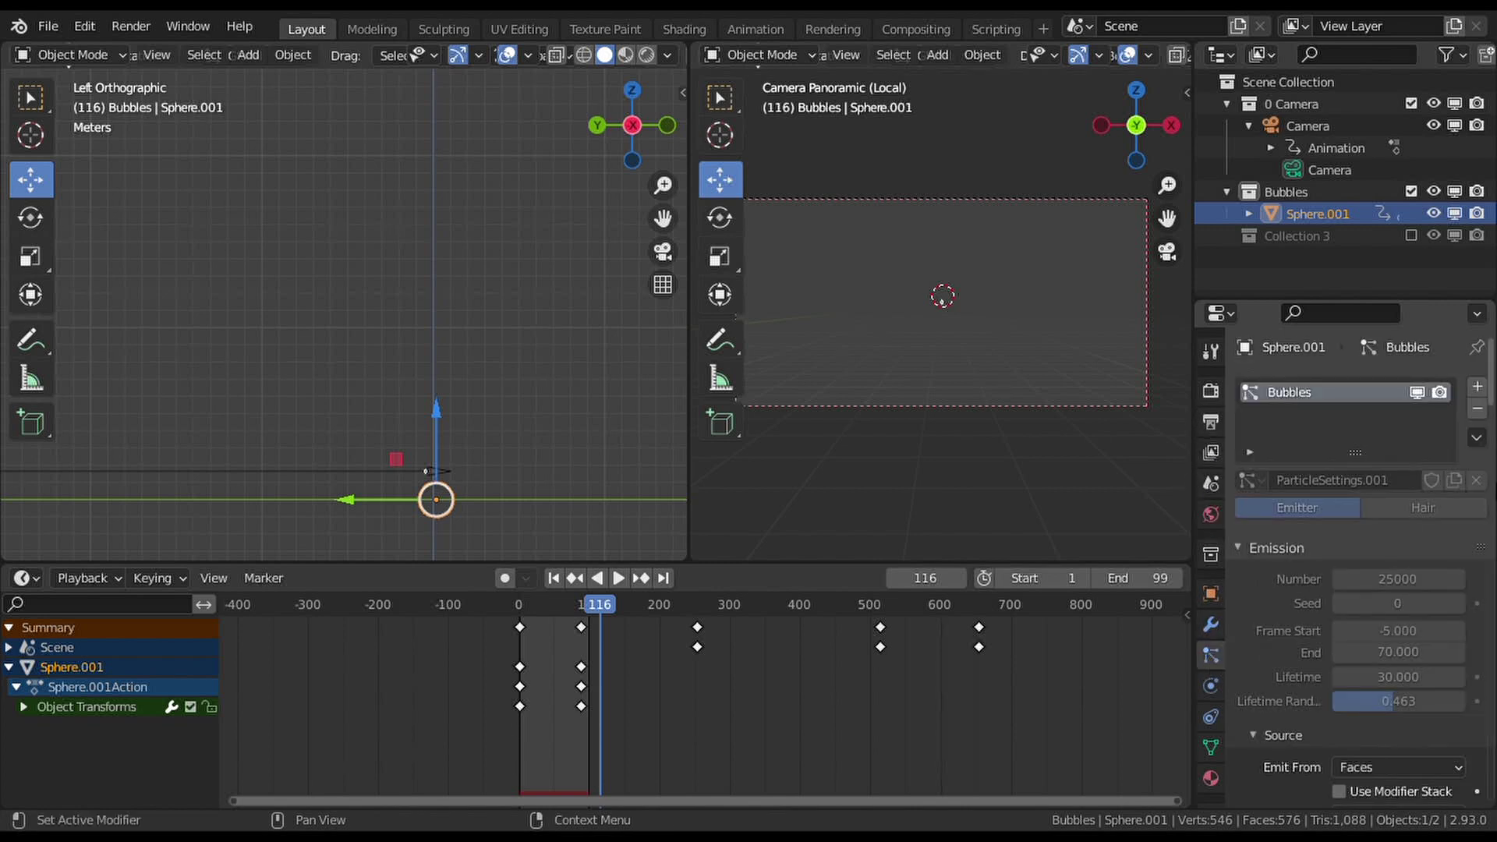
{"action": "scroll", "coordinate": [1493, 387], "scroll_direction": "down", "scroll_amount": 5}
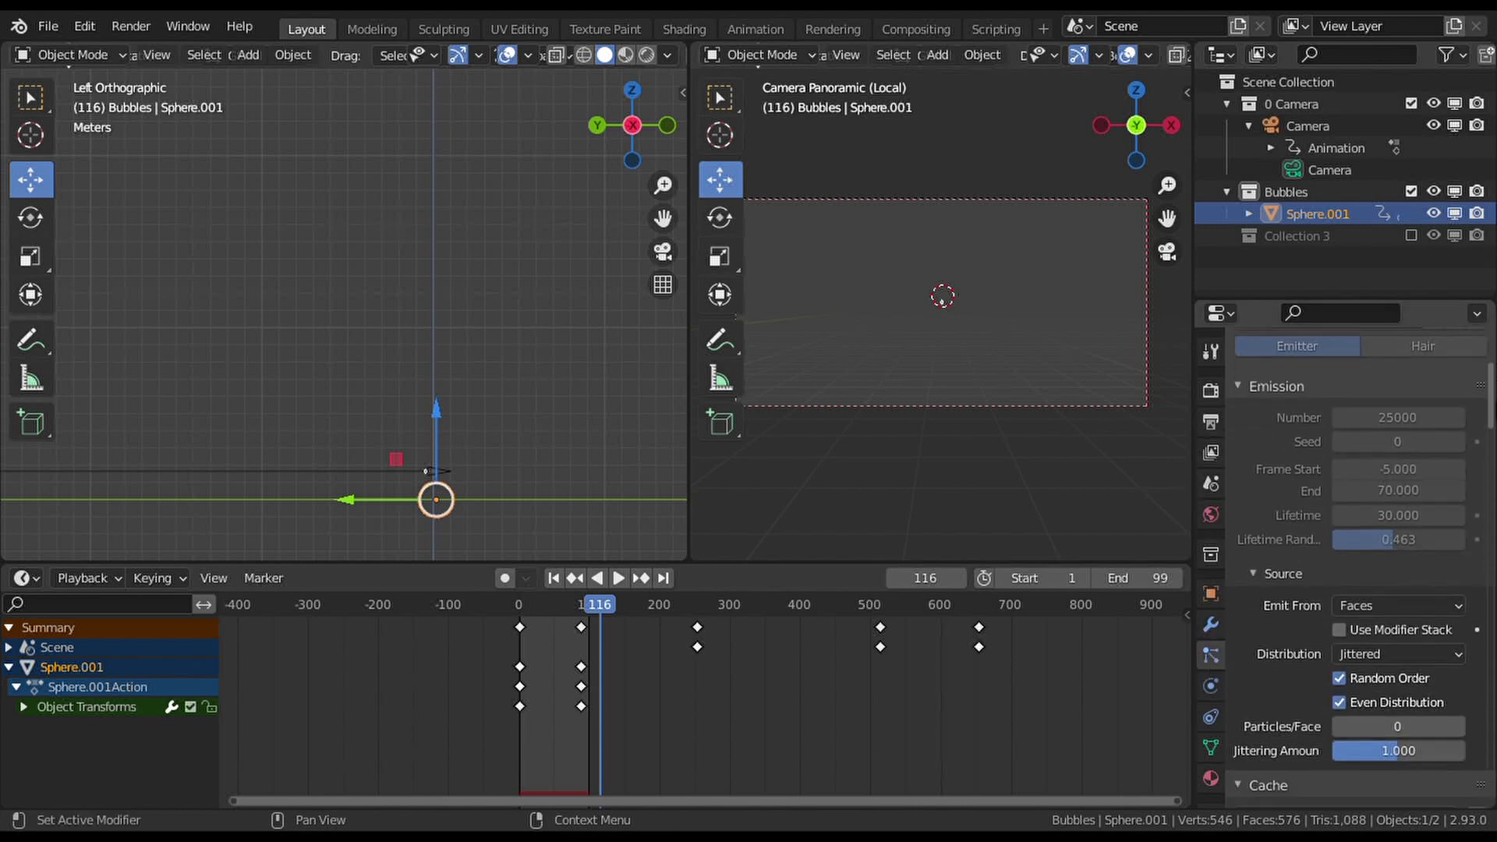
{"action": "scroll", "coordinate": [1360, 569], "scroll_direction": "down", "scroll_amount": 9}
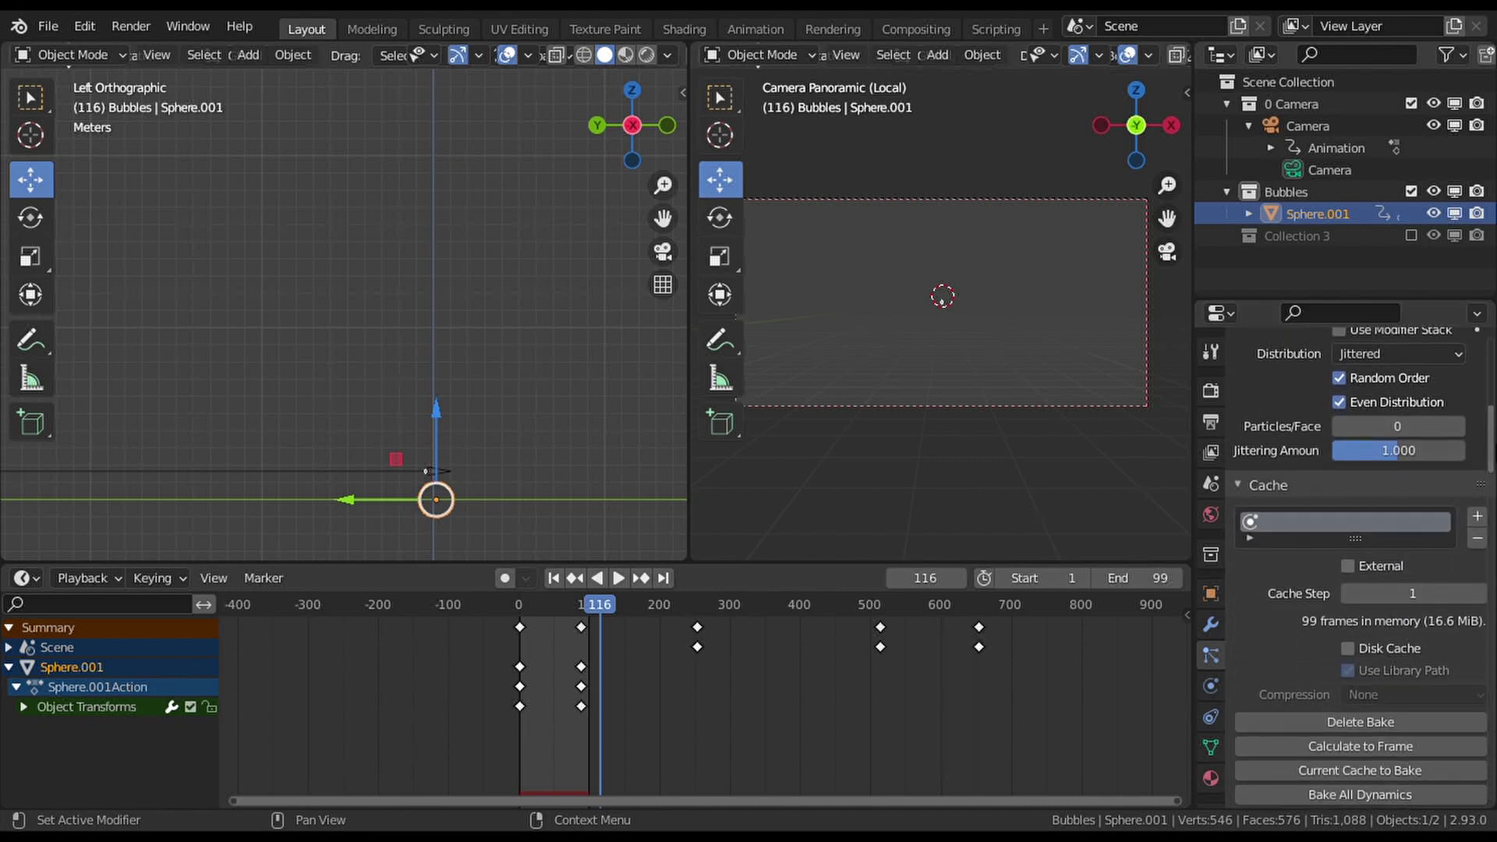
{"action": "scroll", "coordinate": [1360, 569], "scroll_direction": "down", "scroll_amount": 15}
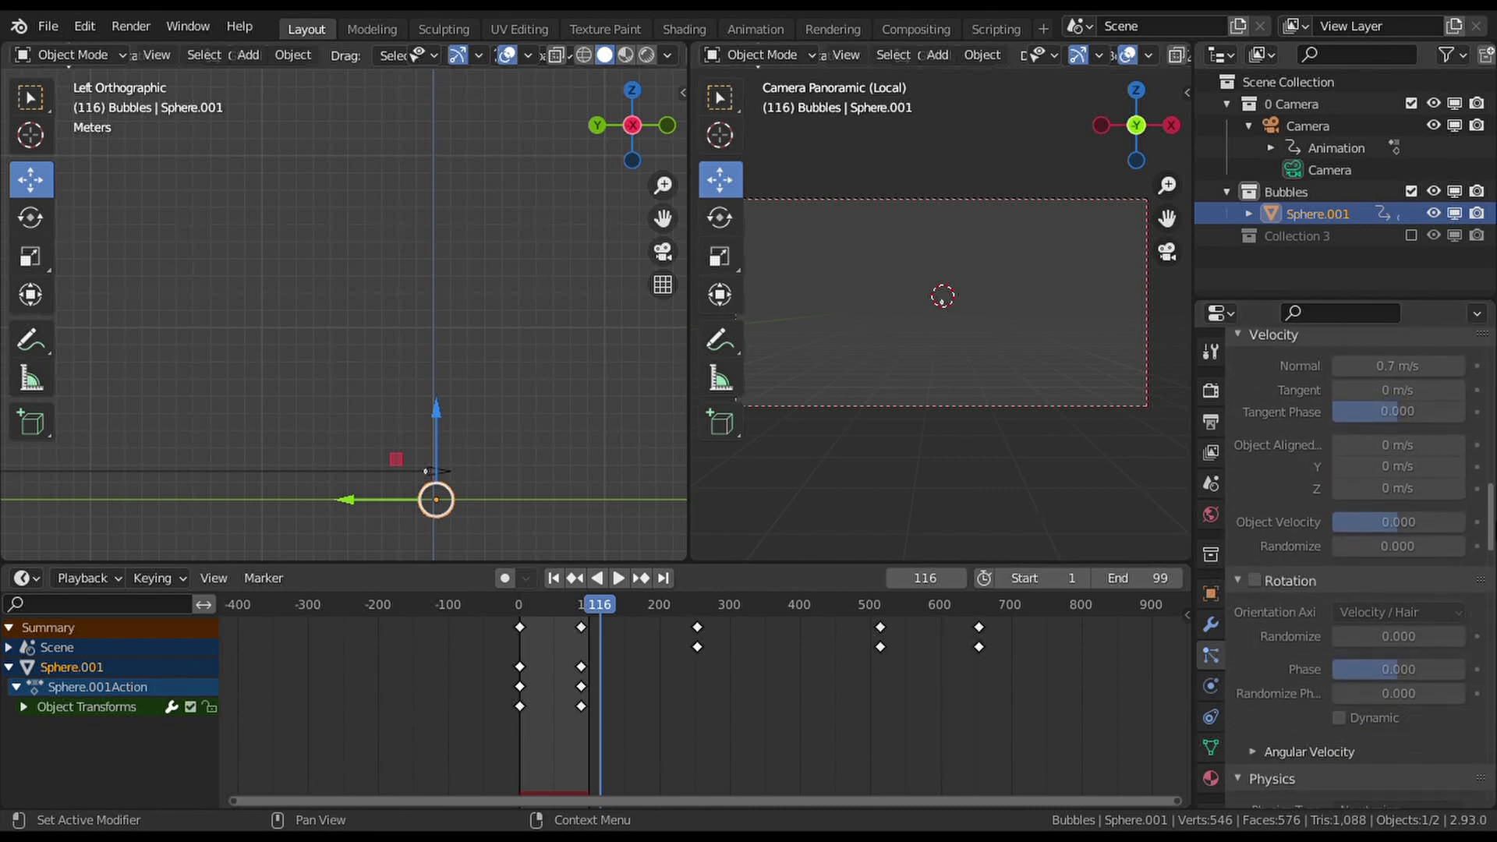
{"action": "scroll", "coordinate": [1361, 569], "scroll_direction": "down", "scroll_amount": 11}
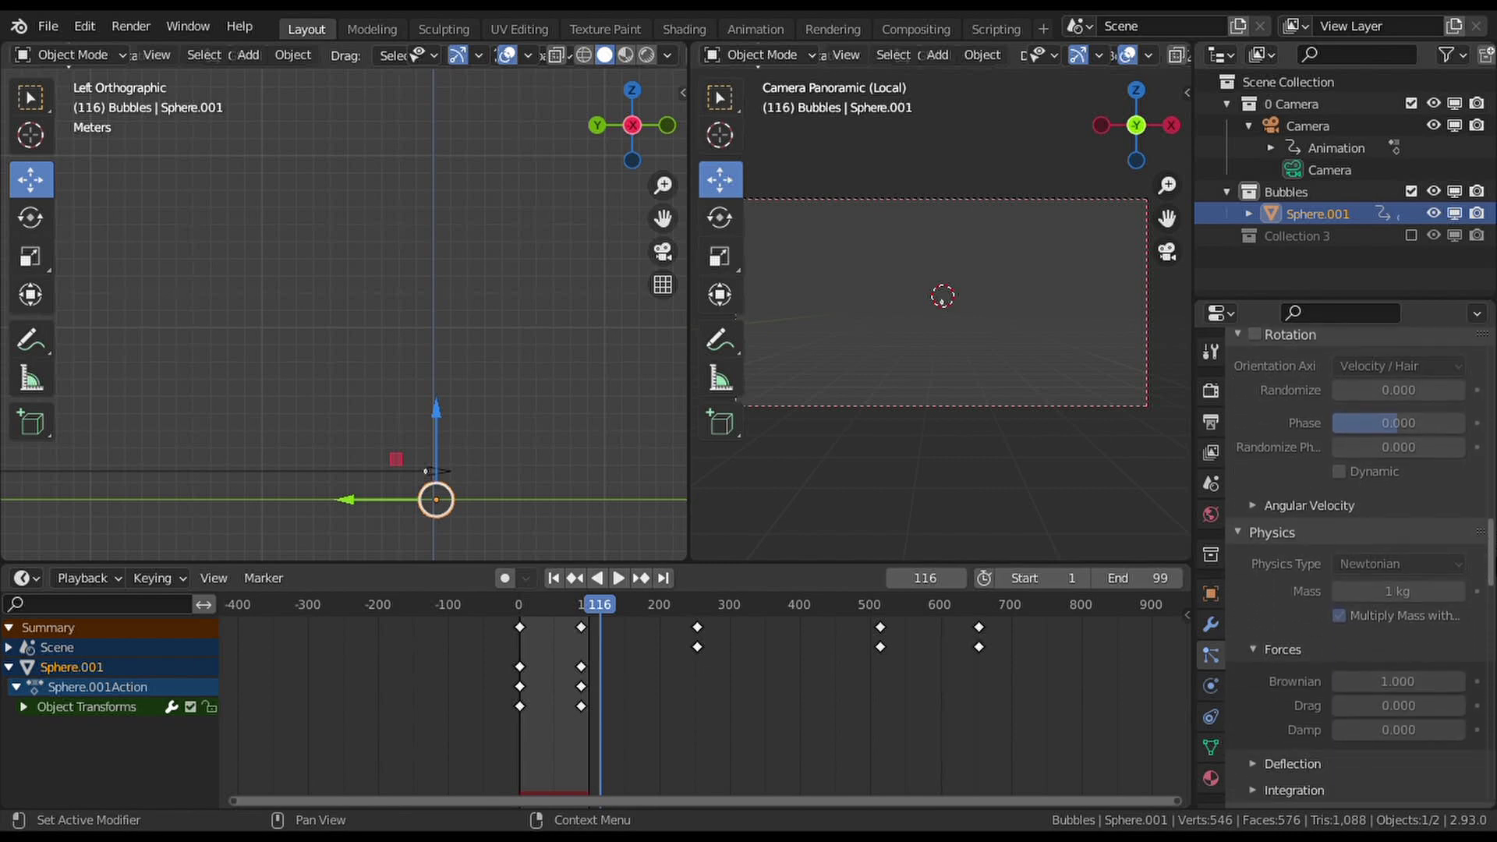
Examine the Bubbles particle system's physics, render, instance object, viewport display, field weights and vertex group settings.
{"action": "scroll", "coordinate": [1361, 569], "scroll_direction": "down", "scroll_amount": 3}
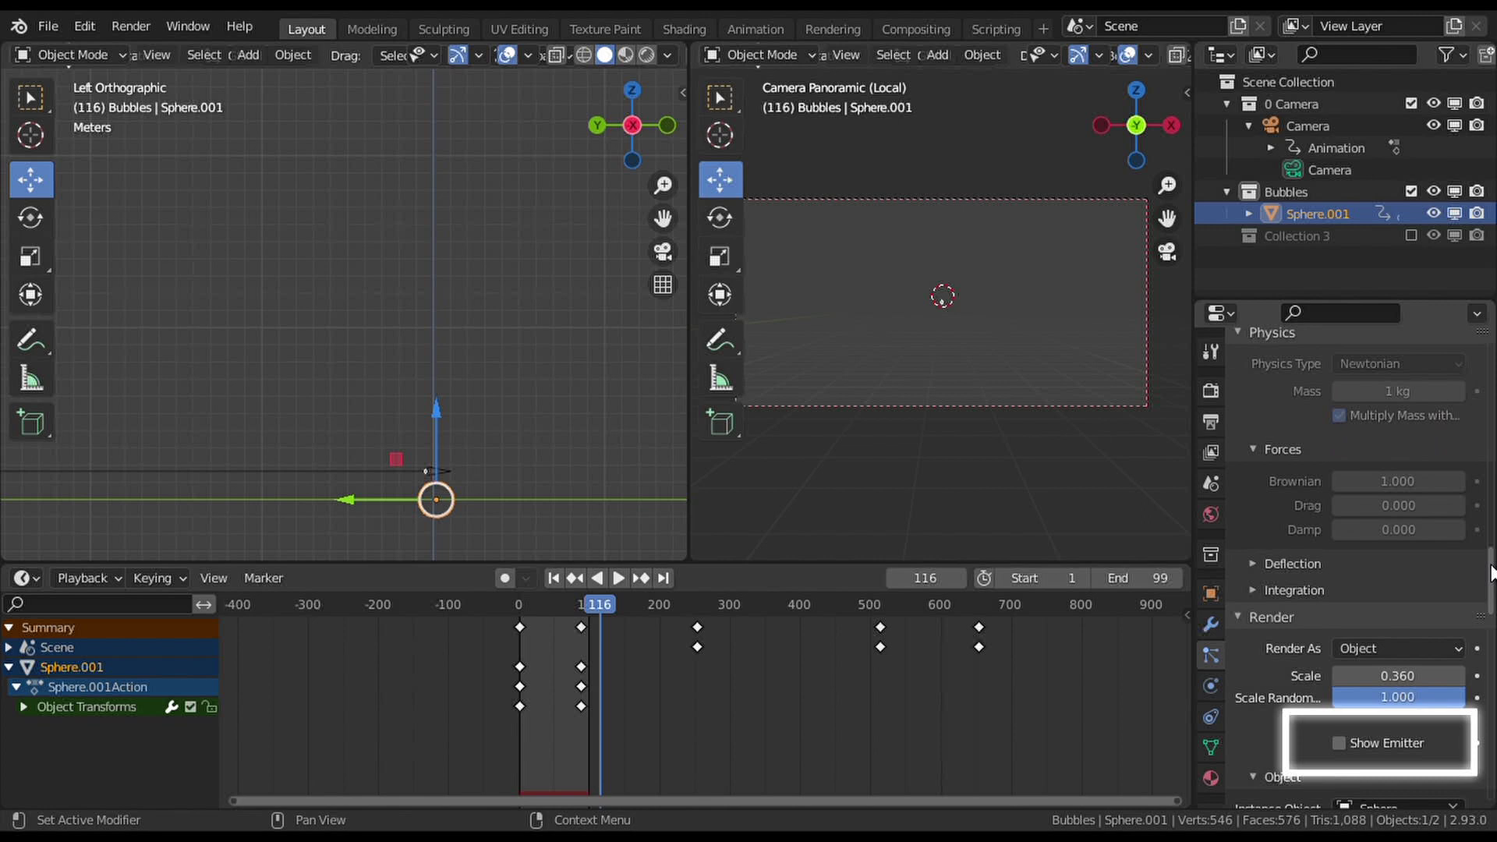
{"action": "scroll", "coordinate": [1491, 573], "scroll_direction": "down", "scroll_amount": 9}
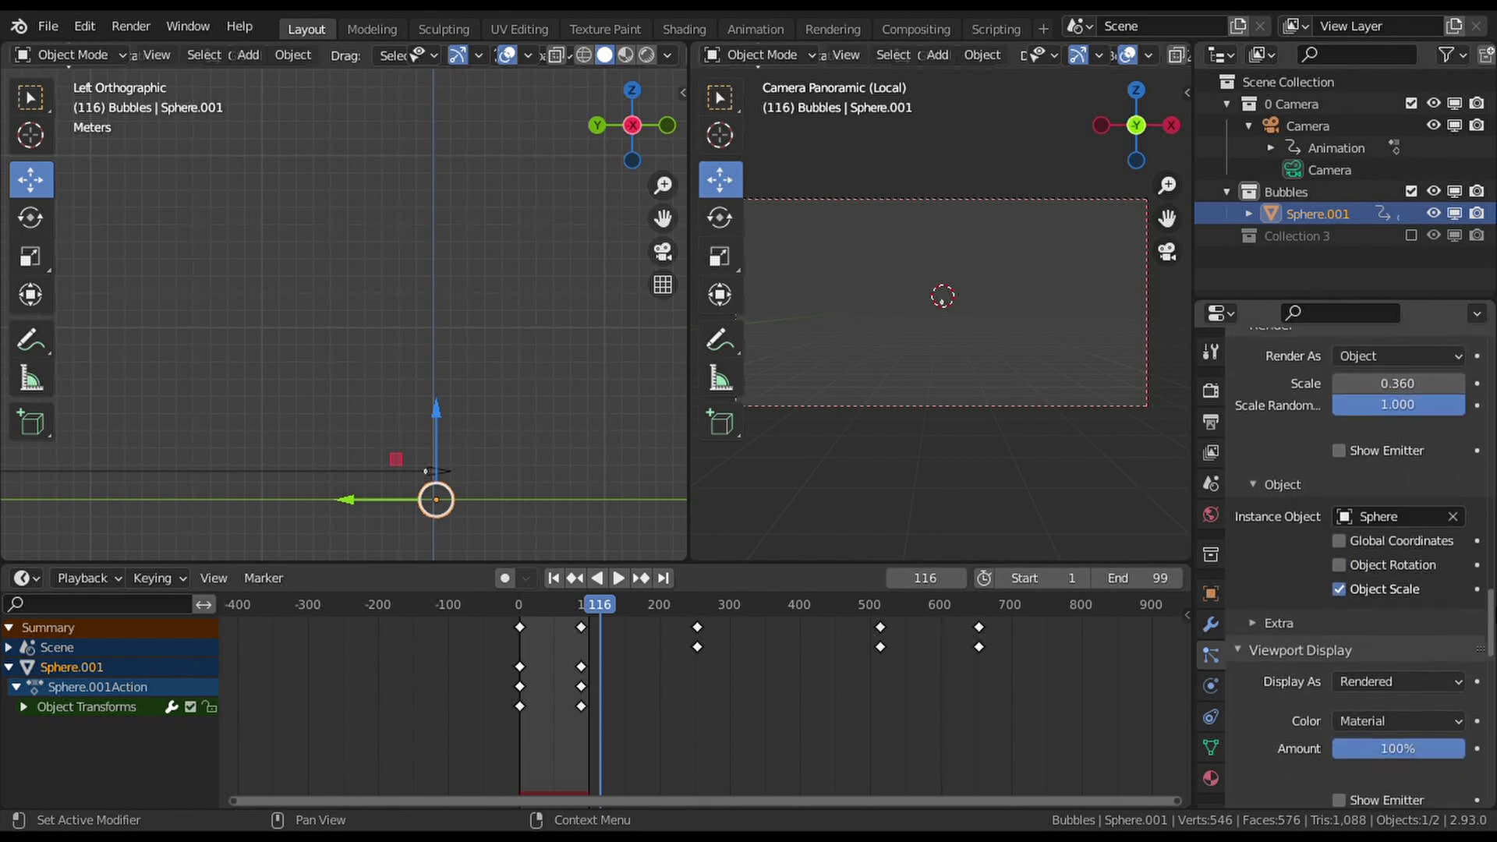
{"action": "scroll", "coordinate": [1446, 419], "scroll_direction": "down", "scroll_amount": 3}
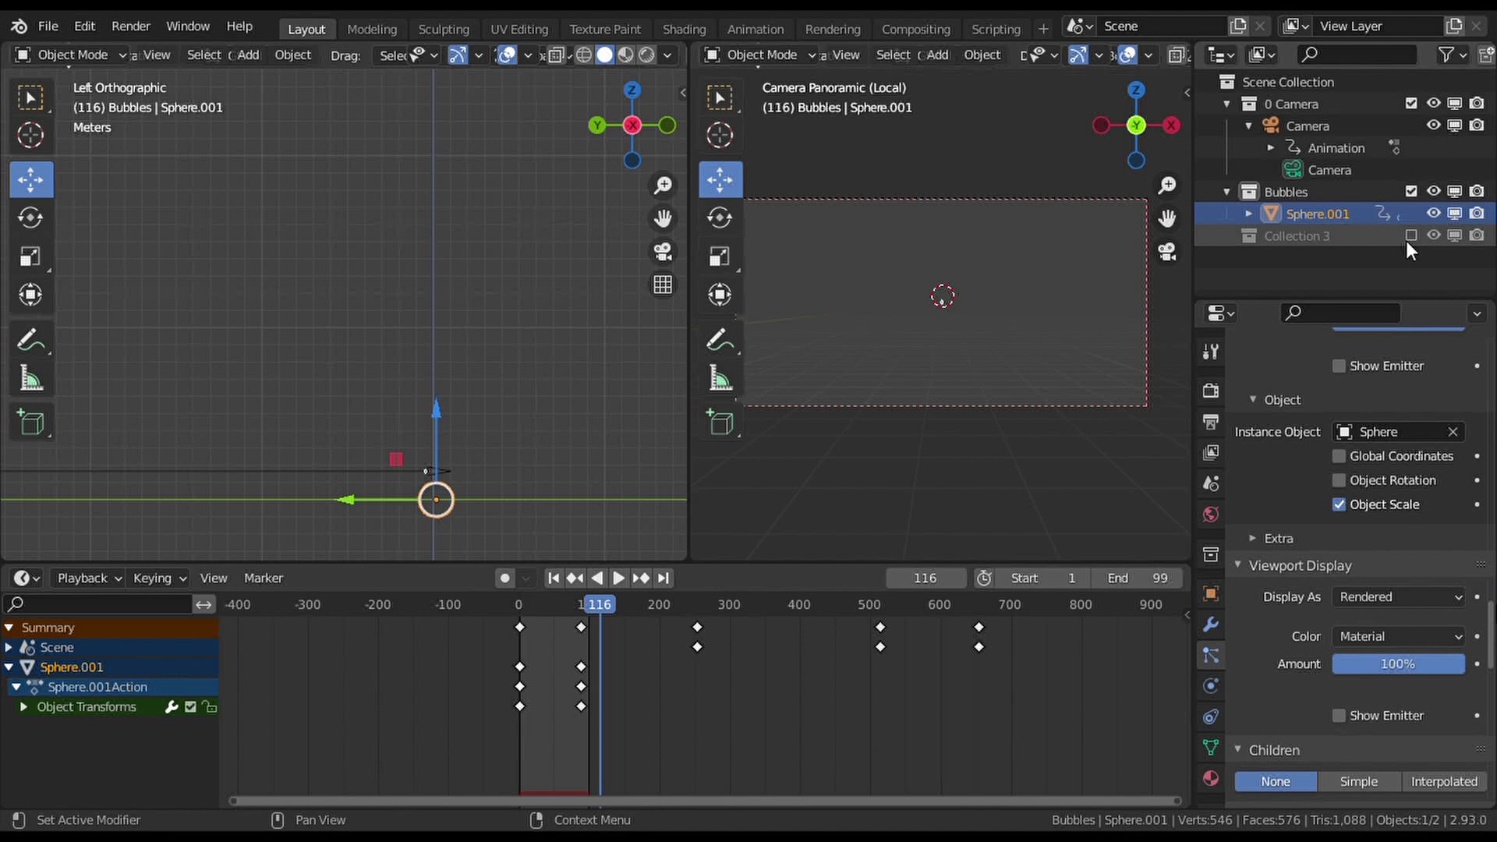
{"action": "scroll", "coordinate": [1493, 633], "scroll_direction": "down", "scroll_amount": 4}
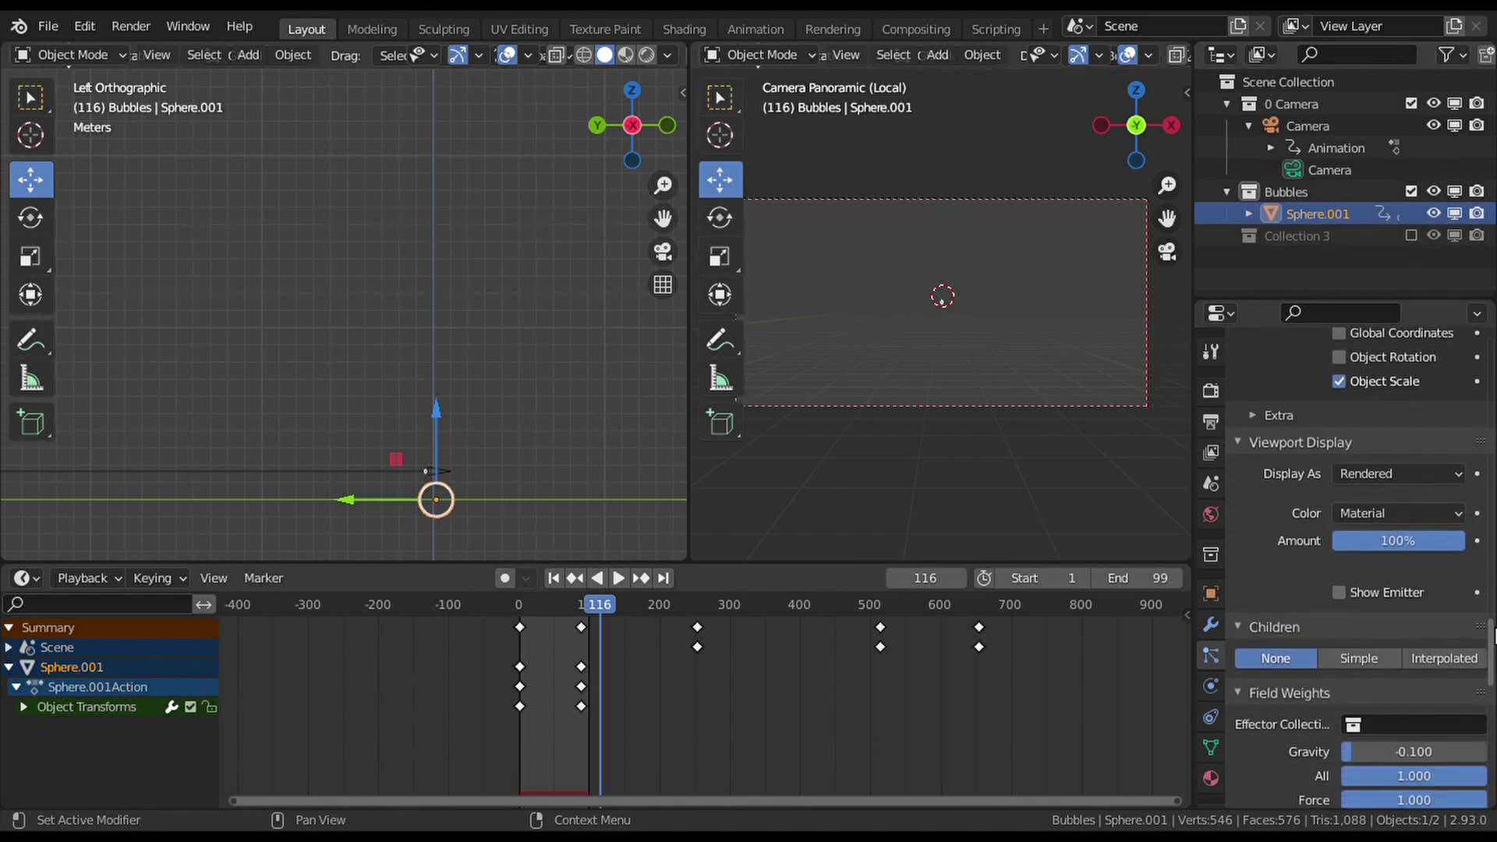
{"action": "scroll", "coordinate": [1493, 633], "scroll_direction": "down", "scroll_amount": 8}
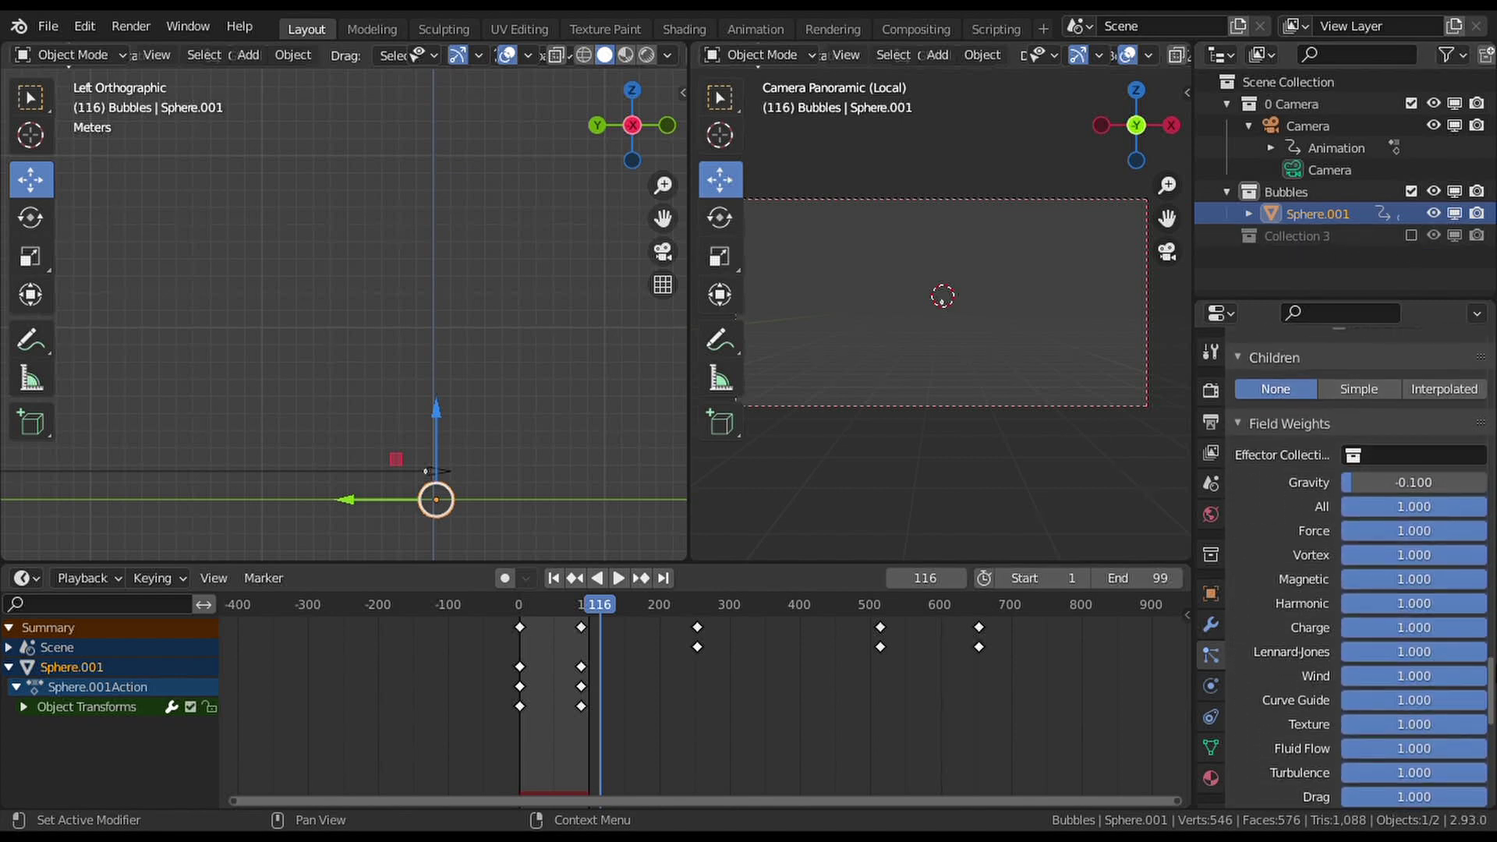
{"action": "scroll", "coordinate": [1491, 770], "scroll_direction": "down", "scroll_amount": 14}
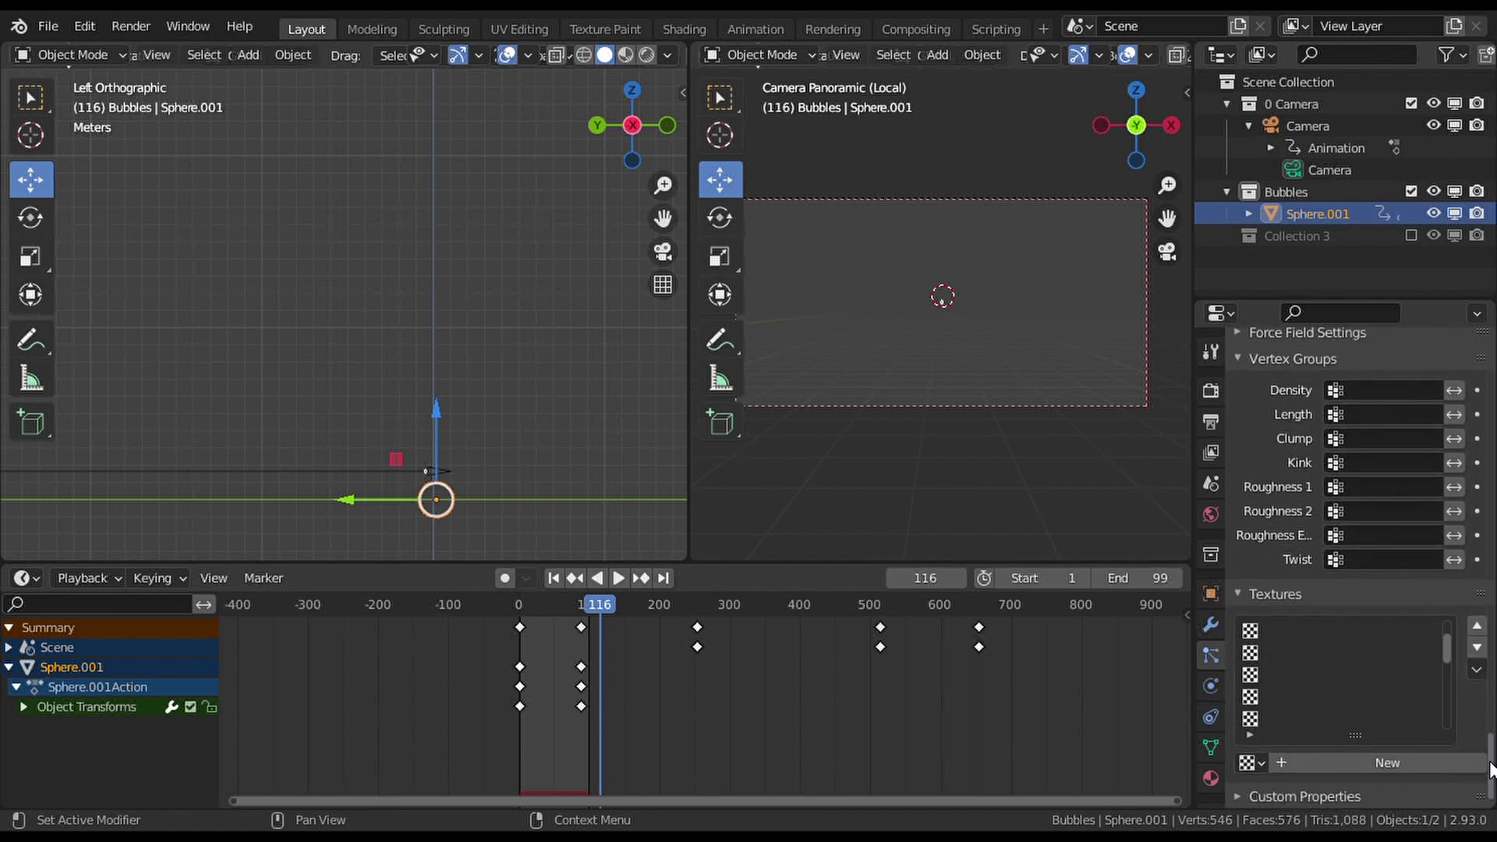
{"action": "scroll", "coordinate": [1490, 770], "scroll_direction": "up", "scroll_amount": 20}
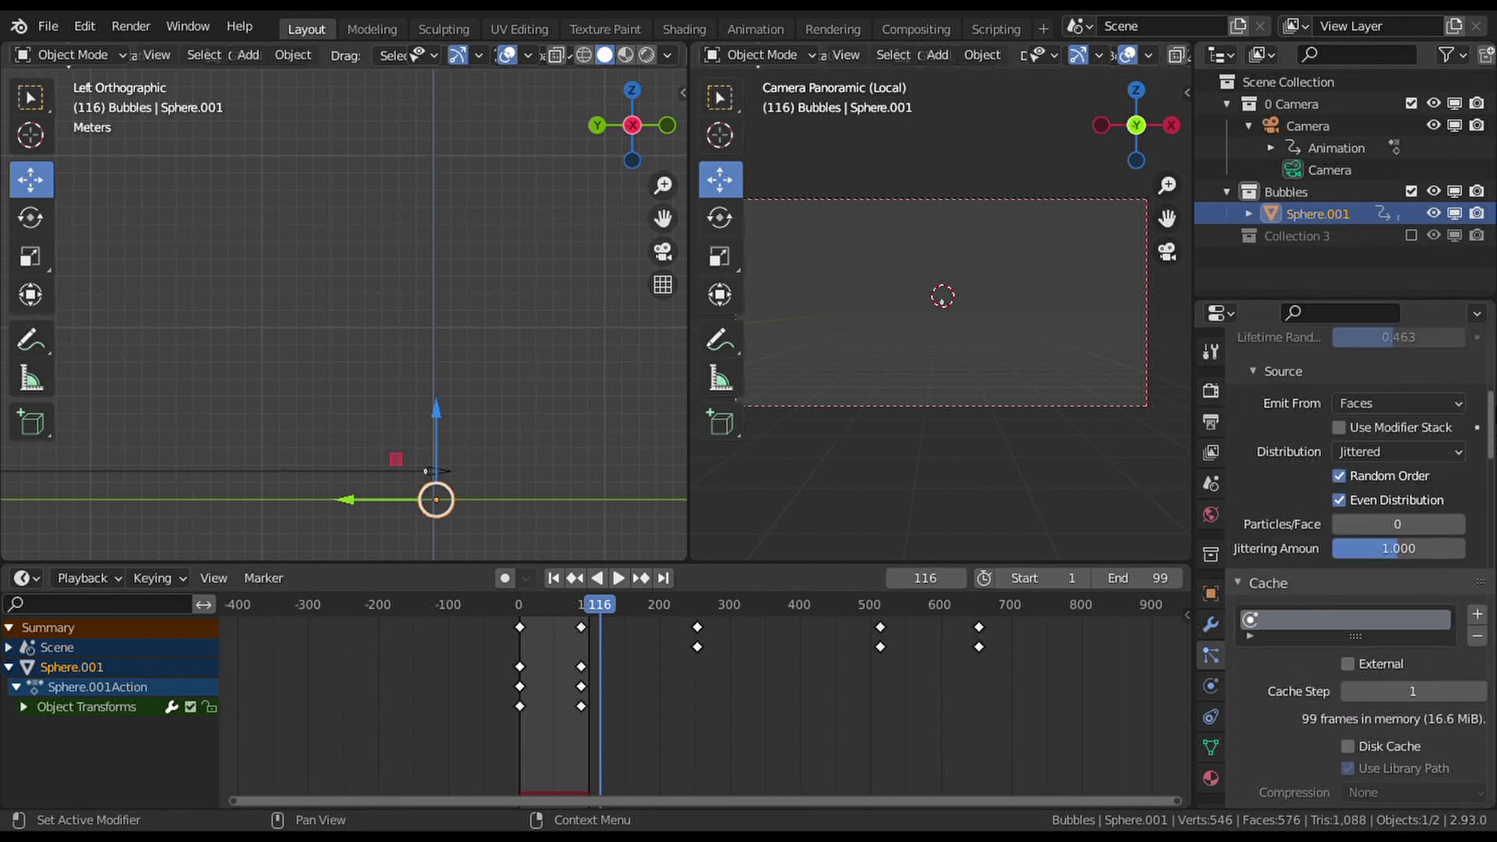
Switch to the Shading workspace, enable Collection 3 and select its Sphere to show the Bubbles material nodes.
{"action": "left_click", "coordinate": [670, 25]}
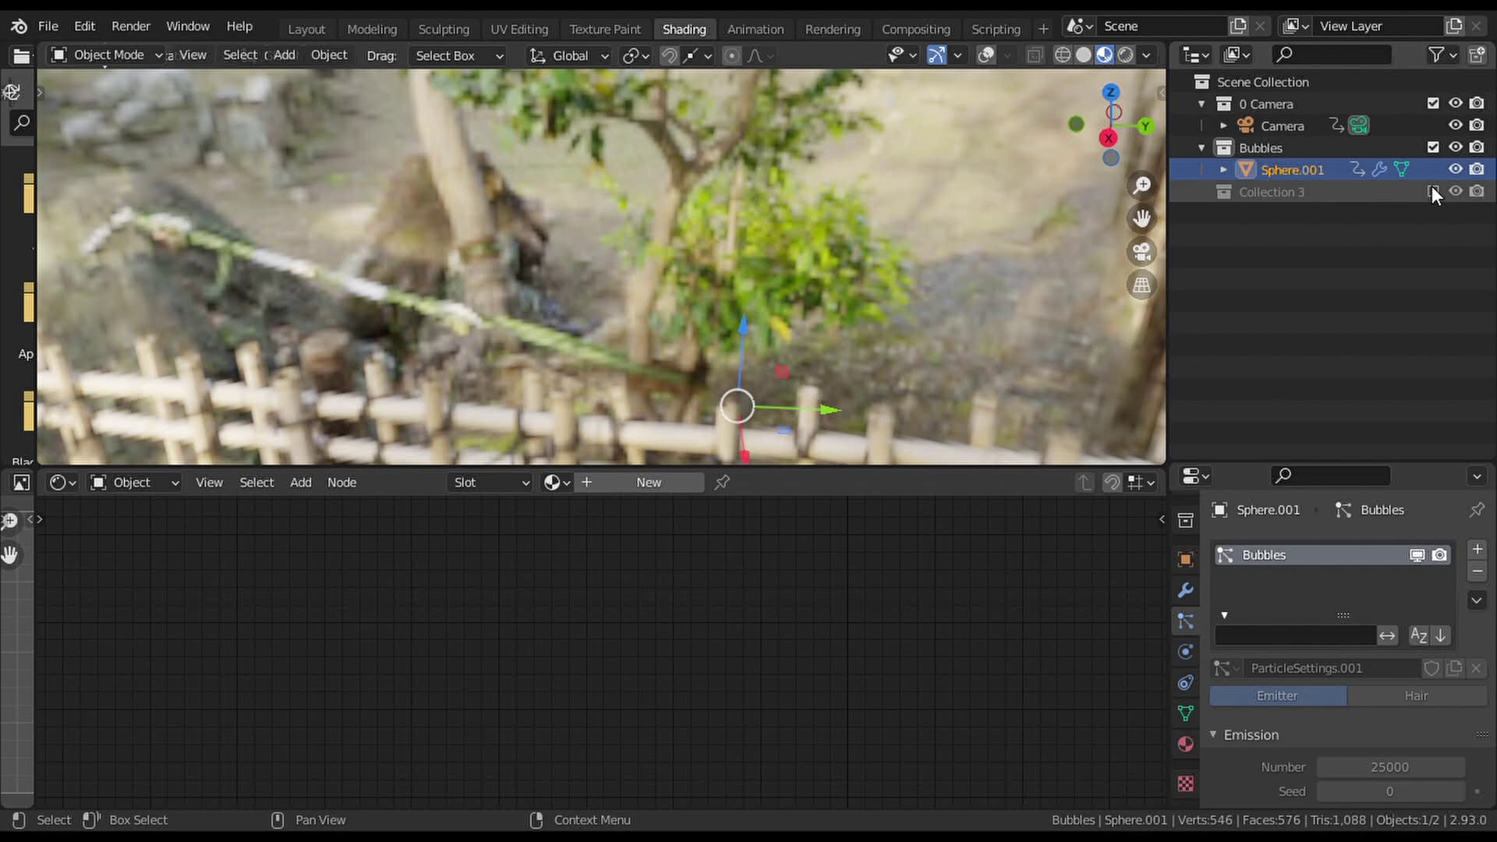
{"action": "left_click", "coordinate": [1432, 190]}
{"action": "left_click", "coordinate": [1374, 212]}
{"action": "left_click", "coordinate": [1162, 587]}
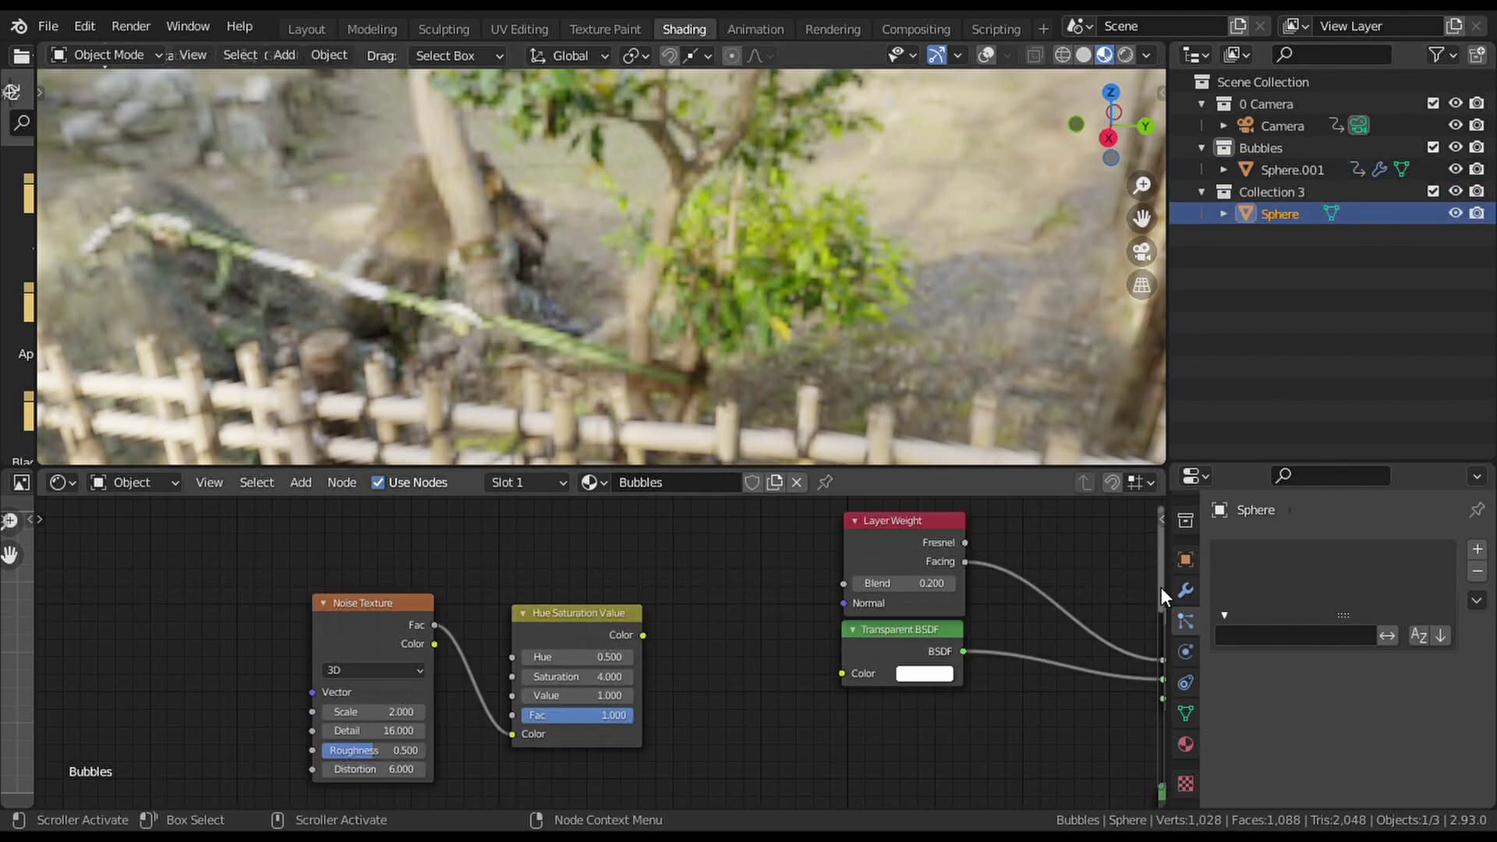
Enlarge the node editor and trace the Bubbles material from Magic Texture and Principled BSDF through Fresnel, Minimum and Mix Shader to Material Output.
{"action": "left_click_drag", "start_coordinate": [518, 801], "coordinate": [1162, 630]}
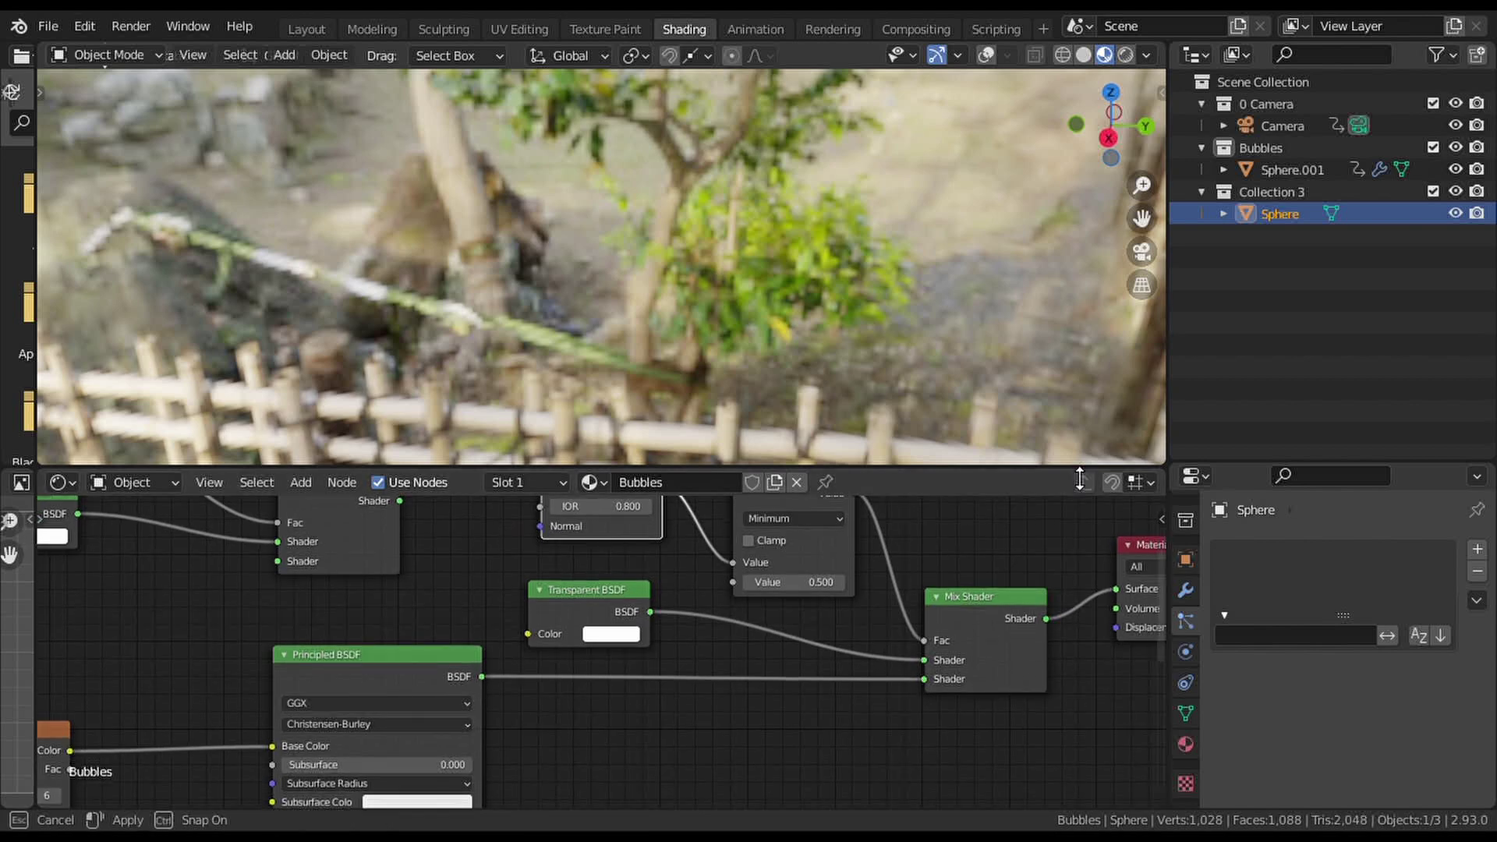
{"action": "left_click_drag", "start_coordinate": [1080, 466], "coordinate": [1078, 282]}
{"action": "left_click_drag", "start_coordinate": [563, 802], "coordinate": [456, 822]}
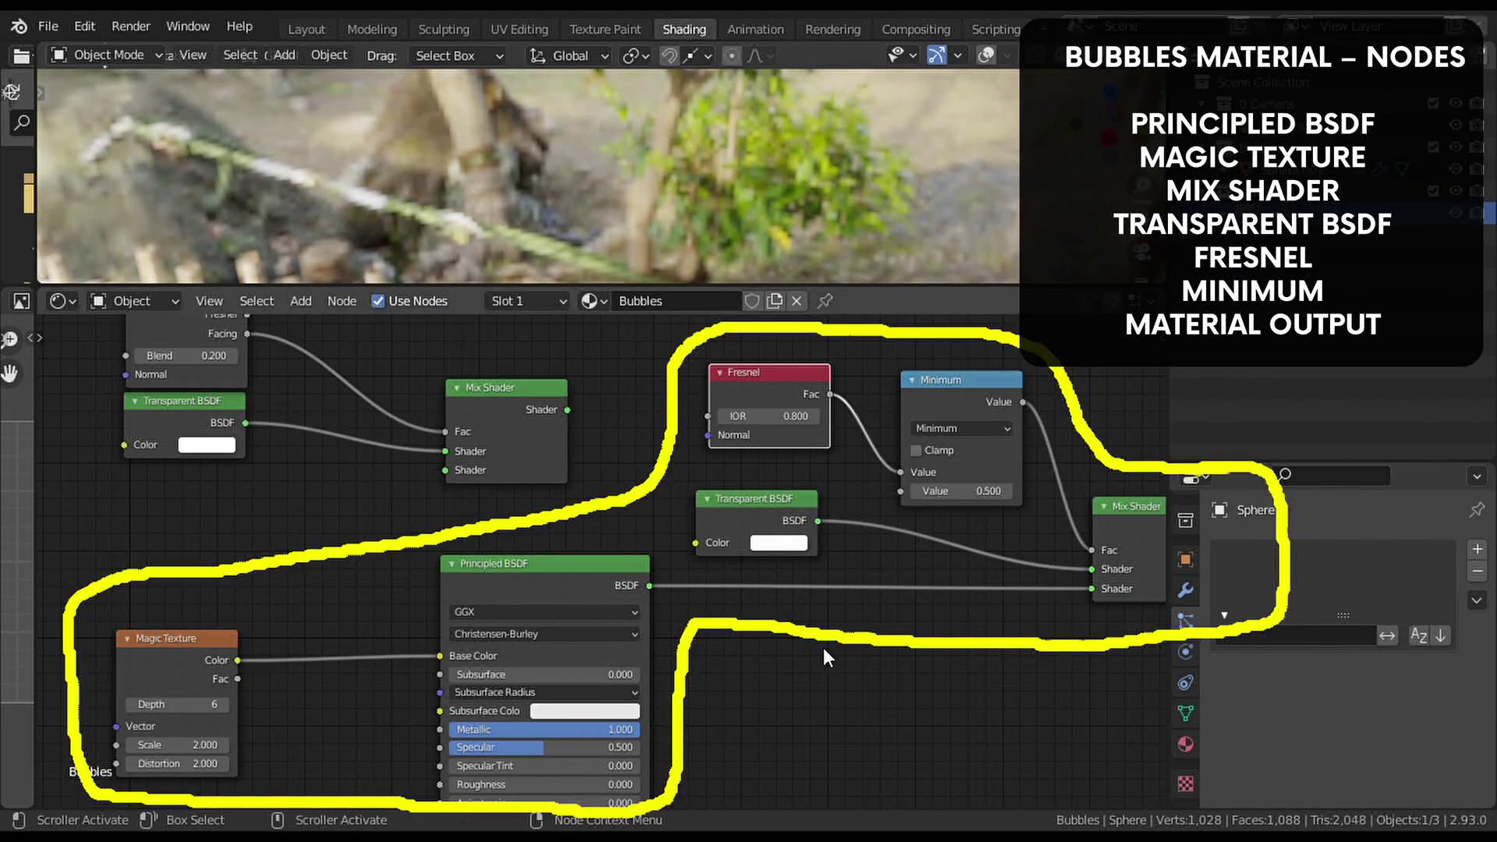
{"action": "left_click_drag", "start_coordinate": [1161, 513], "coordinate": [1162, 531]}
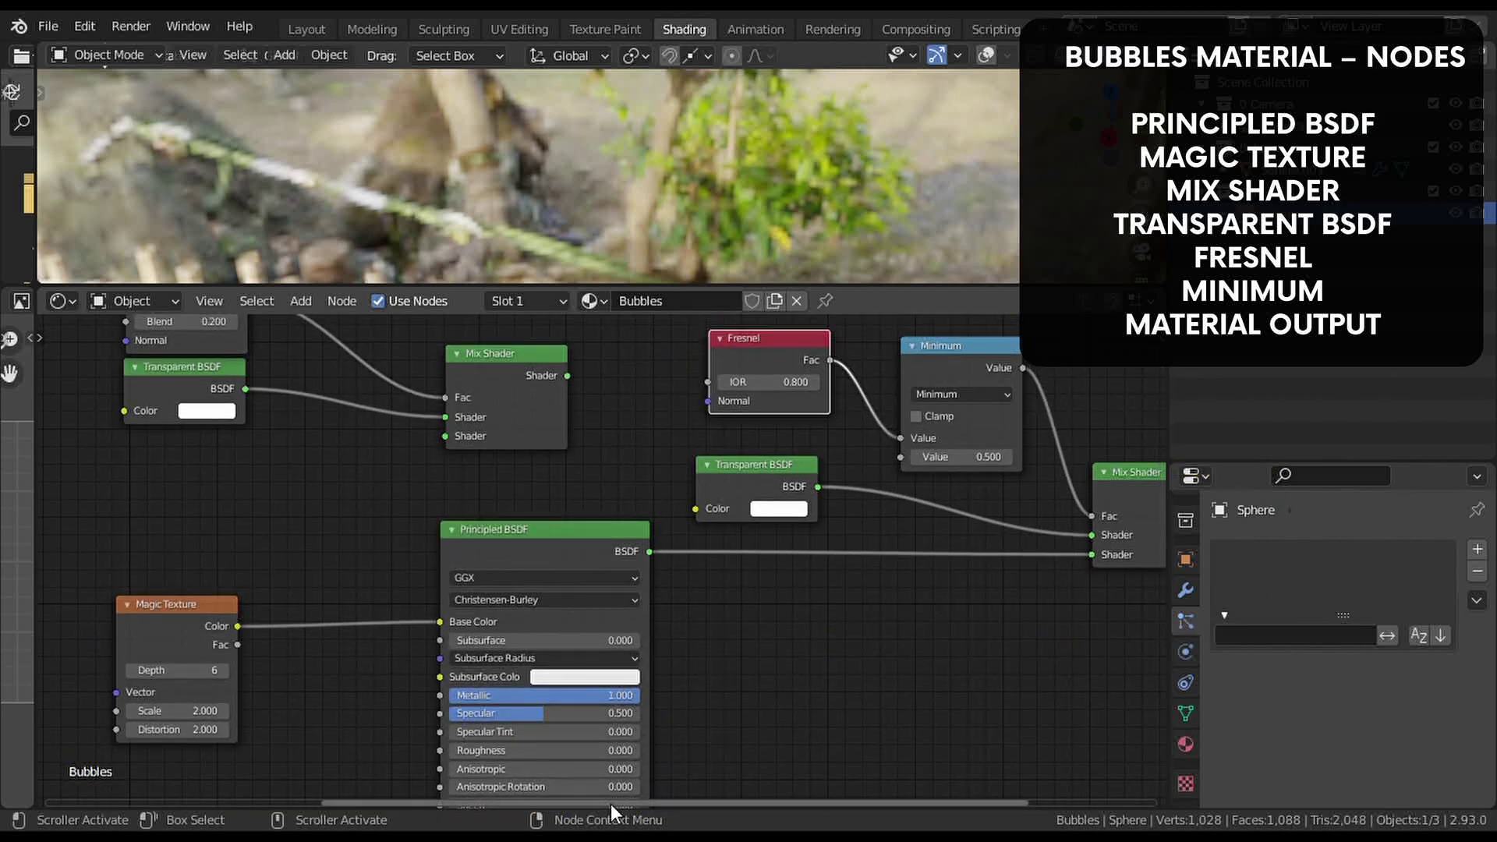
{"action": "mouse_move", "coordinate": [615, 801]}
{"action": "left_mouse_down"}
{"action": "mouse_move", "coordinate": [798, 799]}
{"action": "mouse_move", "coordinate": [594, 801]}
{"action": "mouse_move", "coordinate": [628, 801]}
{"action": "left_mouse_up"}
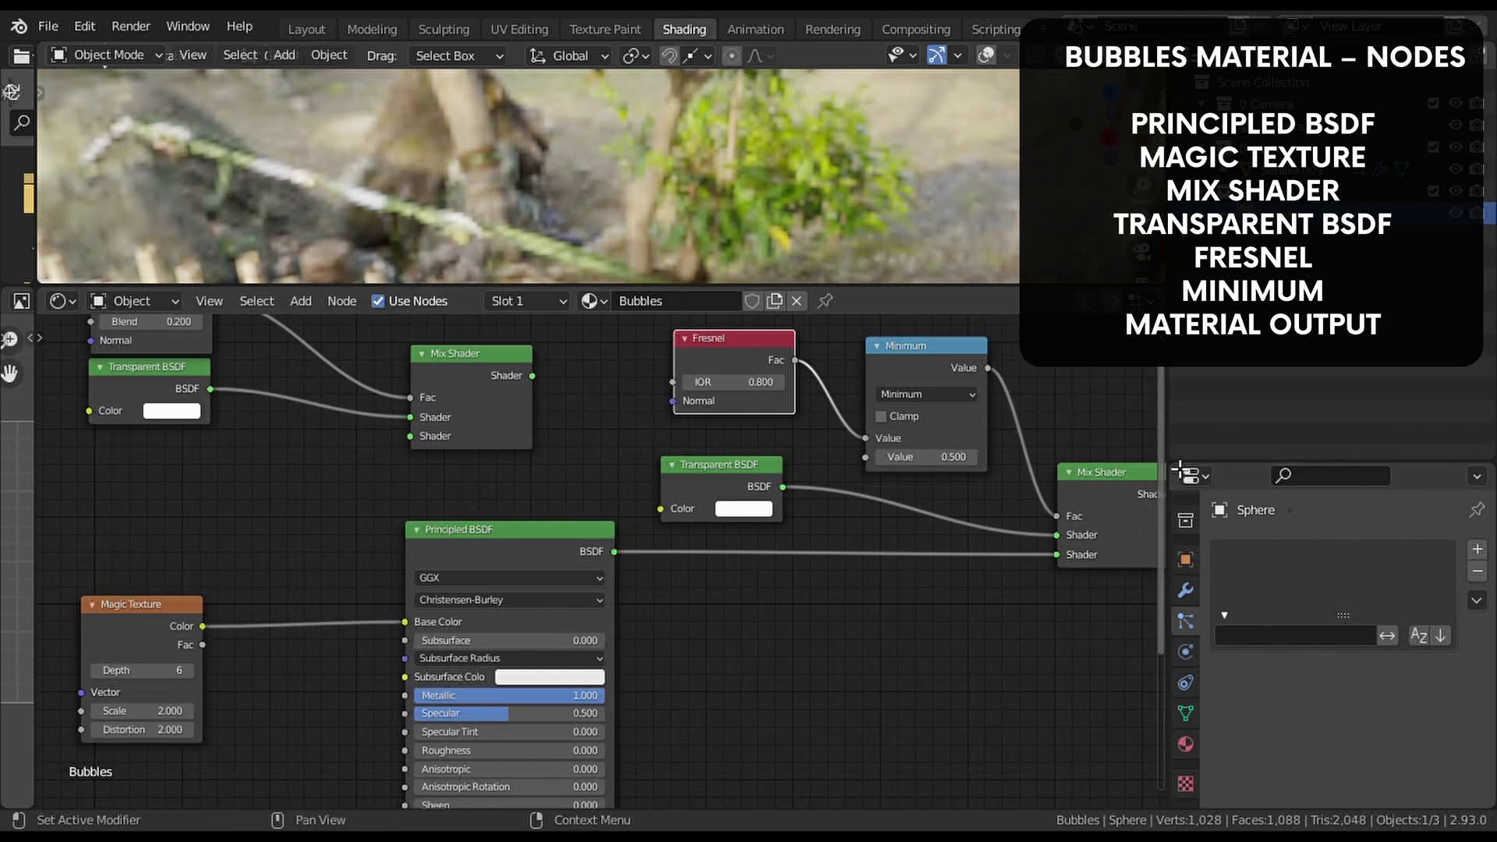
{"action": "mouse_move", "coordinate": [1162, 445]}
{"action": "left_mouse_down"}
{"action": "mouse_move", "coordinate": [1171, 586]}
{"action": "mouse_move", "coordinate": [1169, 418]}
{"action": "left_mouse_up"}
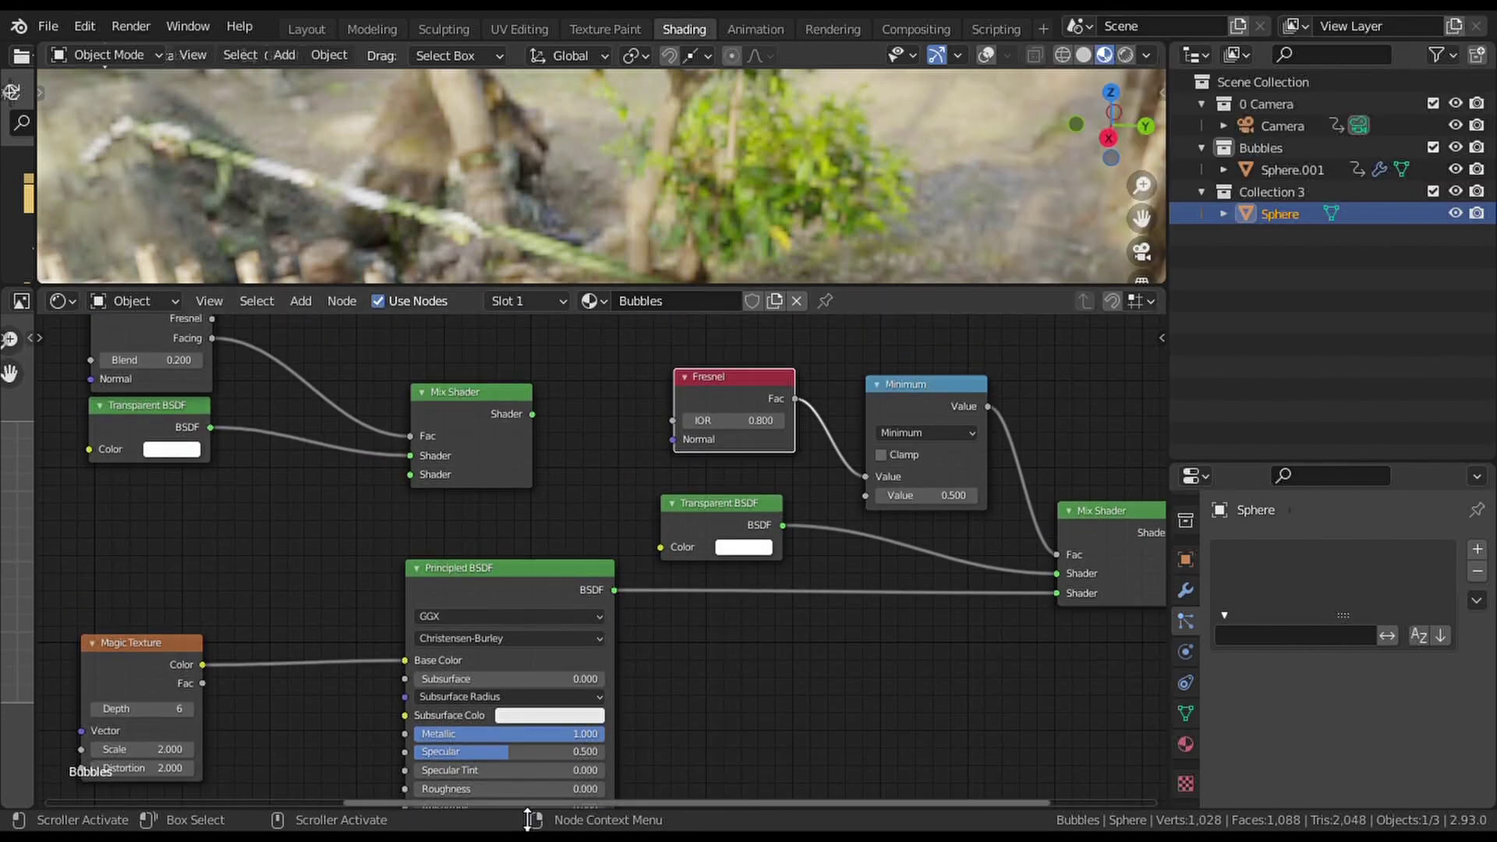
{"action": "left_click_drag", "start_coordinate": [524, 802], "coordinate": [755, 782]}
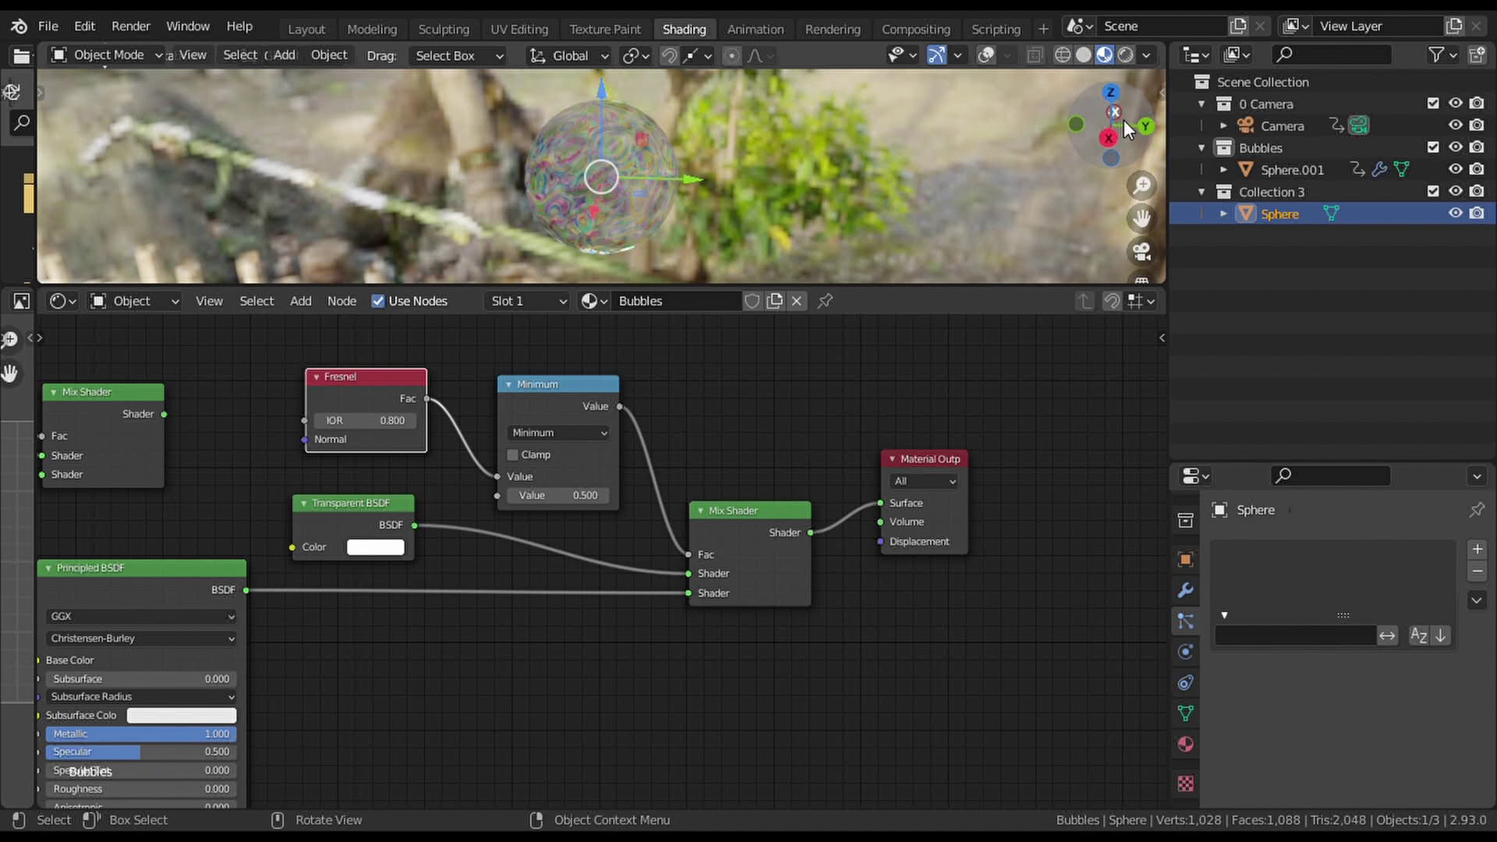
Inspect the bubble material on the sphere from several angles, comparing Material Preview with Rendered viewport shading.
{"action": "left_click_drag", "start_coordinate": [1125, 120], "coordinate": [1070, 123]}
{"action": "left_click", "coordinate": [1125, 55]}
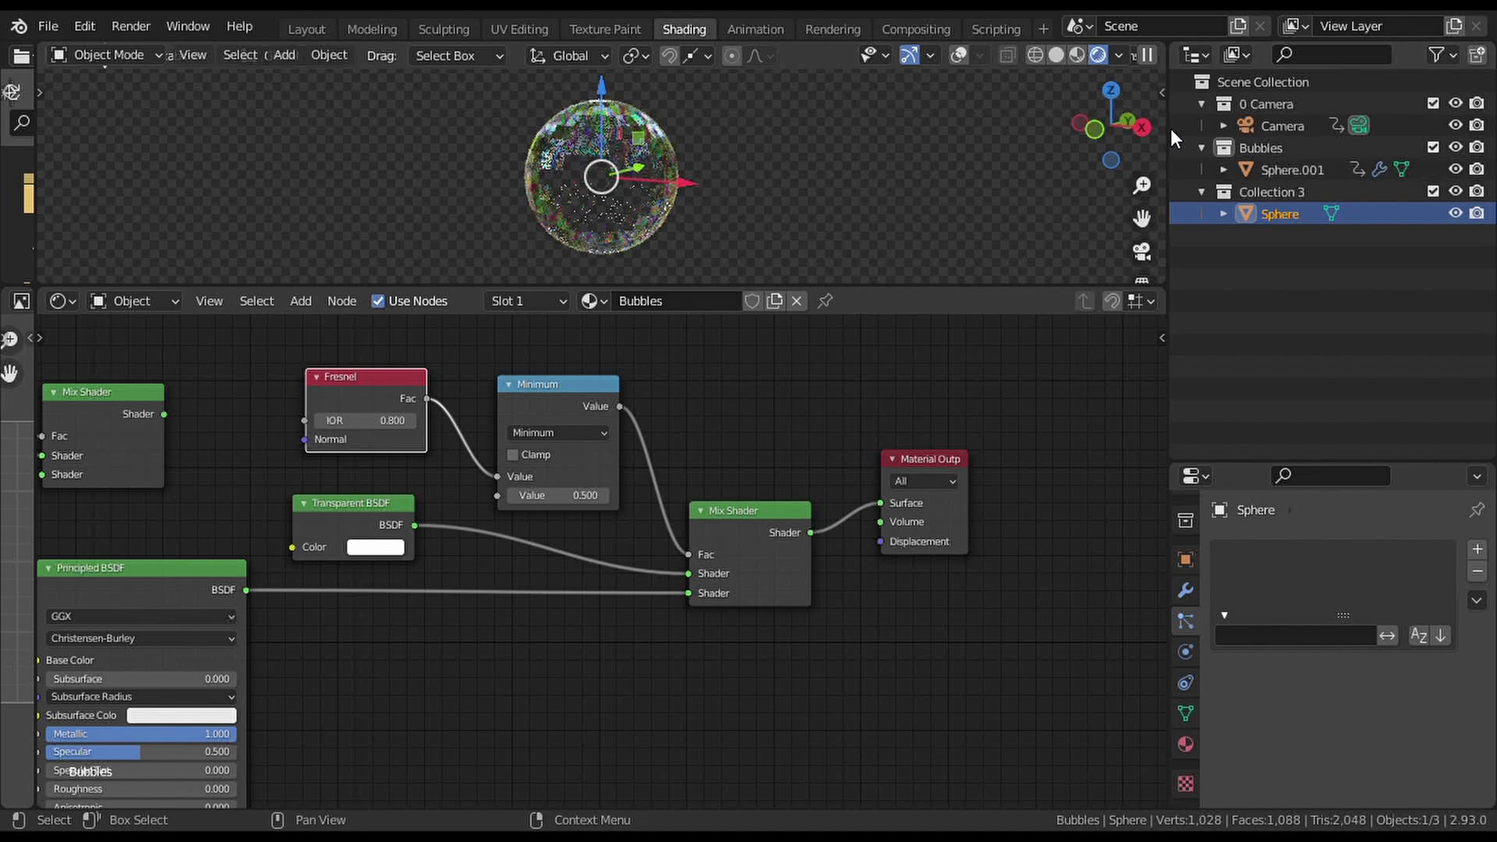
{"action": "left_click", "coordinate": [1073, 199]}
{"action": "left_click_drag", "start_coordinate": [1126, 123], "coordinate": [1122, 127]}
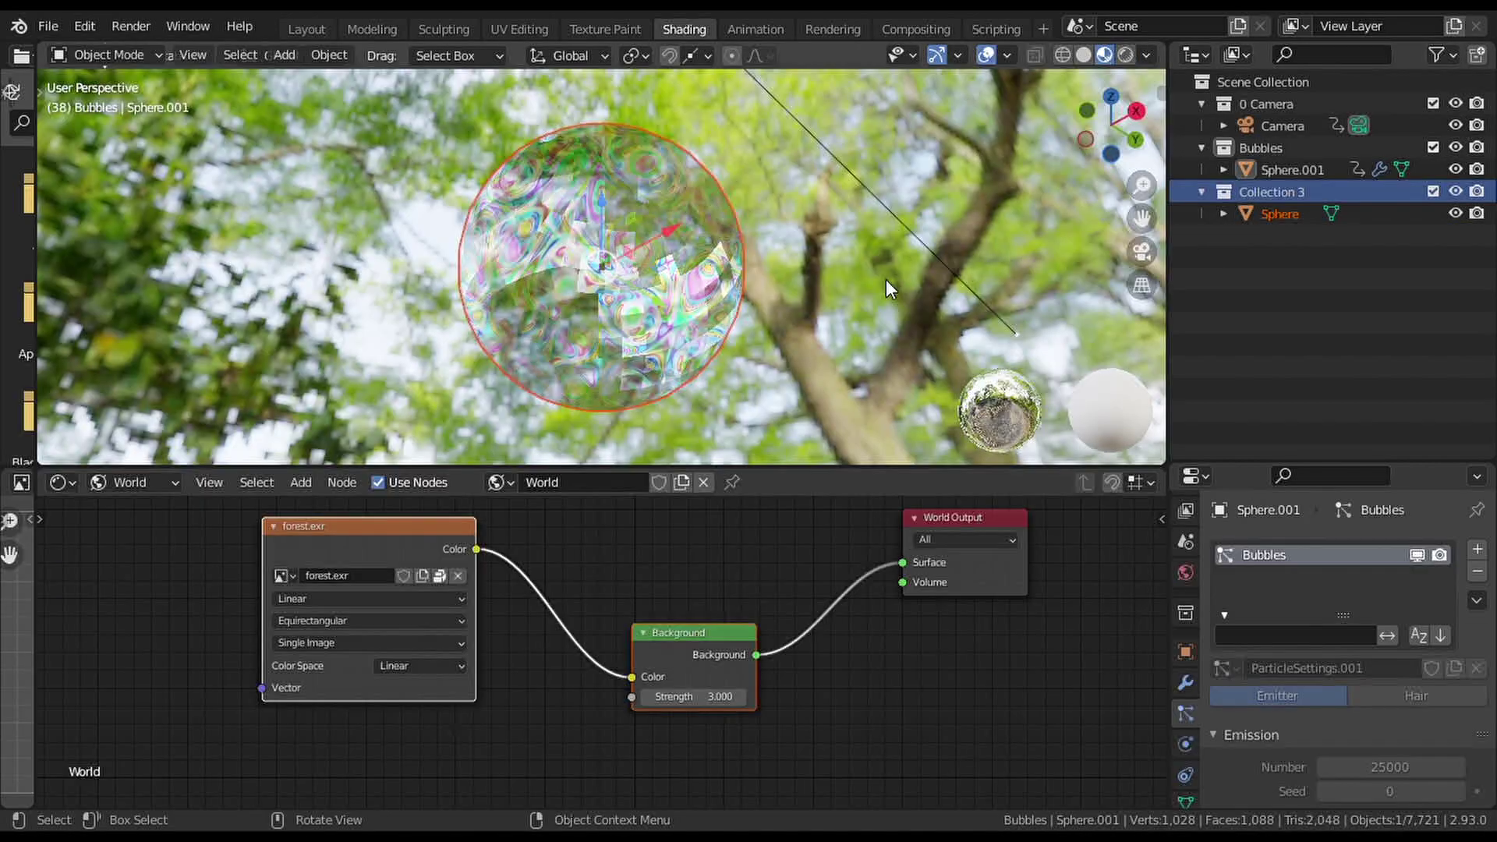
{"action": "left_click", "coordinate": [1126, 54]}
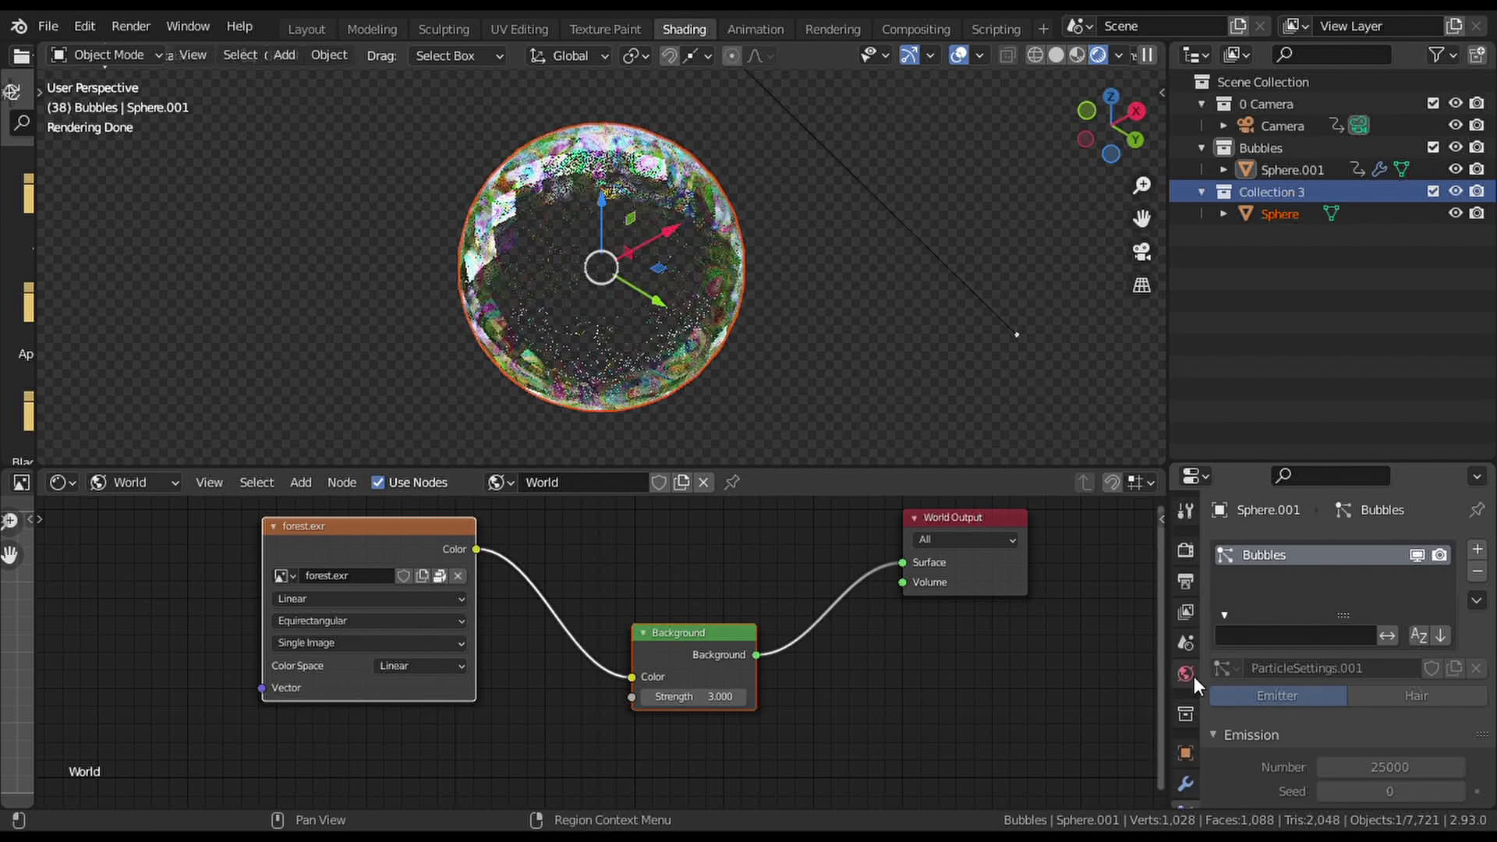
Review the Cycles render settings, covering sampling and the Film section's Transparent and Transparent Glass options.
{"action": "scroll", "coordinate": [1185, 623], "scroll_direction": "up", "scroll_amount": 3}
{"action": "left_click", "coordinate": [1185, 549]}
{"action": "scroll", "coordinate": [1248, 706], "scroll_direction": "down", "scroll_amount": 5}
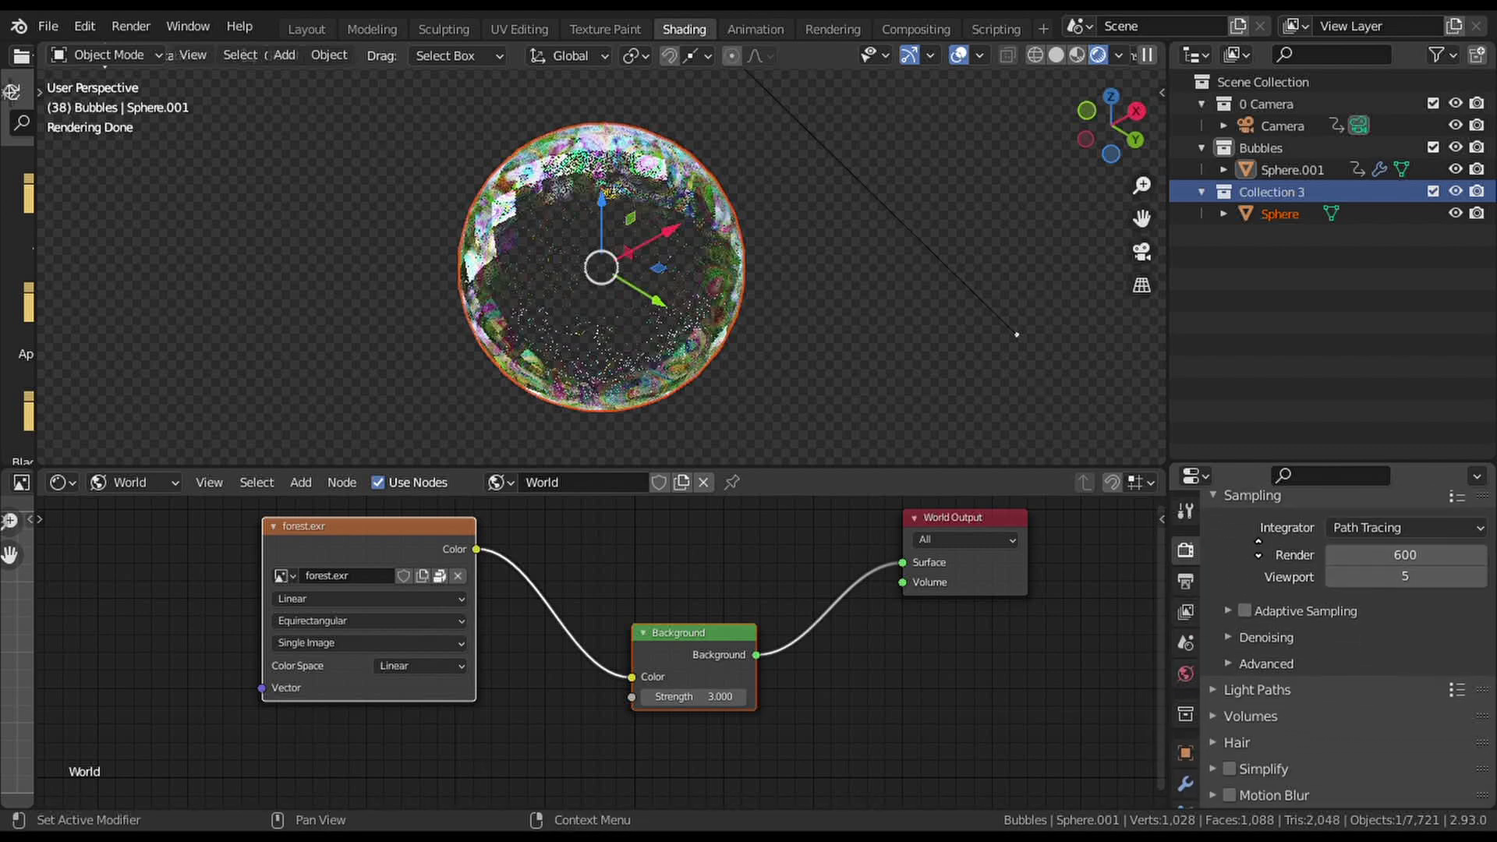
{"action": "scroll", "coordinate": [1263, 653], "scroll_direction": "down", "scroll_amount": 4}
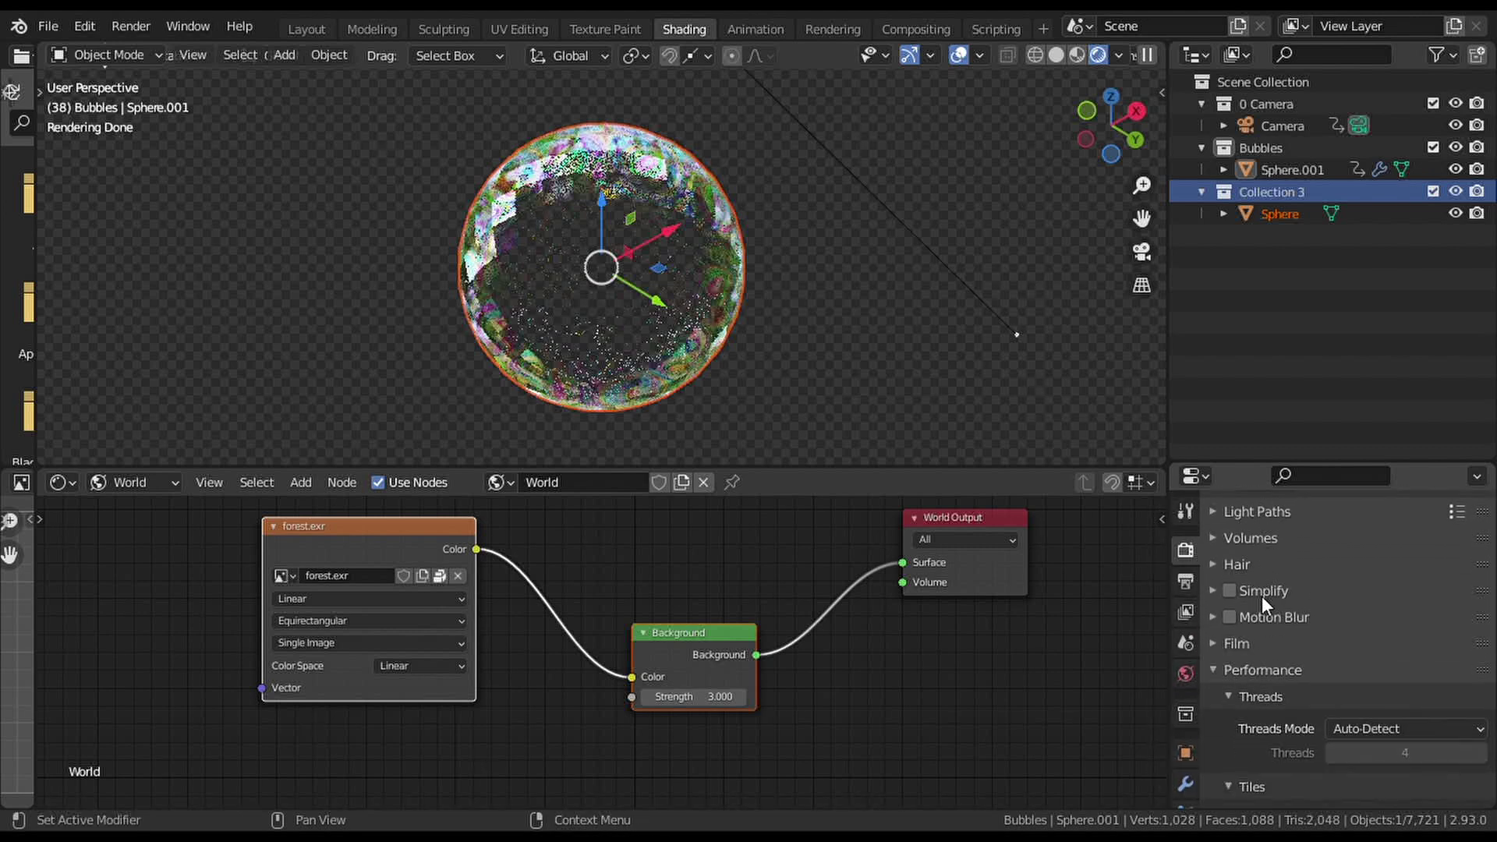
{"action": "left_click", "coordinate": [1263, 645]}
{"action": "scroll", "coordinate": [1263, 653], "scroll_direction": "down", "scroll_amount": 3}
{"action": "scroll", "coordinate": [1262, 655], "scroll_direction": "down", "scroll_amount": 3}
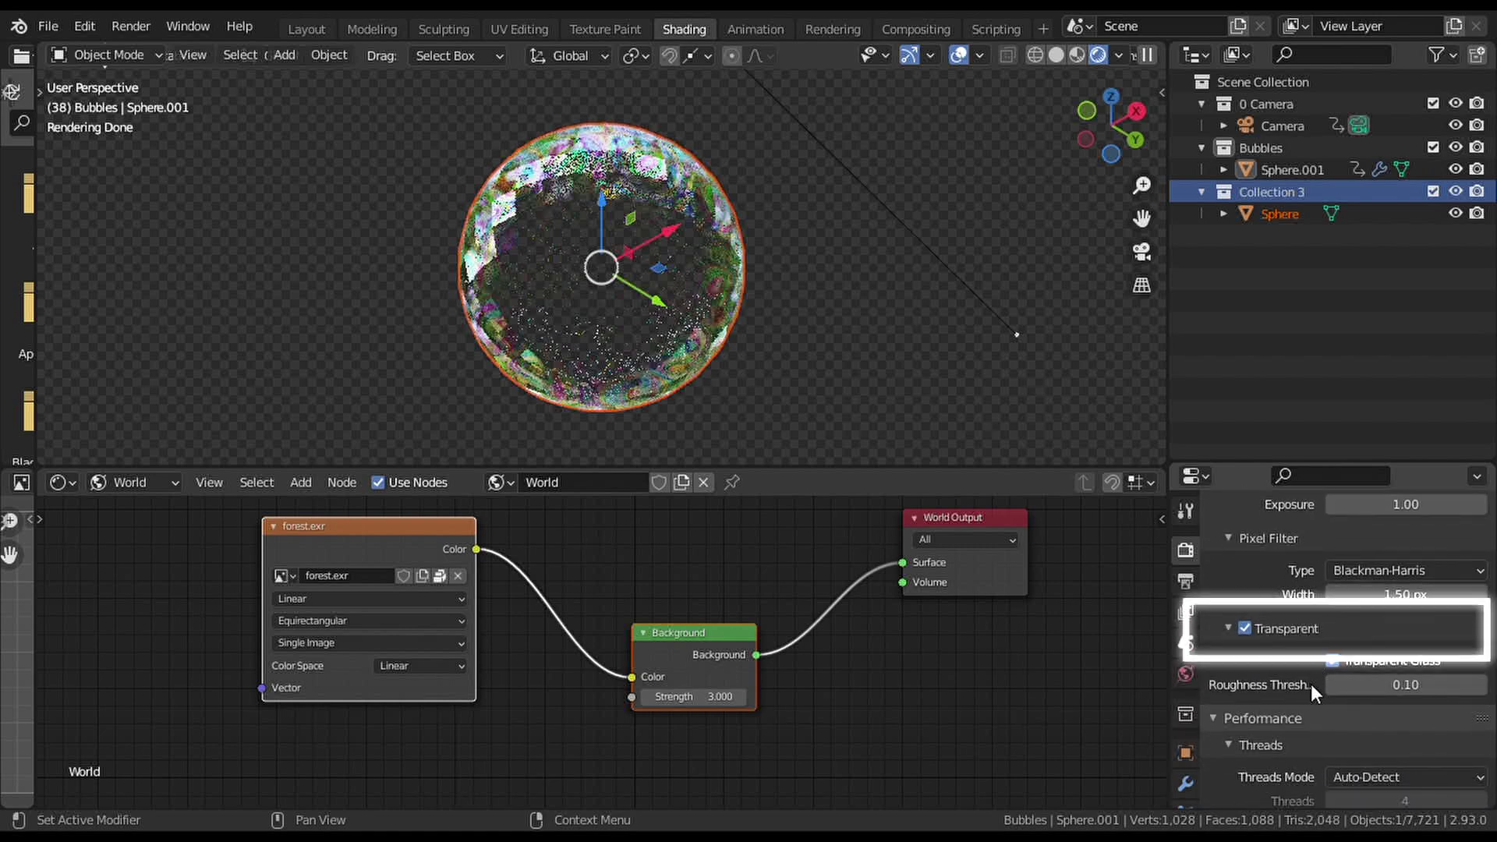
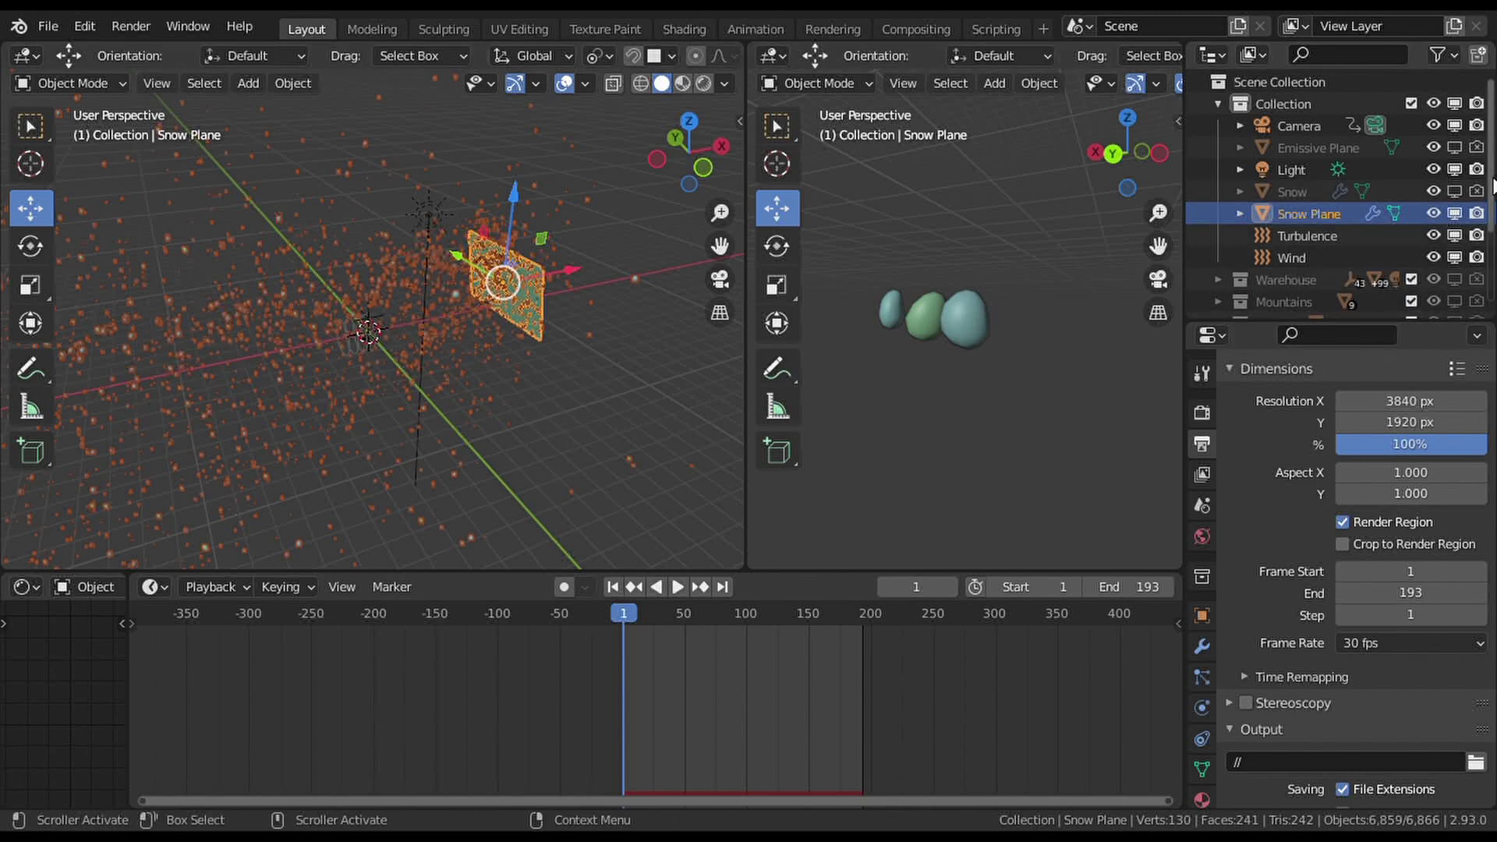
Browse the snow scene's collections, show the Snow ground mesh in the viewports and view its terrain from a wider angle.
{"action": "scroll", "coordinate": [1493, 185], "scroll_direction": "down", "scroll_amount": 5}
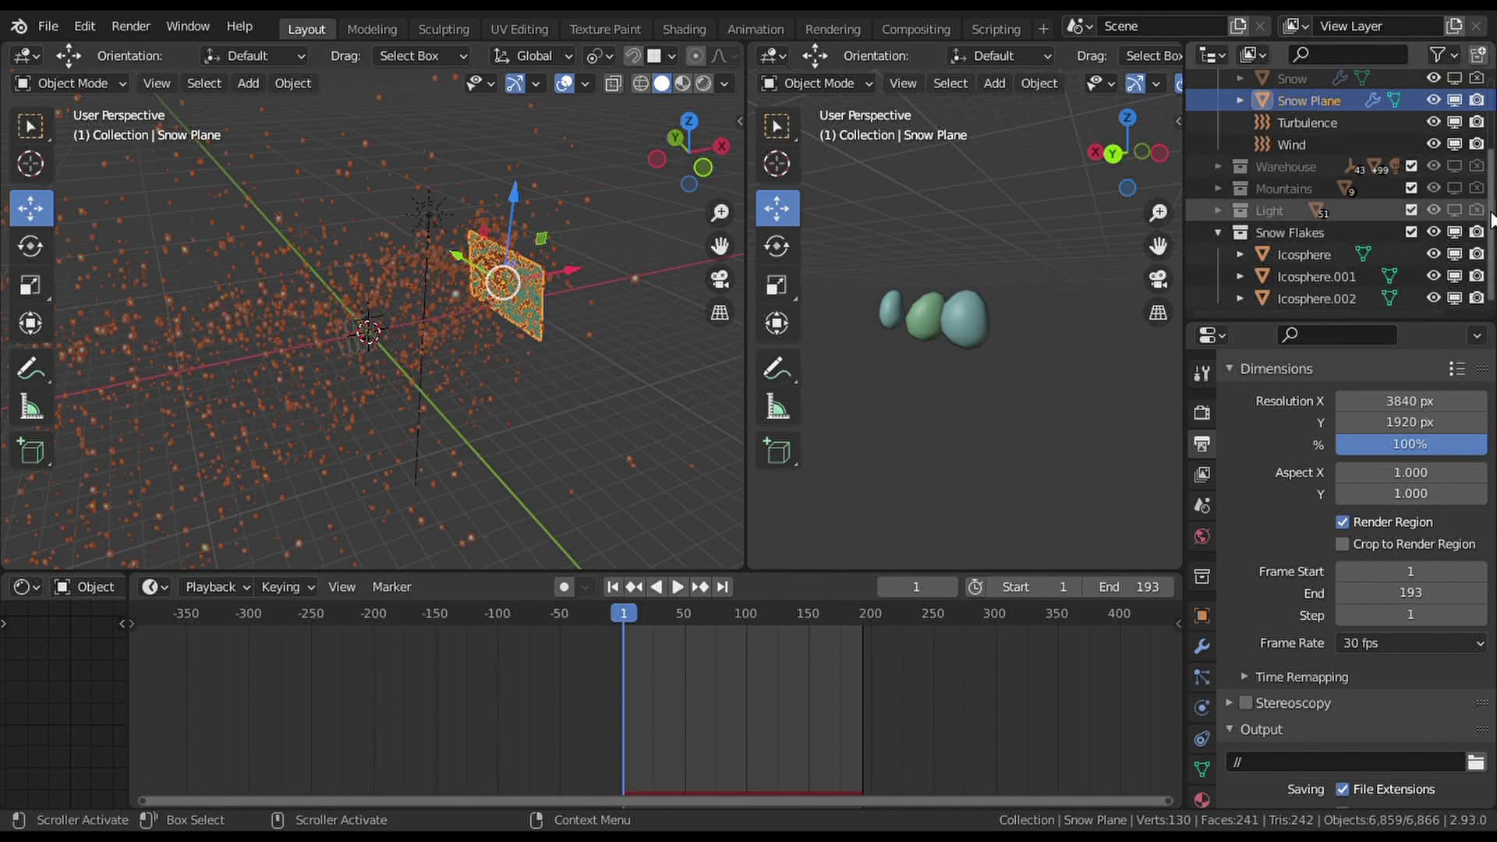
{"action": "scroll", "coordinate": [1491, 221], "scroll_direction": "up", "scroll_amount": 5}
{"action": "left_click", "coordinate": [1454, 180]}
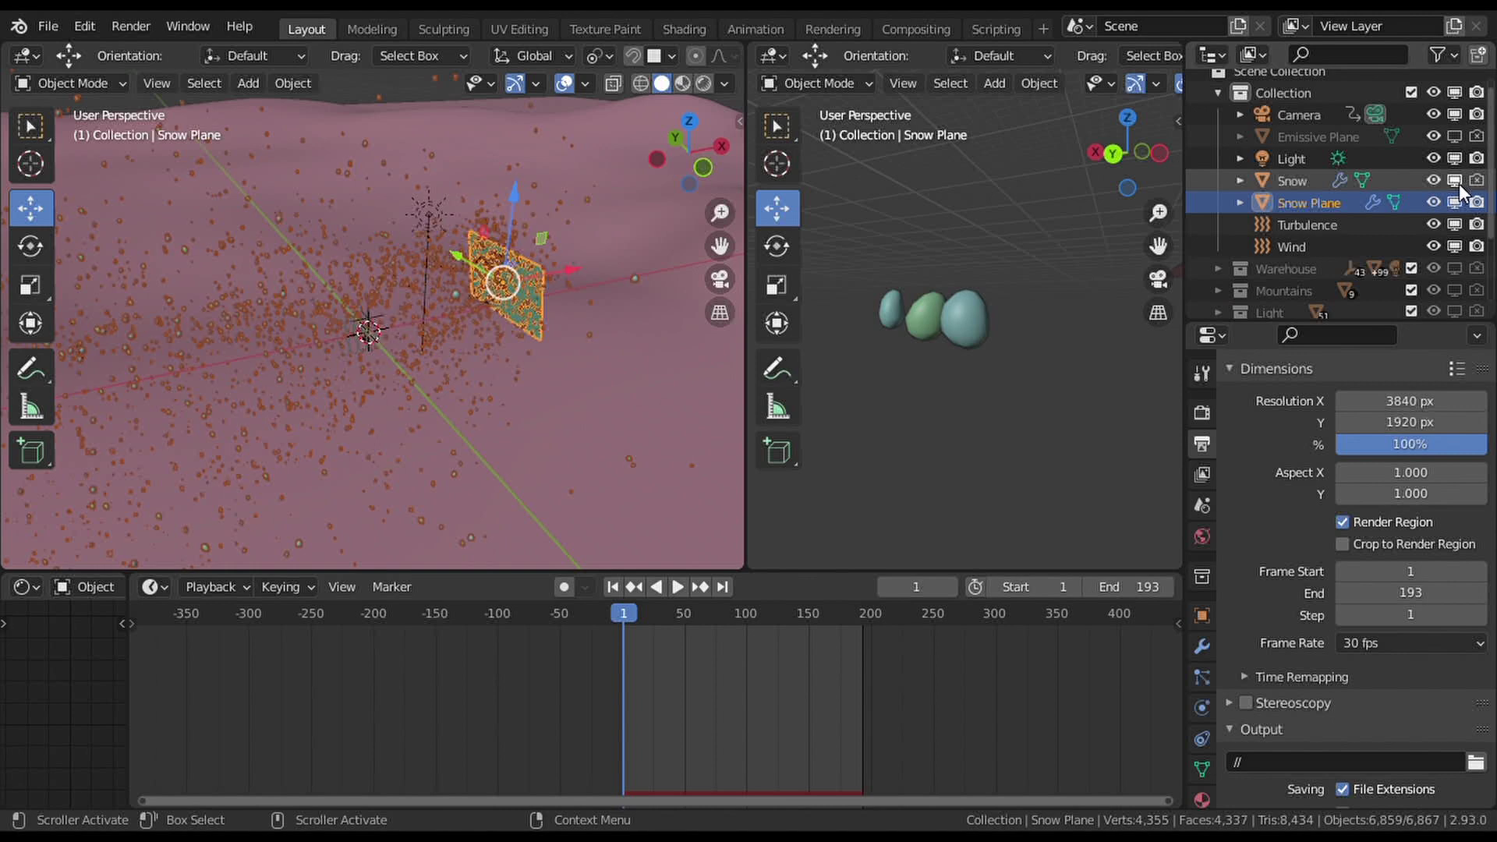
{"action": "middle_click_drag", "start_coordinate": [1045, 283], "coordinate": [929, 350]}
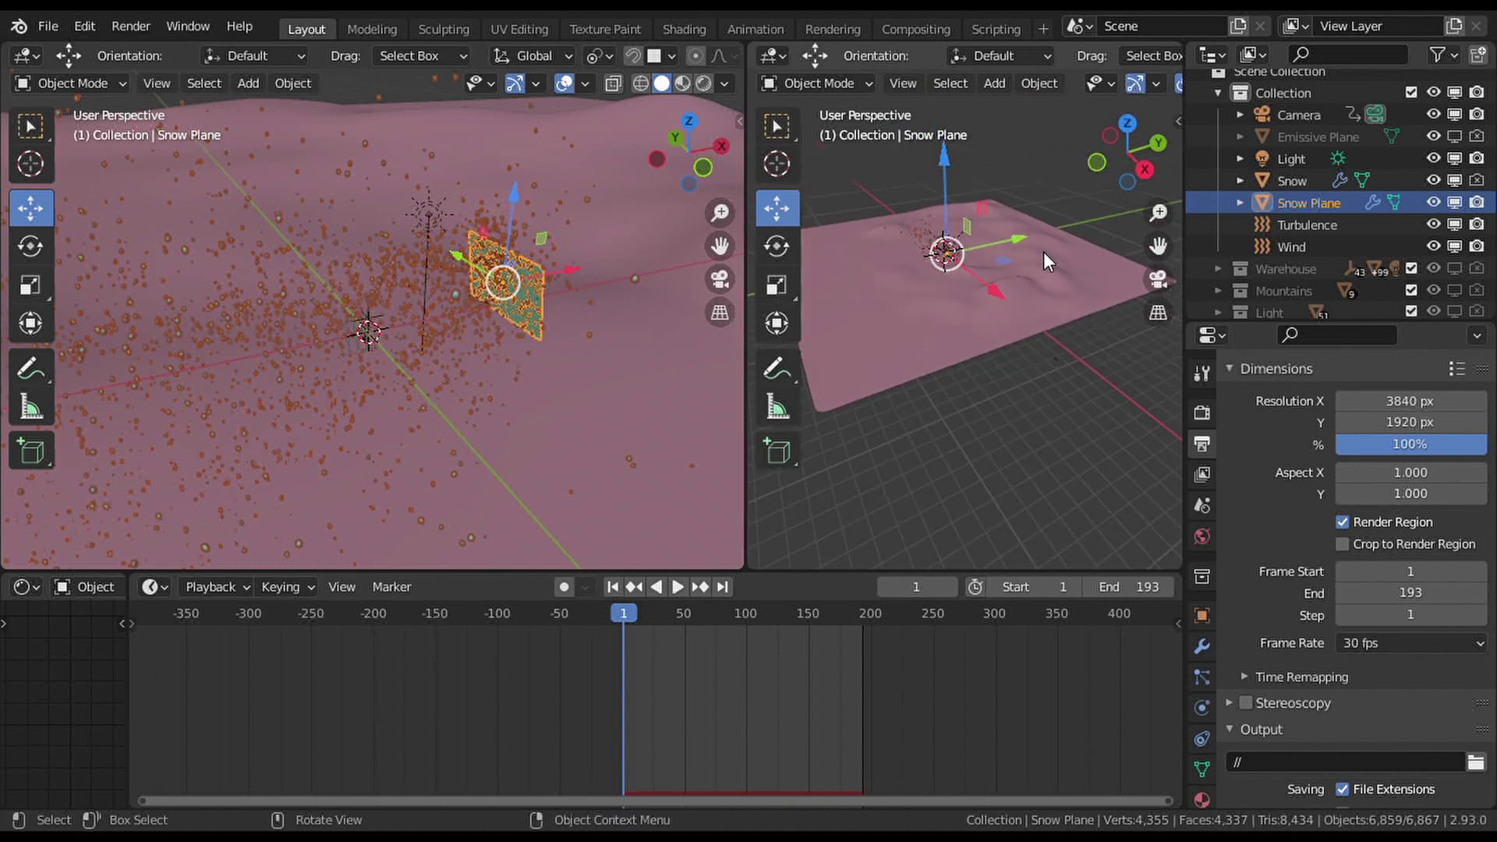
Toggle the Snow Plane's viewport visibility off and on, hide the Snow ground mesh and select the Snow Plane.
{"action": "left_click", "coordinate": [1454, 202]}
{"action": "left_click", "coordinate": [1454, 202]}
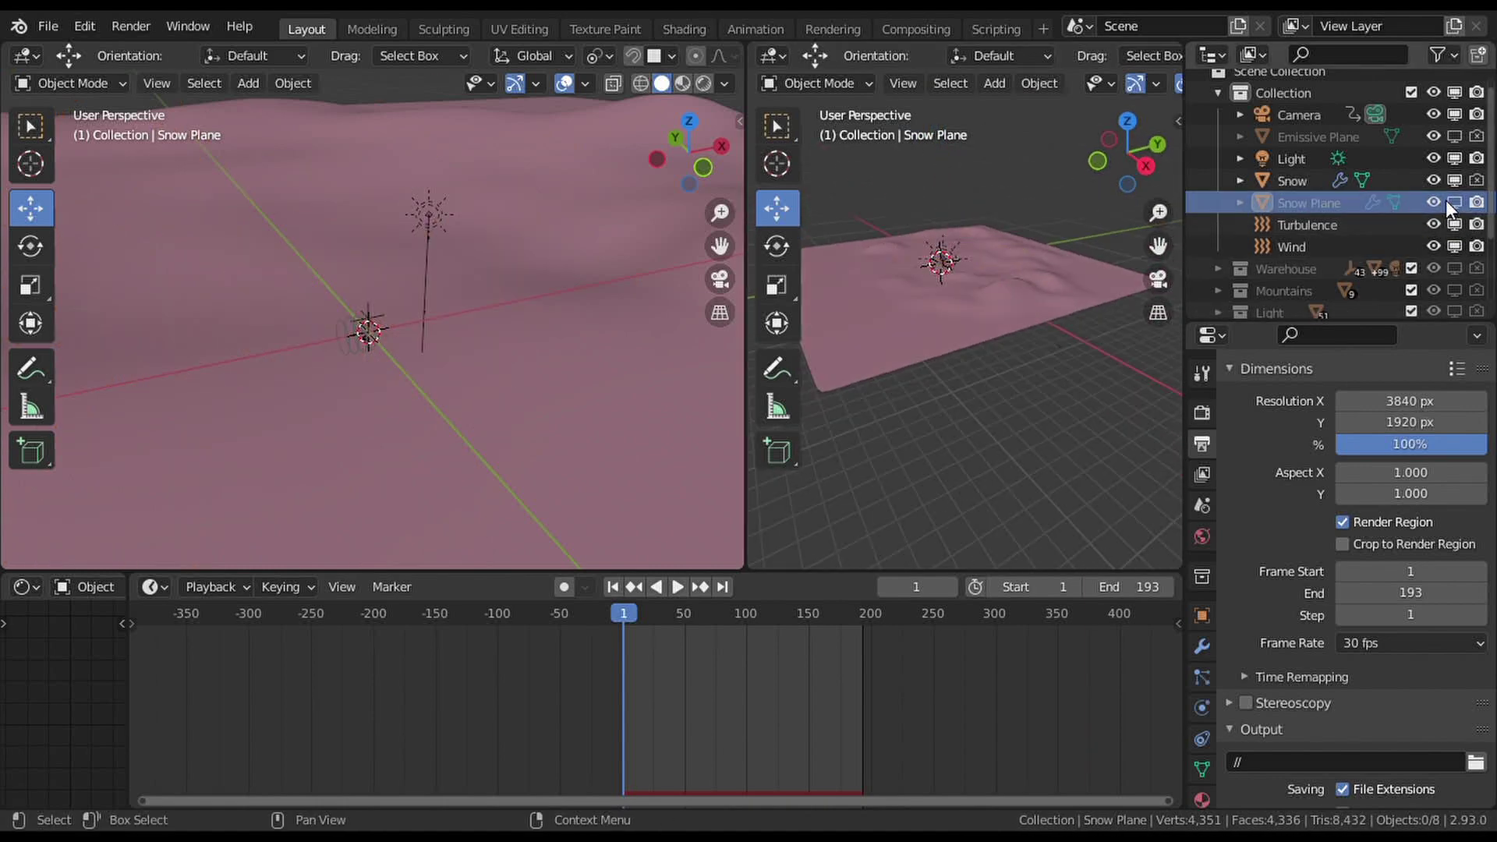
{"action": "left_click", "coordinate": [1454, 181]}
{"action": "left_click", "coordinate": [1310, 202]}
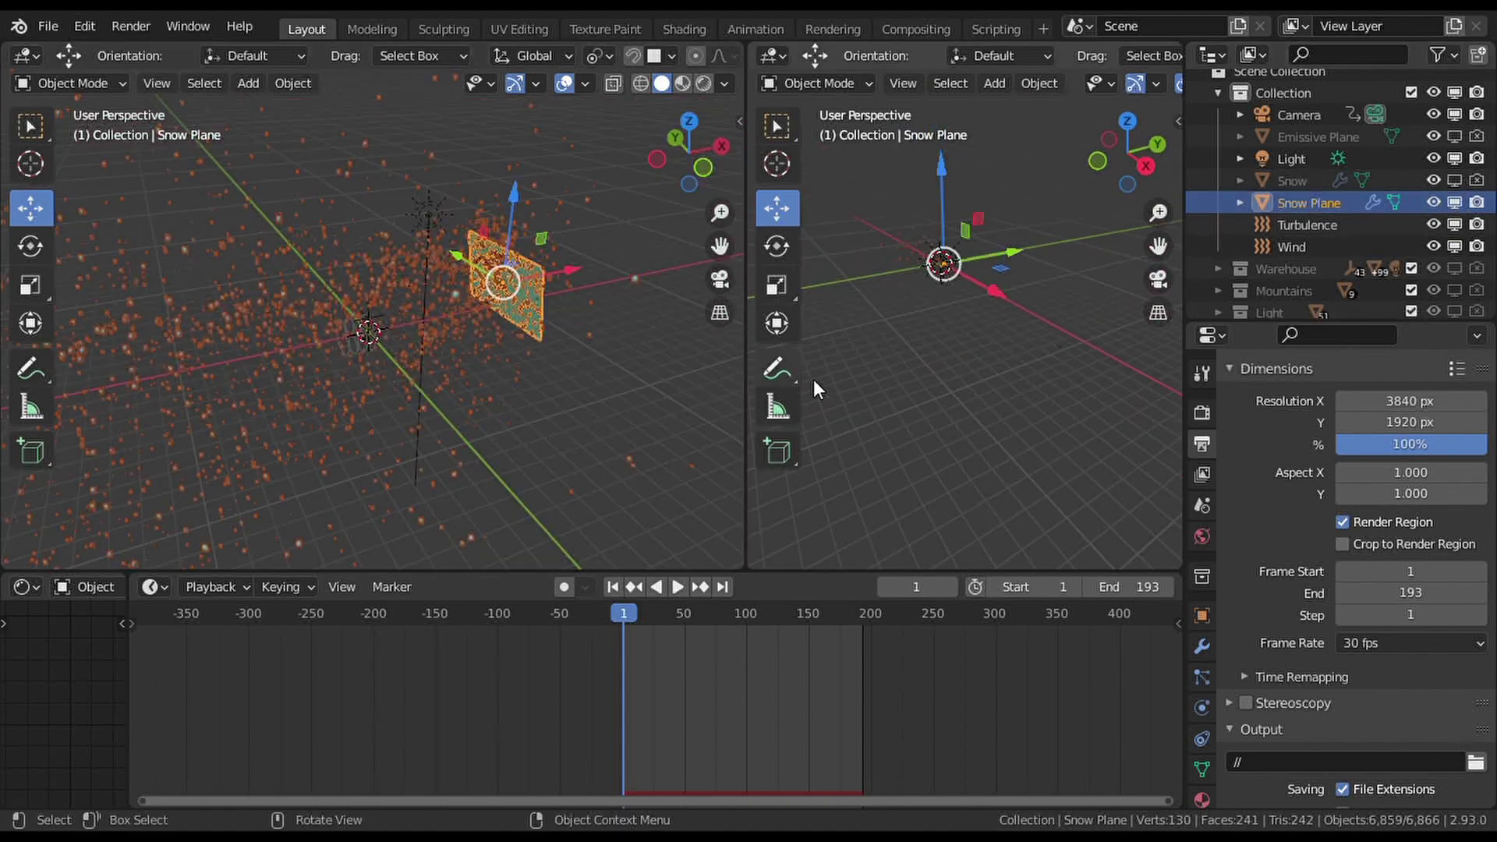
Check the output resolution, frame range and file format settings, and bring the Snow Flakes collection's icospheres into view.
{"action": "scroll", "coordinate": [1226, 542], "scroll_direction": "down", "scroll_amount": 6}
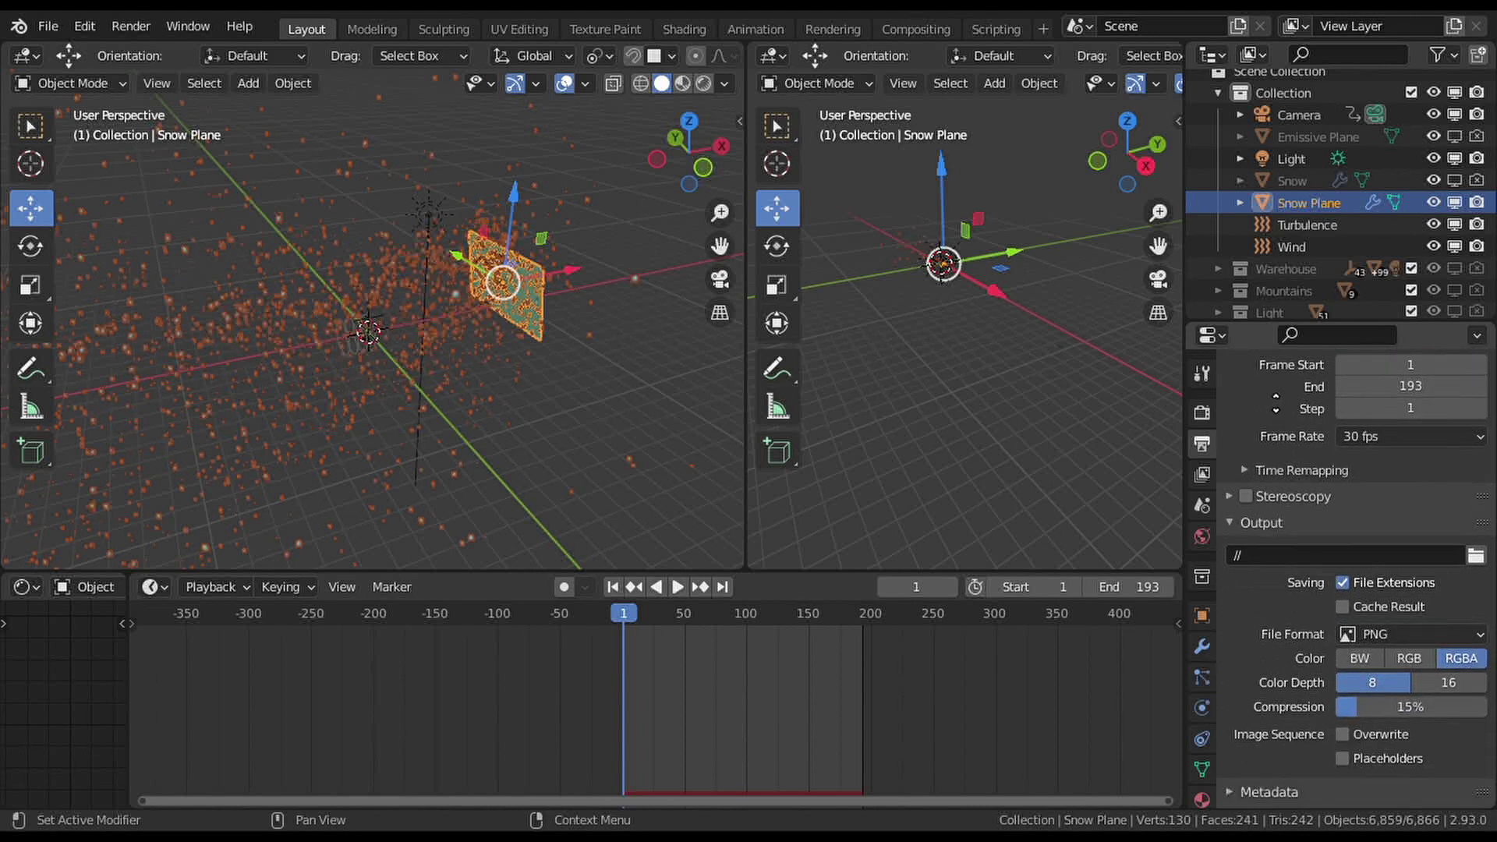
{"action": "scroll", "coordinate": [1263, 456], "scroll_direction": "up", "scroll_amount": 7}
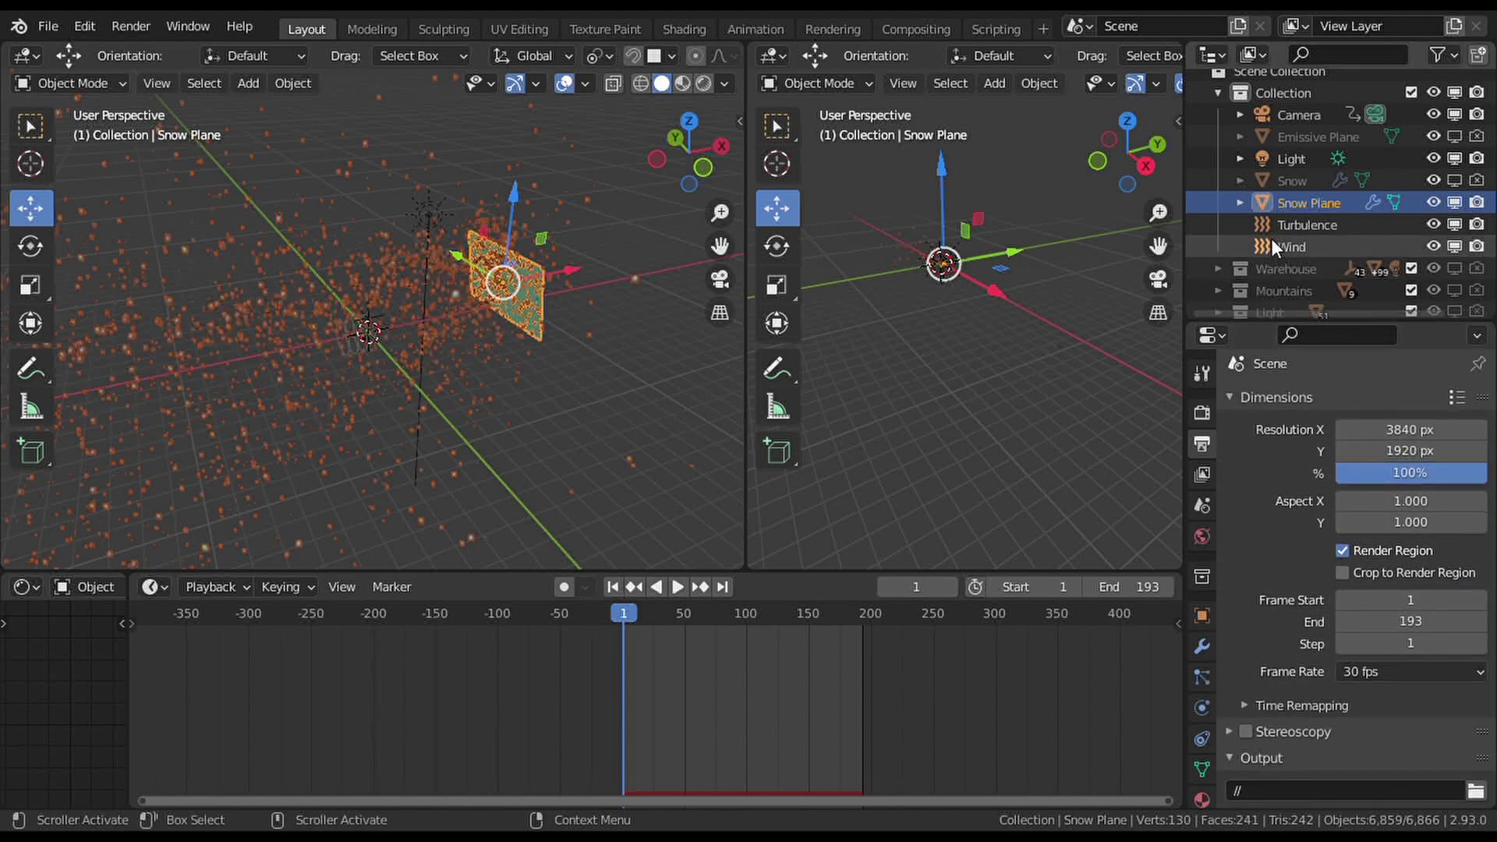
{"action": "scroll", "coordinate": [1270, 239], "scroll_direction": "down", "scroll_amount": 3}
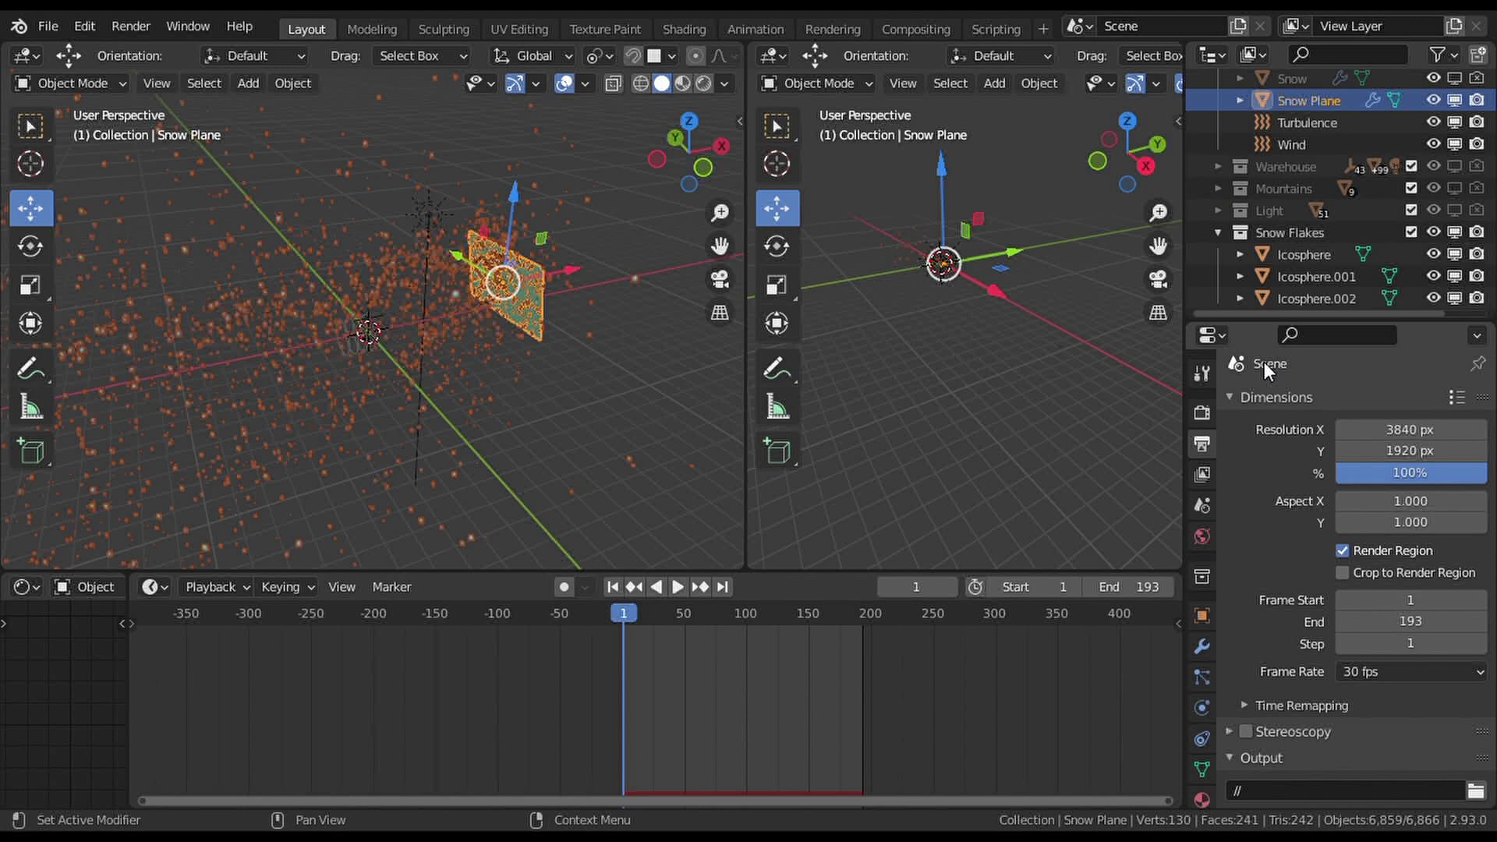
Examine the Snow Plane's particle system, covering emission, cache, velocity, render scale, Show Emitter and the Snow Flakes instance collection.
{"action": "left_click", "coordinate": [1199, 675]}
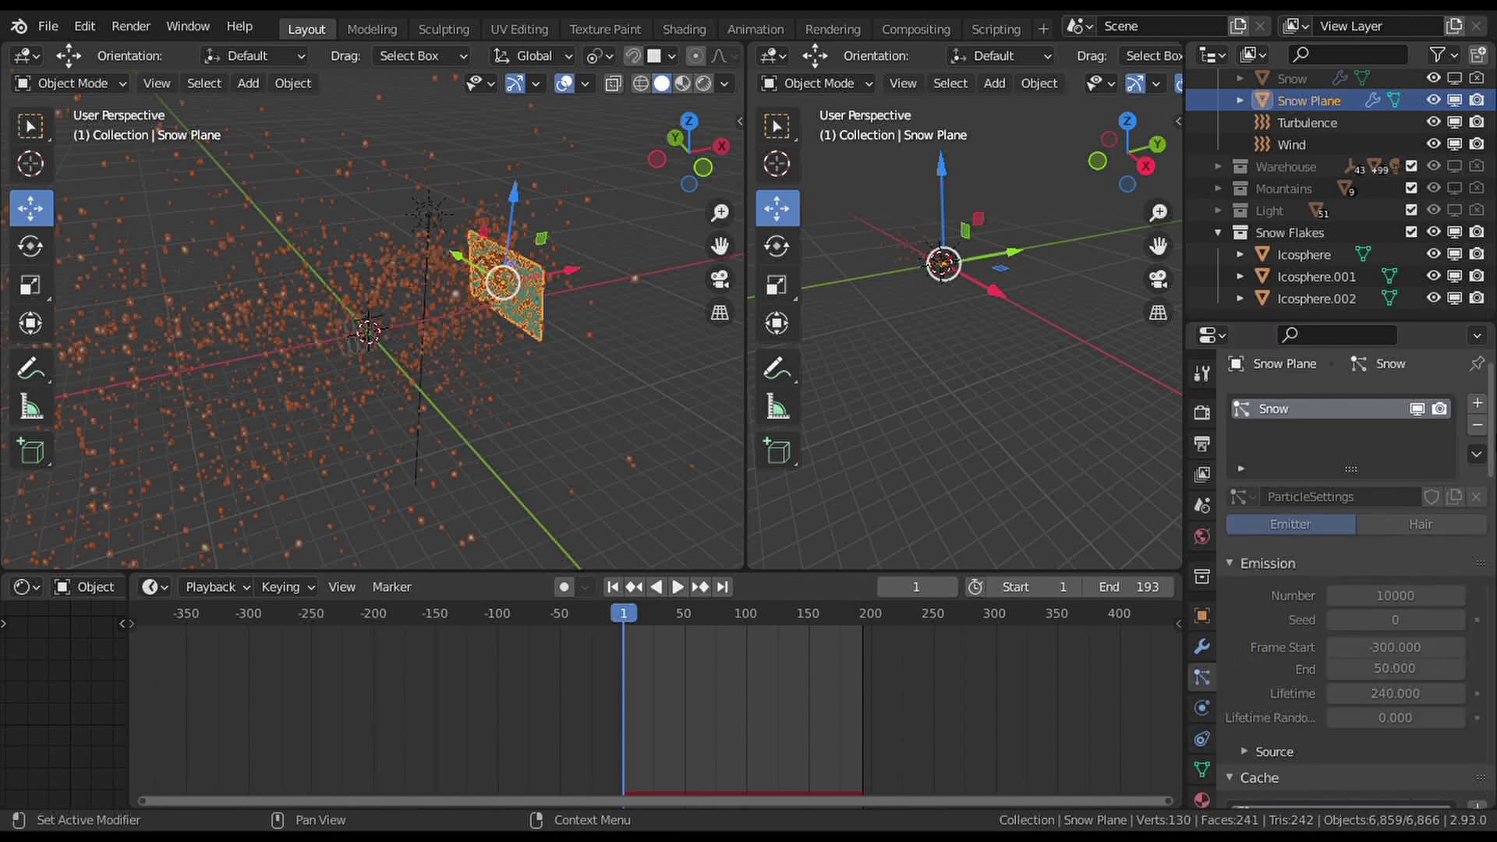
{"action": "scroll", "coordinate": [1303, 628], "scroll_direction": "down", "scroll_amount": 1}
{"action": "scroll", "coordinate": [1357, 585], "scroll_direction": "down", "scroll_amount": 4}
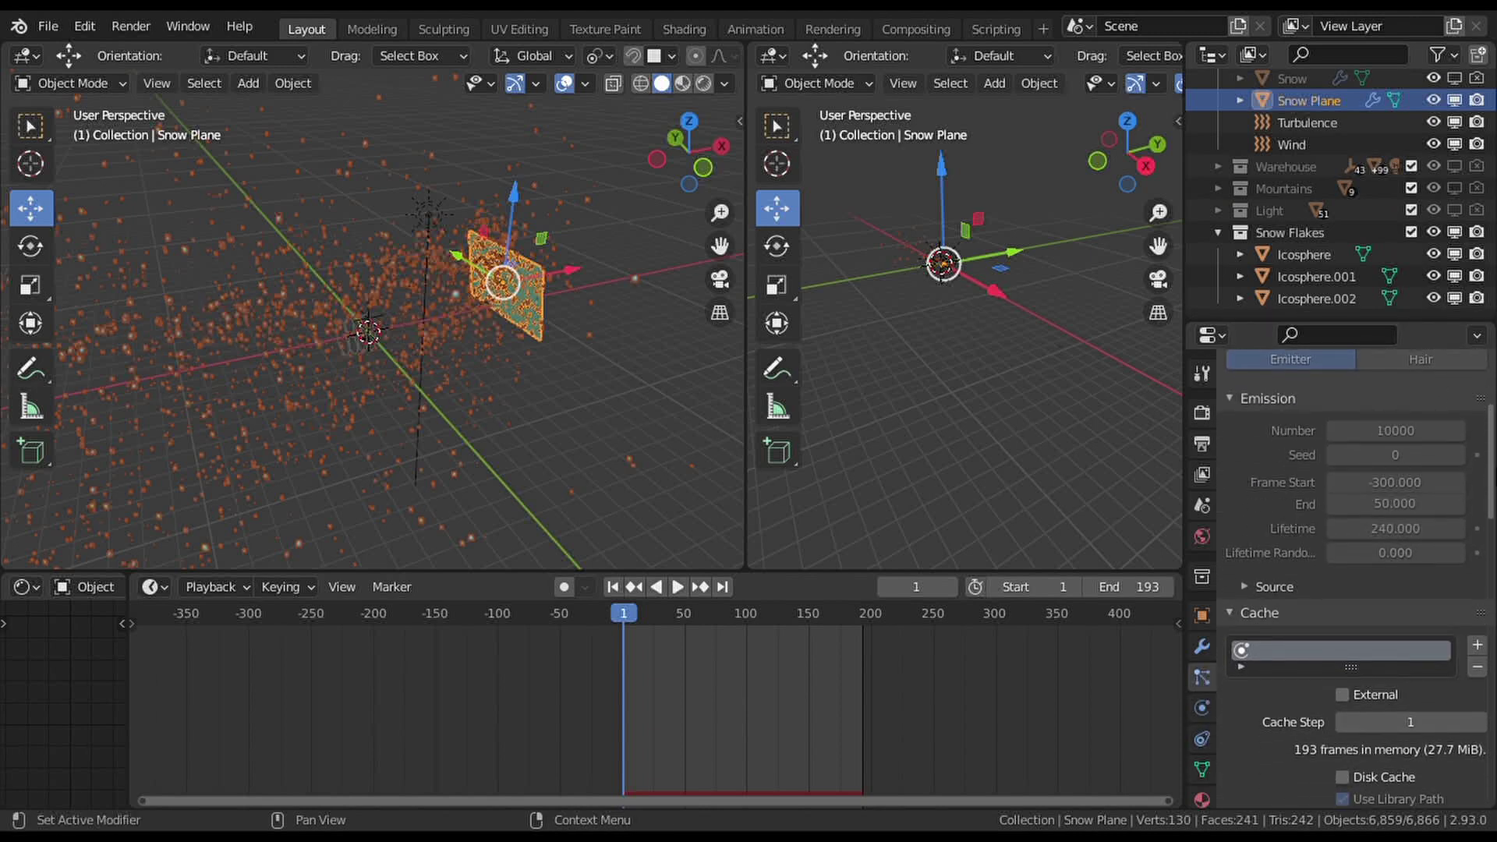
{"action": "scroll", "coordinate": [1357, 584], "scroll_direction": "down", "scroll_amount": 8}
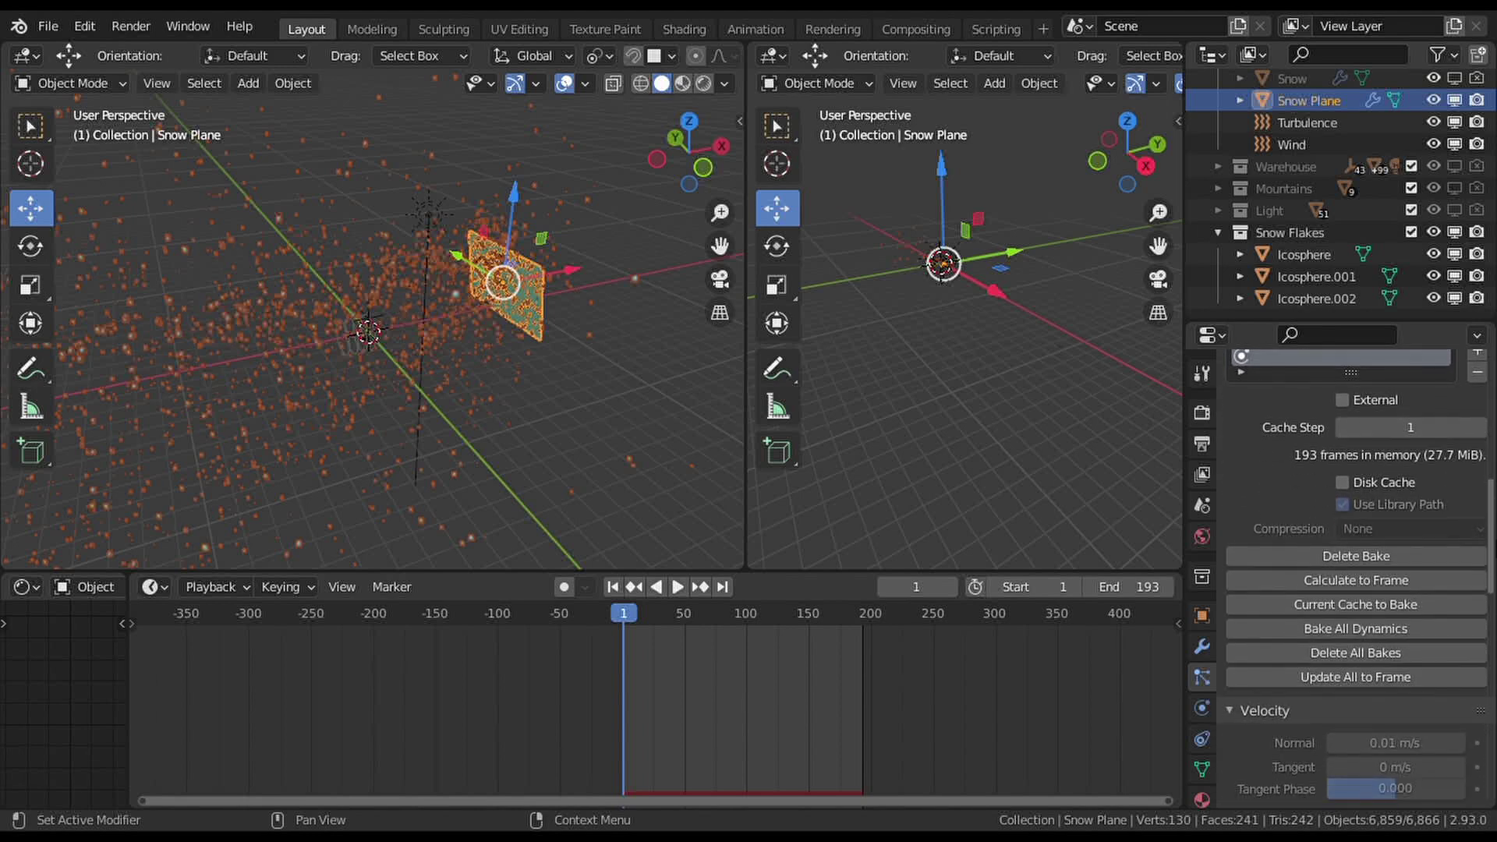
{"action": "scroll", "coordinate": [1357, 585], "scroll_direction": "down", "scroll_amount": 10}
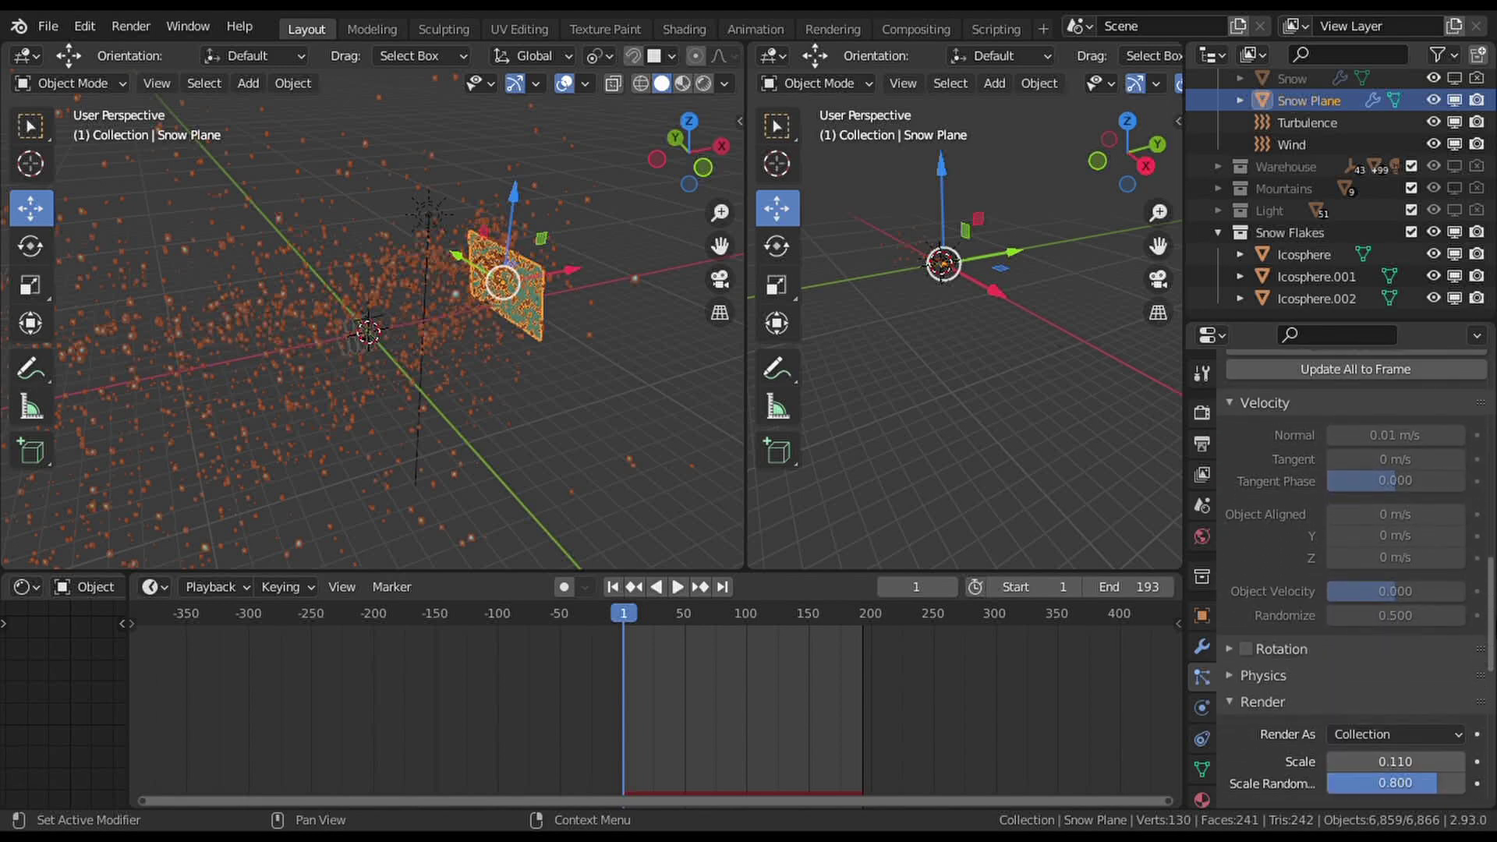
{"action": "scroll", "coordinate": [1378, 592], "scroll_direction": "down", "scroll_amount": 7}
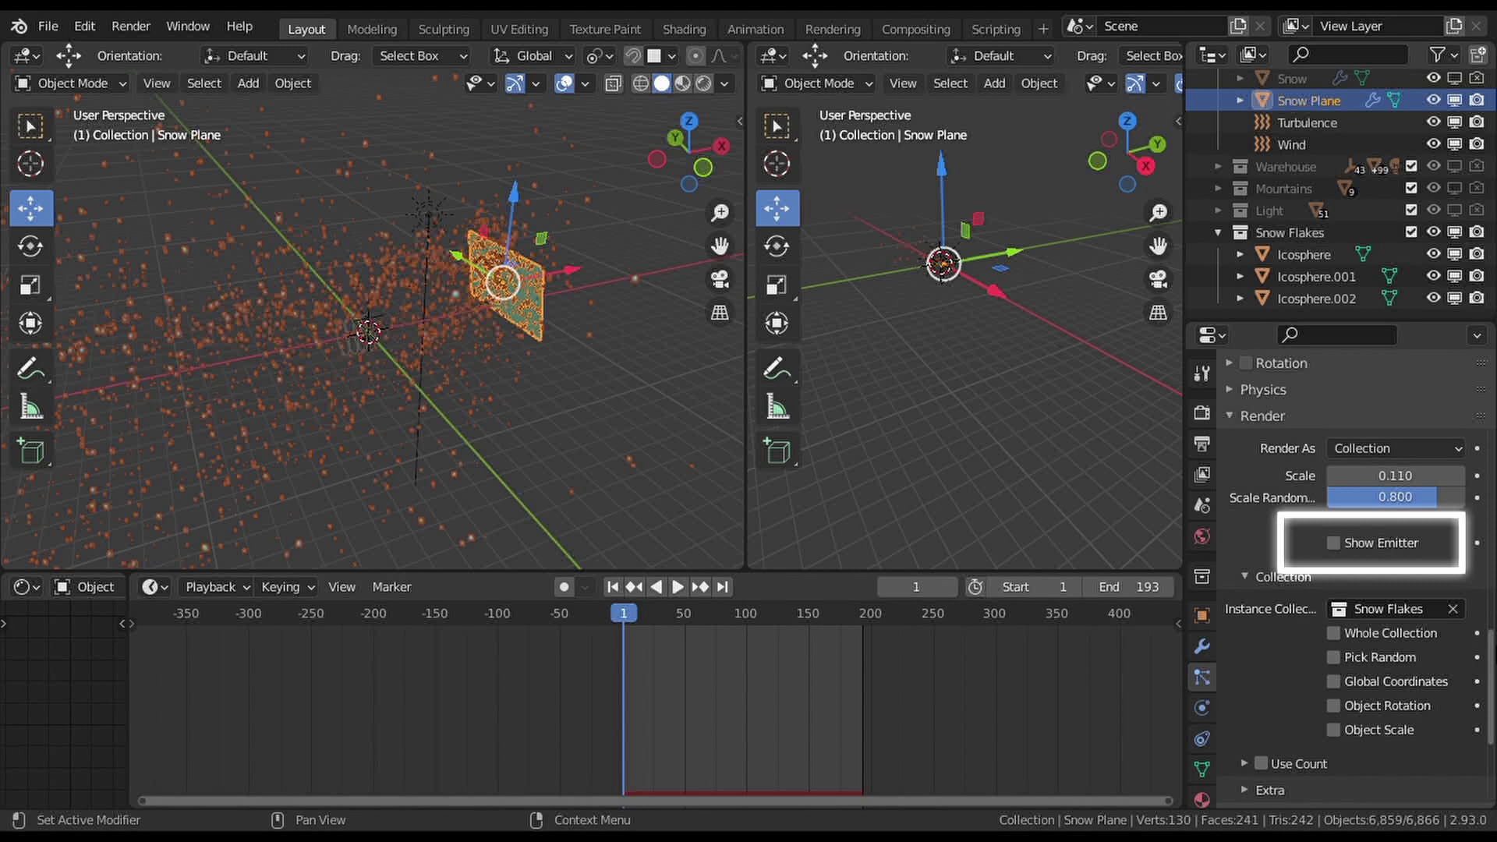
{"action": "scroll", "coordinate": [1341, 584], "scroll_direction": "down", "scroll_amount": 6}
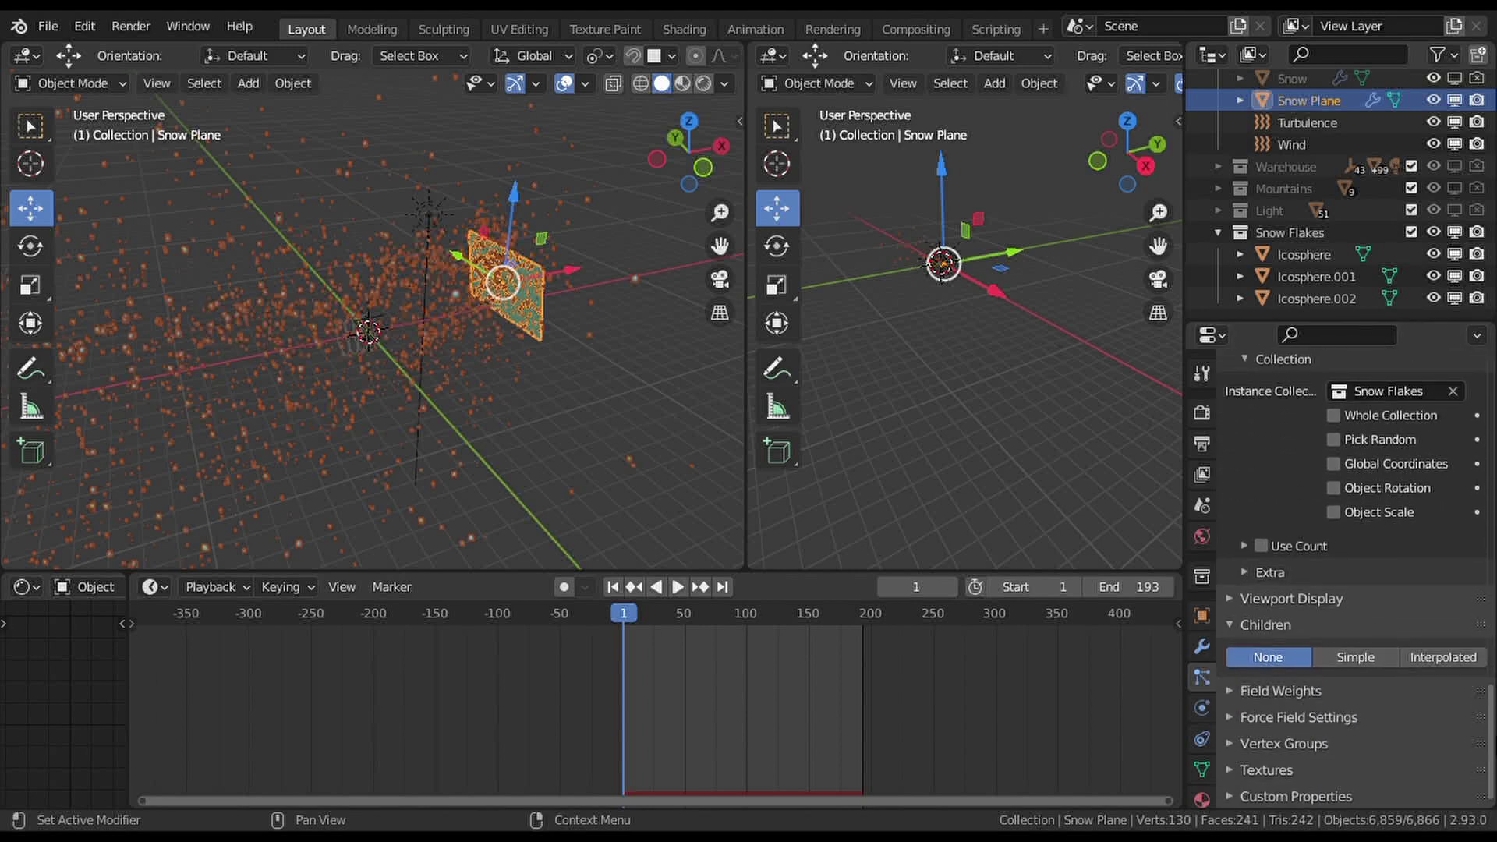
{"action": "scroll", "coordinate": [1481, 735], "scroll_direction": "up", "scroll_amount": 1}
{"action": "scroll", "coordinate": [1481, 735], "scroll_direction": "down", "scroll_amount": 1}
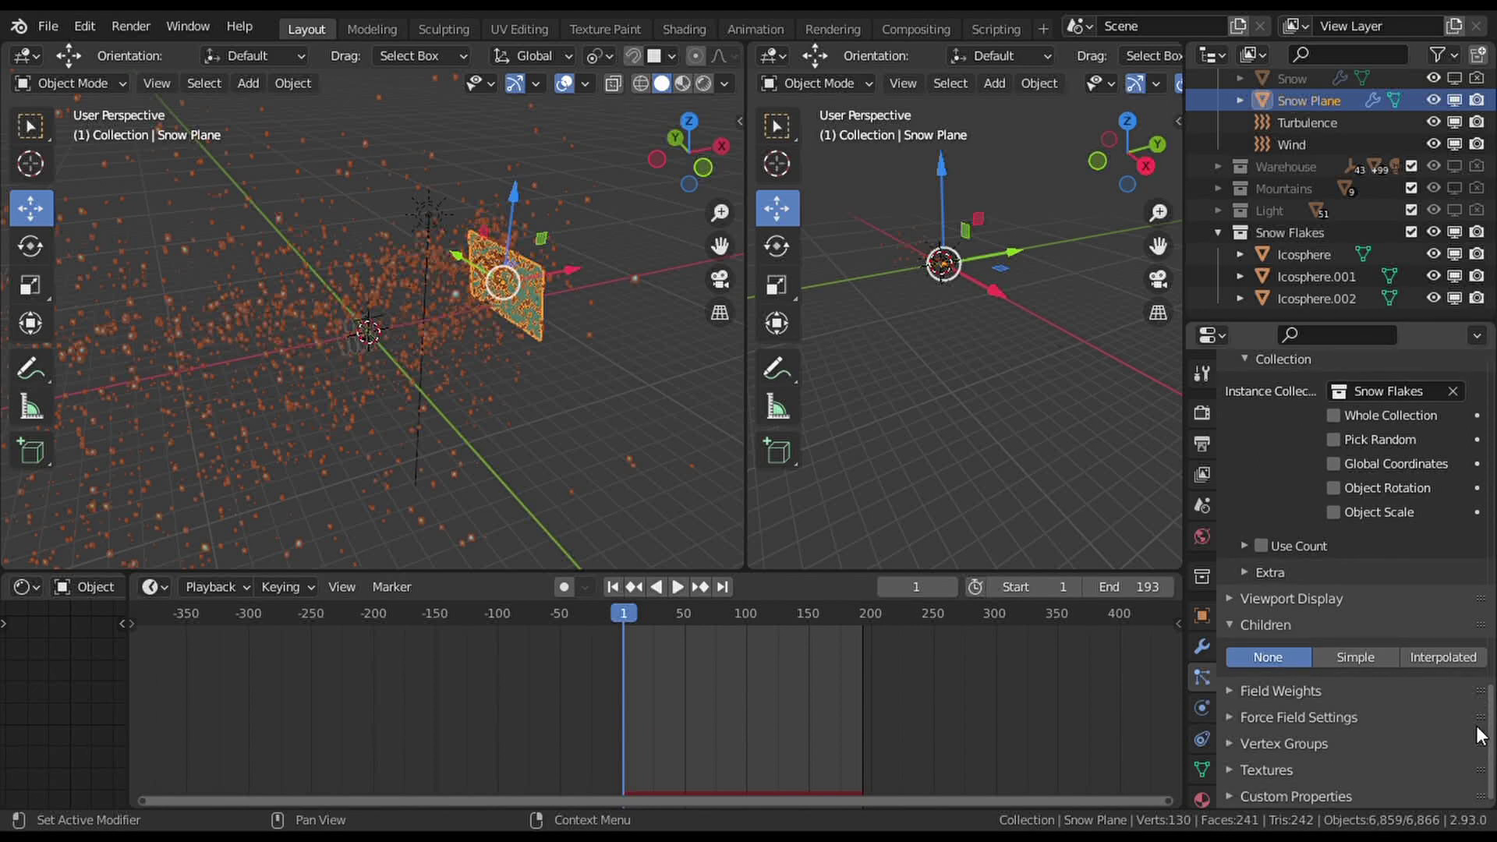
Inspect the Snow particle system's Force Field Settings, collapse them, and expand Field Weights to view gravity and the other weights.
{"action": "left_click", "coordinate": [1358, 718]}
{"action": "scroll", "coordinate": [1484, 709], "scroll_direction": "down", "scroll_amount": 5}
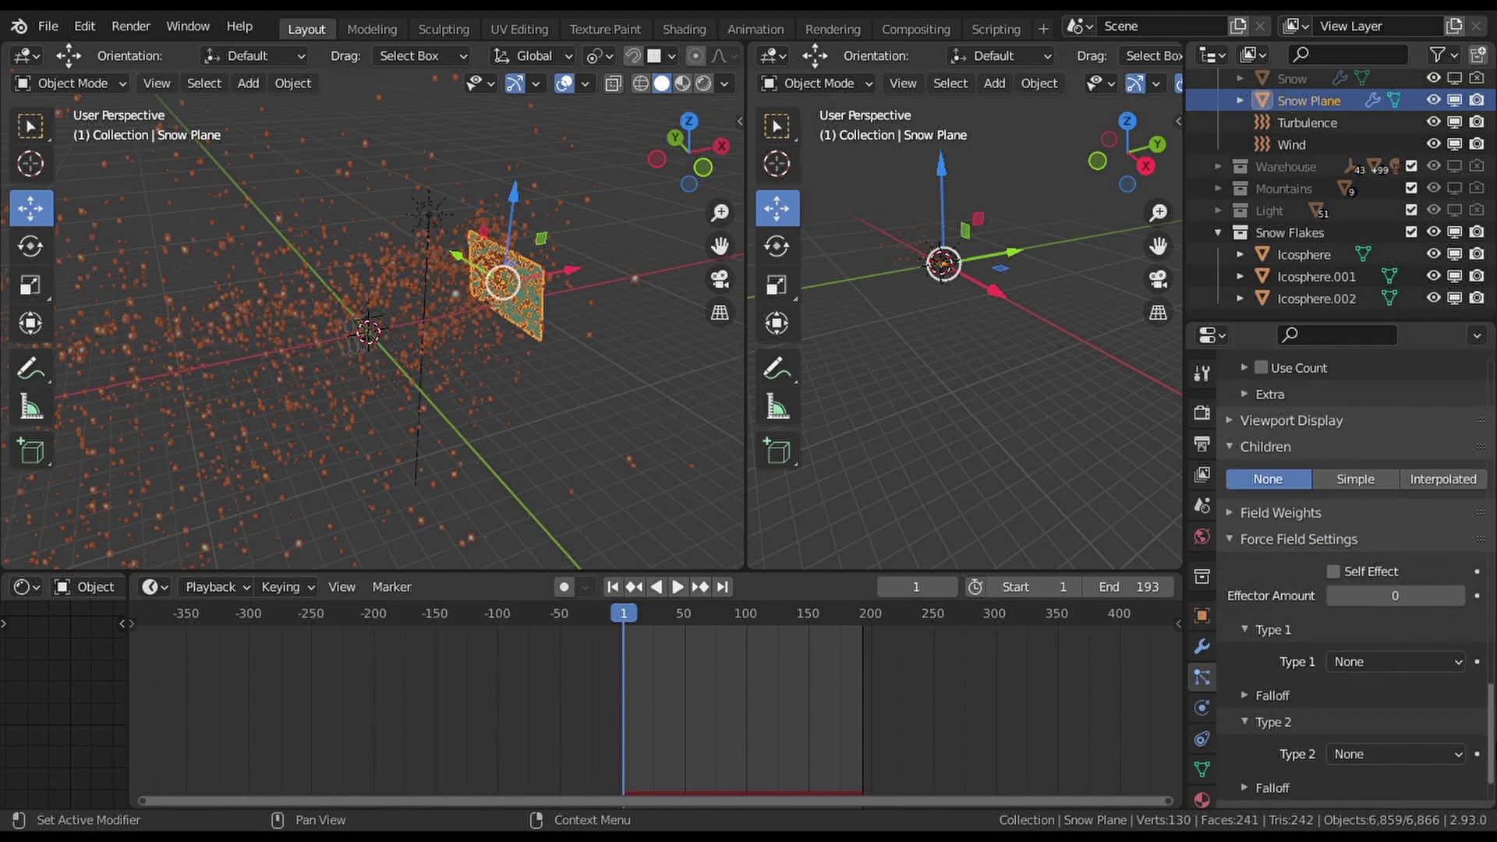
{"action": "scroll", "coordinate": [1429, 686], "scroll_direction": "down", "scroll_amount": 3}
{"action": "left_click", "coordinate": [1258, 468]}
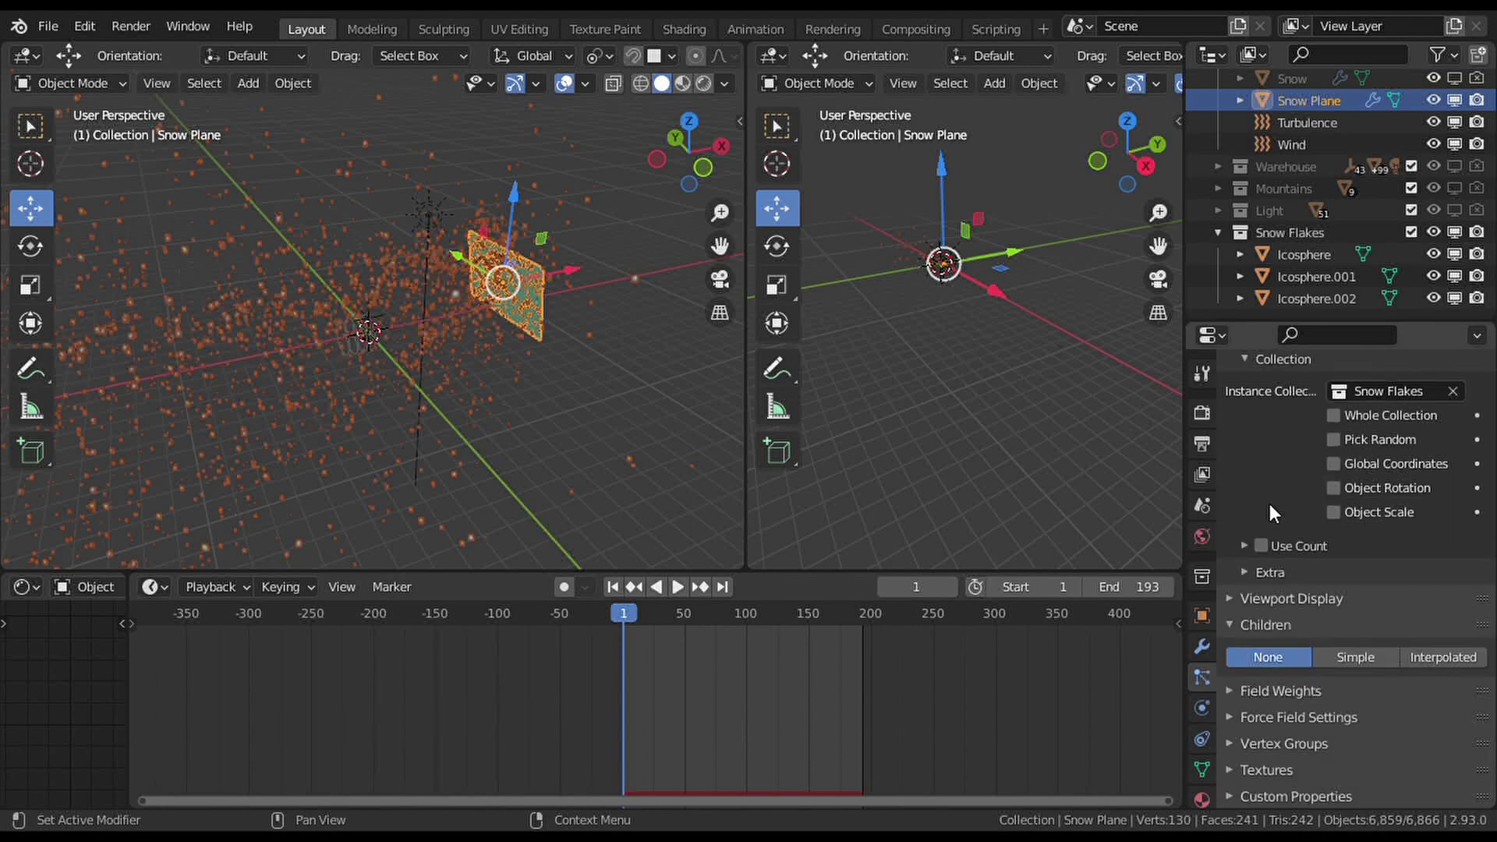
{"action": "left_click", "coordinate": [1253, 690]}
{"action": "scroll", "coordinate": [1466, 651], "scroll_direction": "down", "scroll_amount": 10}
{"action": "scroll", "coordinate": [1355, 579], "scroll_direction": "up", "scroll_amount": 2}
{"action": "scroll", "coordinate": [1373, 555], "scroll_direction": "down", "scroll_amount": 1}
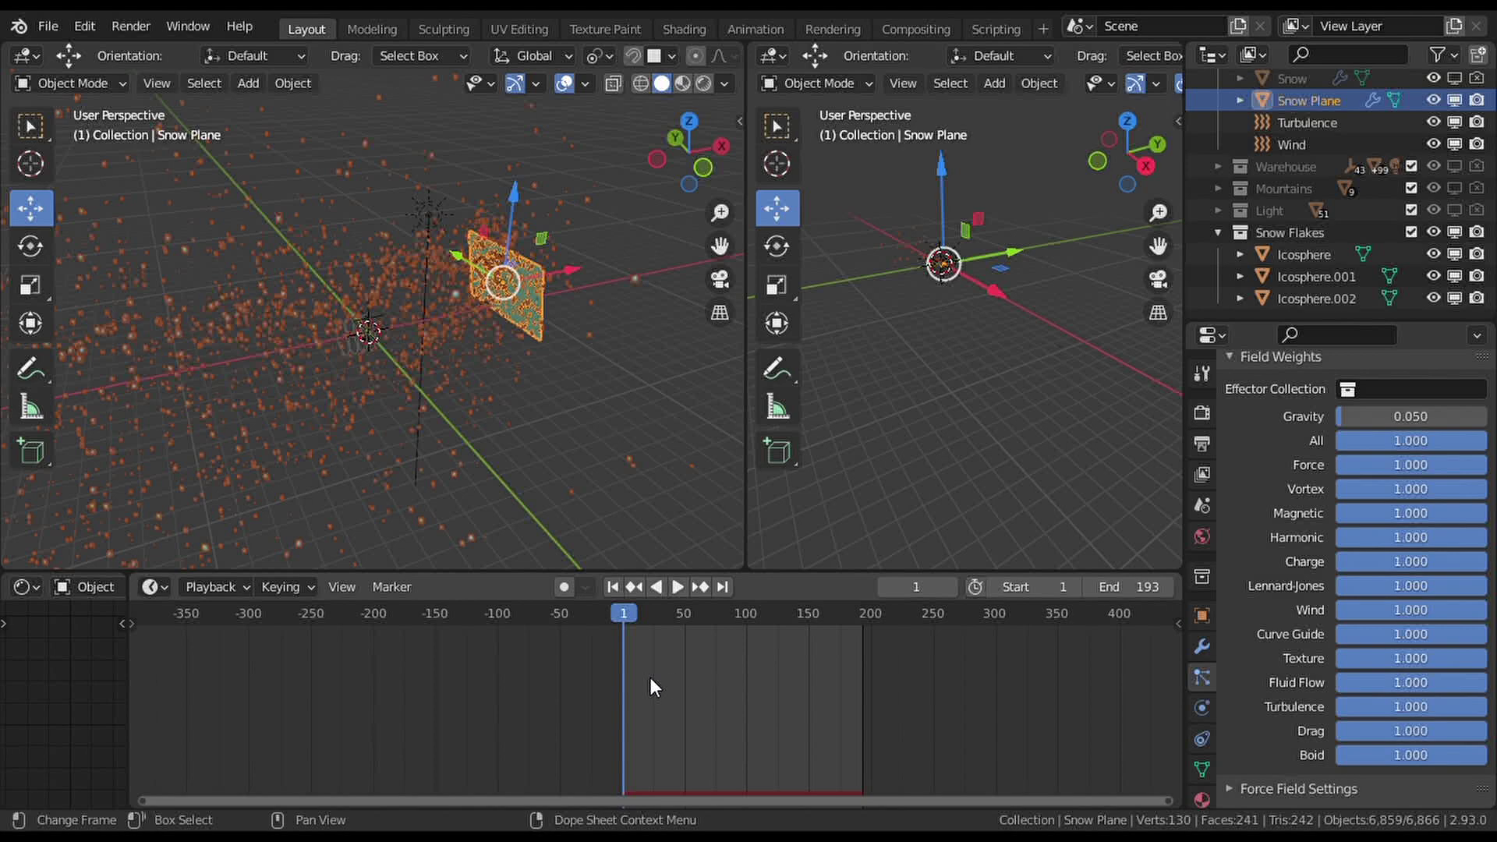
Play the snow animation and scrub through the timeline to preview the particles' motion.
{"action": "key", "text": "space"}
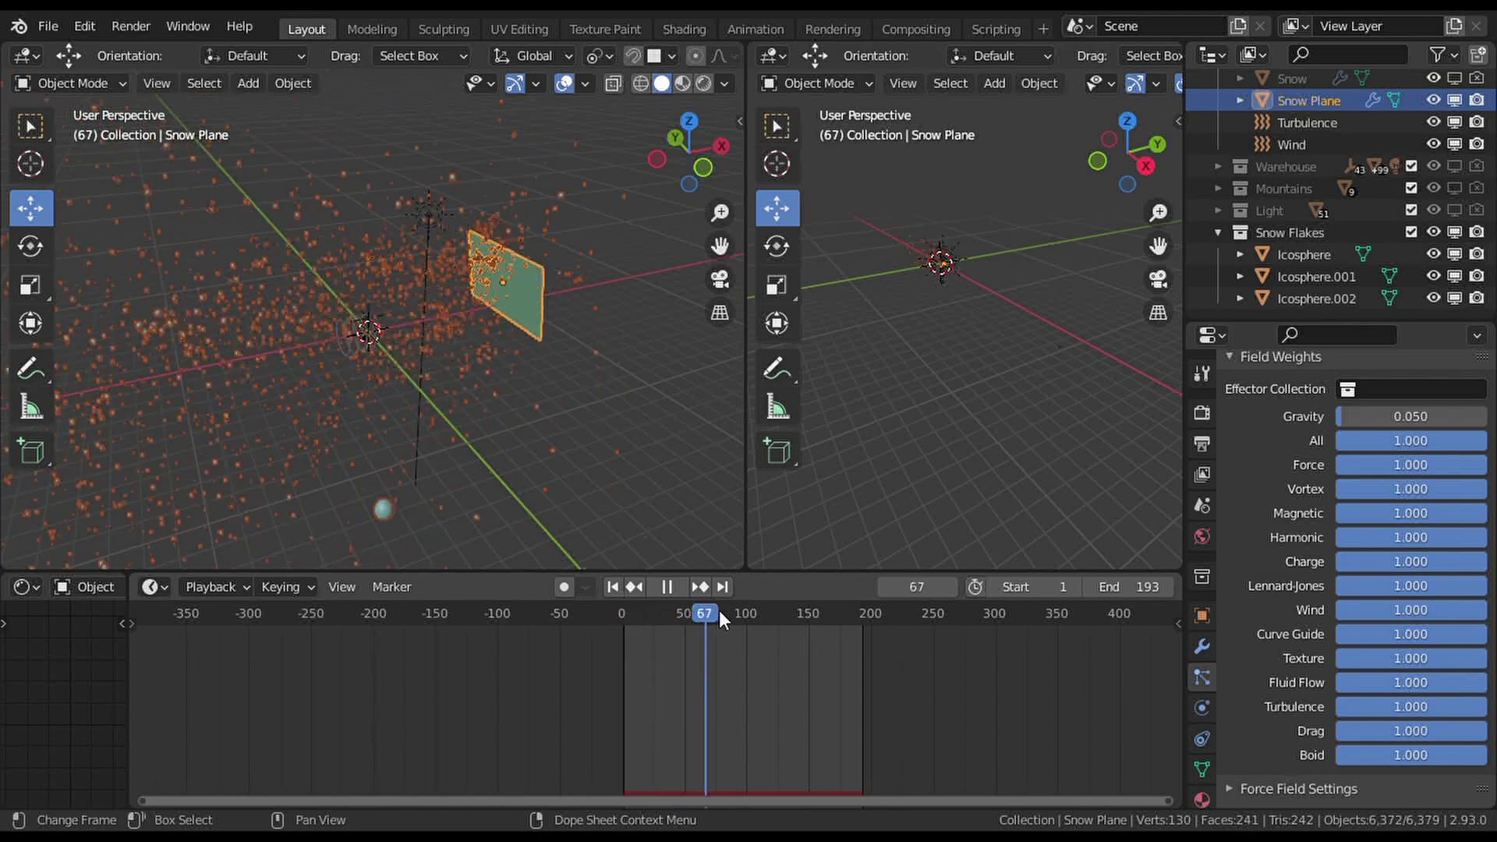
{"action": "left_click_drag", "start_coordinate": [753, 610], "coordinate": [877, 613]}
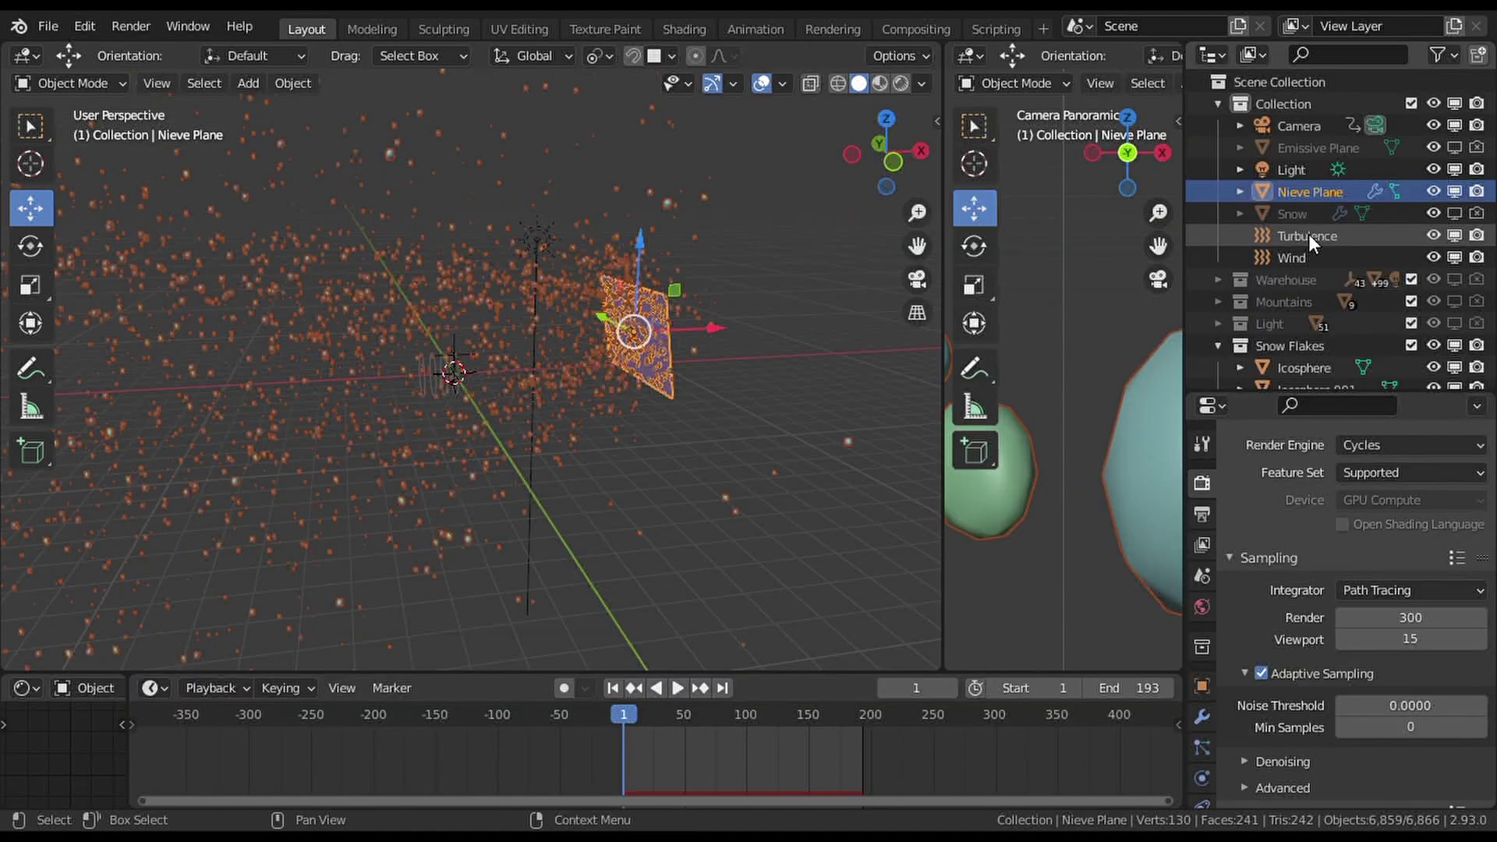
Select the Turbulence object and examine its force field's type, shape, strength, size, noise and falloff settings.
{"action": "left_click", "coordinate": [1308, 233]}
{"action": "left_click", "coordinate": [1202, 717]}
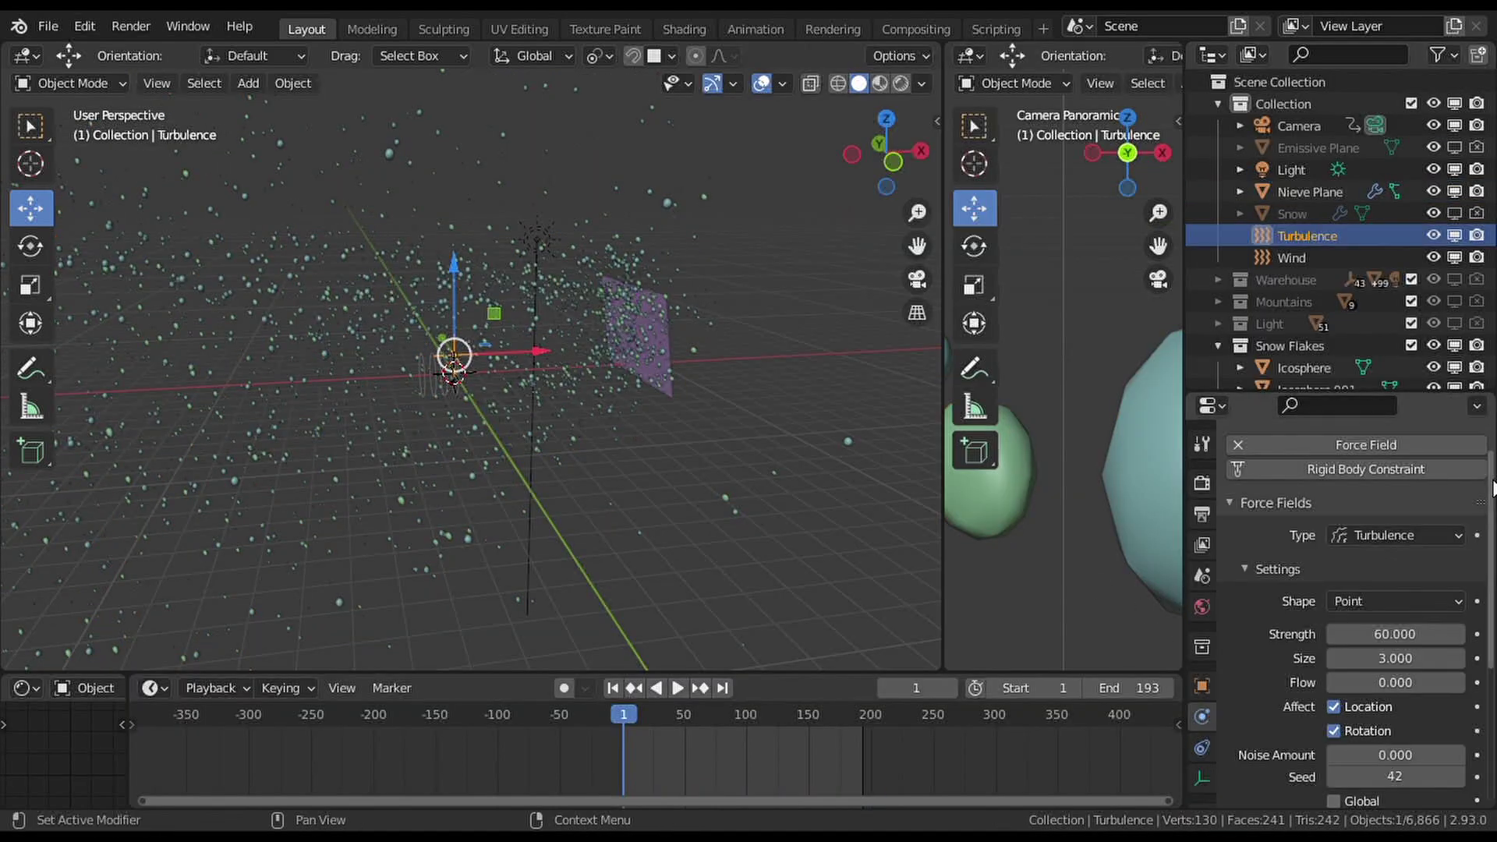
{"action": "scroll", "coordinate": [1493, 488], "scroll_direction": "up", "scroll_amount": 2}
{"action": "scroll", "coordinate": [1492, 456], "scroll_direction": "down", "scroll_amount": 8}
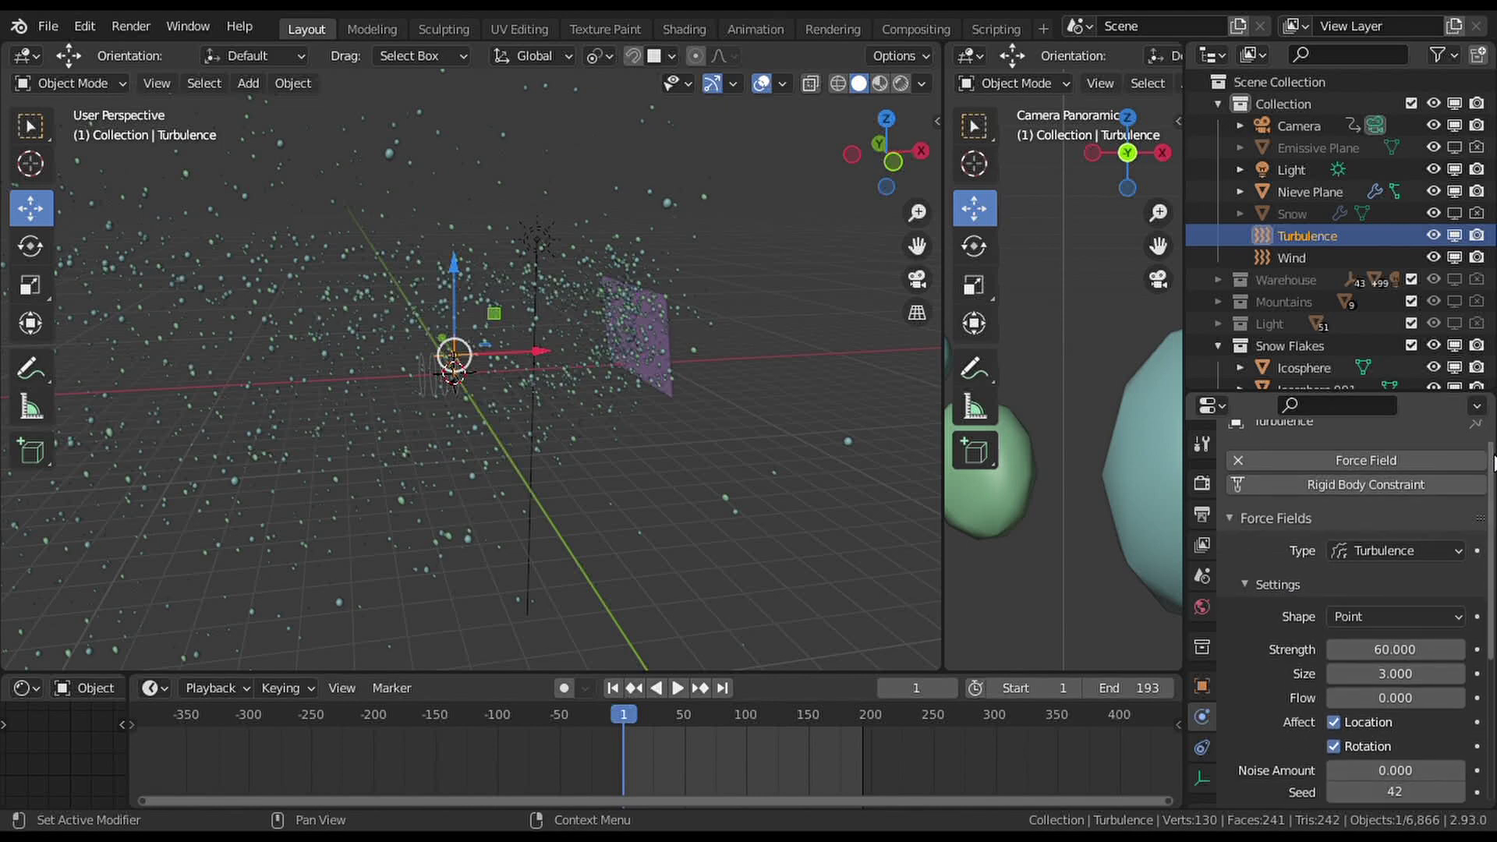
{"action": "scroll", "coordinate": [1492, 457], "scroll_direction": "down", "scroll_amount": 3}
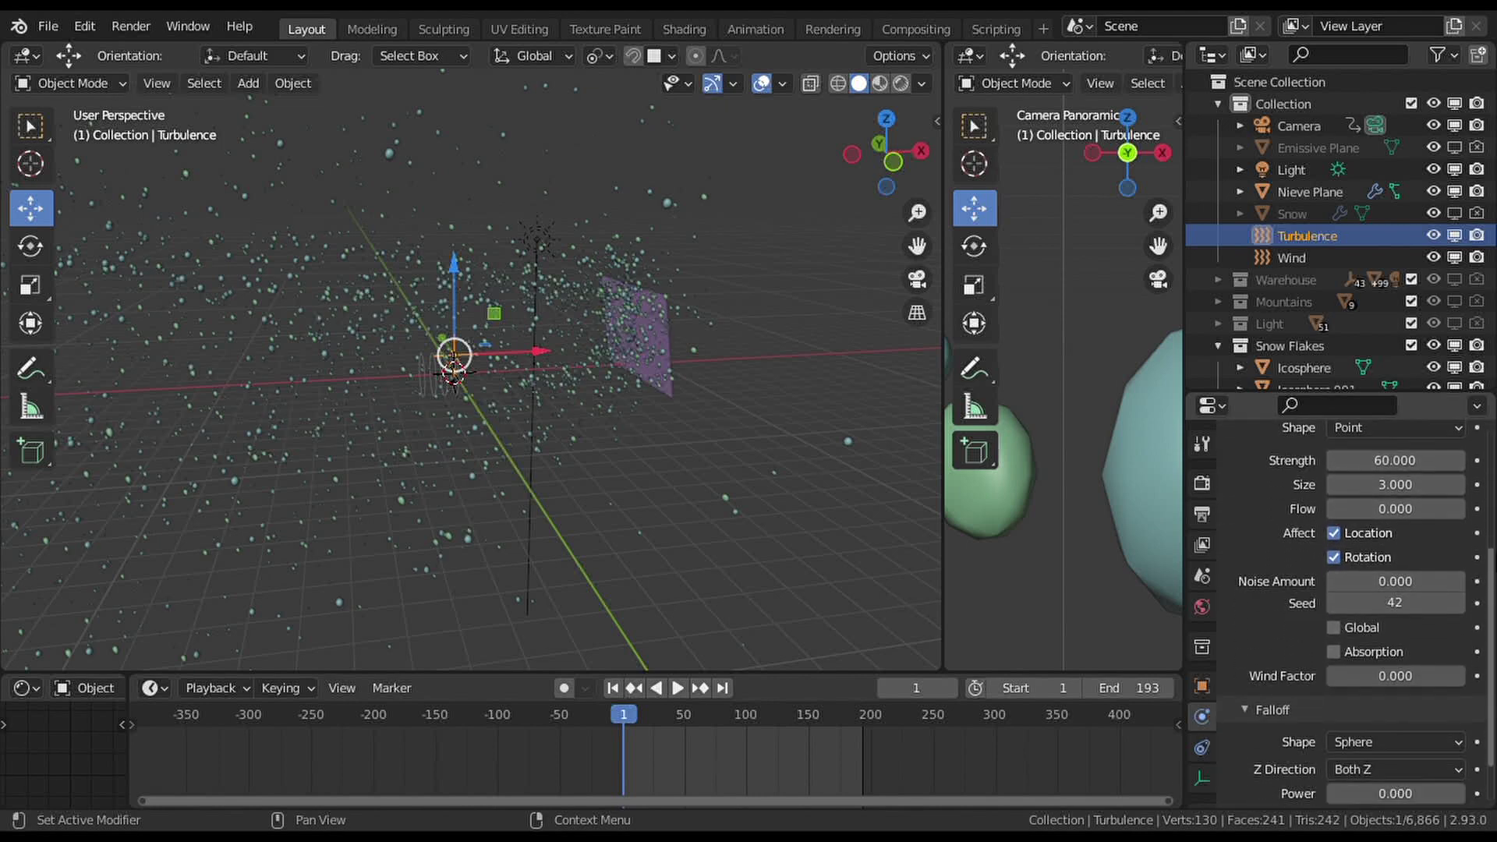
{"action": "scroll", "coordinate": [1341, 592], "scroll_direction": "up", "scroll_amount": 9}
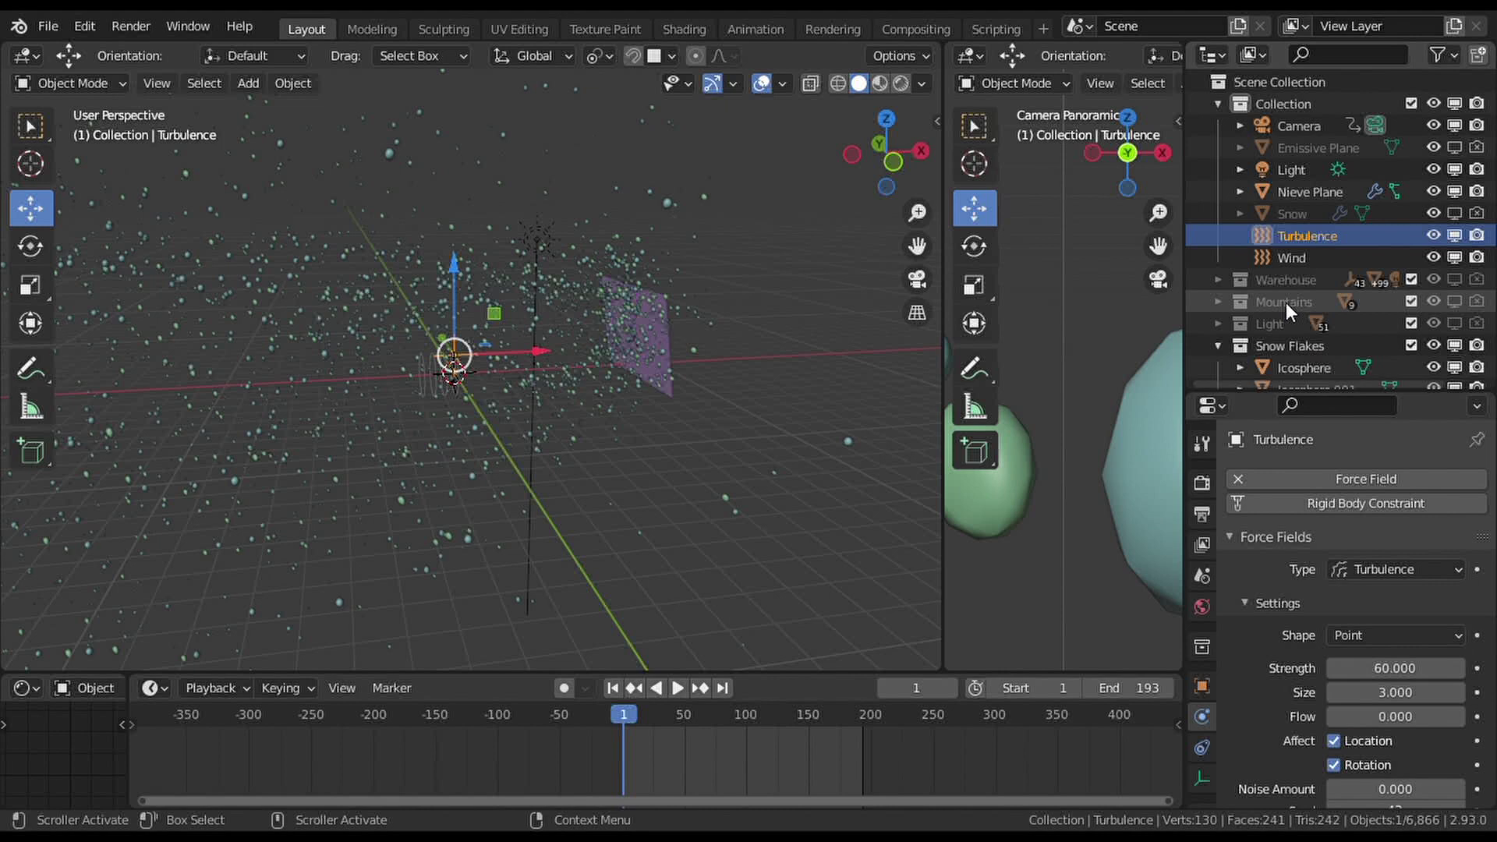
Select the Wind object and examine its force field's shape, strength, flow and noise settings.
{"action": "left_click", "coordinate": [1303, 251]}
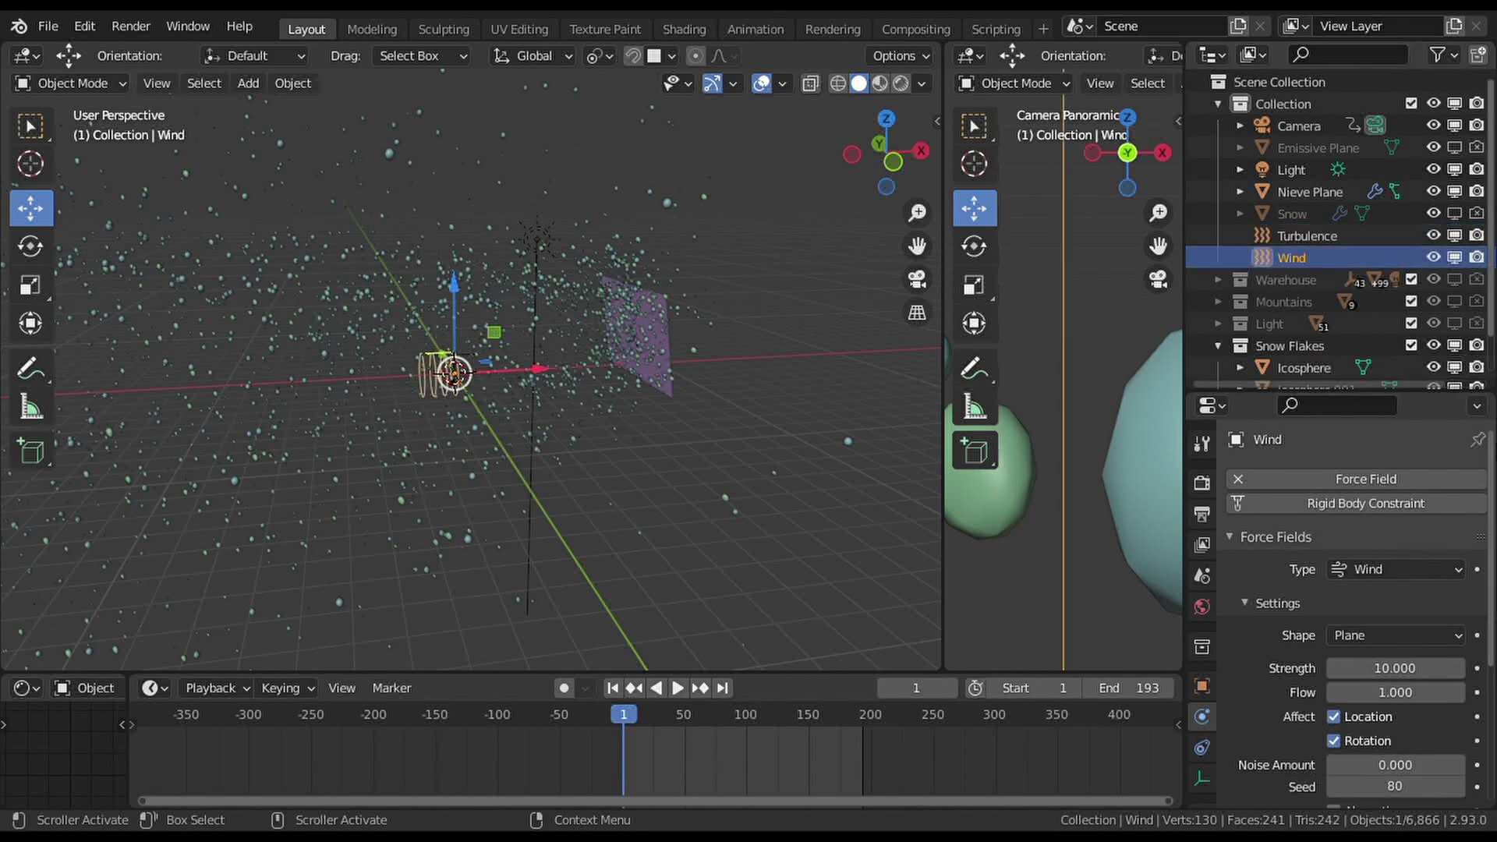
{"action": "scroll", "coordinate": [1492, 450], "scroll_direction": "down", "scroll_amount": 2}
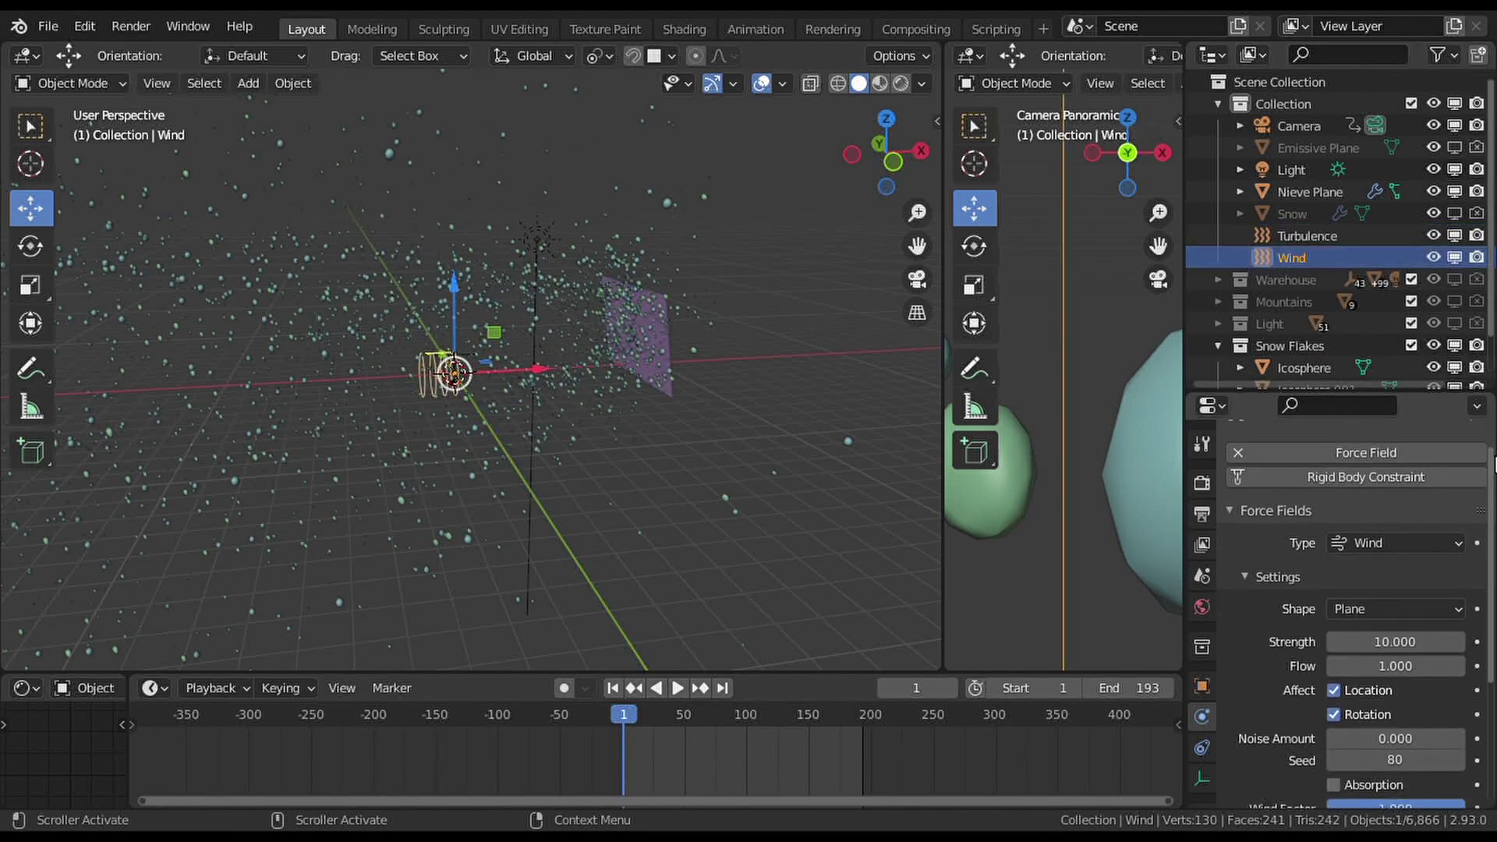
{"action": "scroll", "coordinate": [1356, 608], "scroll_direction": "down", "scroll_amount": 4}
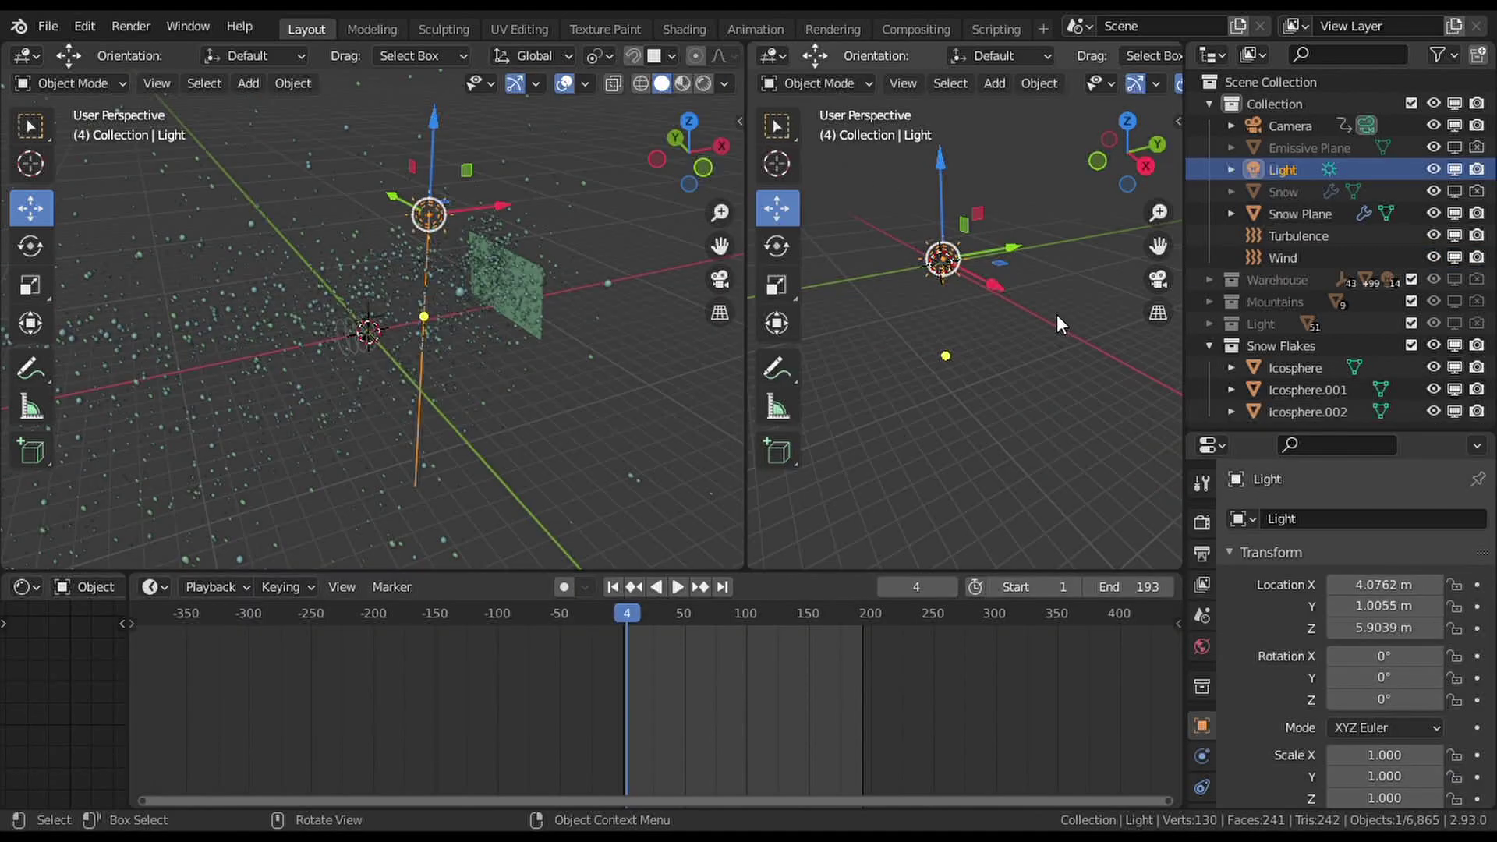
View the snow scene from another angle and inspect the Light object's sun type, color, strength and shadow settings.
{"action": "middle_click_drag", "start_coordinate": [468, 367], "coordinate": [561, 390]}
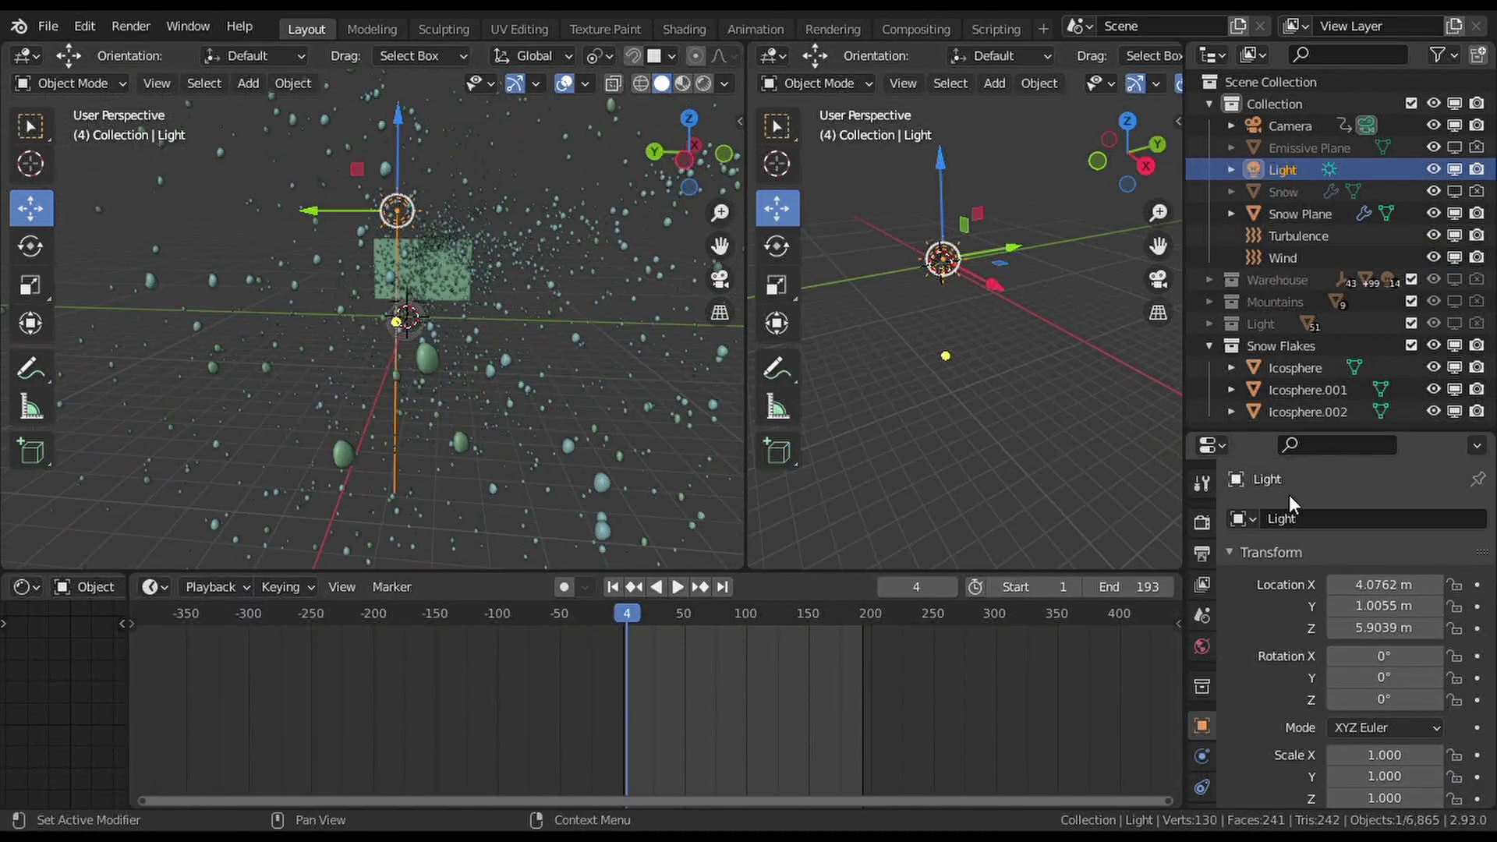
{"action": "scroll", "coordinate": [1201, 655], "scroll_direction": "down", "scroll_amount": 2}
{"action": "left_click", "coordinate": [1203, 741]}
{"action": "left_click", "coordinate": [1369, 640]}
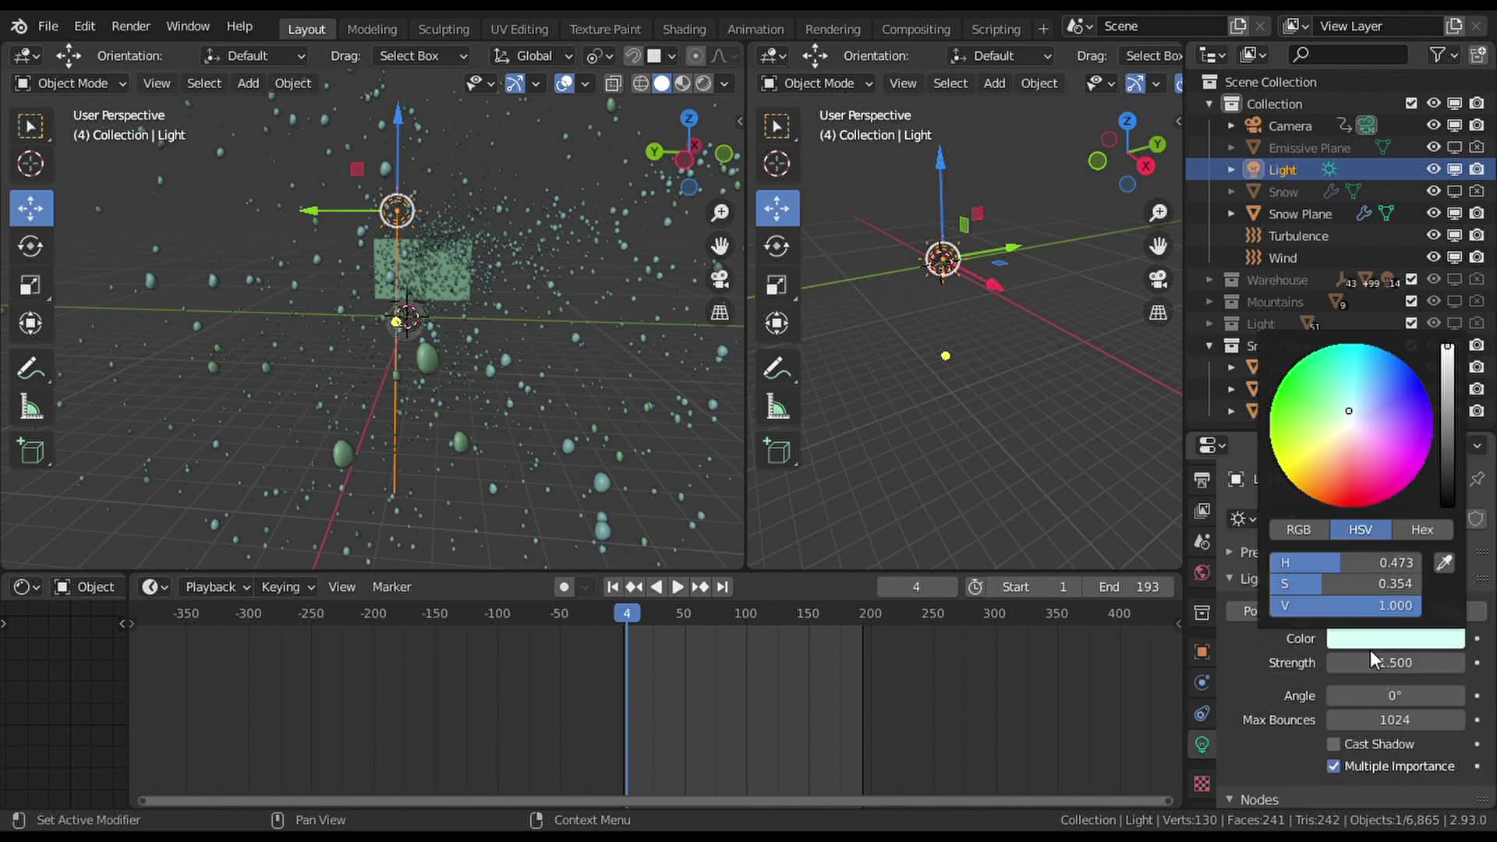
{"action": "left_click", "coordinate": [1364, 639]}
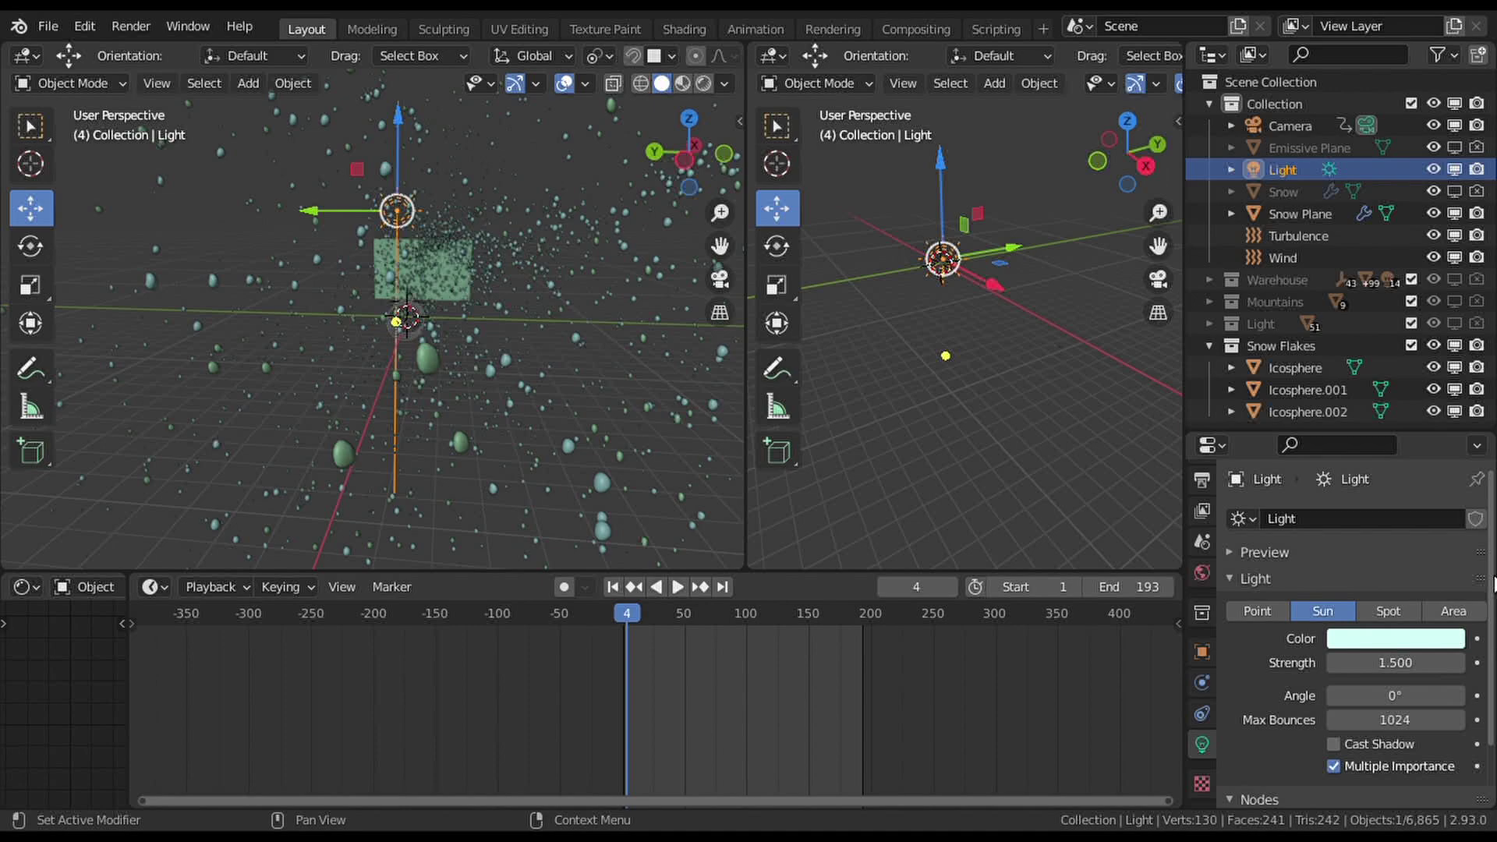
{"action": "scroll", "coordinate": [1450, 624], "scroll_direction": "down", "scroll_amount": 2}
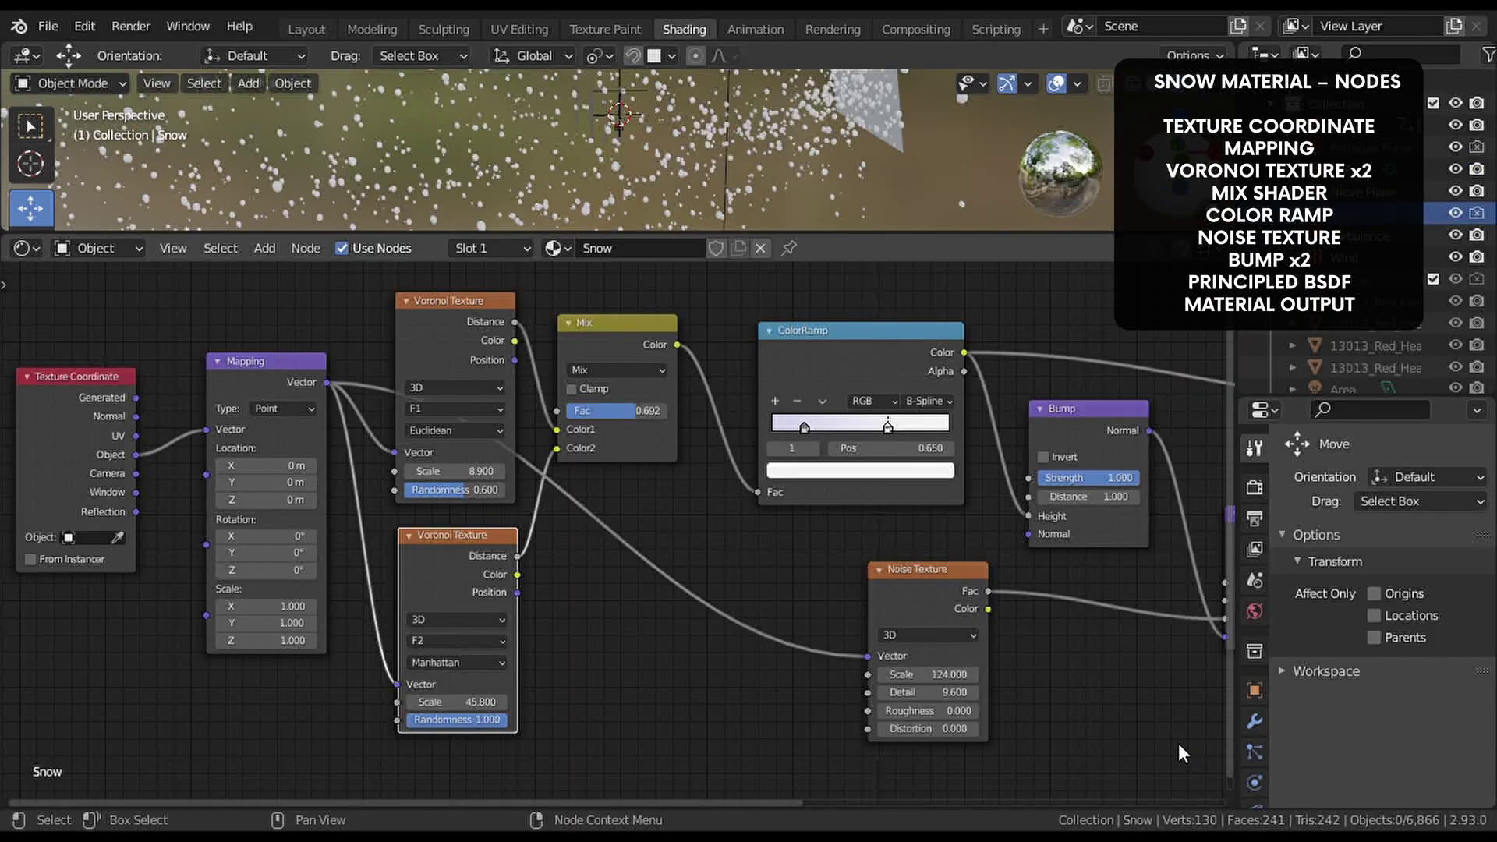
Examine the remaining nodes of the Snow material, following the chain from the Bump and Noise Texture nodes towards the material output.
{"action": "middle_click_drag", "start_coordinate": [1179, 745], "coordinate": [529, 705]}
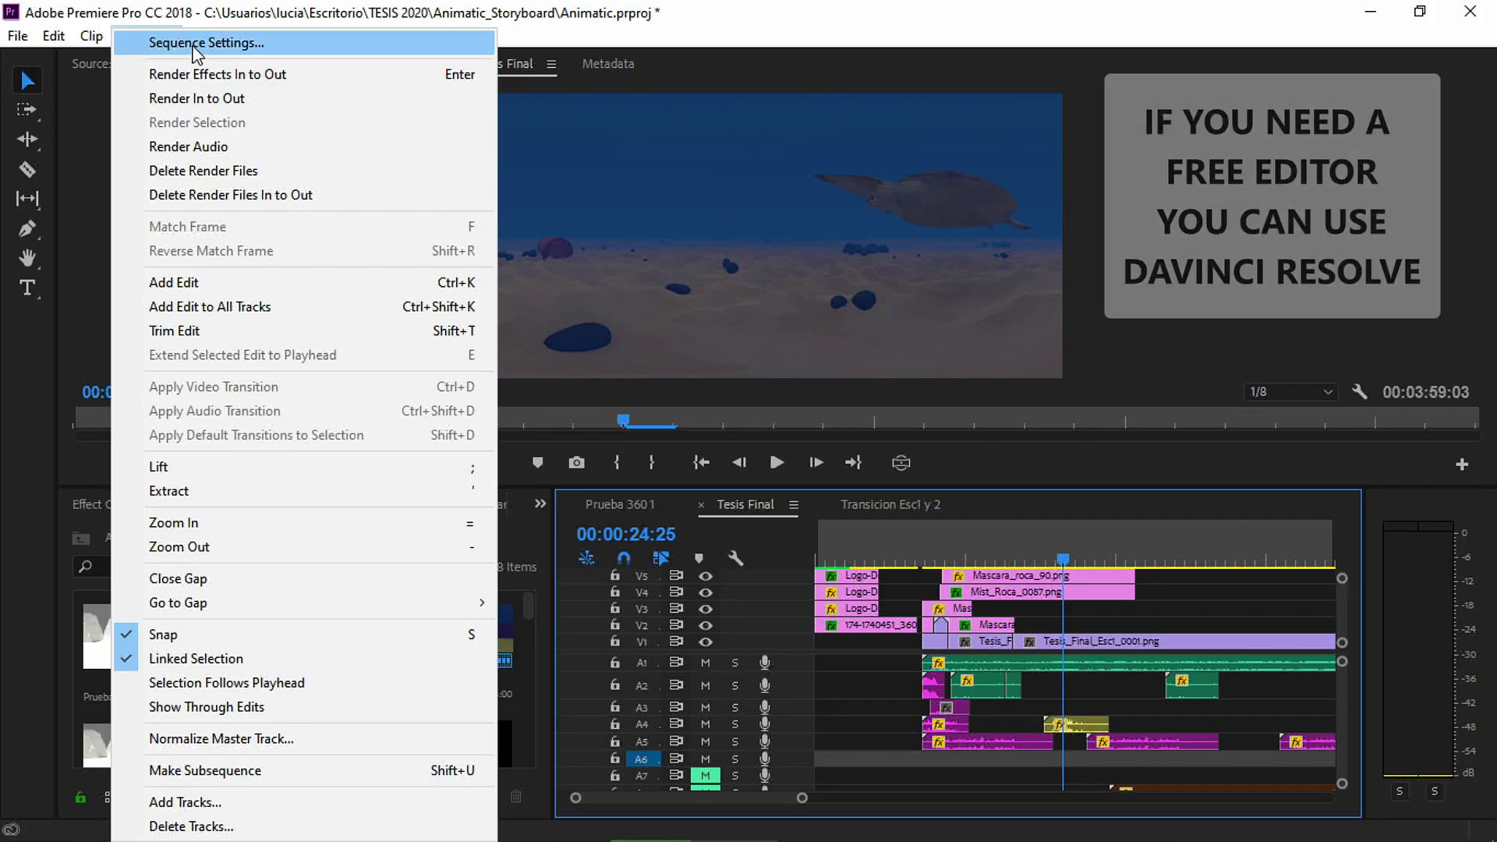
Switch to Adobe Premiere Pro and open the sequence settings.
{"action": "left_click", "coordinate": [191, 43]}
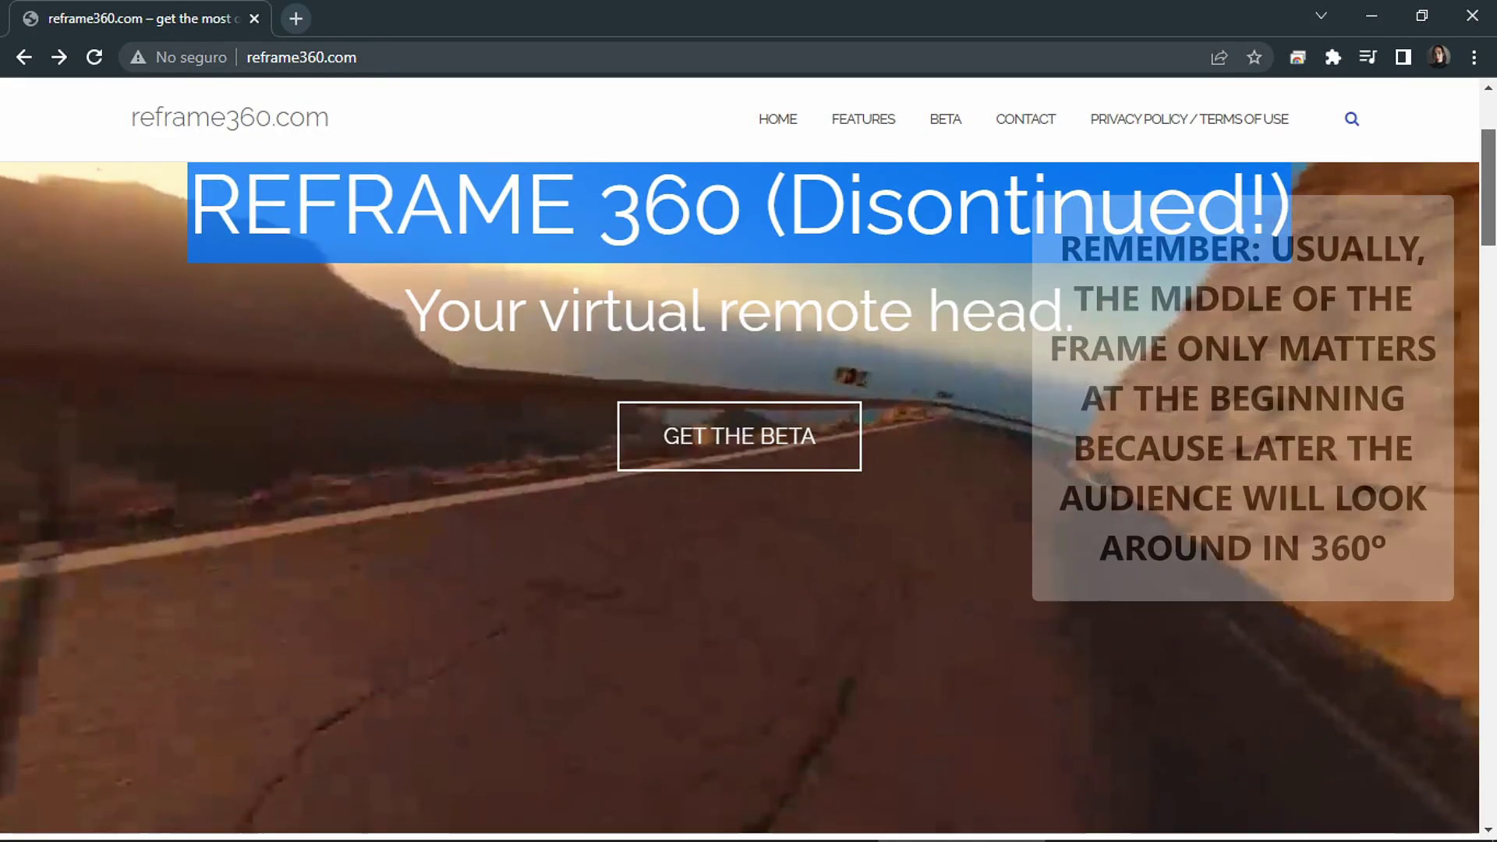
Switch to the browser and read through the reframe360.com page about the Reframe 360 plugin.
{"action": "scroll", "coordinate": [749, 483], "scroll_direction": "down", "scroll_amount": 3}
{"action": "scroll", "coordinate": [748, 483], "scroll_direction": "down", "scroll_amount": 5}
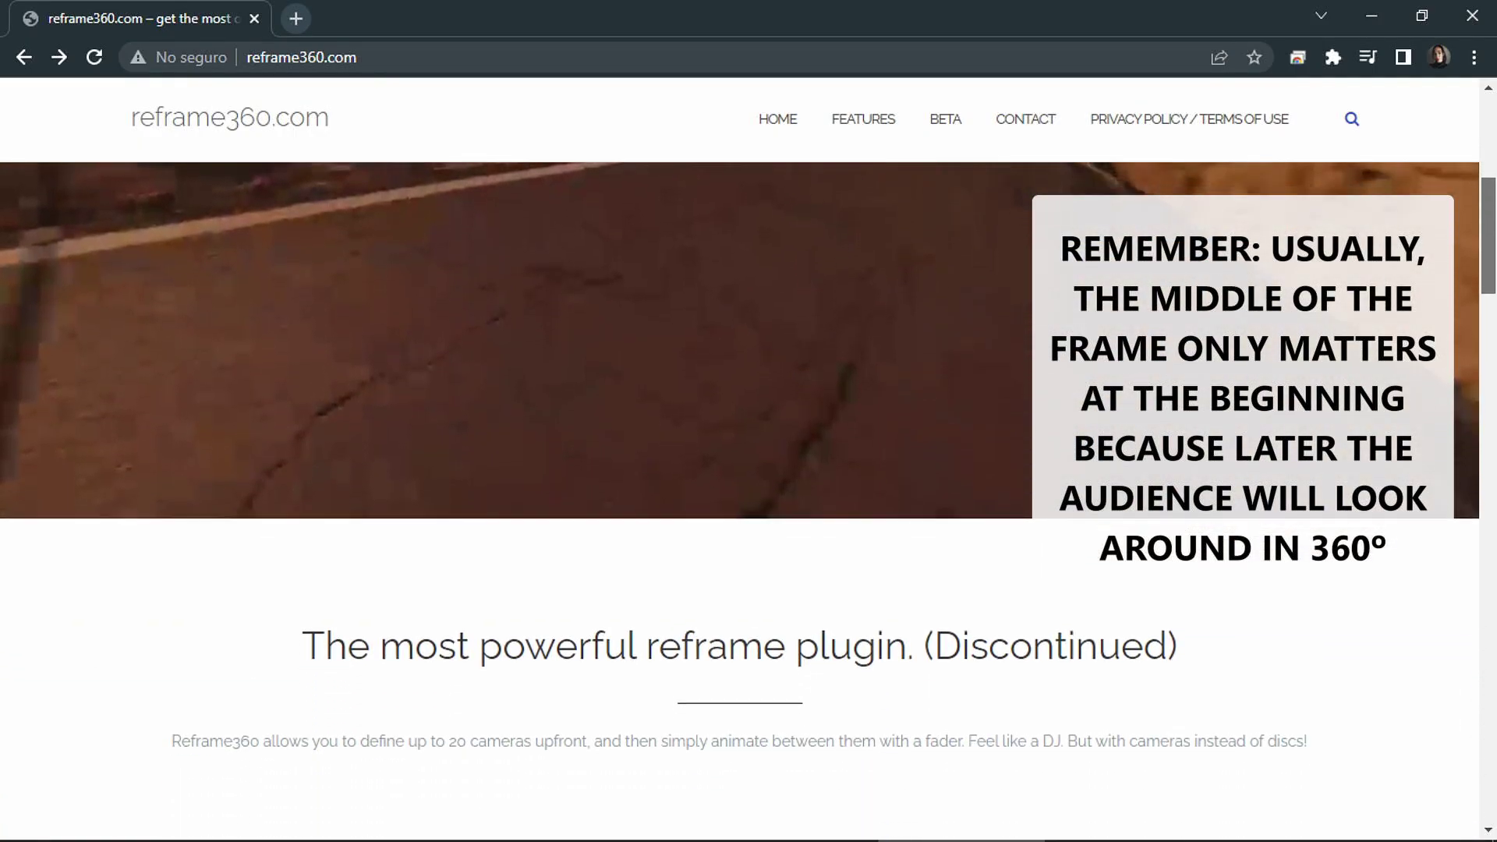
{"action": "scroll", "coordinate": [749, 499], "scroll_direction": "down", "scroll_amount": 1}
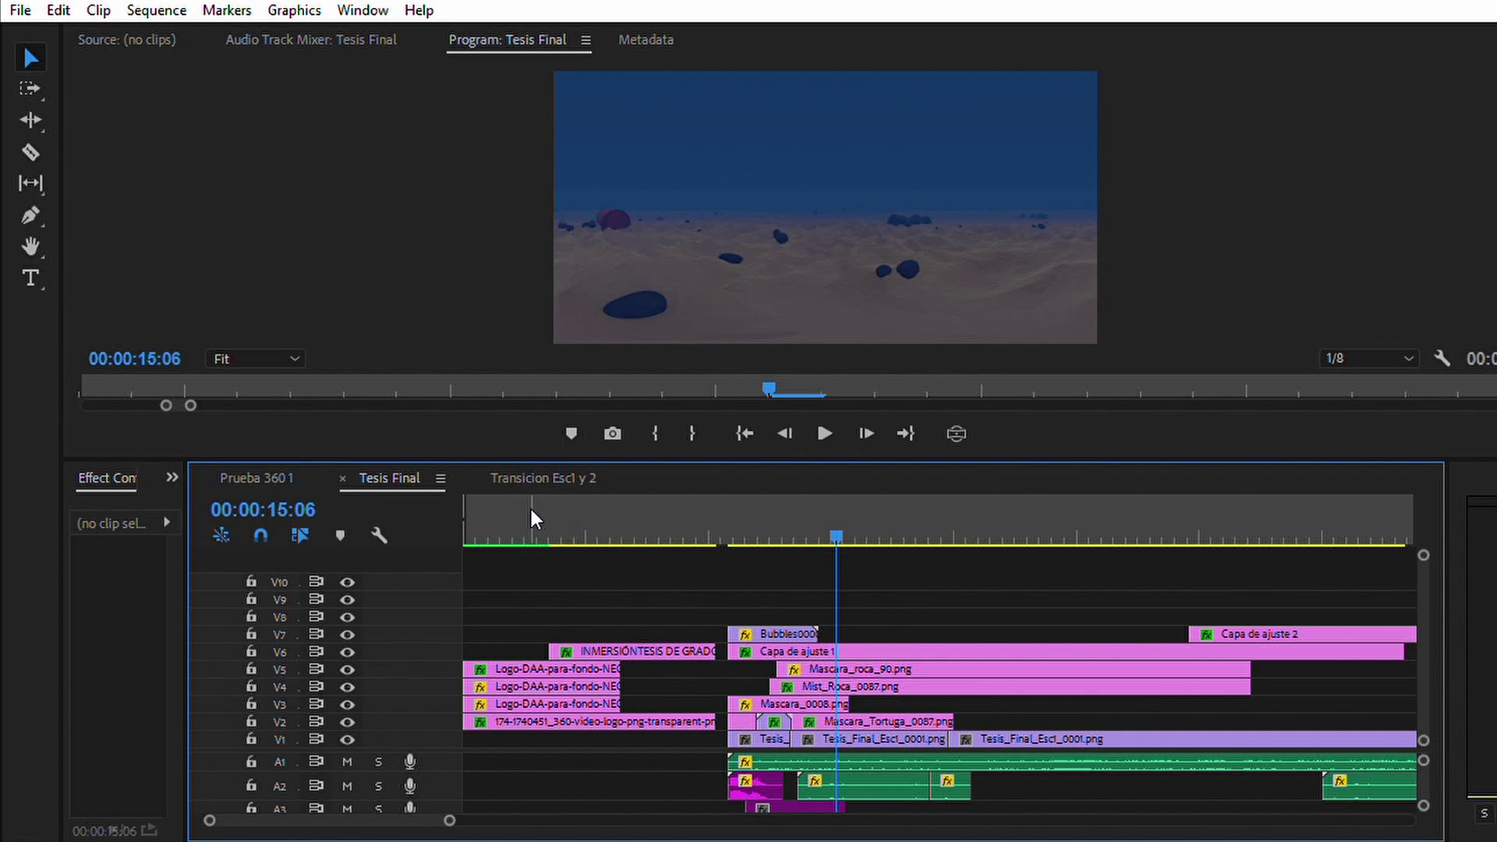
In Premiere Pro, go to the opening logos at 00:00:02:11 and look around them briefly in the VR video view.
{"action": "left_click", "coordinate": [523, 511]}
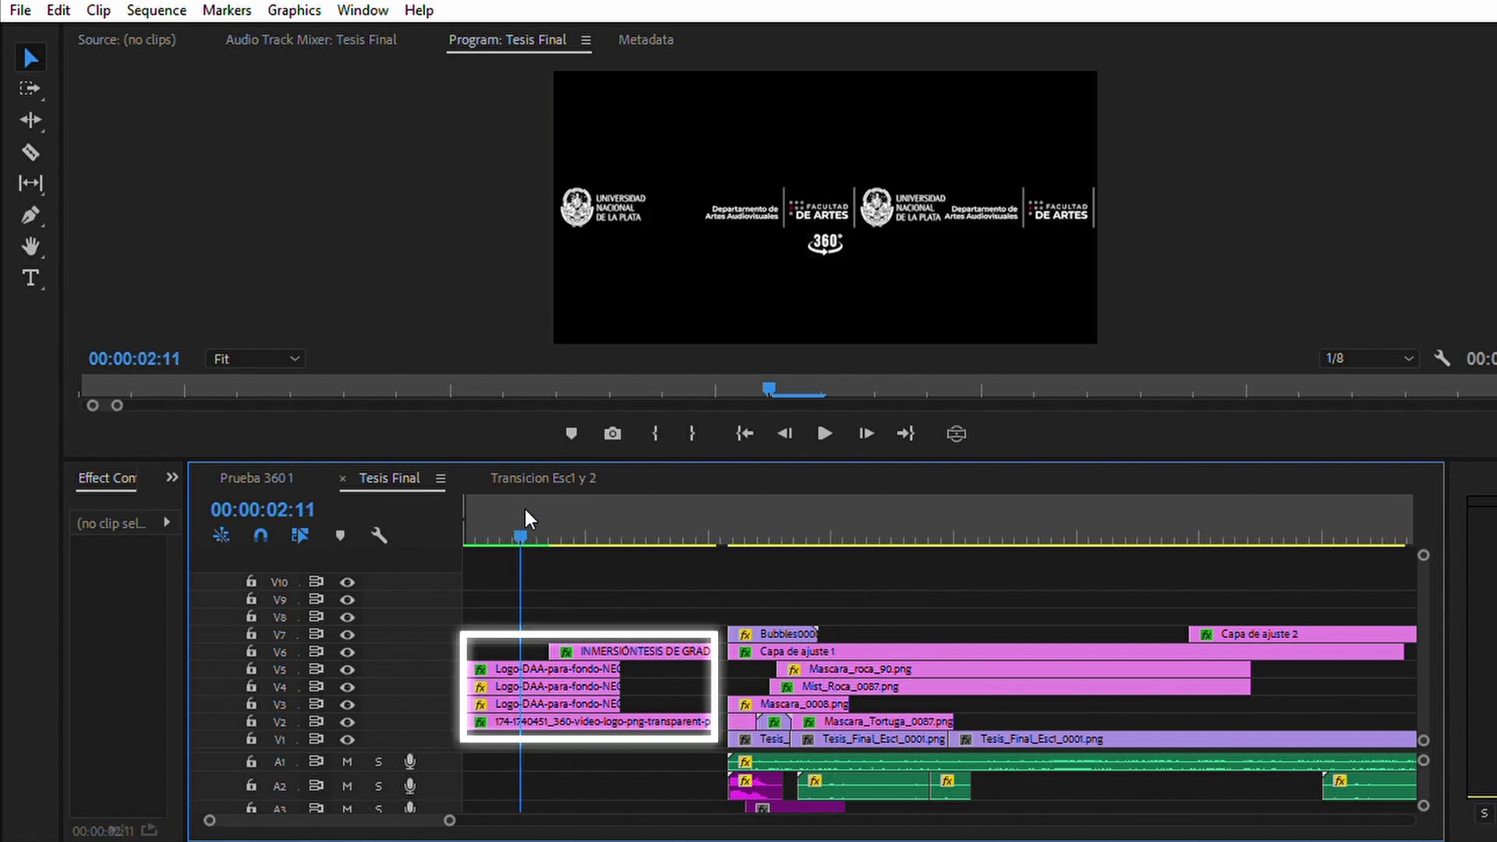
{"action": "left_click", "coordinate": [958, 425]}
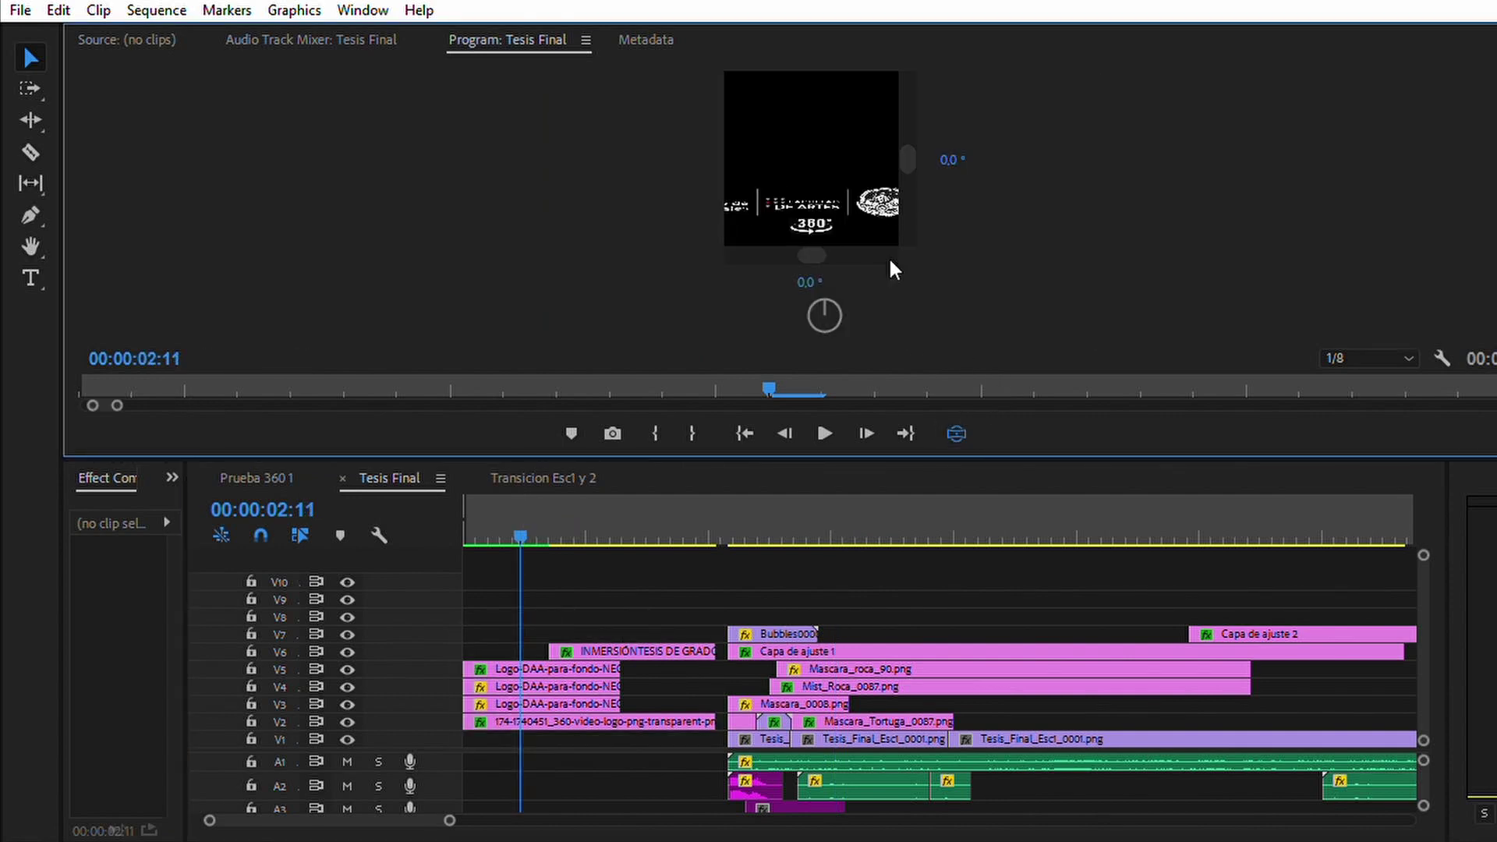
{"action": "left_click_drag", "start_coordinate": [840, 162], "coordinate": [1007, 162]}
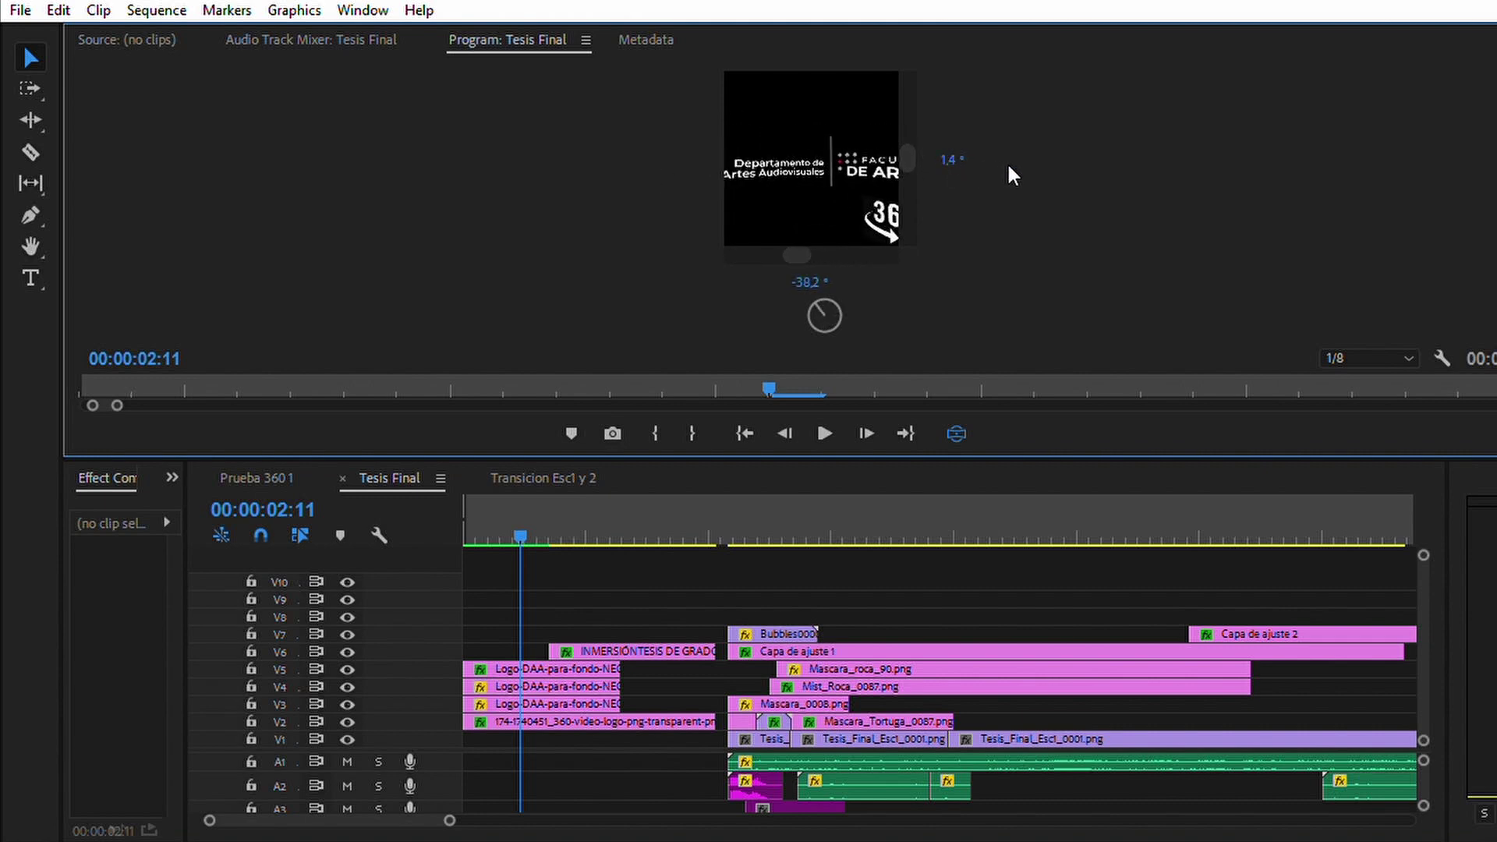
{"action": "left_click", "coordinate": [957, 432]}
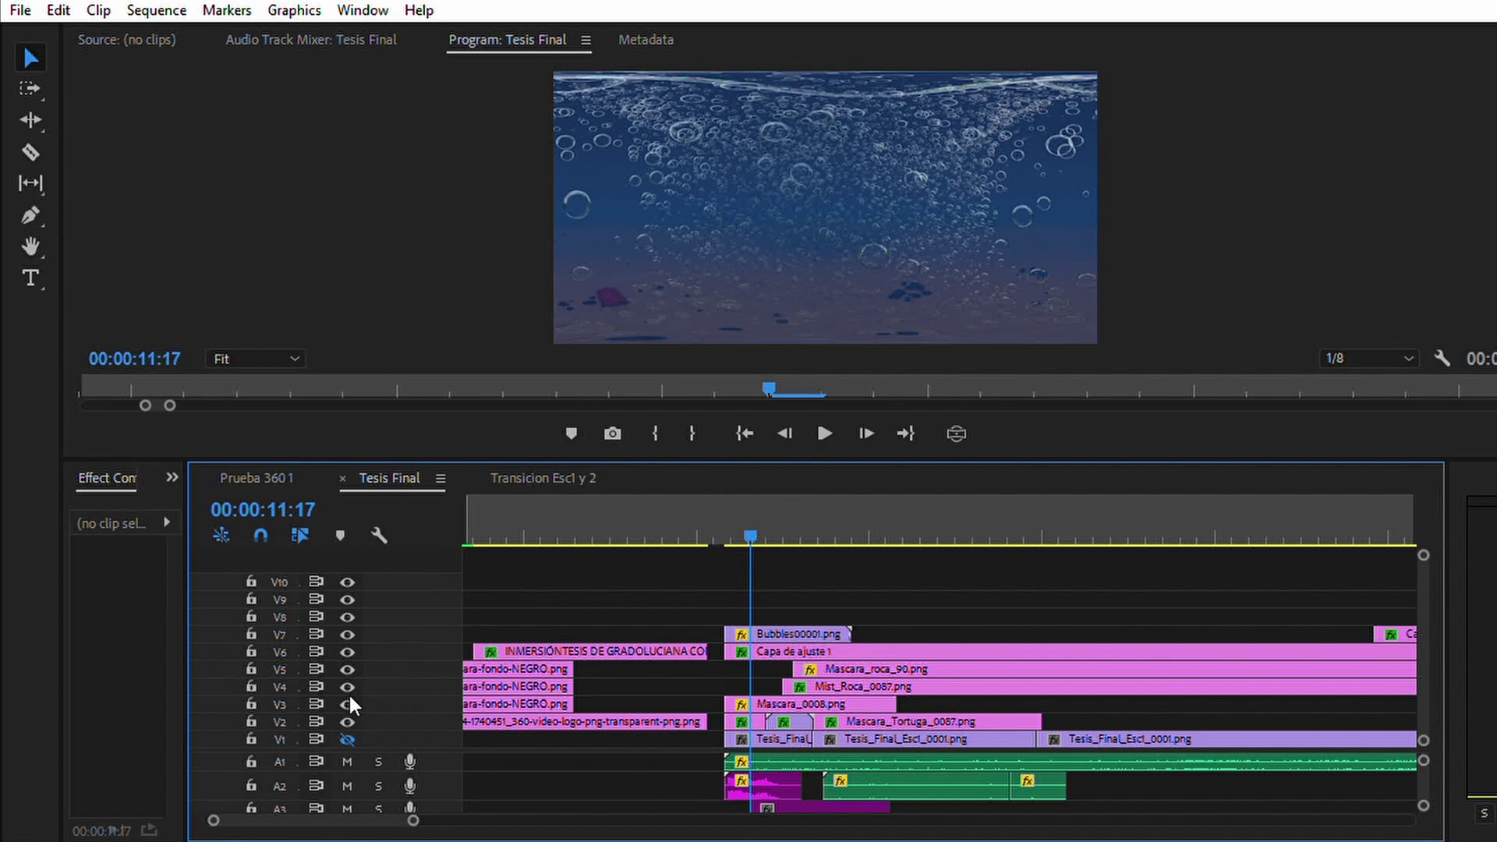
Hide the video tracks one by one at 00:00:11:17 and show them again to examine each layer of the bubbles shot.
{"action": "left_click", "coordinate": [347, 721]}
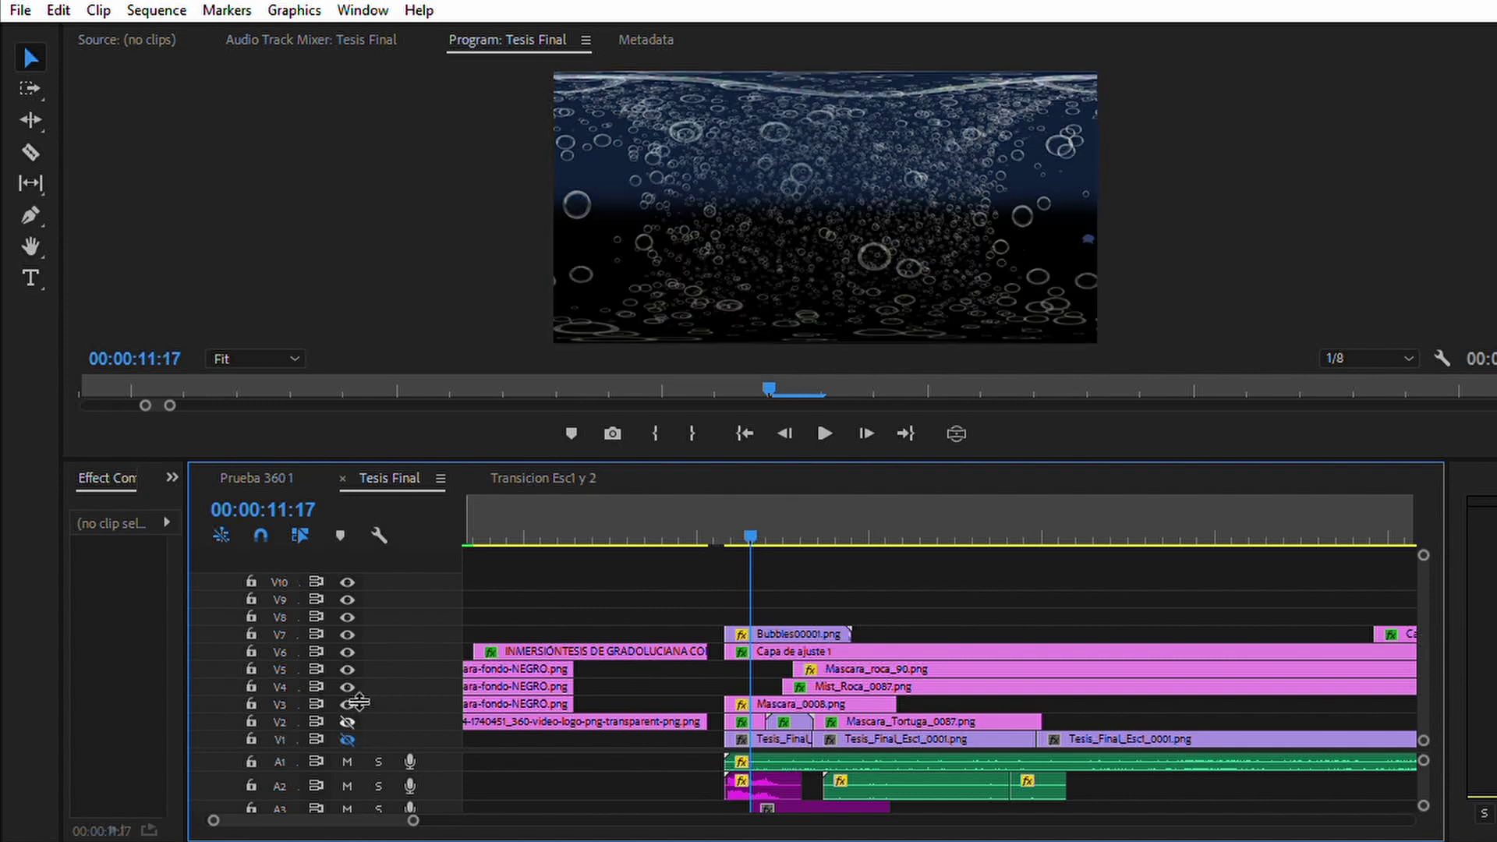
{"action": "left_click", "coordinate": [347, 704]}
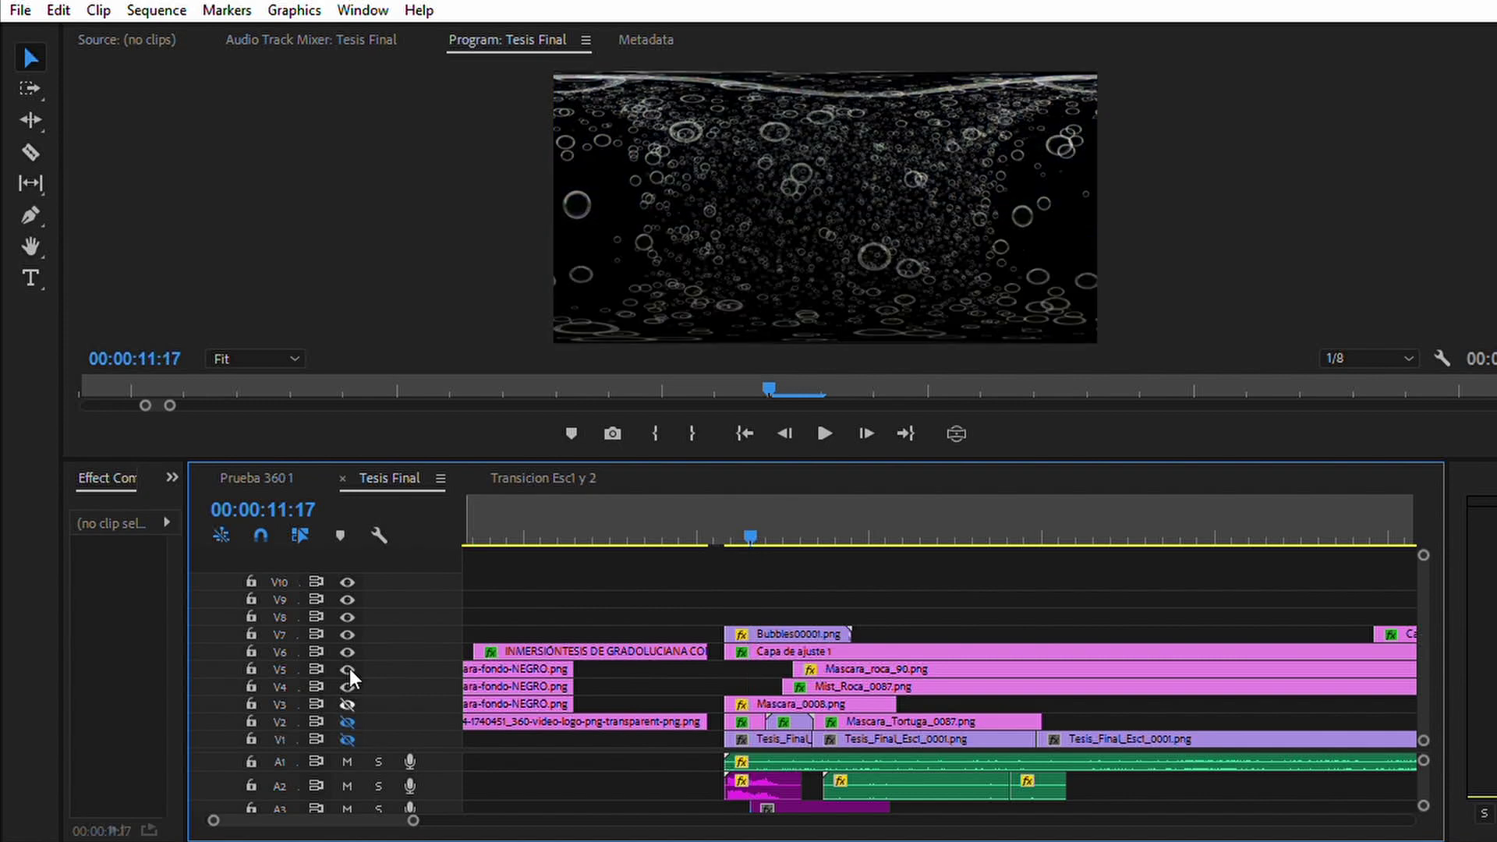
{"action": "left_click", "coordinate": [347, 652]}
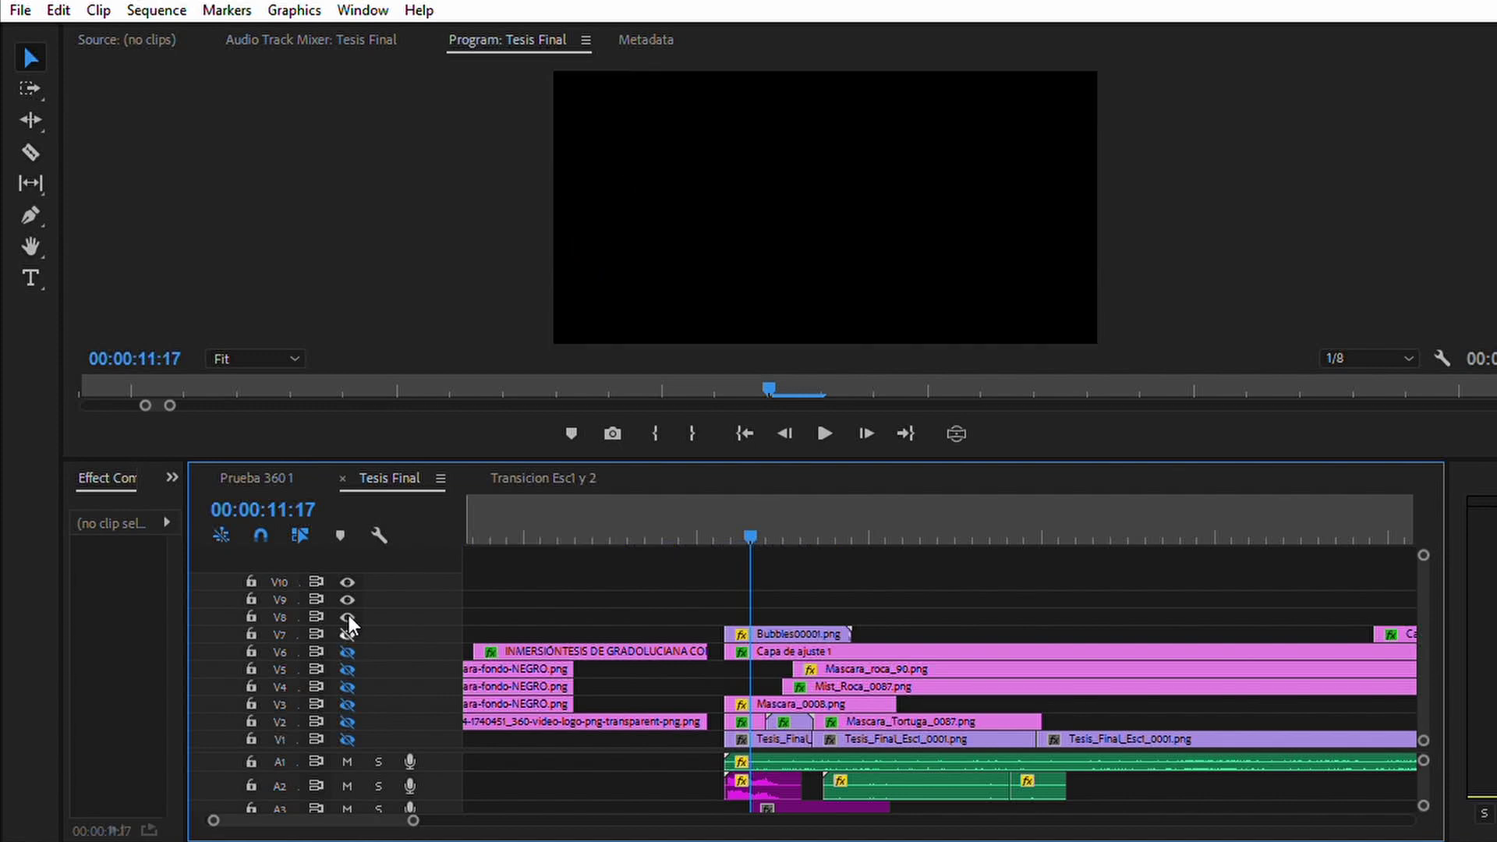
{"action": "left_click", "coordinate": [347, 630]}
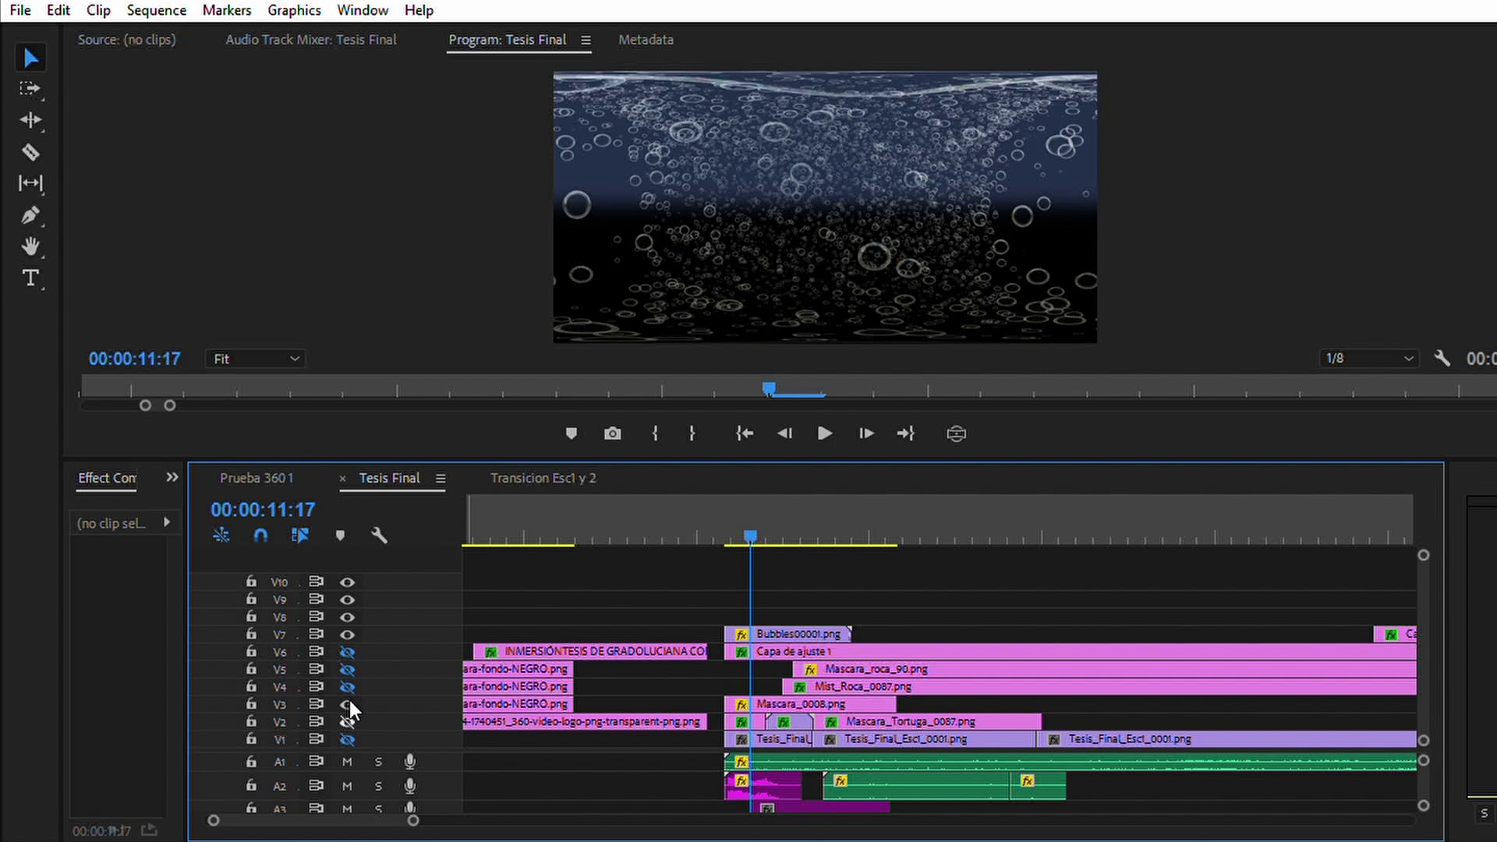
{"action": "left_click_drag", "start_coordinate": [348, 739], "coordinate": [349, 718]}
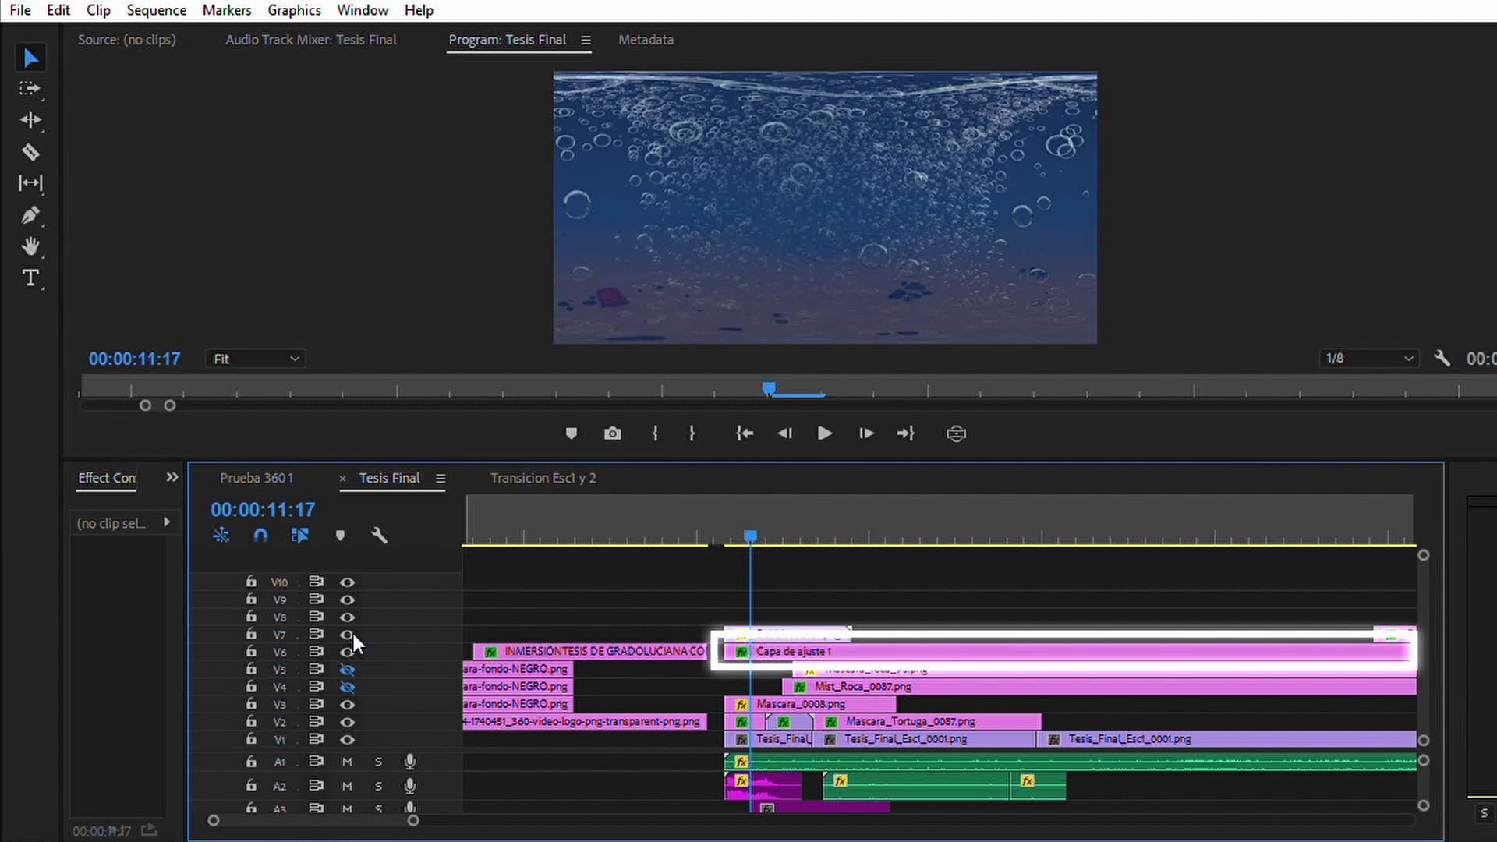
Move the playhead to 00:00:15:06 and toggle the visibility of the lower tracks and V5 to examine the underwater scene's layers.
{"action": "left_click", "coordinate": [878, 508]}
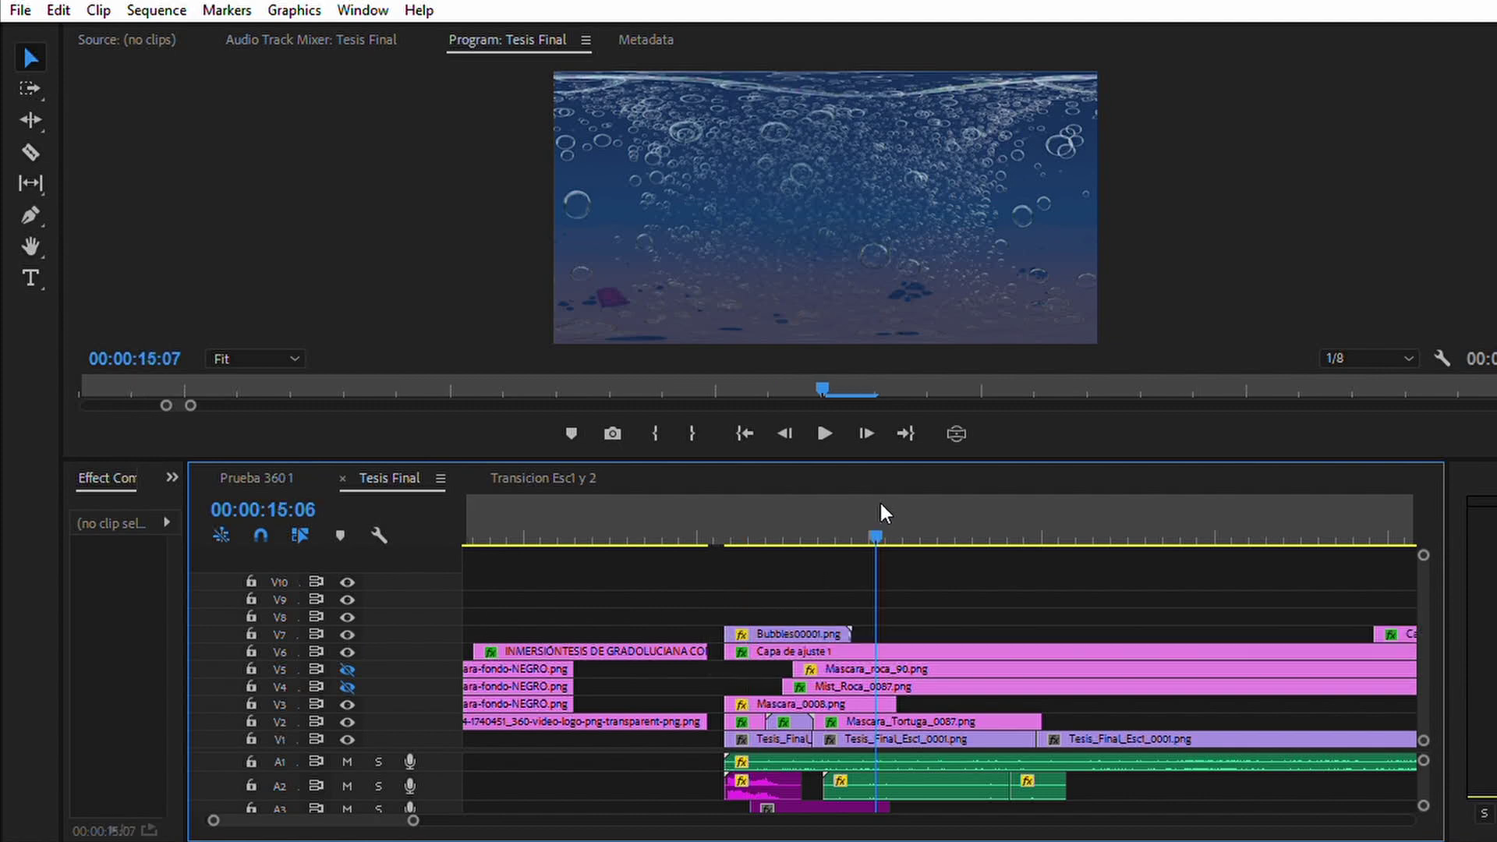
{"action": "left_click", "coordinate": [347, 722]}
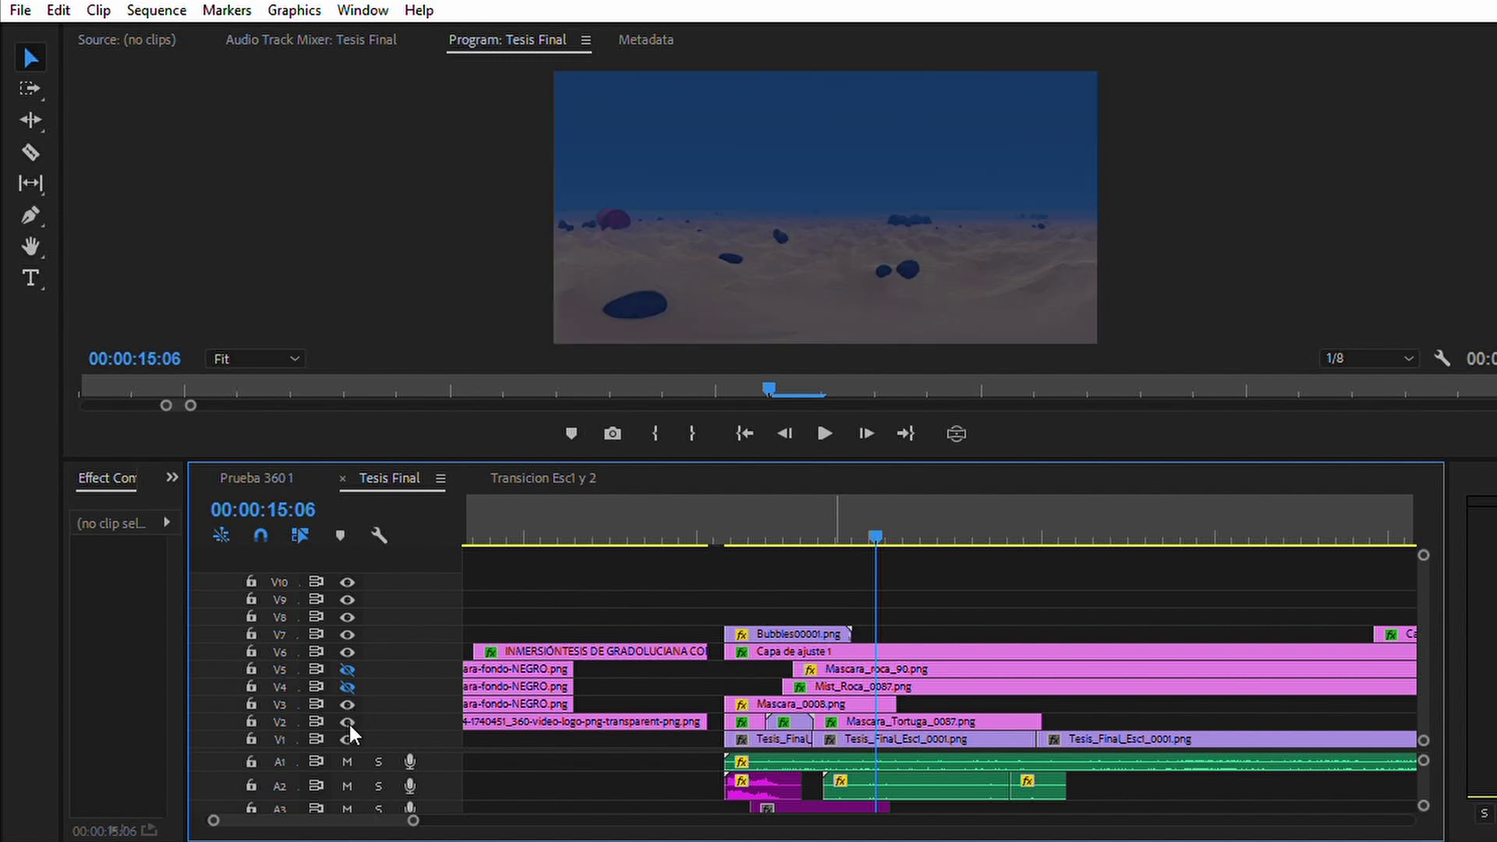
{"action": "left_click", "coordinate": [348, 722]}
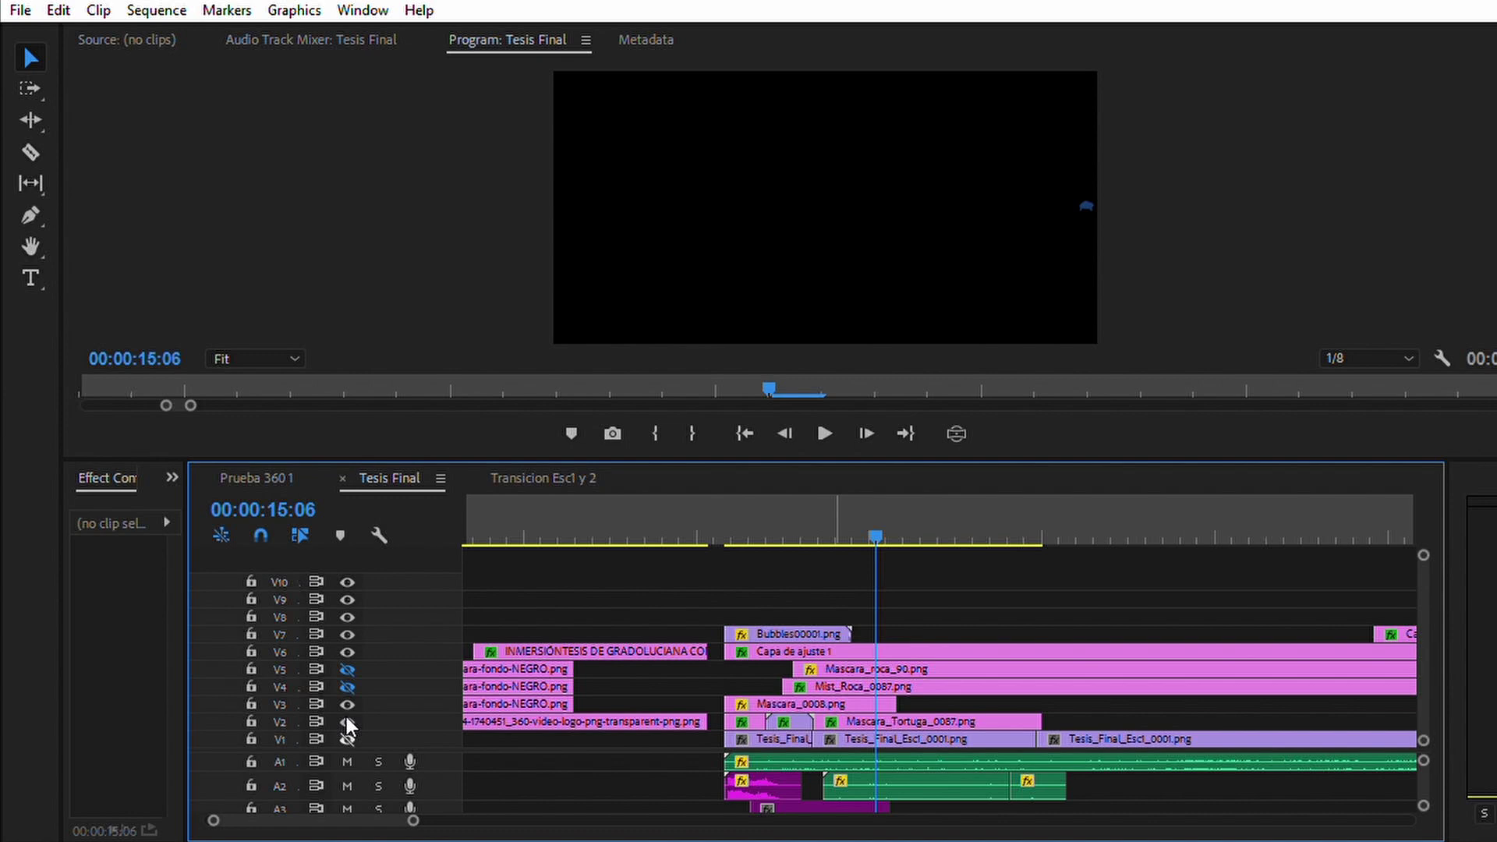
{"action": "left_click", "coordinate": [348, 669]}
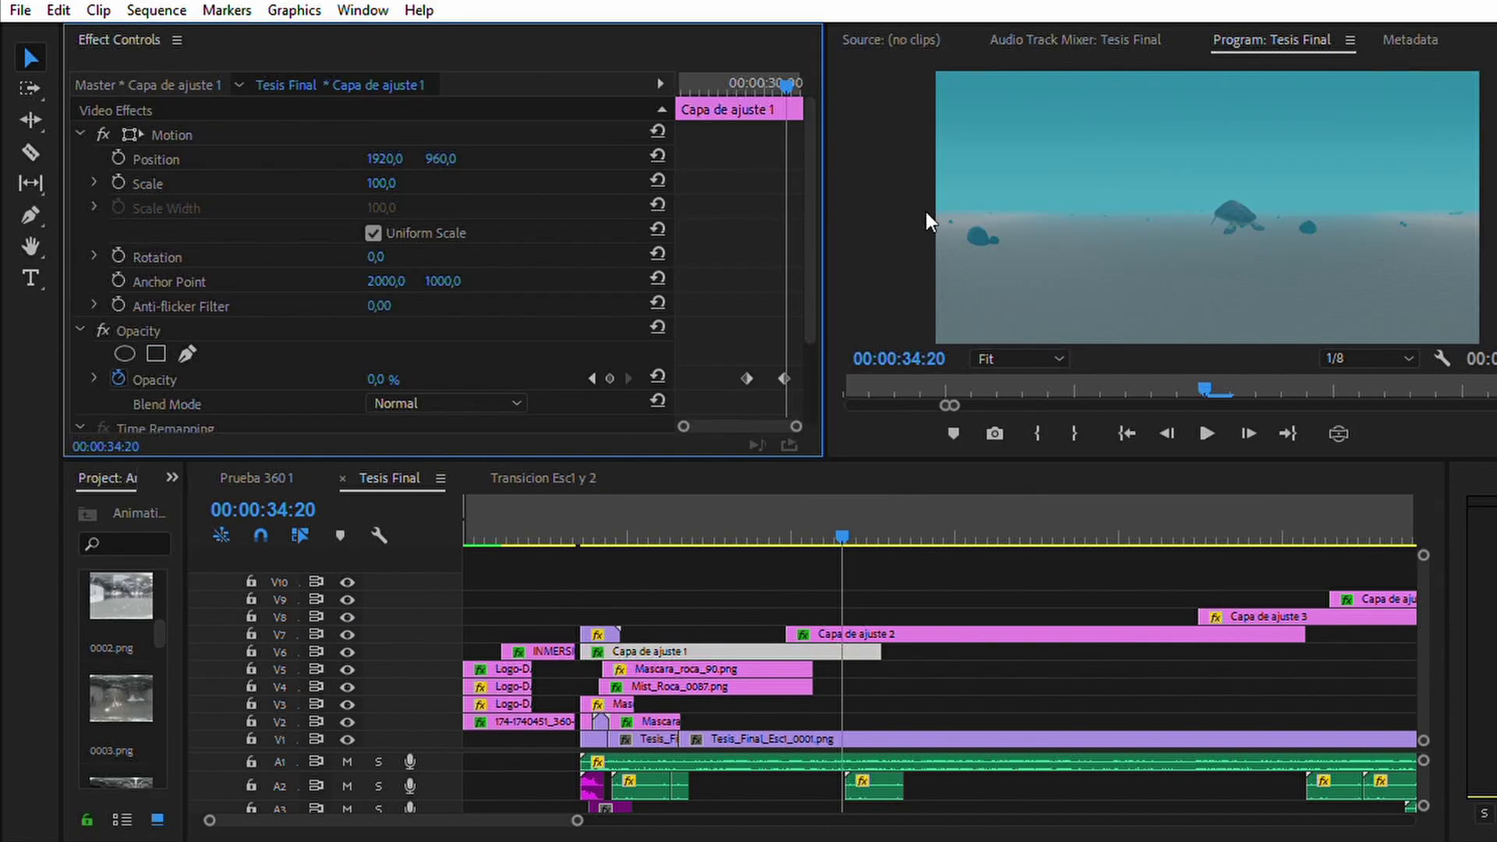
Examine the effects of the Capa de ajuste 1 adjustment layer and go back to its opacity keyframe at 00:00:26:15.
{"action": "left_click_drag", "start_coordinate": [814, 184], "coordinate": [791, 357]}
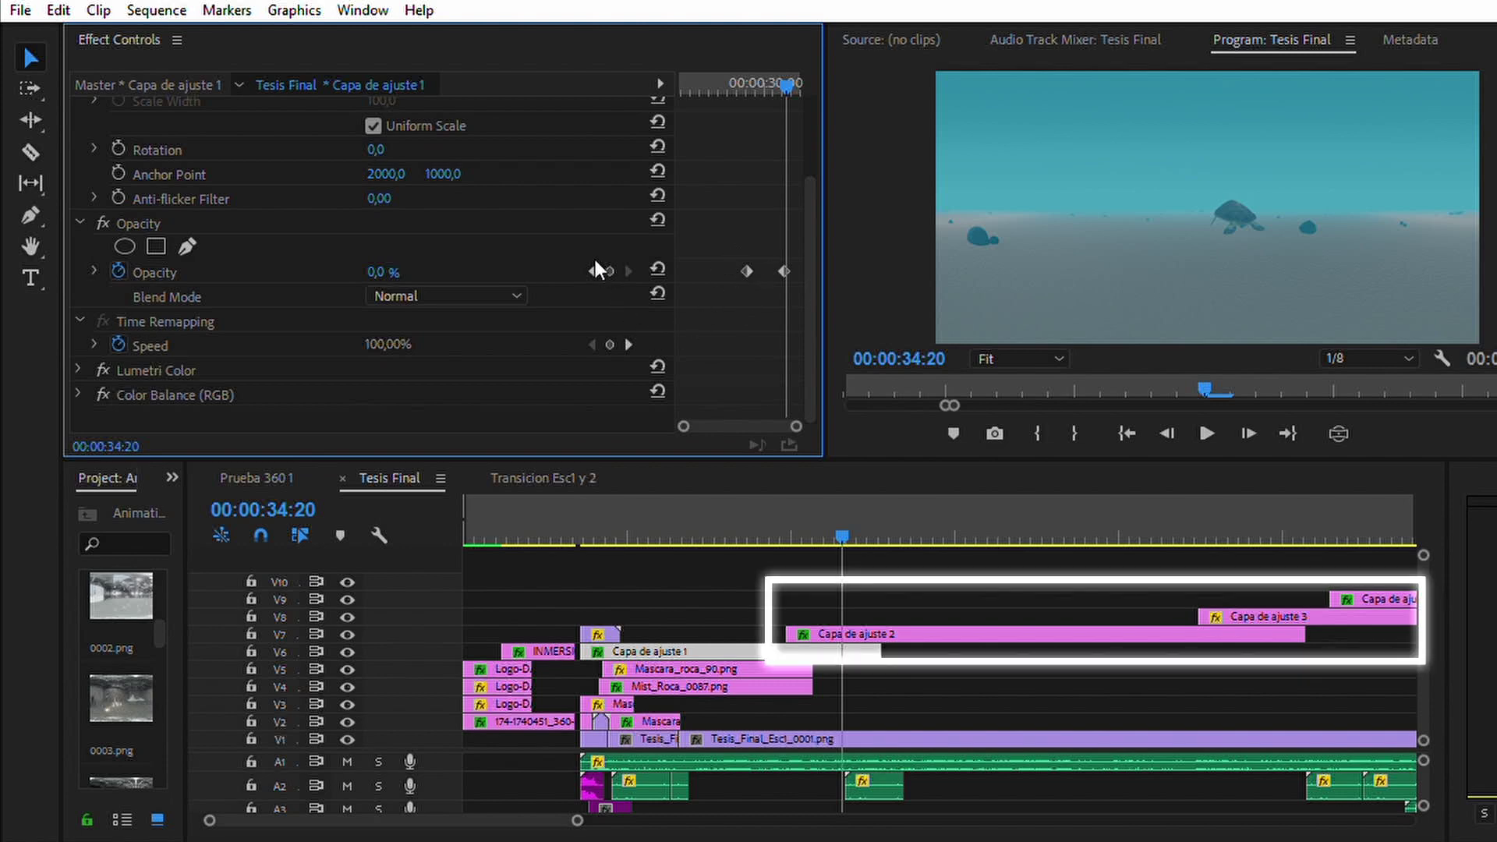
{"action": "key", "text": "Left"}
{"action": "key", "text": "Left"}
{"action": "key", "text": "Left"}
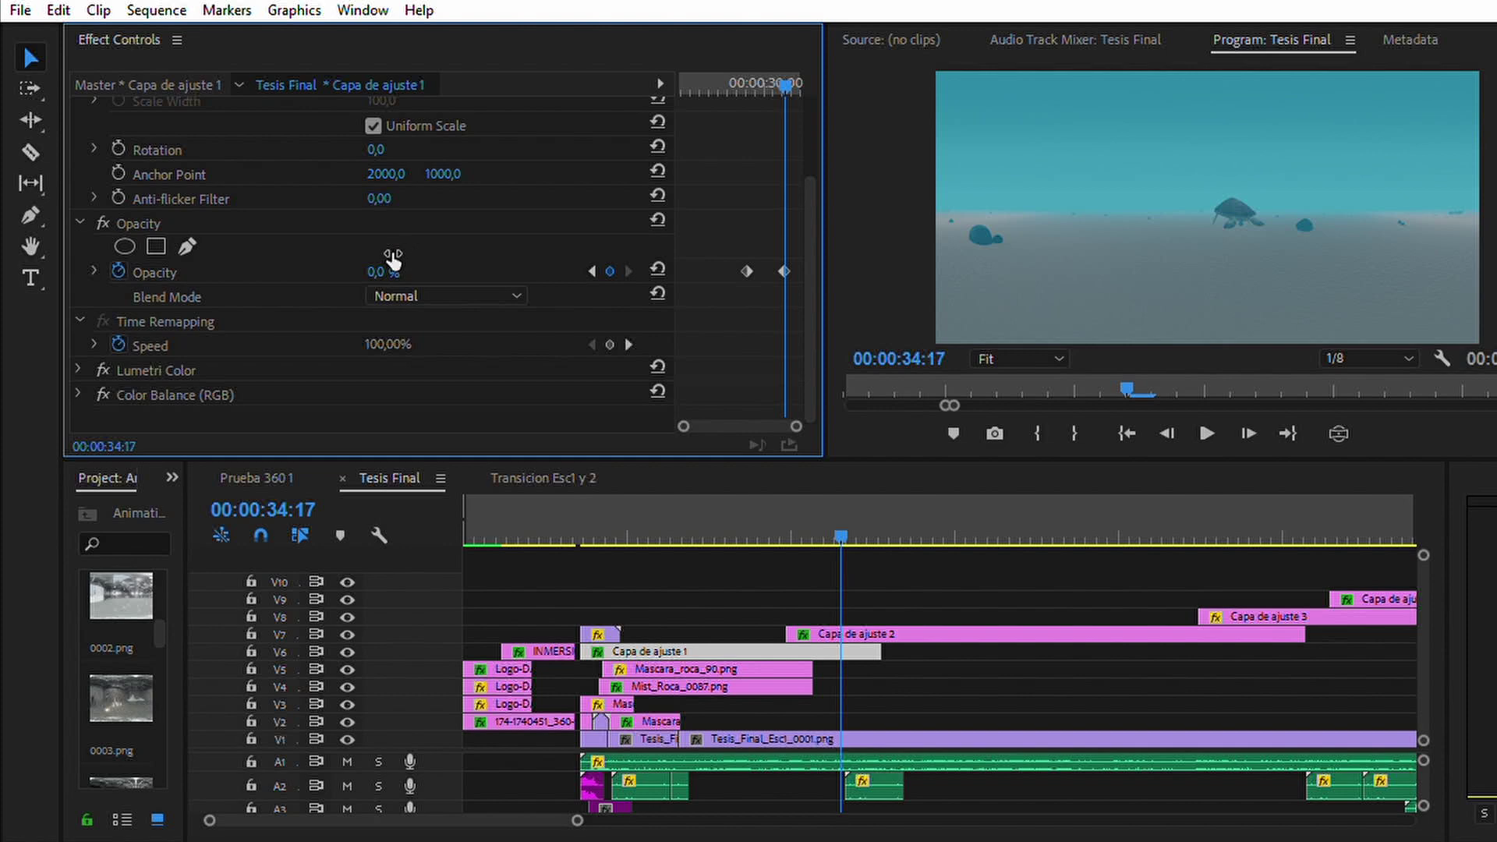
{"action": "left_click", "coordinate": [592, 263]}
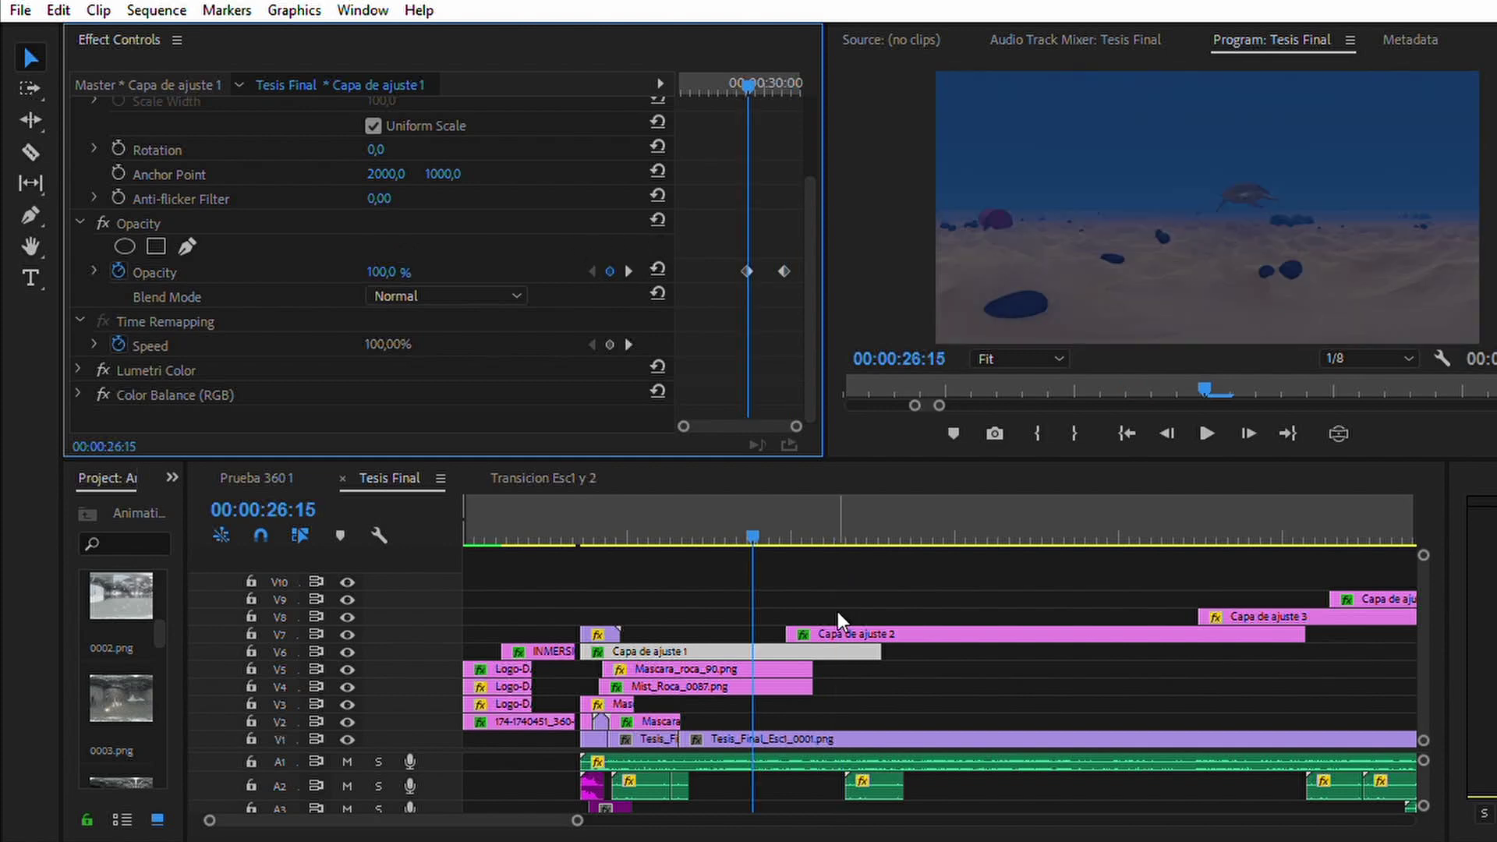
Select the Capa de ajuste 2 adjustment layer and step through its opacity keyframes.
{"action": "left_click", "coordinate": [836, 633]}
{"action": "left_click", "coordinate": [628, 378]}
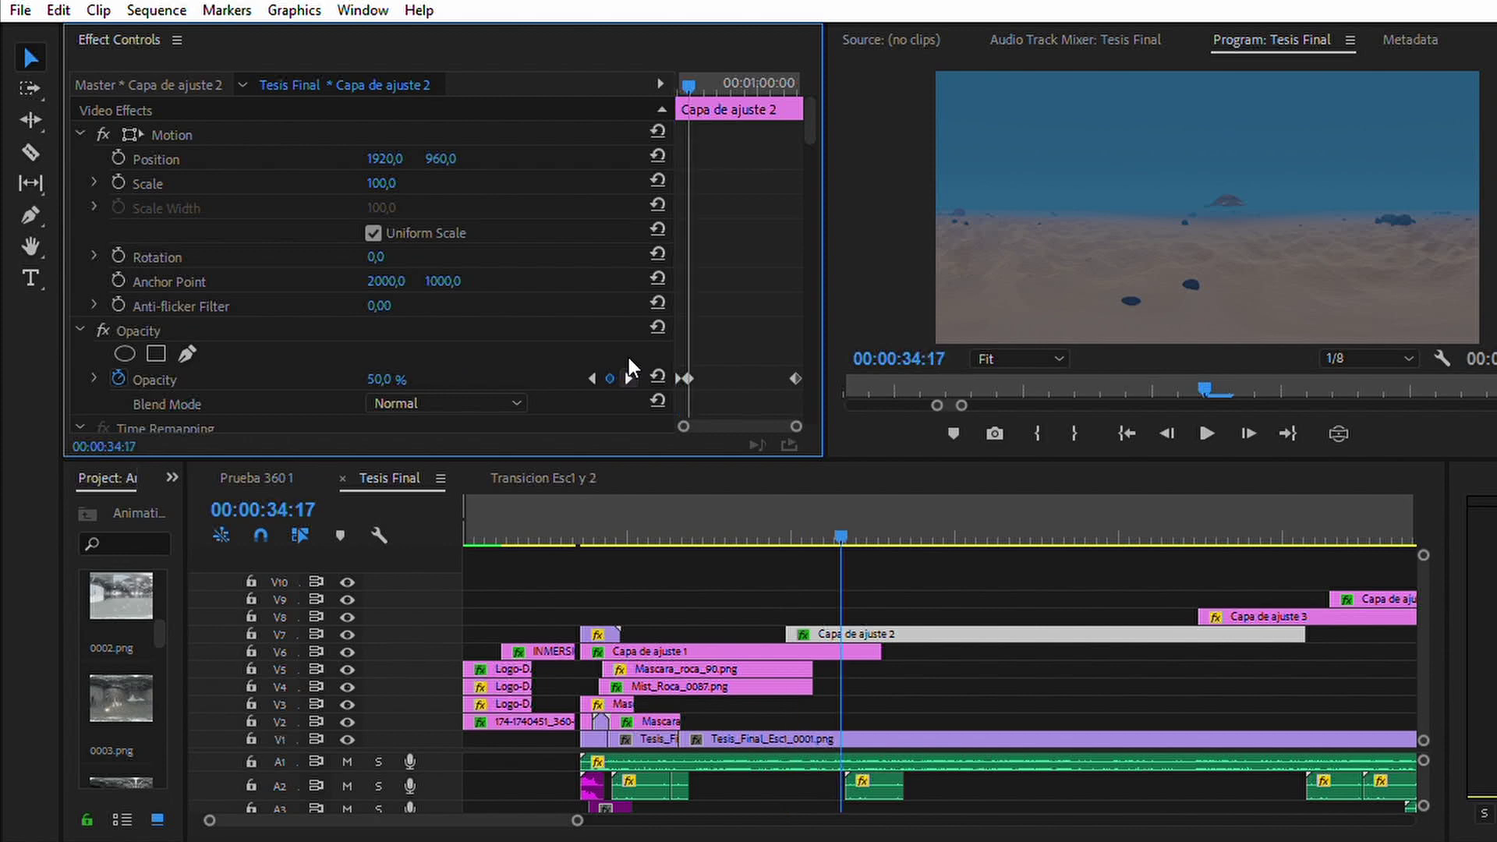
{"action": "left_click", "coordinate": [628, 377]}
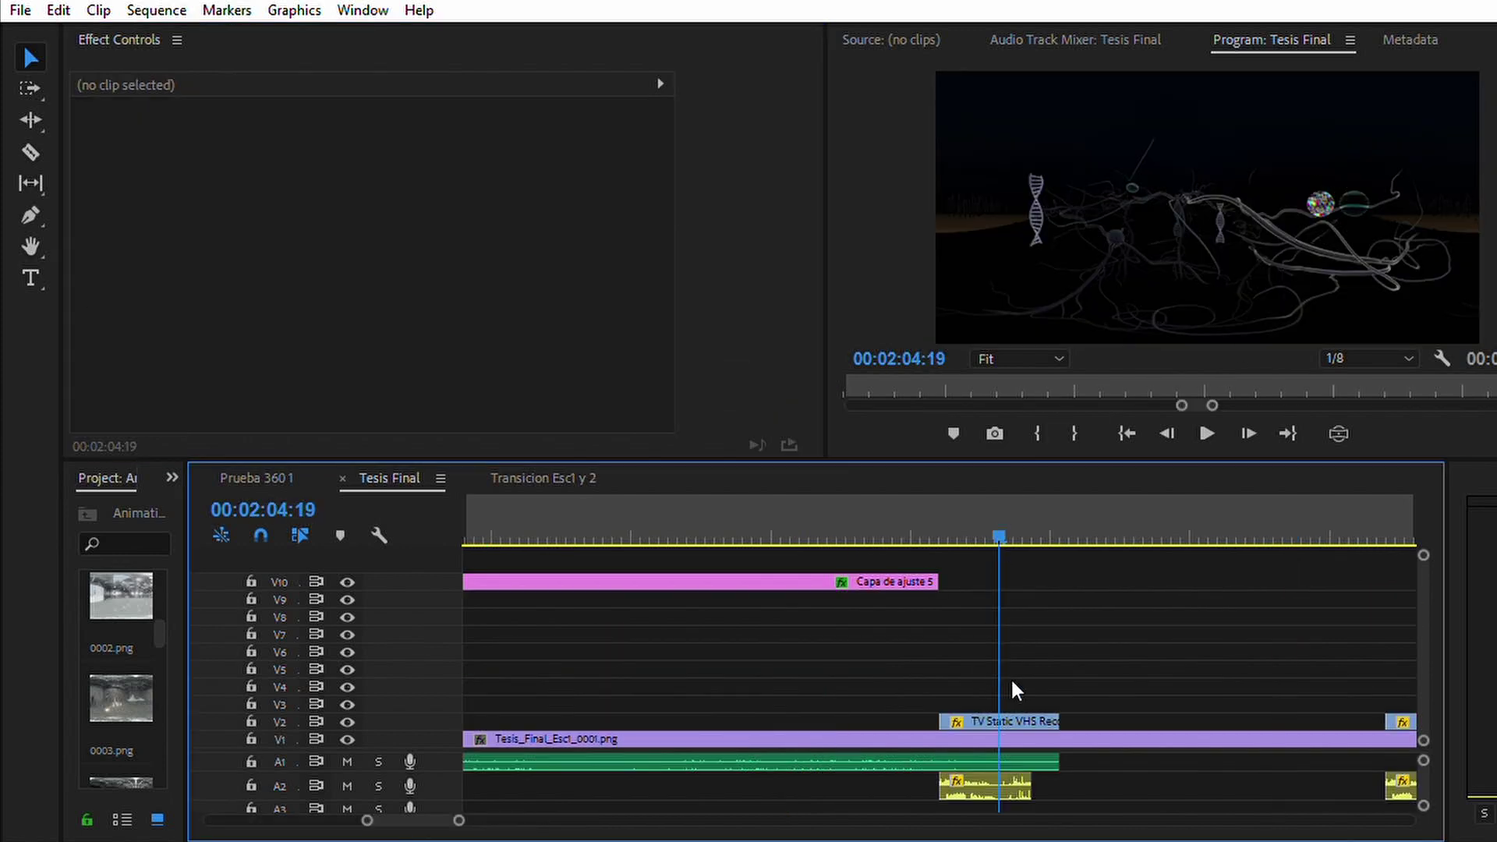
Select the TV Static VHS Recorder Overlay clip at 00:02:04:19 and step through nearby frames to examine its opacity mask path.
{"action": "left_click", "coordinate": [1005, 721]}
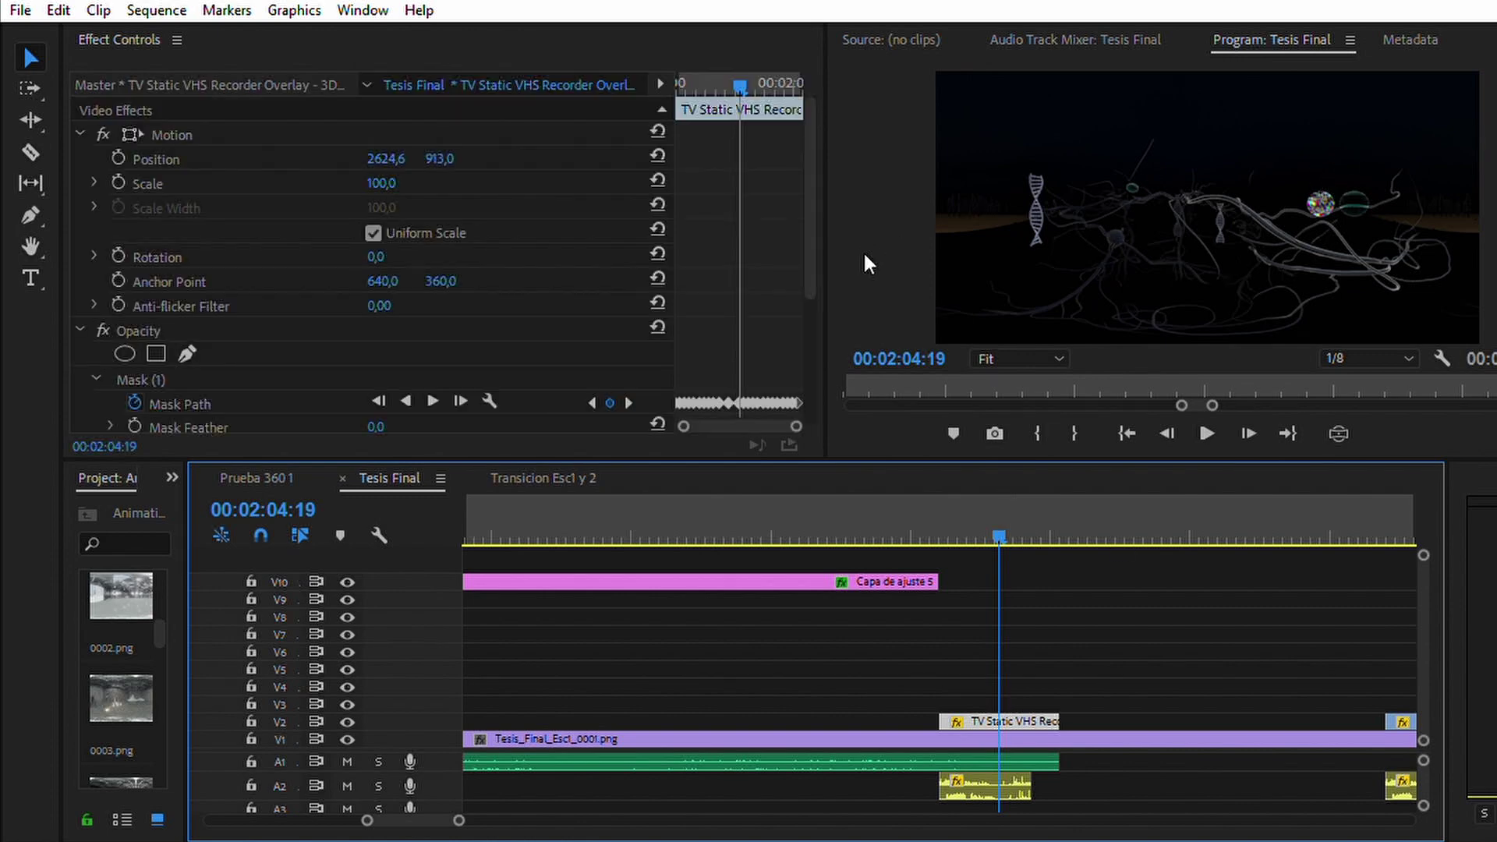
{"action": "left_click_drag", "start_coordinate": [810, 187], "coordinate": [798, 331]}
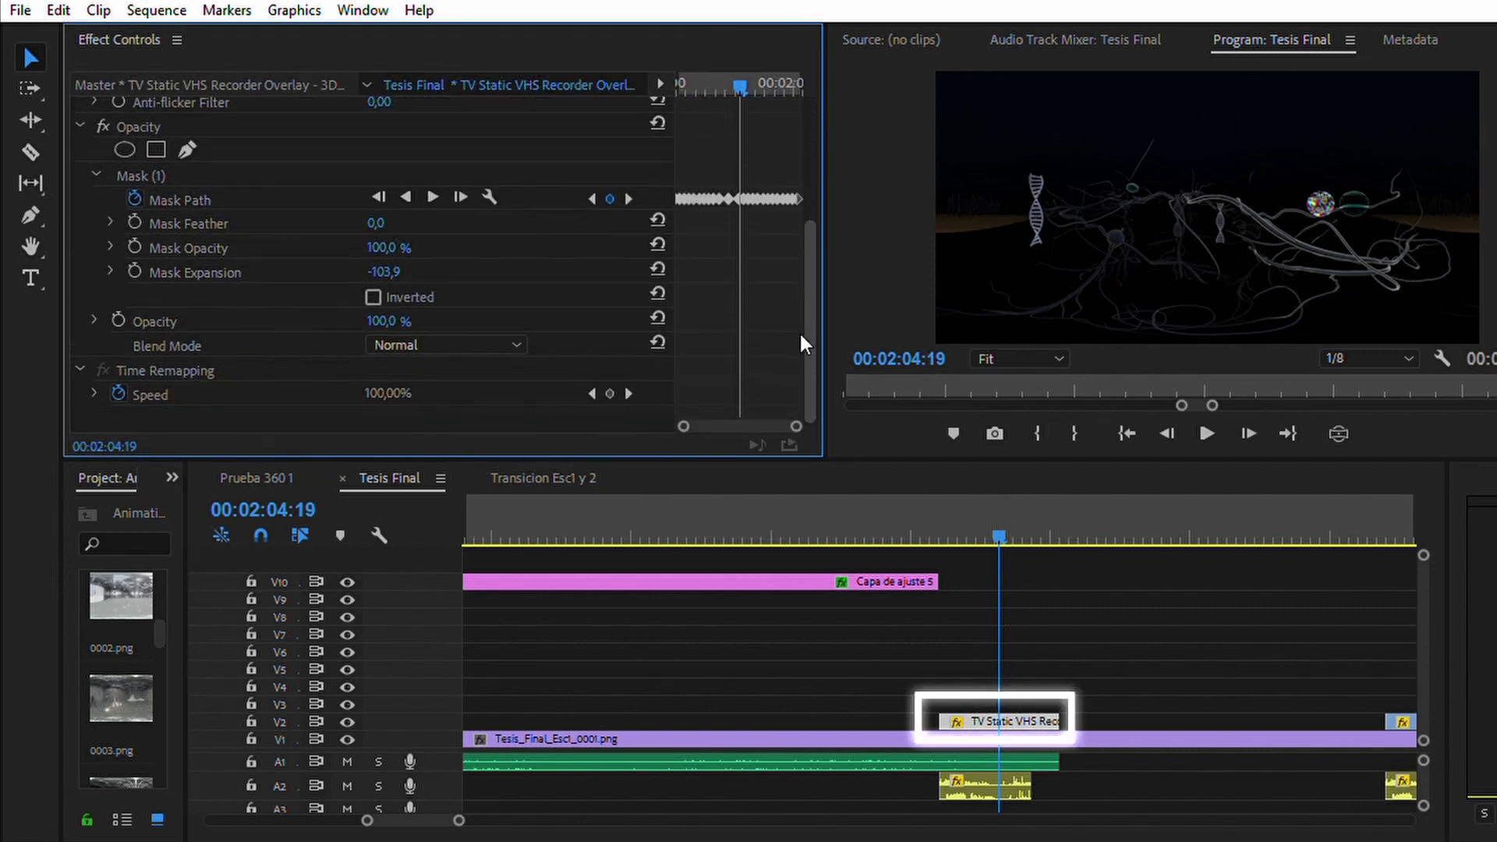
{"action": "left_click", "coordinate": [185, 177]}
{"action": "key", "text": "Left"}
{"action": "key", "text": "Left"}
{"action": "key", "text": "Left"}
{"action": "key", "text": "Left"}
{"action": "key", "text": "Left"}
{"action": "key", "text": "Left"}
{"action": "key", "text": "Left"}
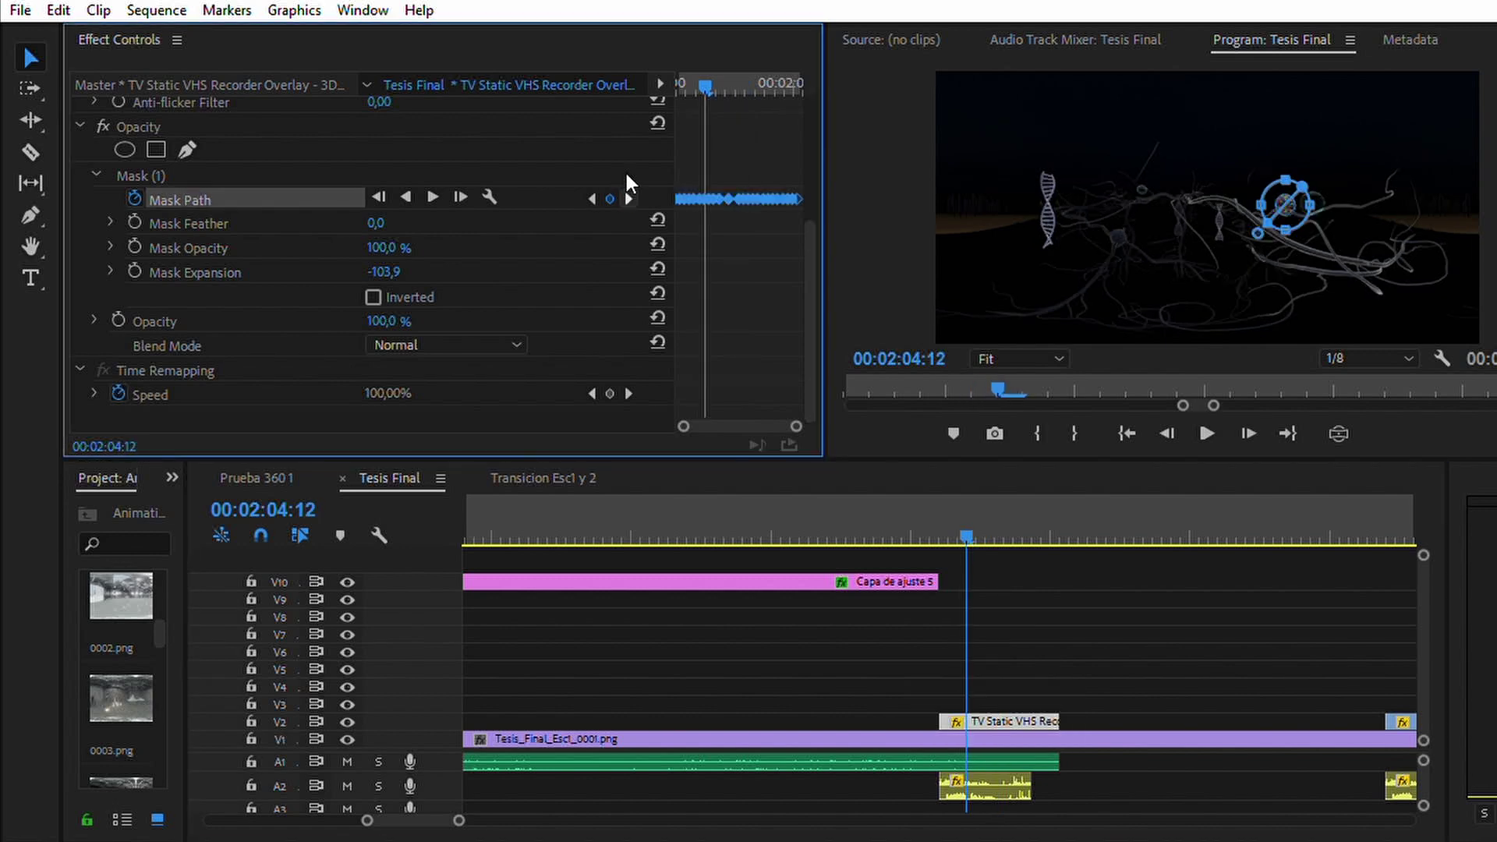
{"action": "key", "text": "Right"}
{"action": "key", "text": "Right"}
{"action": "key", "text": "Right"}
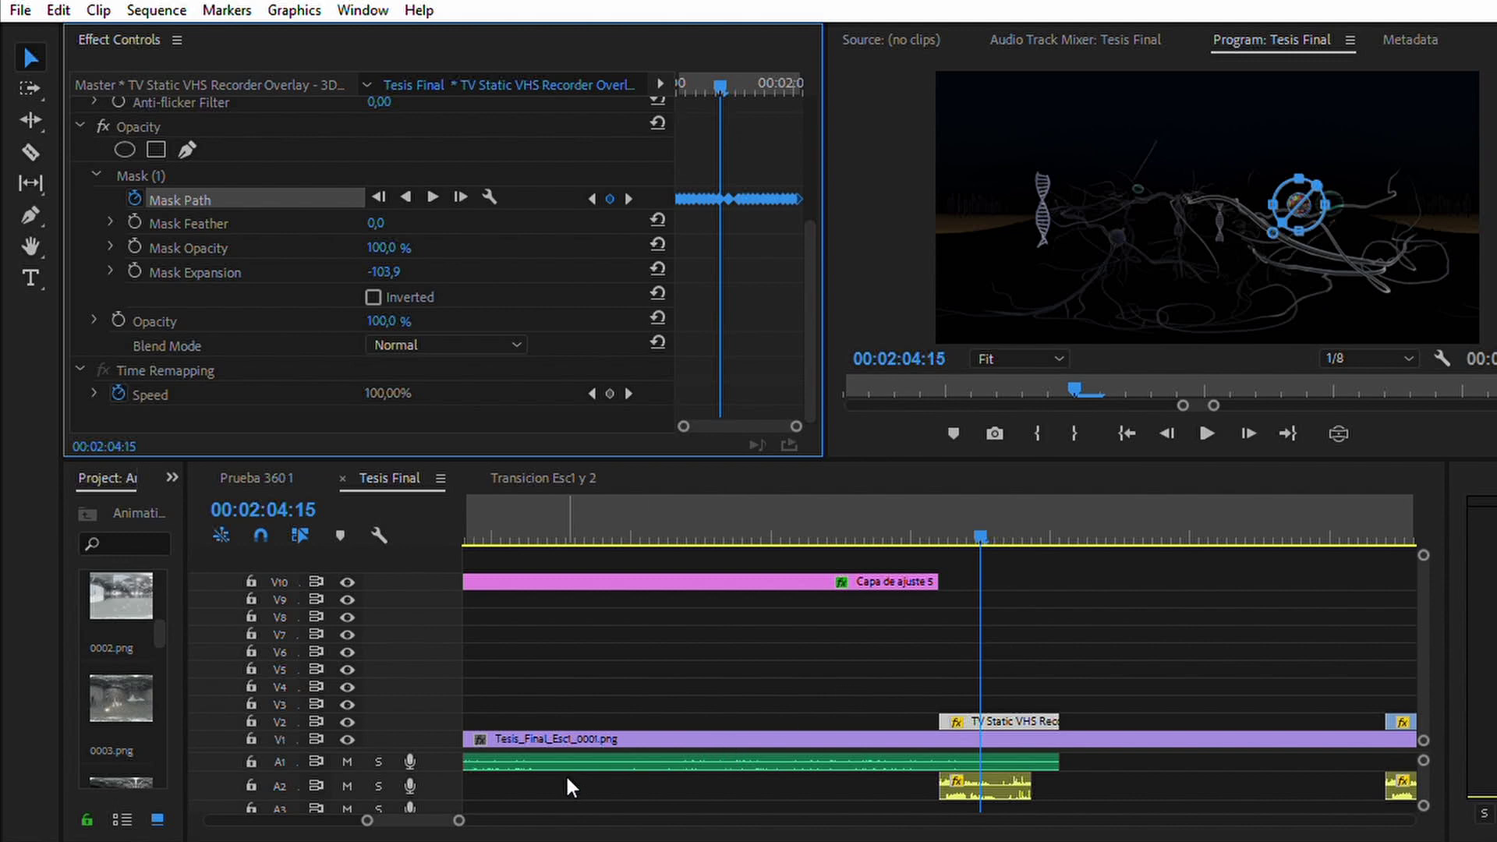
Select the second TV Static VHS Recorder Overlay clip near 00:02:07:16 and display its opacity mask outline.
{"action": "left_click_drag", "start_coordinate": [458, 820], "coordinate": [494, 820]}
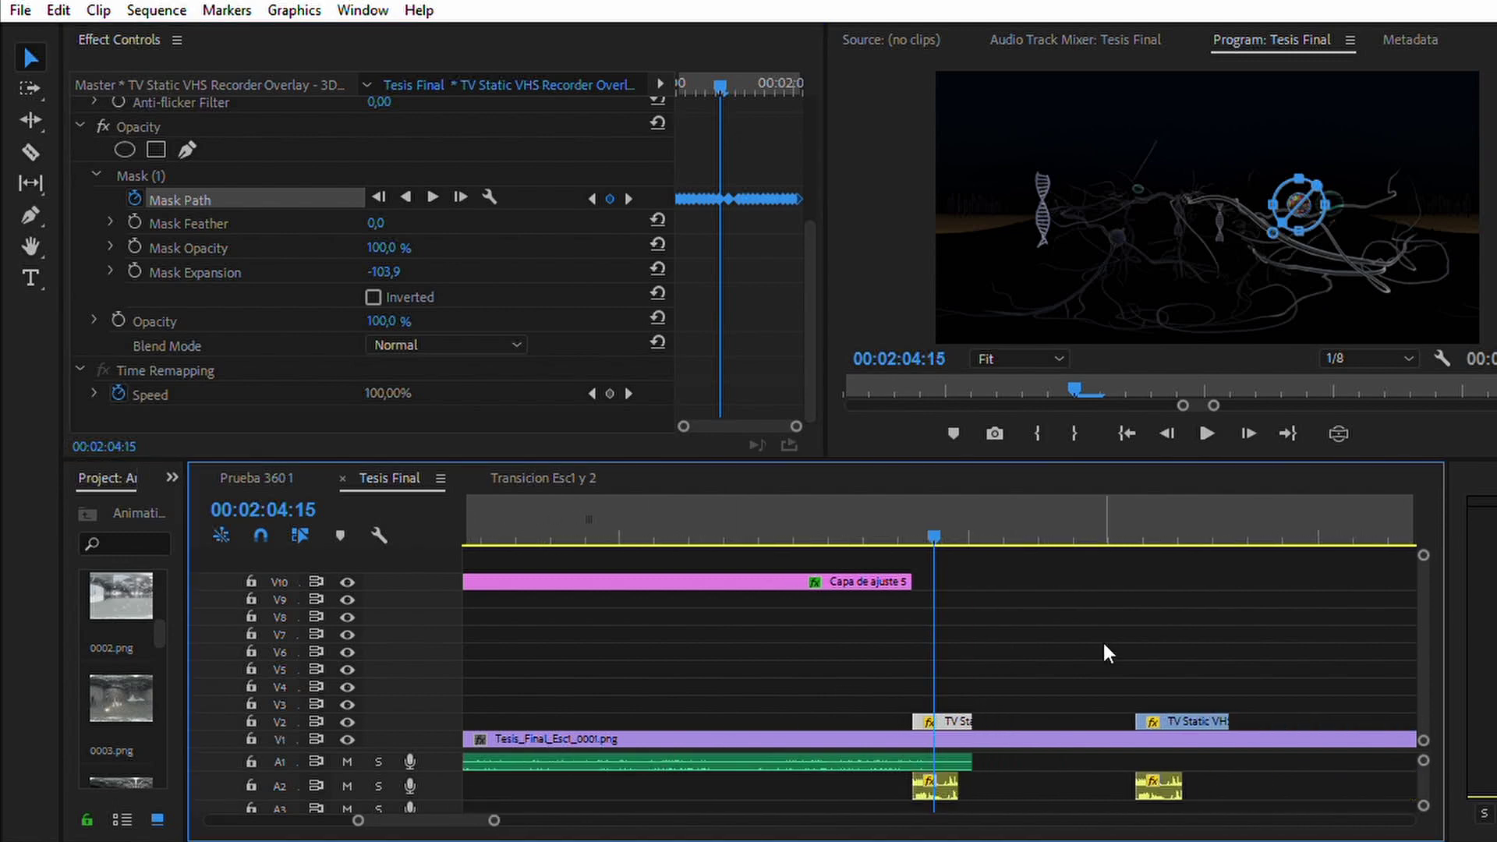
{"action": "left_click", "coordinate": [1178, 511]}
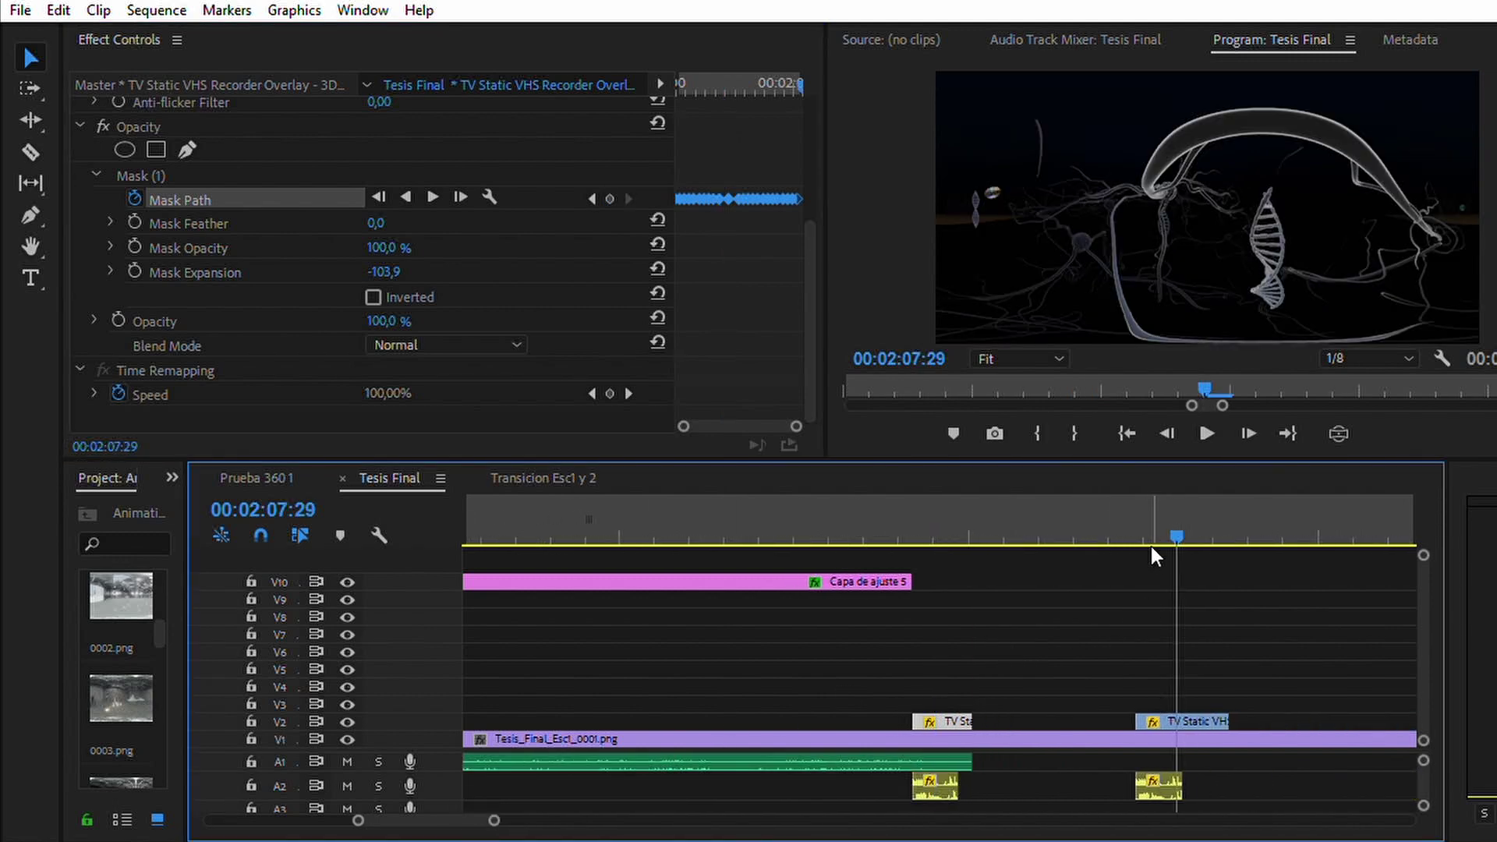
{"action": "left_click", "coordinate": [1146, 517]}
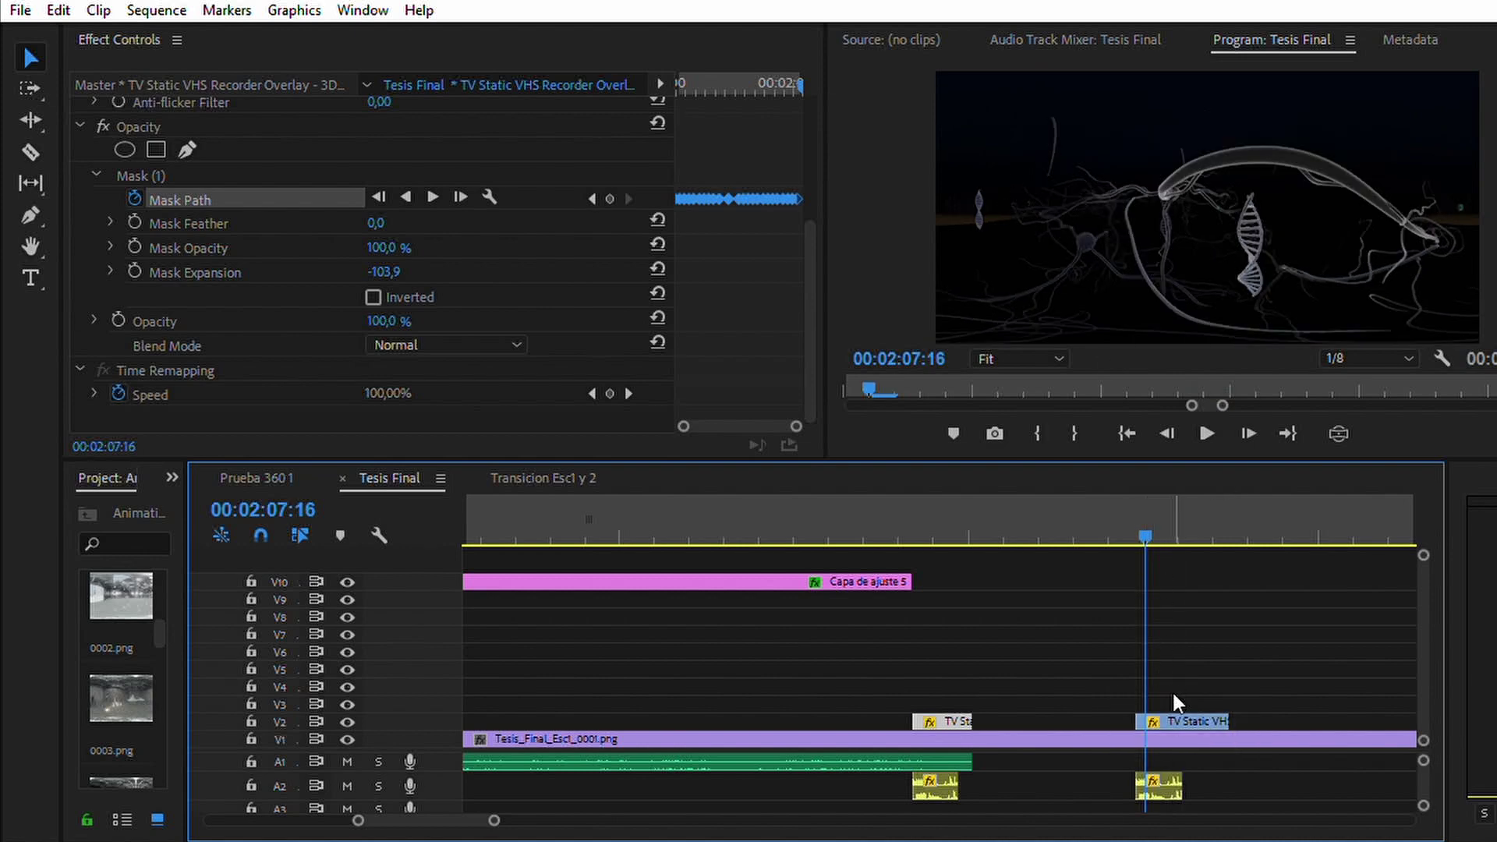
{"action": "left_click", "coordinate": [1177, 722]}
{"action": "left_click_drag", "start_coordinate": [809, 195], "coordinate": [805, 332]}
{"action": "key", "text": "Right"}
{"action": "key", "text": "Right"}
{"action": "left_click", "coordinate": [195, 199]}
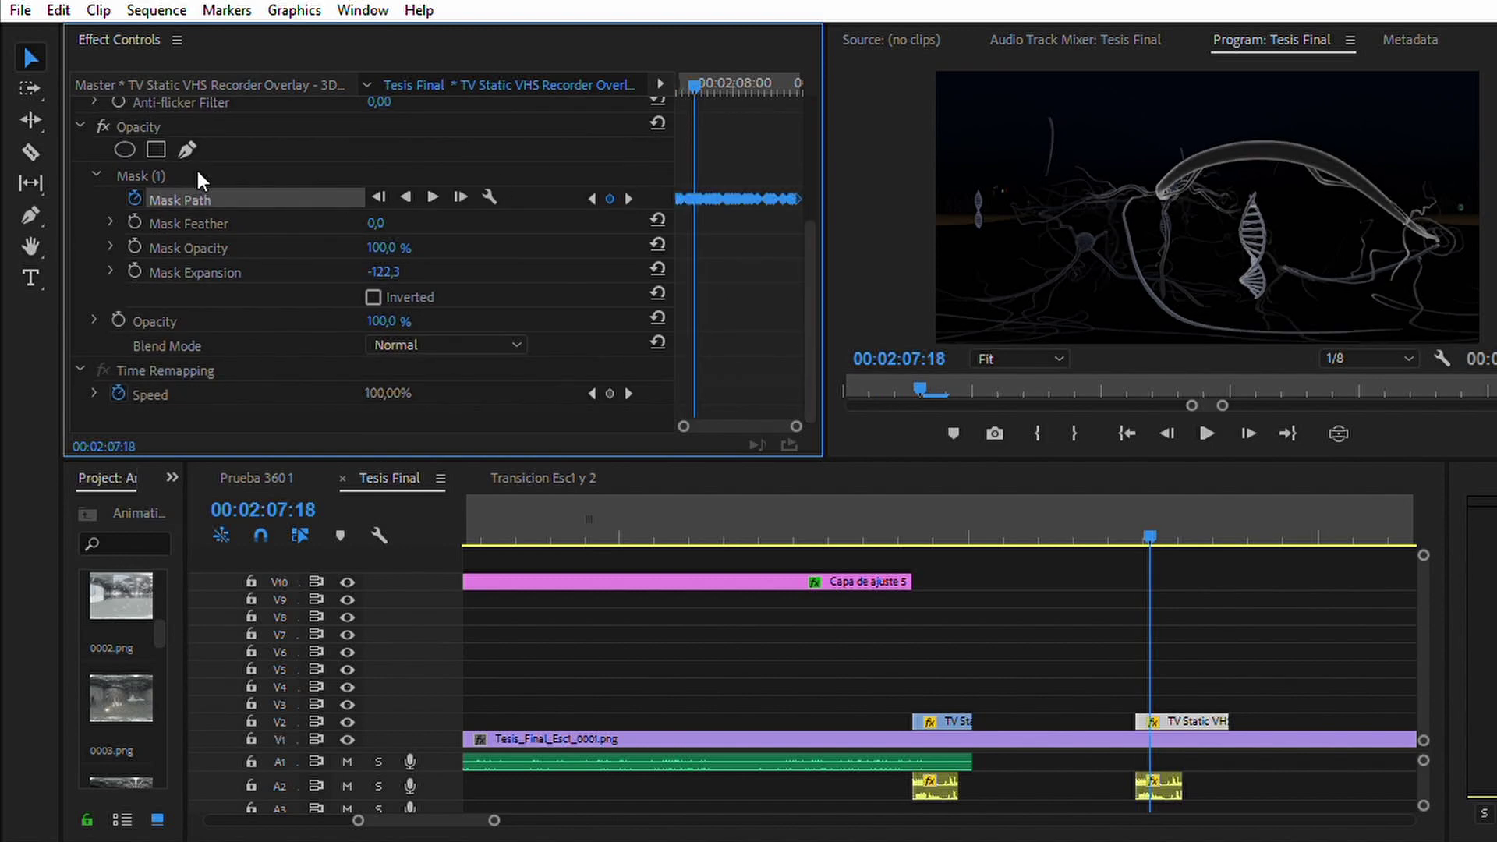
{"action": "left_click", "coordinate": [141, 176]}
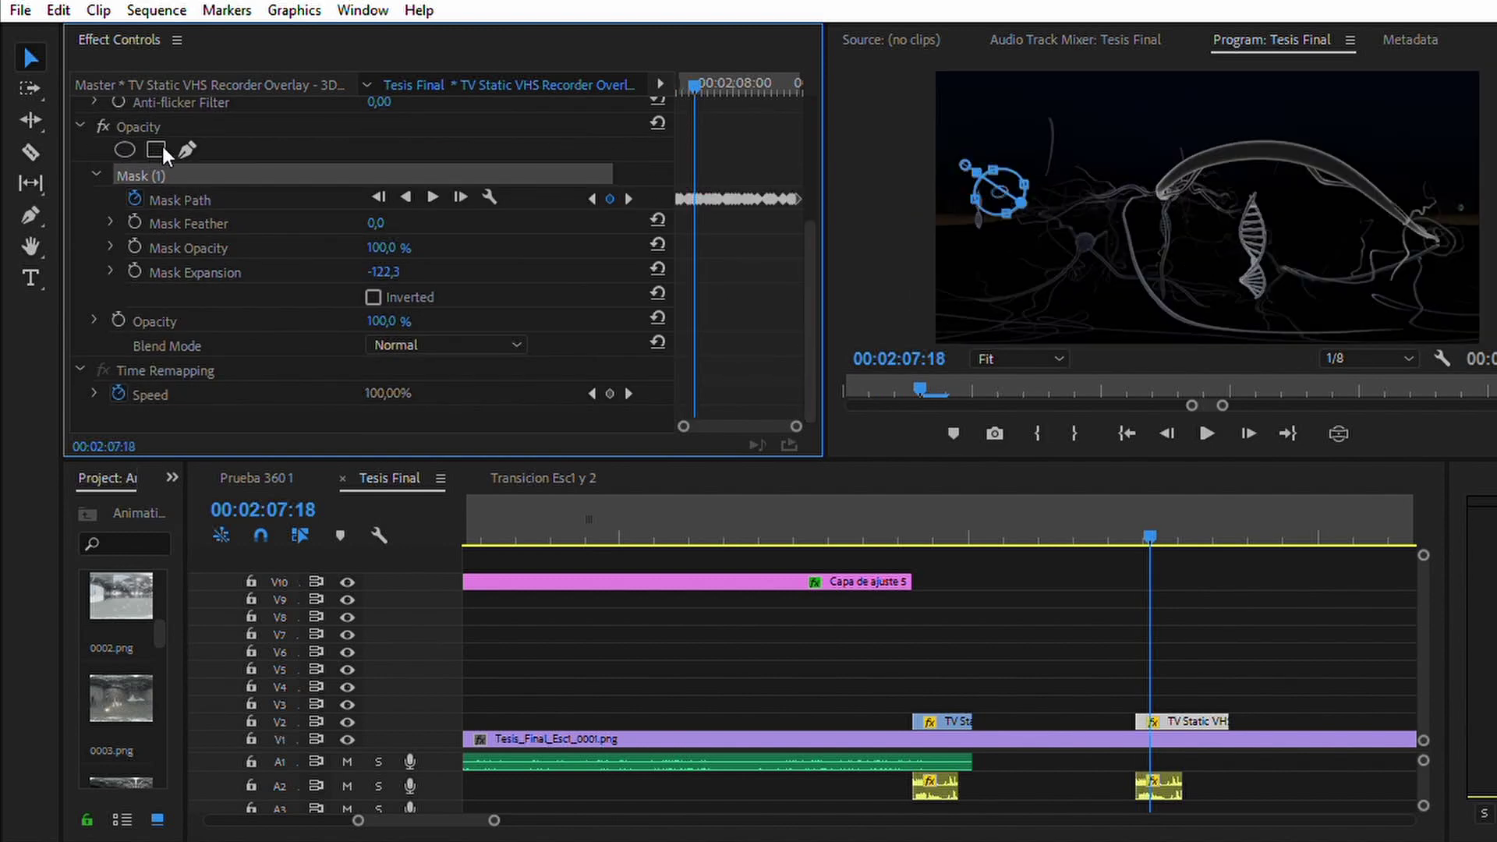
Hide the mask outline and step forward to 00:02:07:23 to examine how the static overlay follows the moving object.
{"action": "key", "text": "Up"}
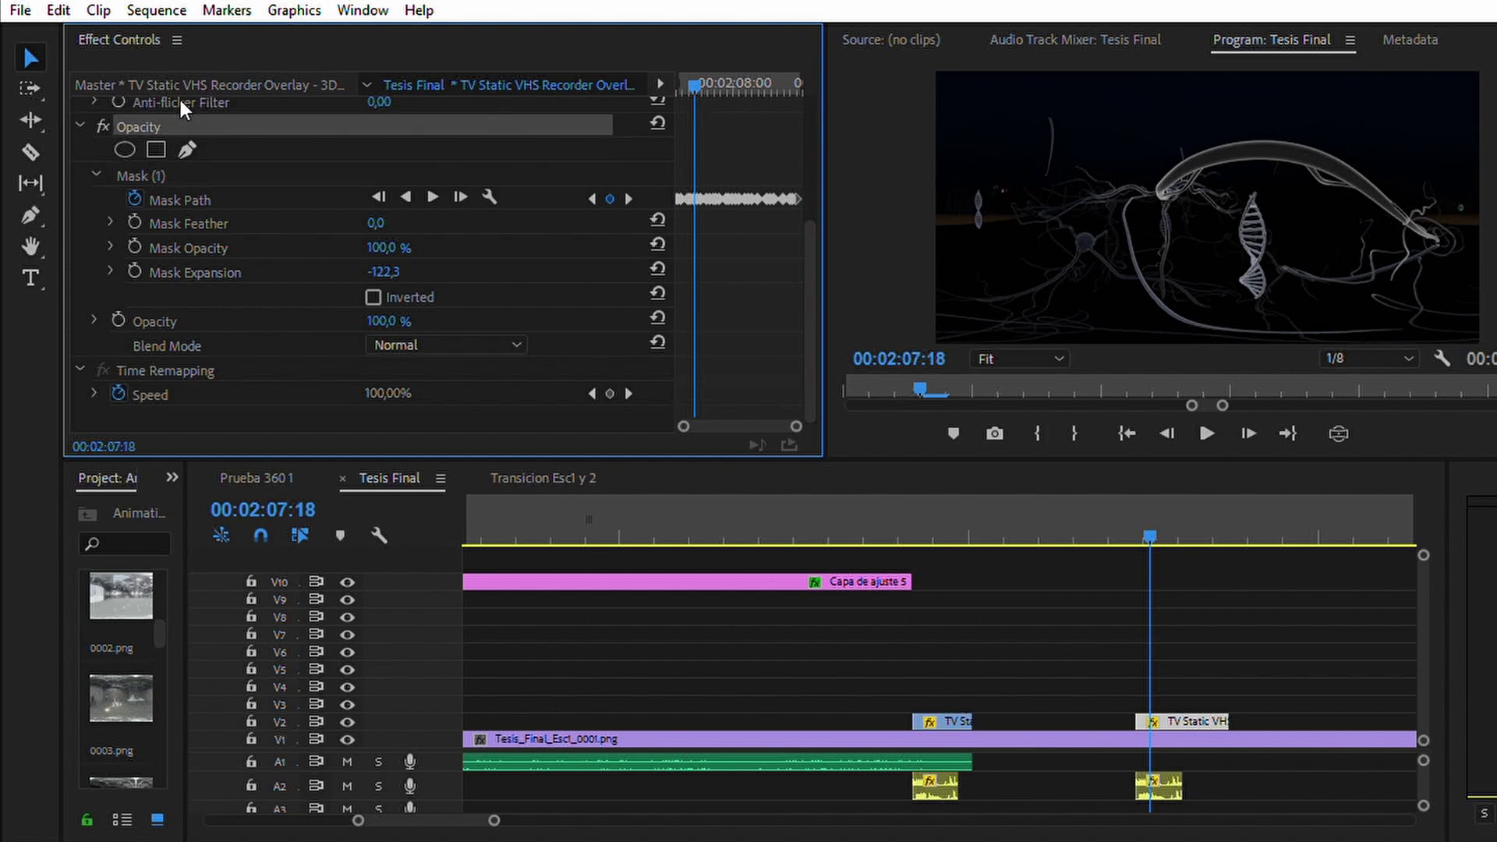
{"action": "key", "text": "Right"}
{"action": "key", "text": "Right"}
{"action": "key", "text": "Right"}
{"action": "key", "text": "Right"}
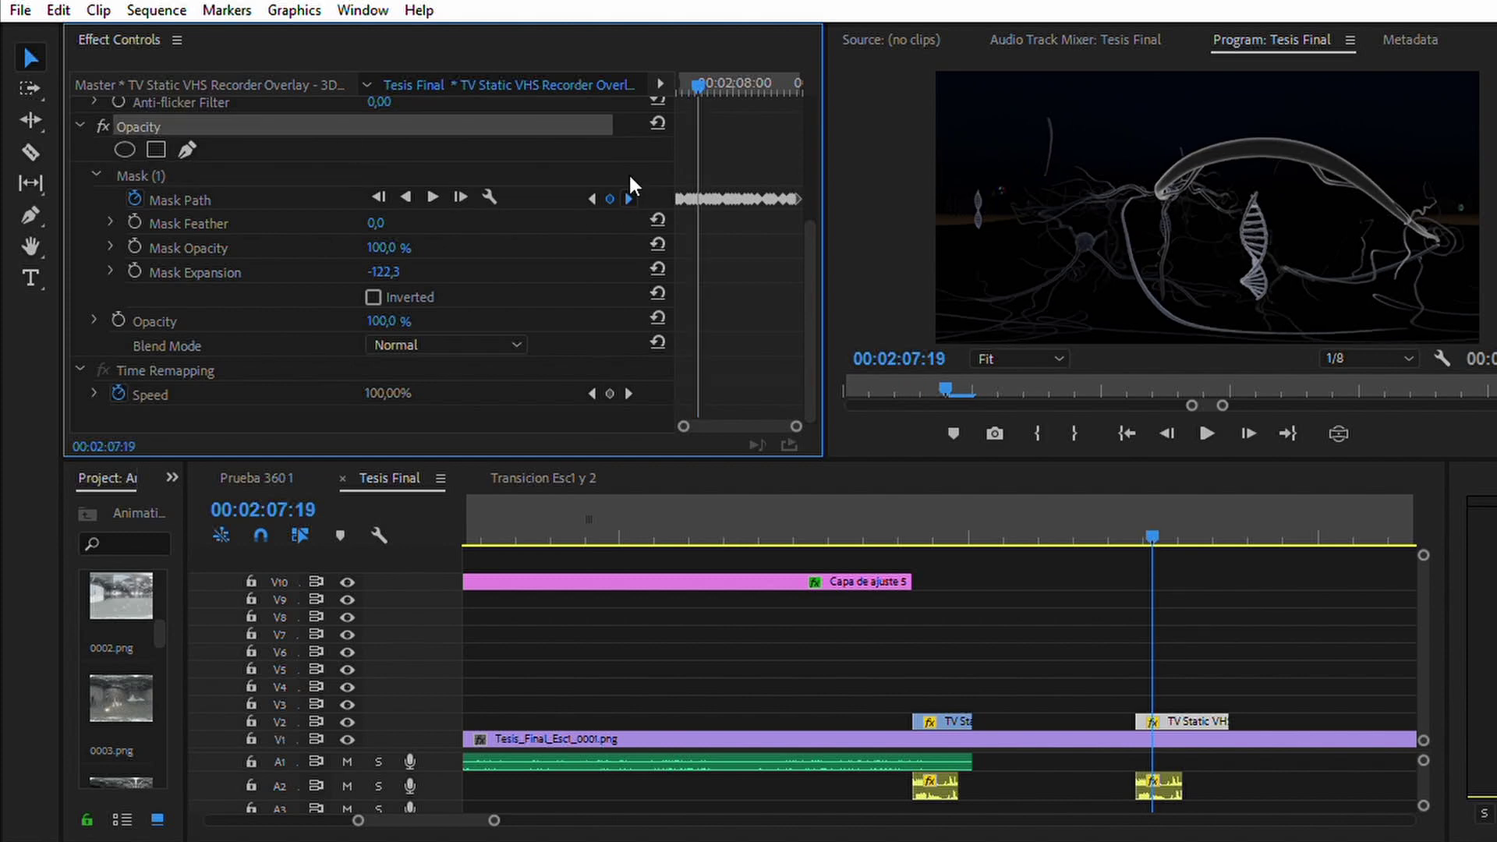
{"action": "key", "text": "Right"}
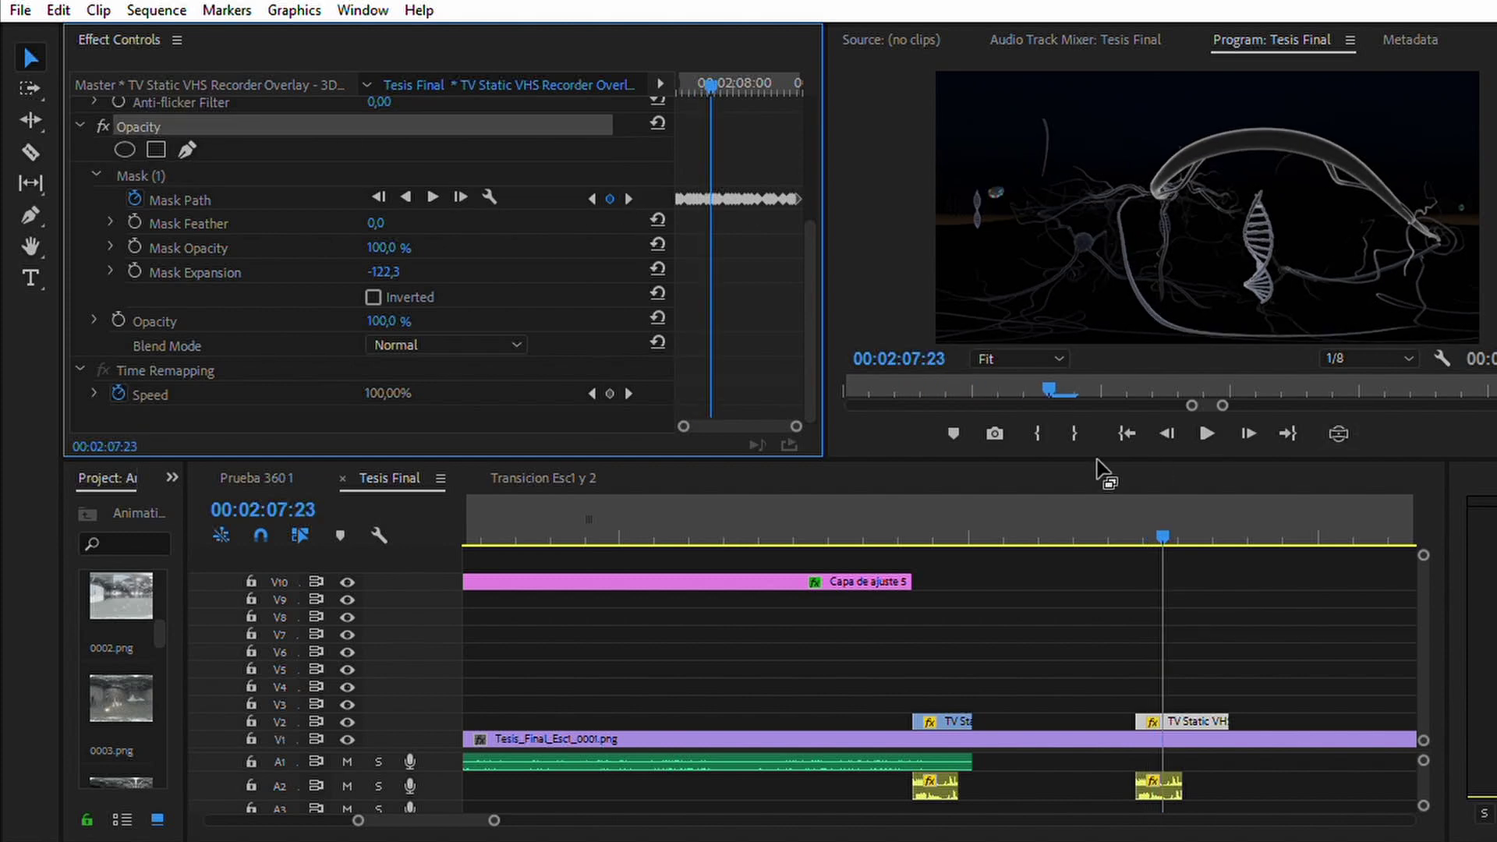
Move the playhead to 00:02:17:03 and select the Pack de glitchs clip on V2 to examine its scale and blend mode.
{"action": "left_click", "coordinate": [526, 803]}
{"action": "key", "text": "minus"}
{"action": "key", "text": "minus"}
{"action": "key", "text": "minus"}
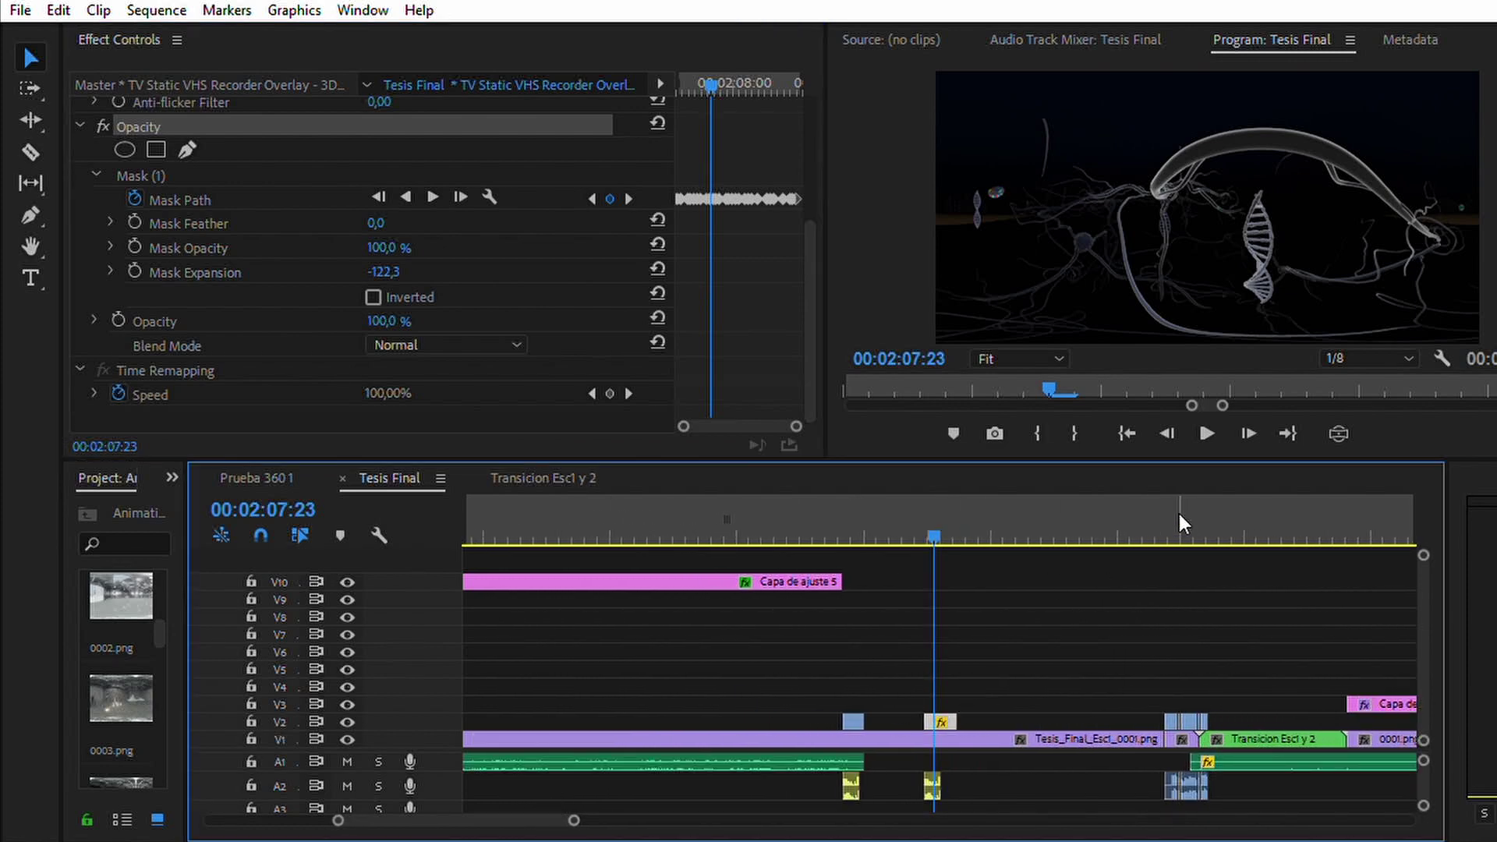
{"action": "left_click", "coordinate": [1115, 516]}
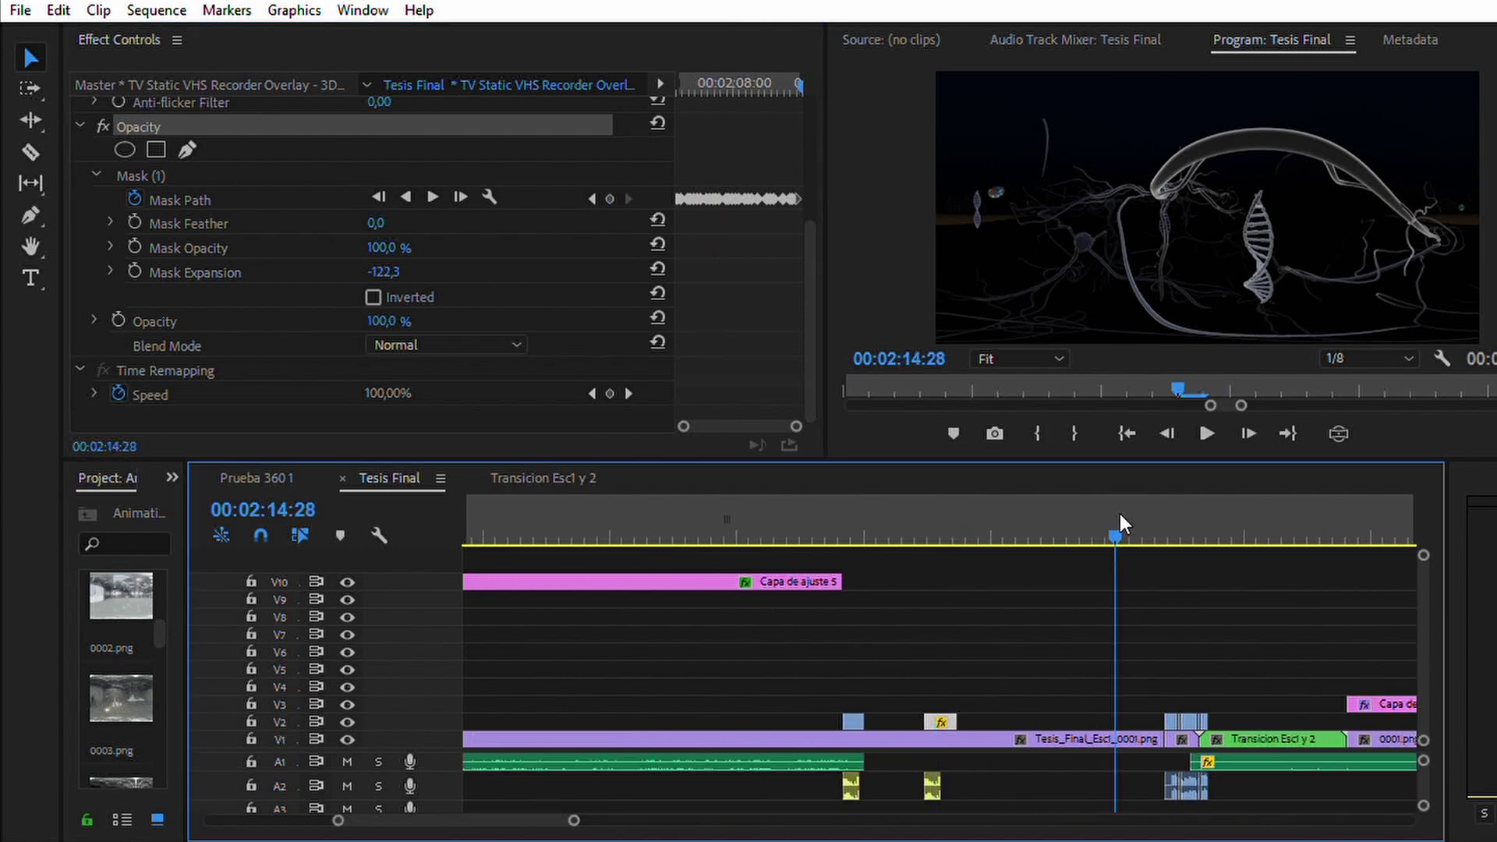
{"action": "left_click", "coordinate": [1173, 515]}
{"action": "left_click_drag", "start_coordinate": [574, 820], "coordinate": [500, 820]}
{"action": "left_click", "coordinate": [1010, 717]}
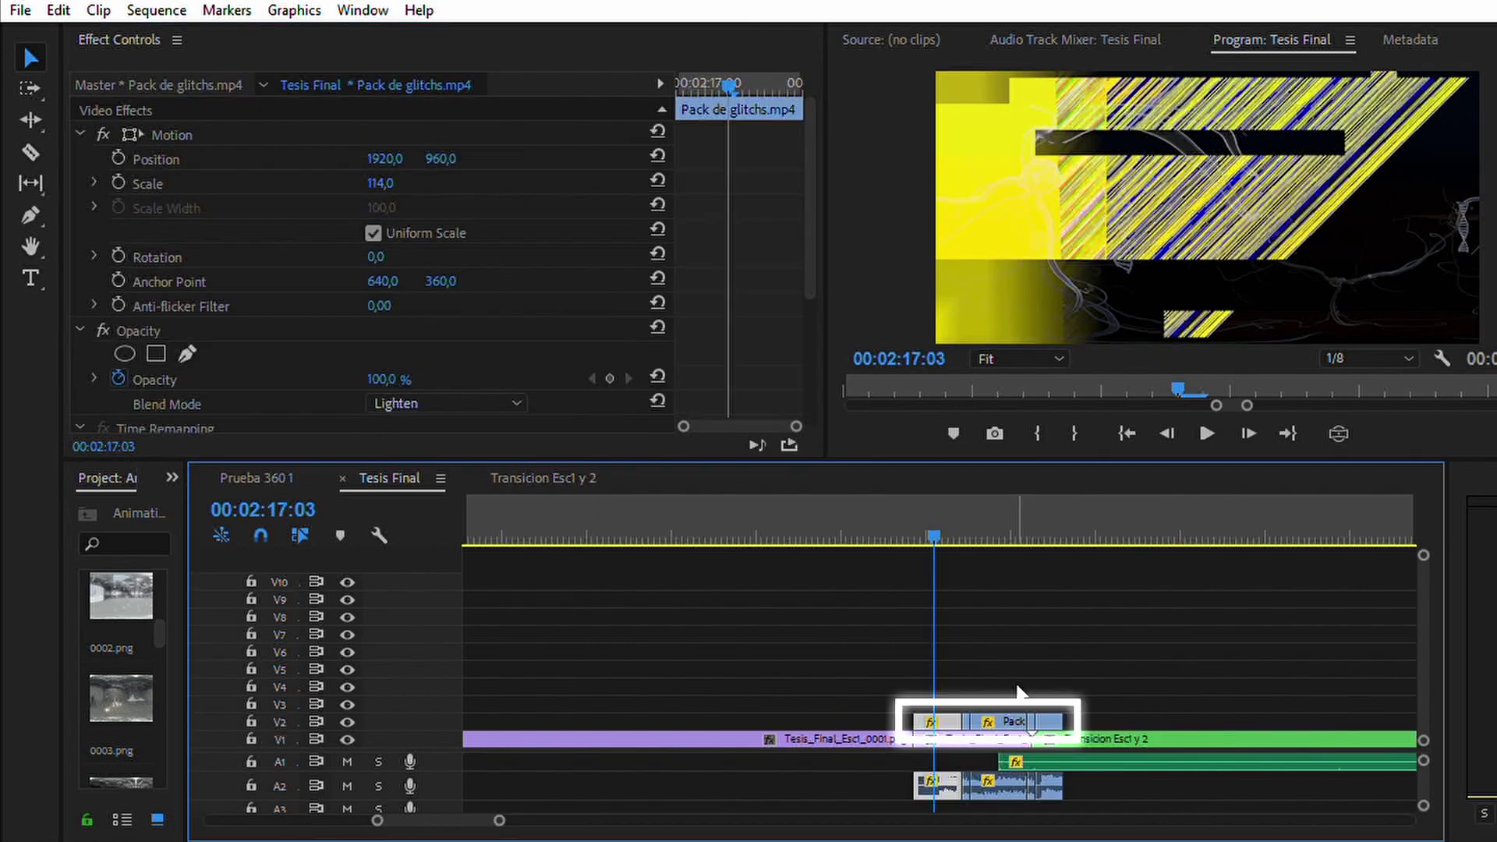
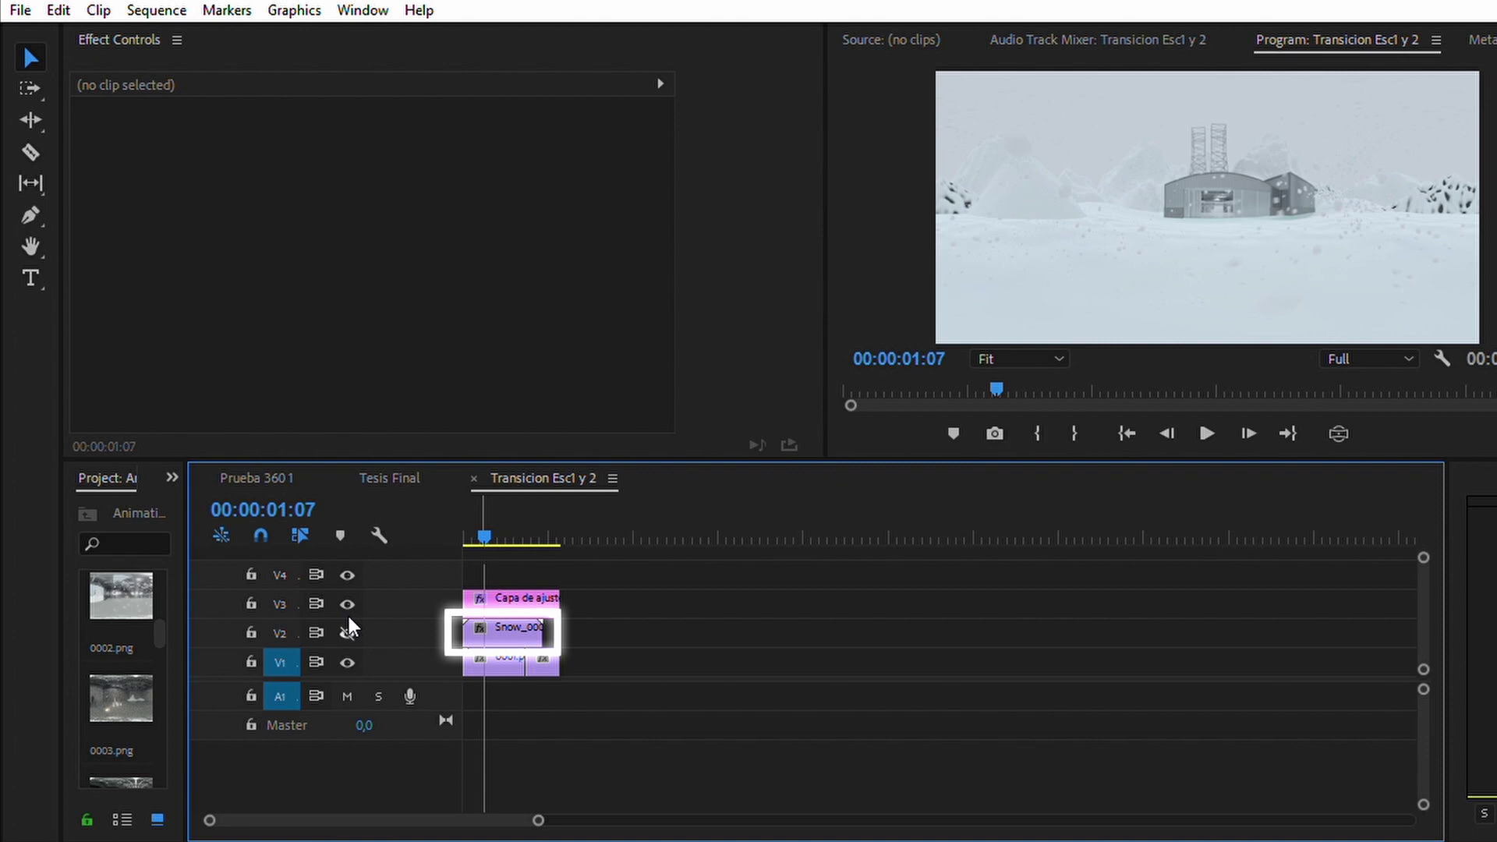
Show the Snow track in the Transicion Esc1 y 2 sequence, preview frames up to 00:00:04:21 and return to the Tesis Final sequence.
{"action": "left_click", "coordinate": [347, 619]}
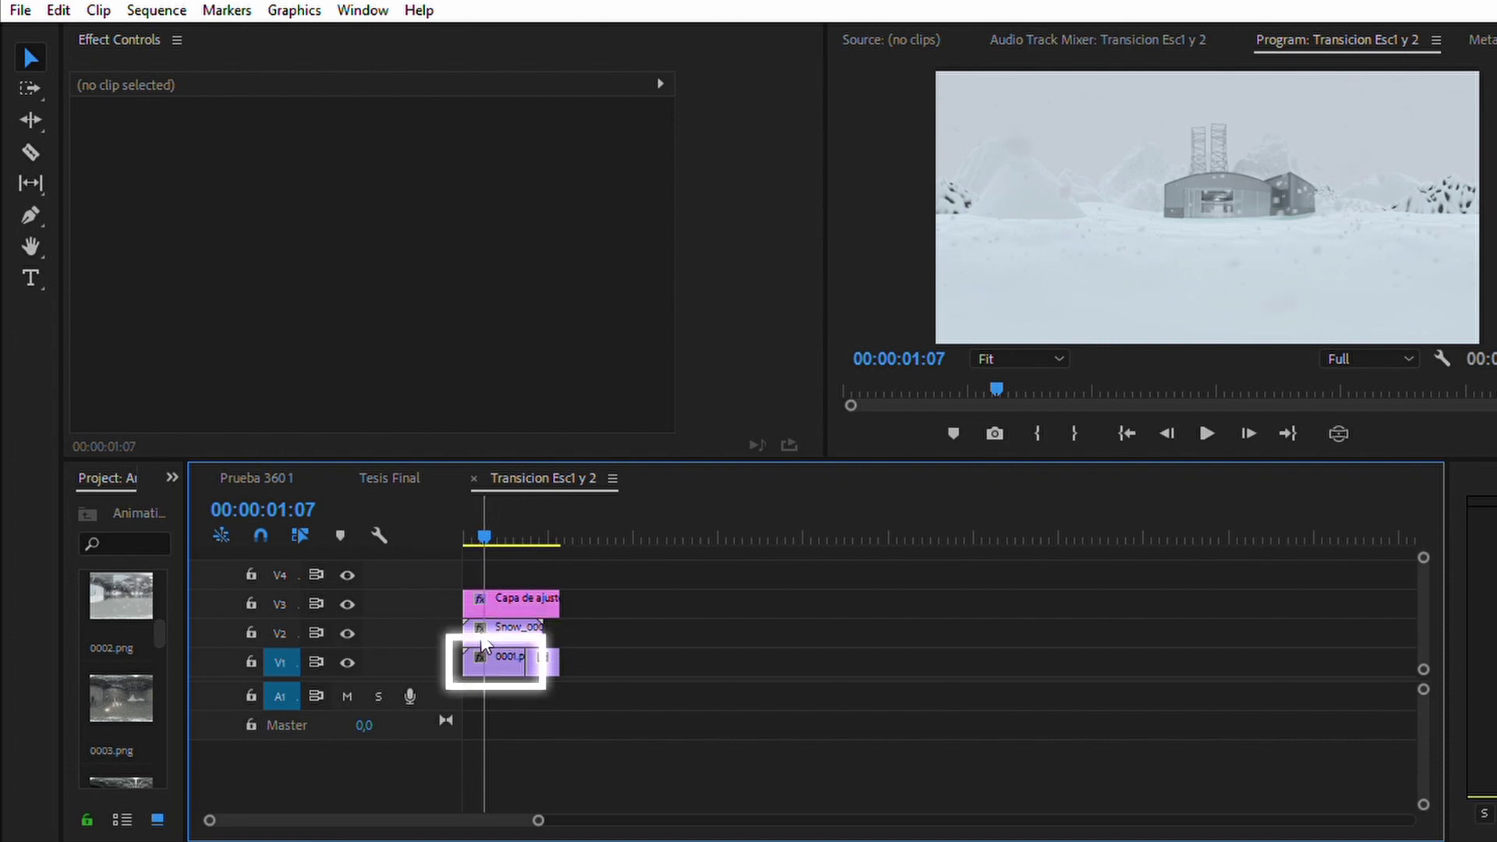
{"action": "left_click", "coordinate": [509, 532]}
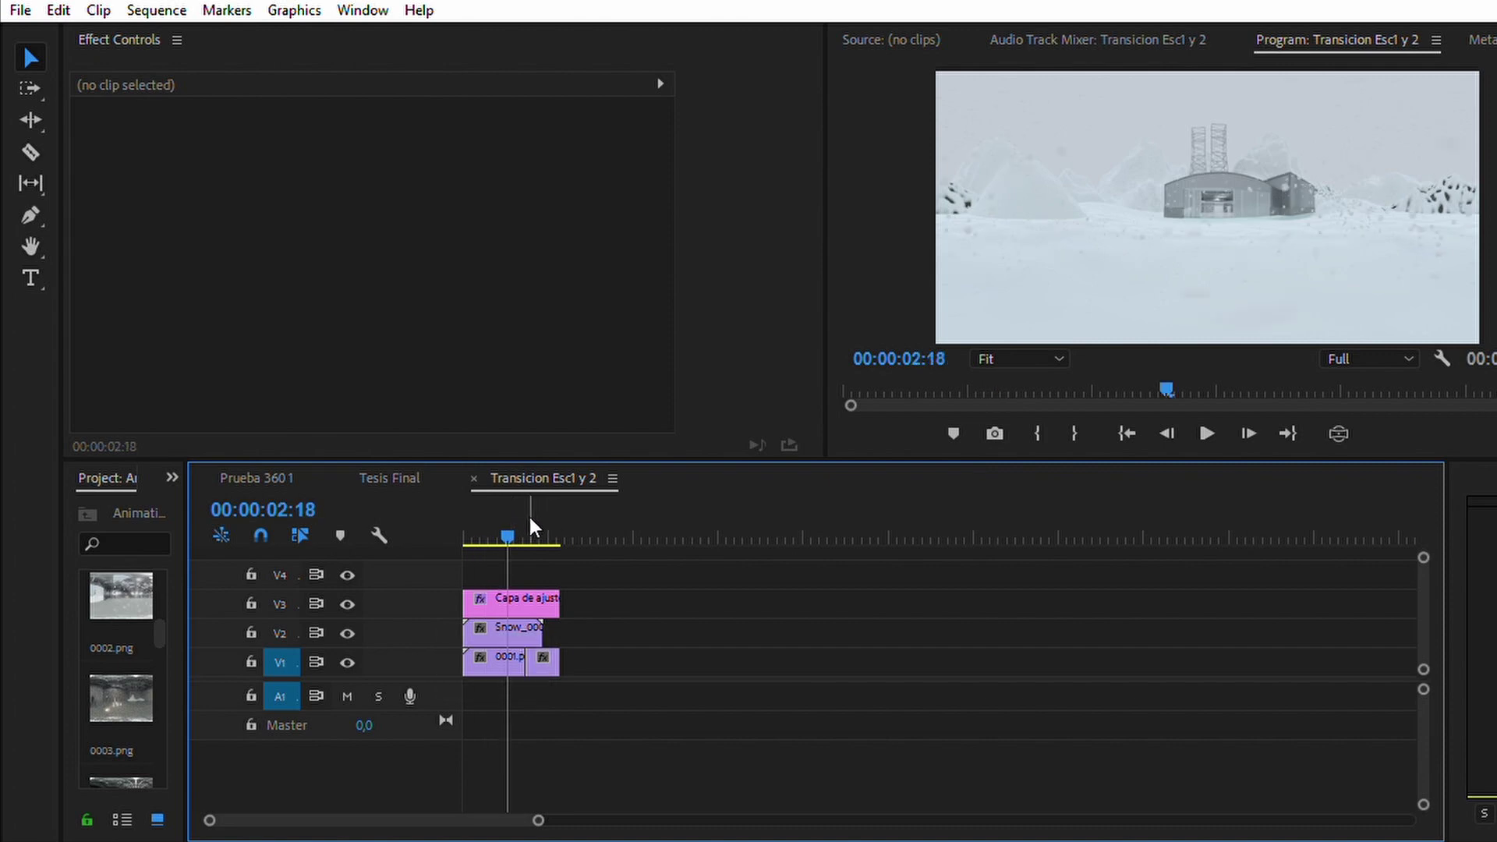
{"action": "left_click", "coordinate": [530, 512]}
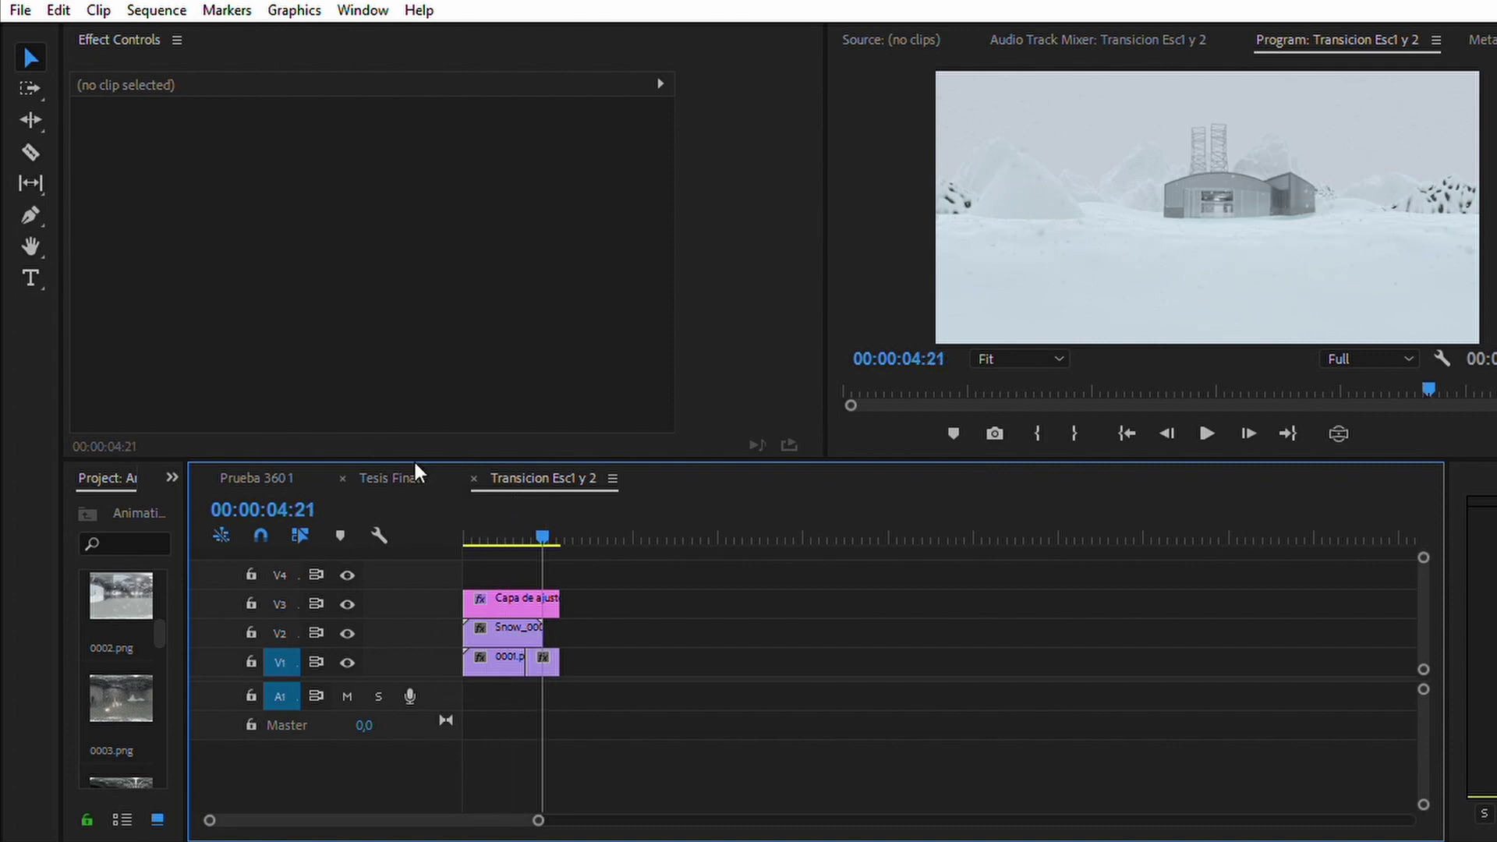
{"action": "left_click", "coordinate": [415, 468]}
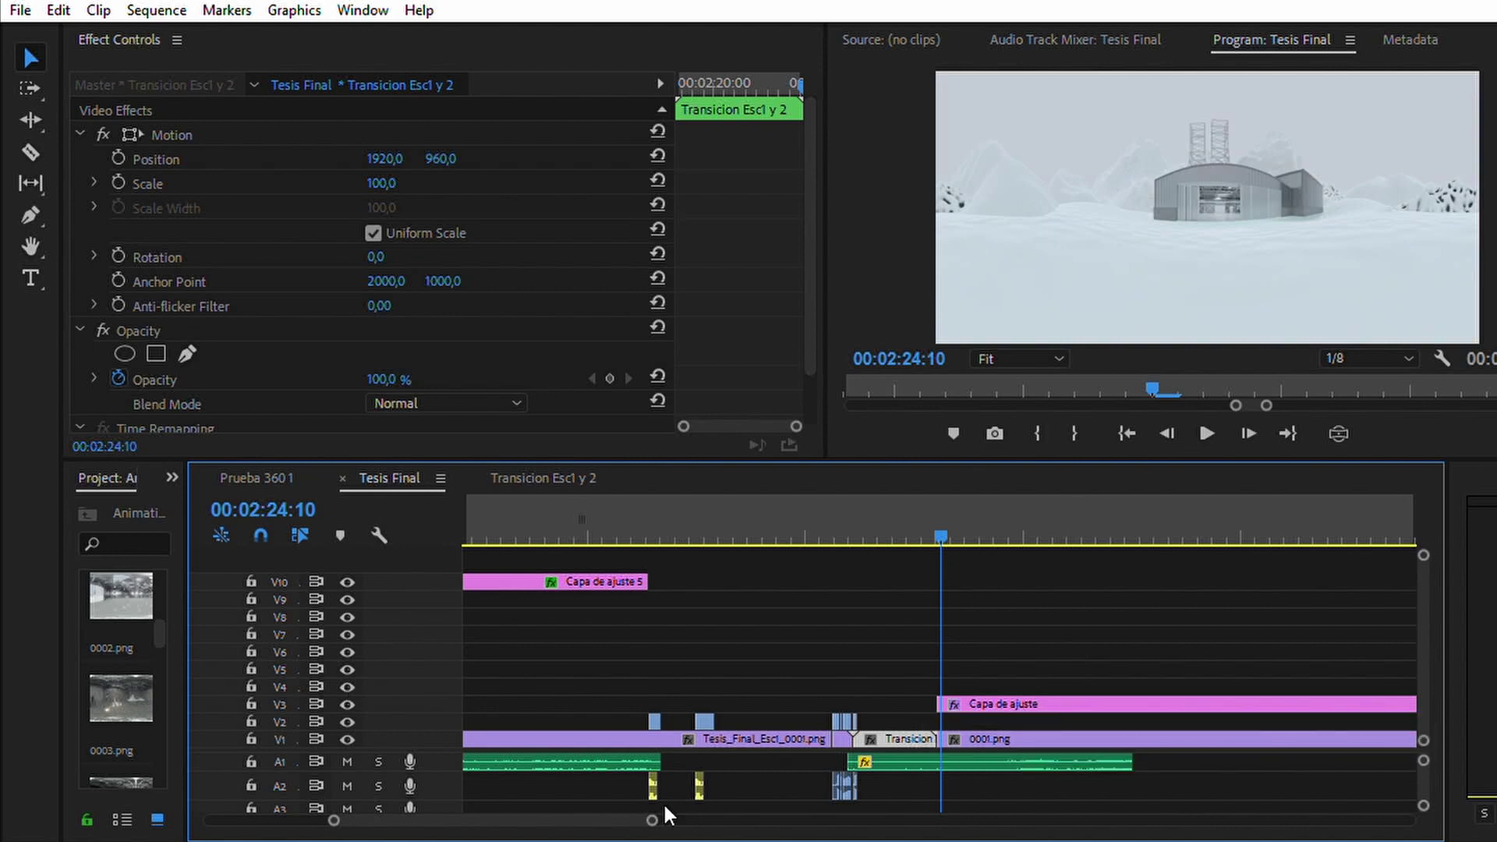
Scrub the second scene of Tesis Final from 00:03:04:03 past 00:03:13:20 to examine the lighting change before the hologram.
{"action": "left_click_drag", "start_coordinate": [651, 820], "coordinate": [785, 820]}
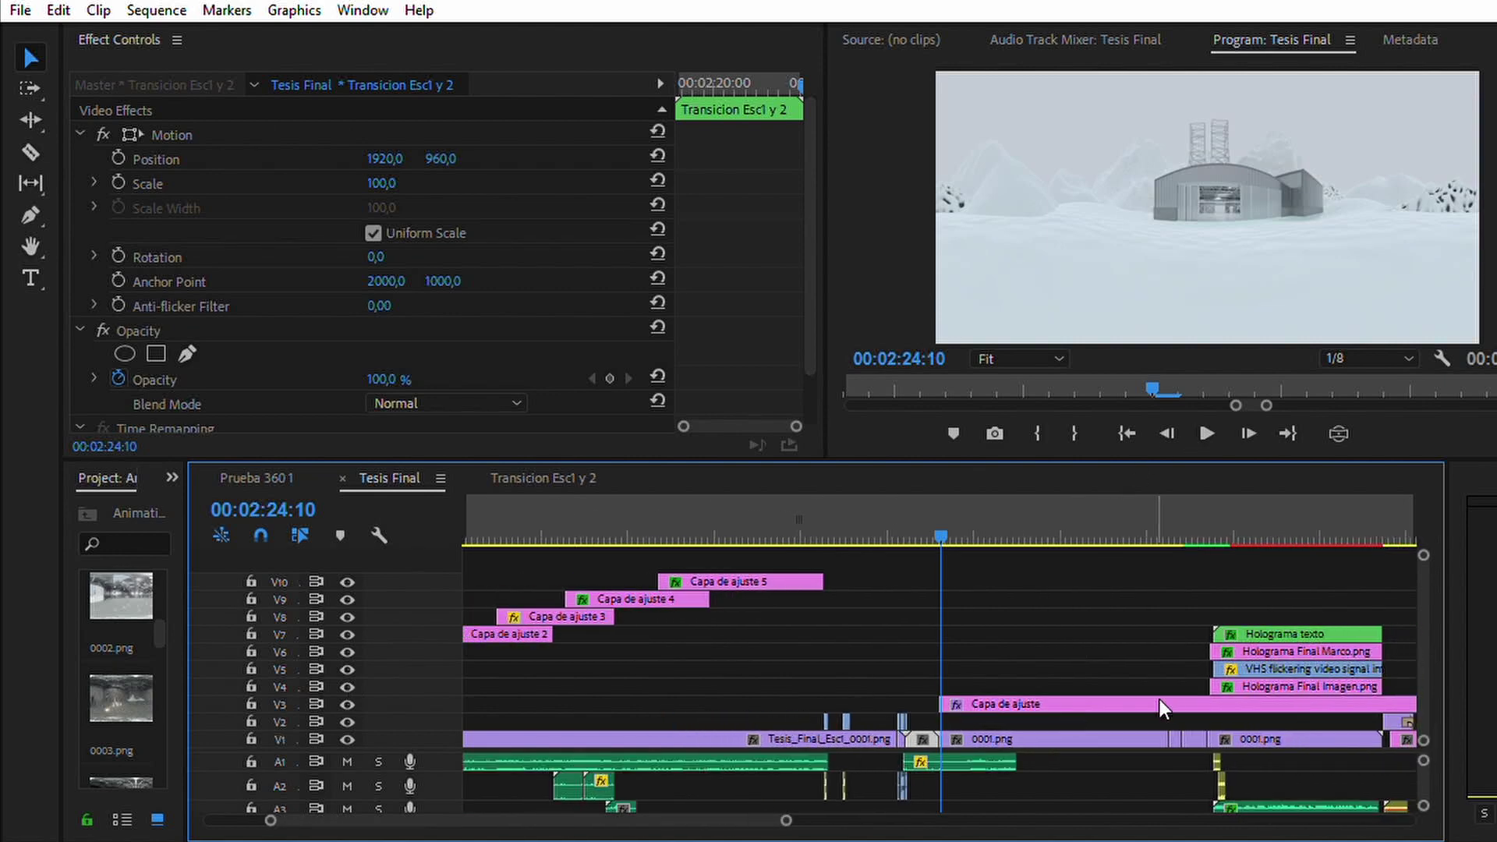
{"action": "left_click", "coordinate": [1170, 519]}
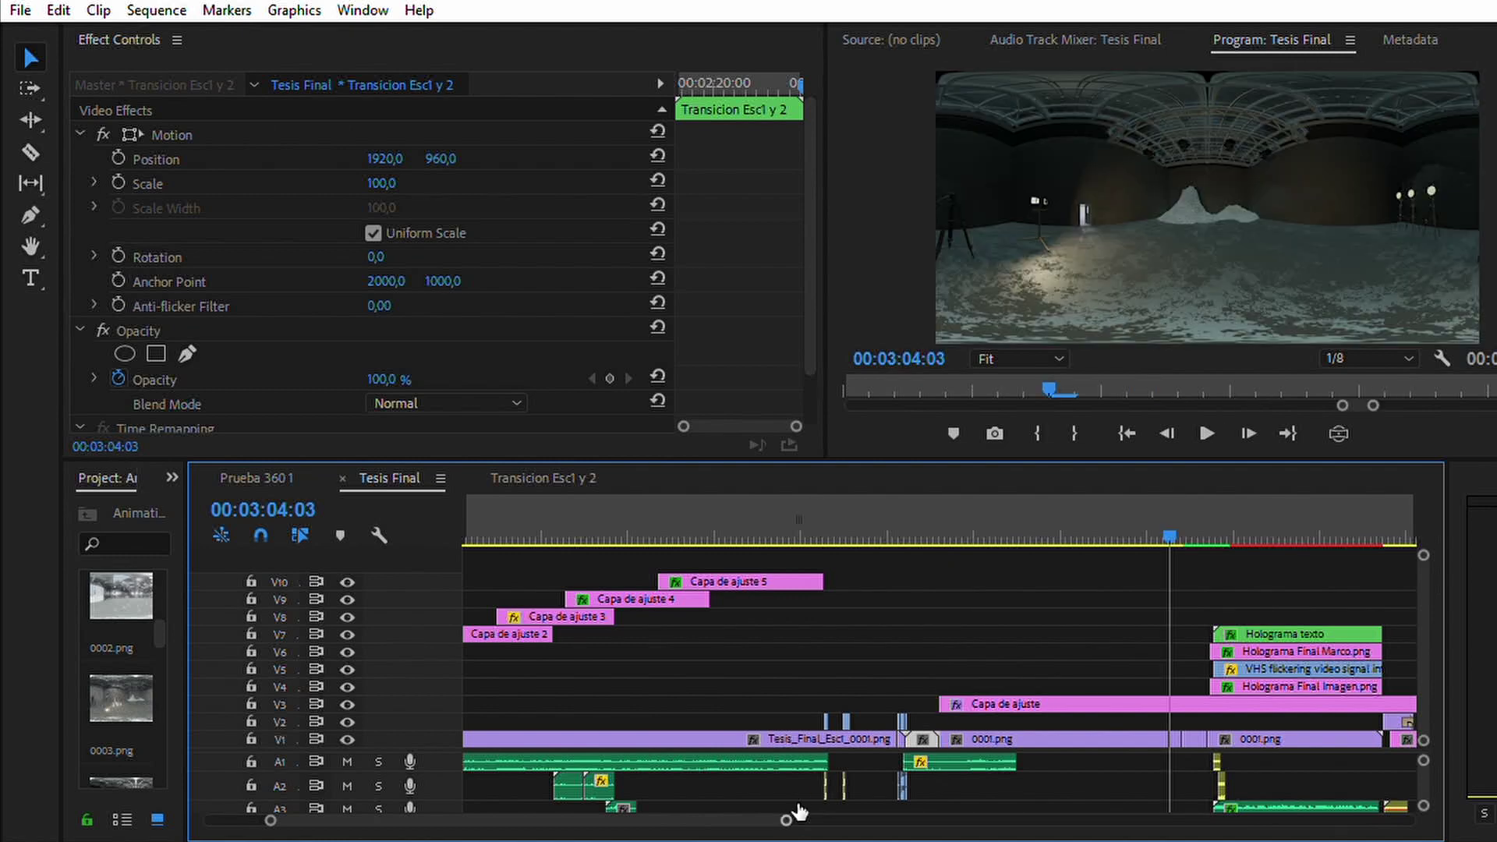
{"action": "left_click_drag", "start_coordinate": [829, 816], "coordinate": [663, 815]}
{"action": "left_click_drag", "start_coordinate": [958, 513], "coordinate": [1131, 513]}
{"action": "left_click", "coordinate": [1222, 533]}
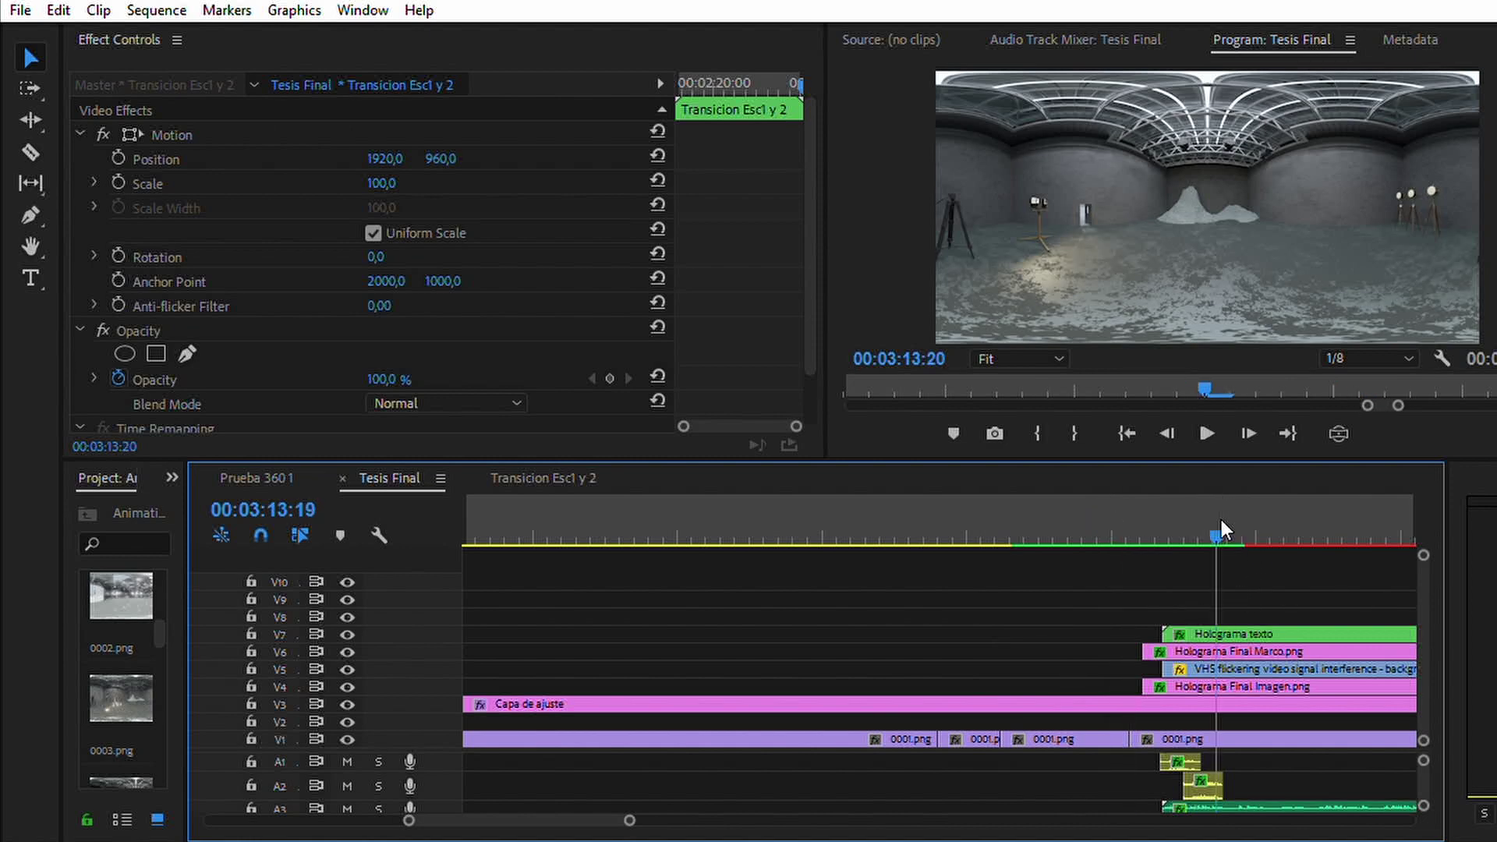
{"action": "scroll", "coordinate": [755, 643], "scroll_direction": "down", "scroll_amount": 3, "text": "alt"}
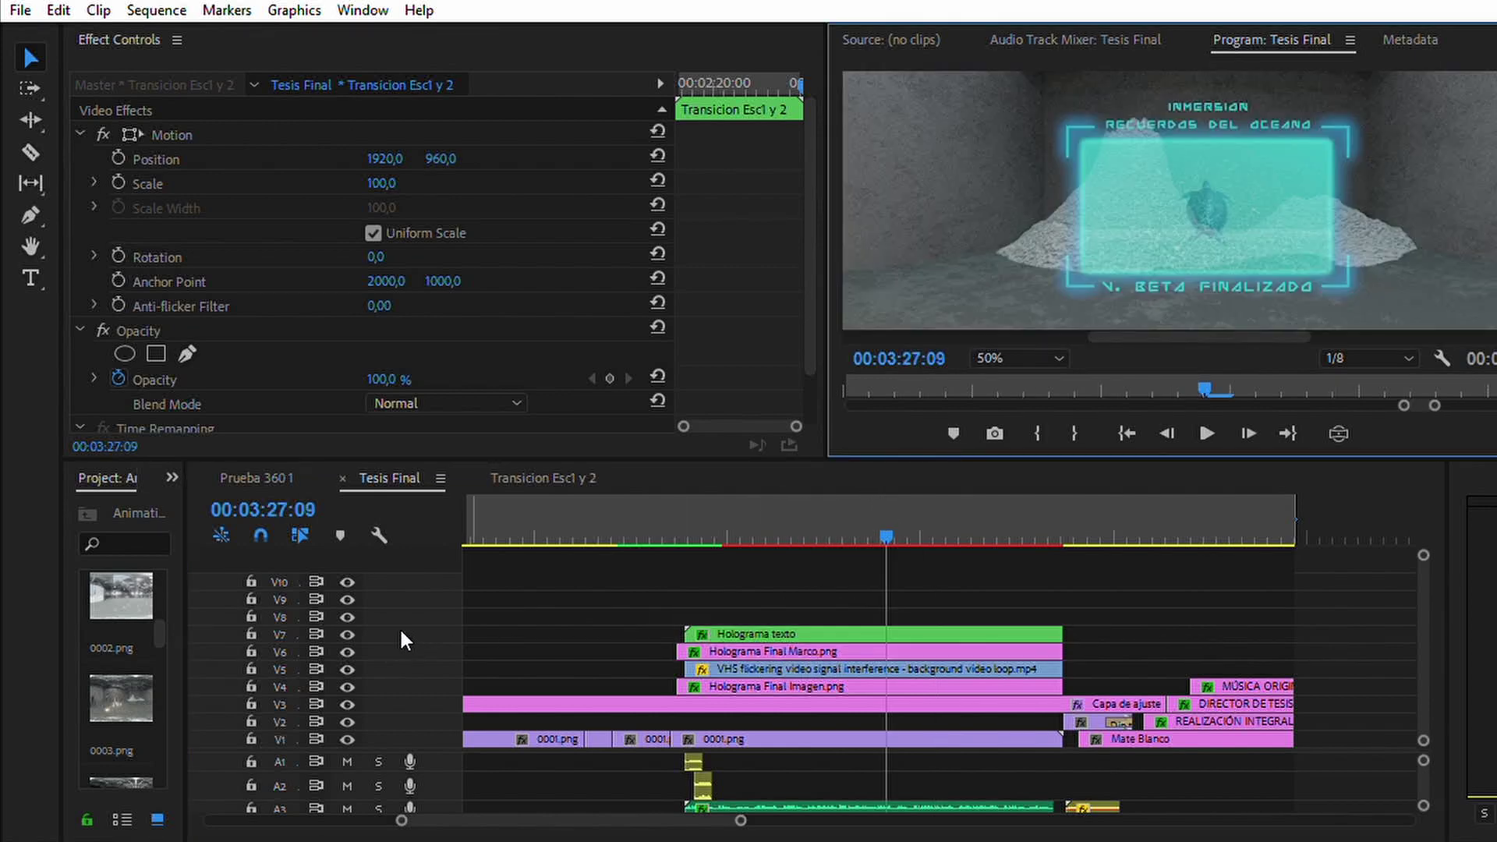
Toggle the hologram text, frame and image tracks off and on individually, and select the Holograma Final Marco.png clip to view its scale keyframes.
{"action": "left_click", "coordinate": [346, 613]}
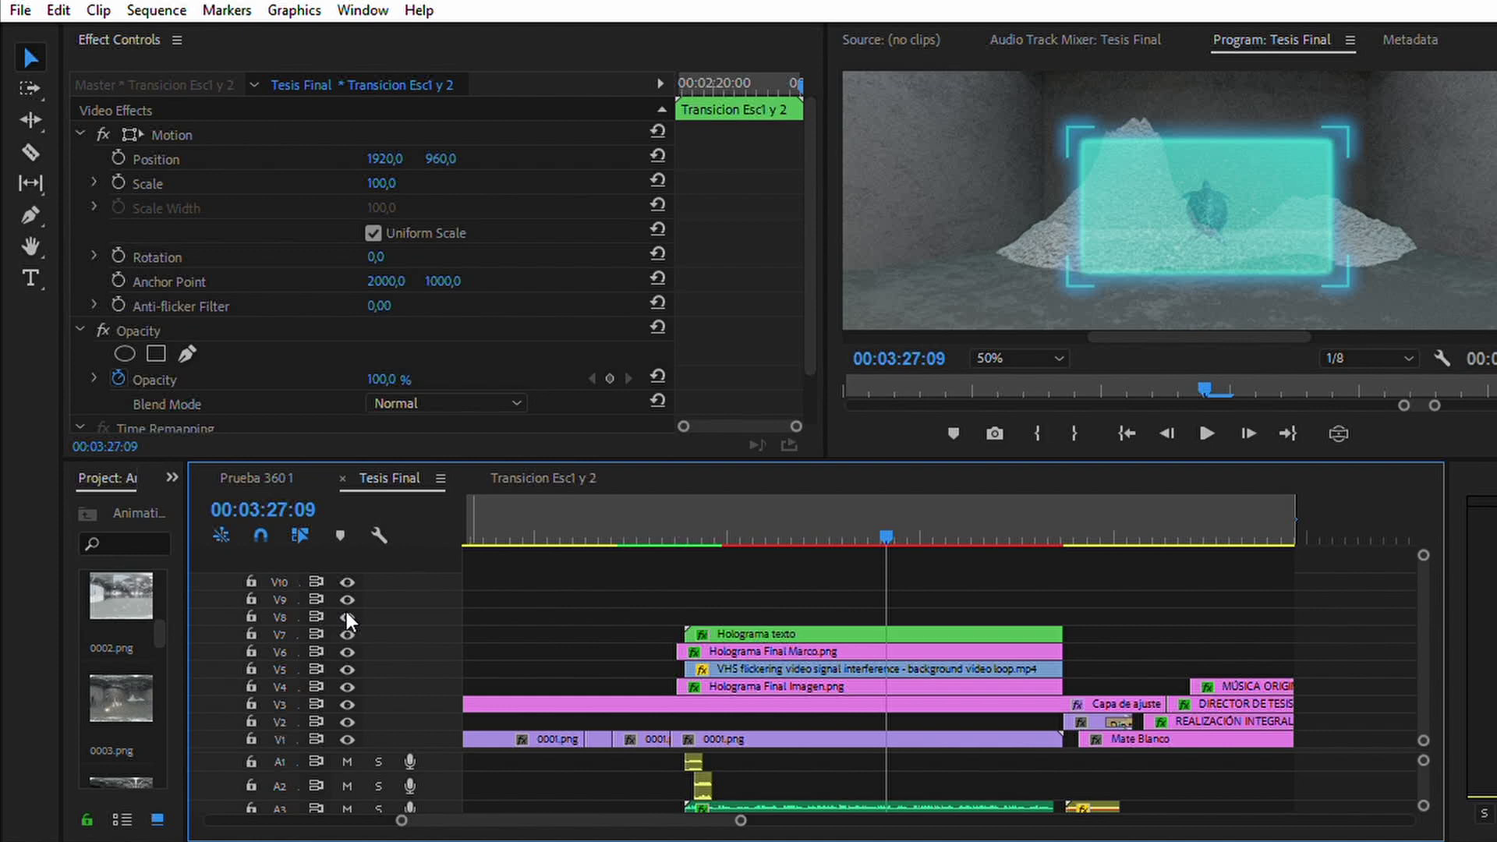
{"action": "left_click", "coordinate": [347, 613]}
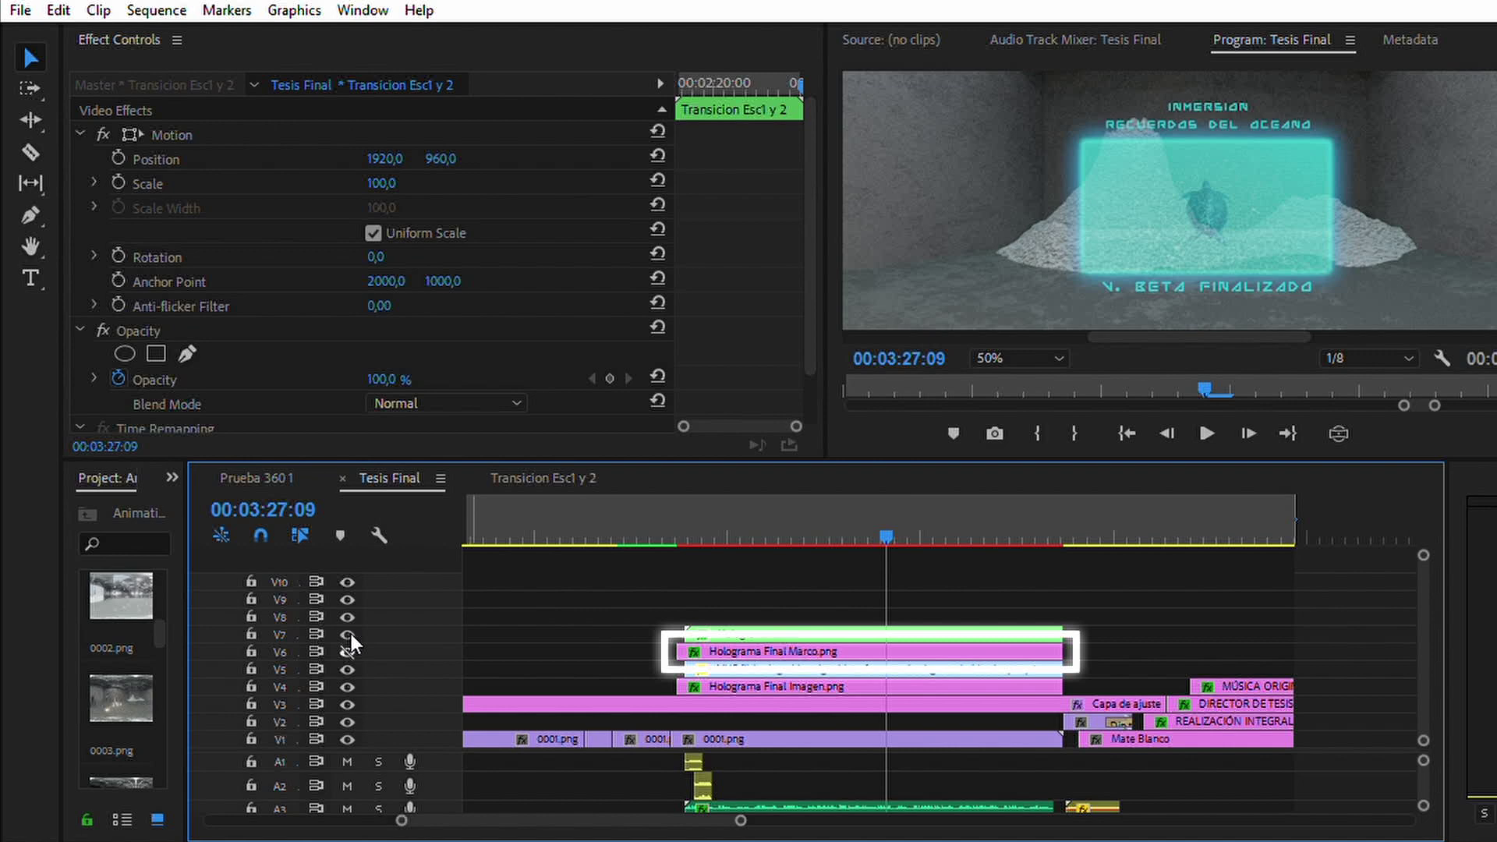
{"action": "left_click", "coordinate": [347, 650]}
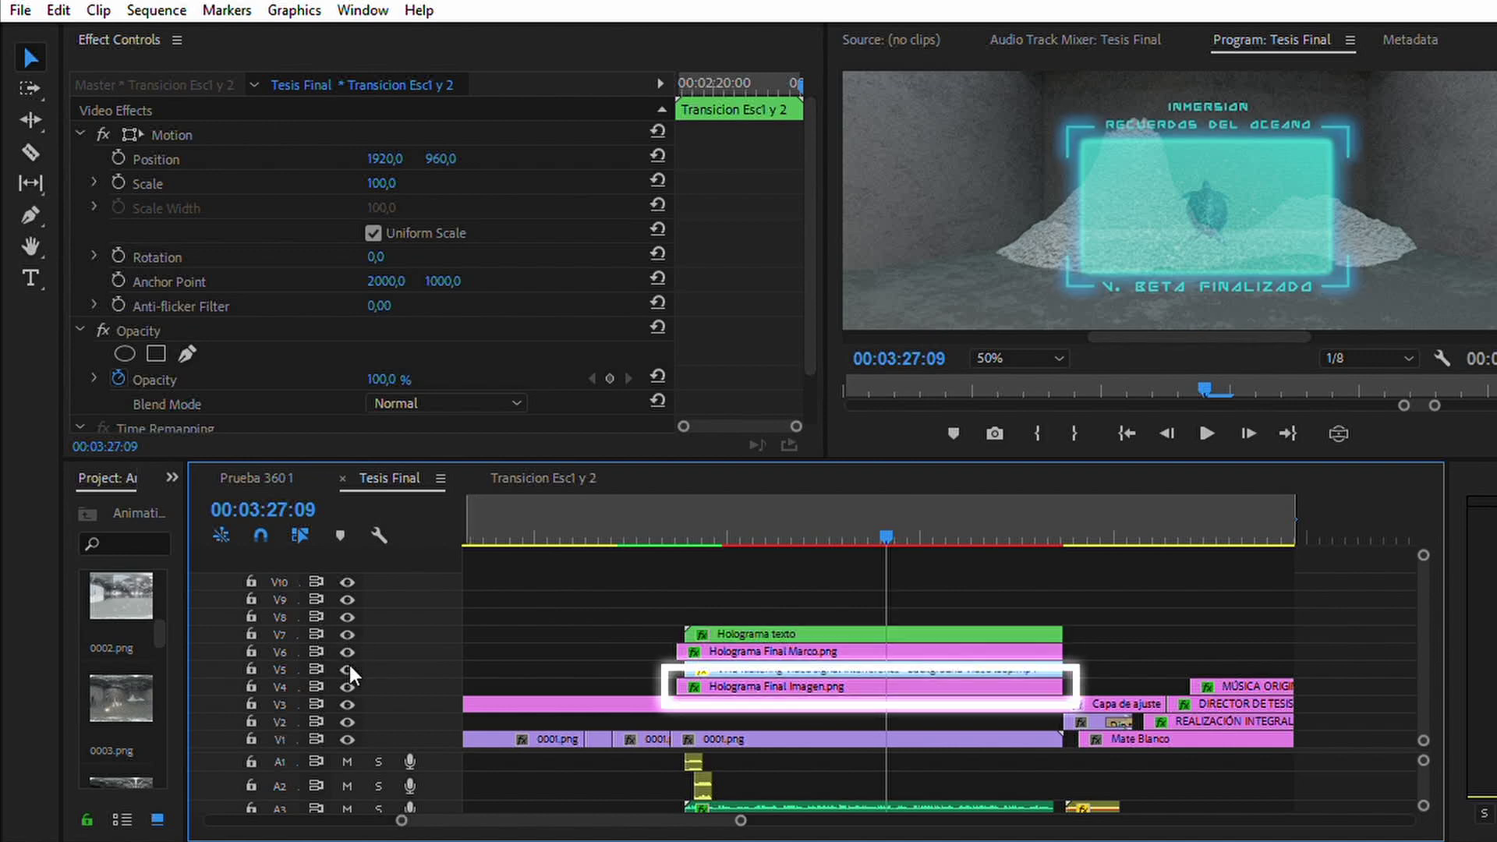
{"action": "left_click", "coordinate": [349, 666]}
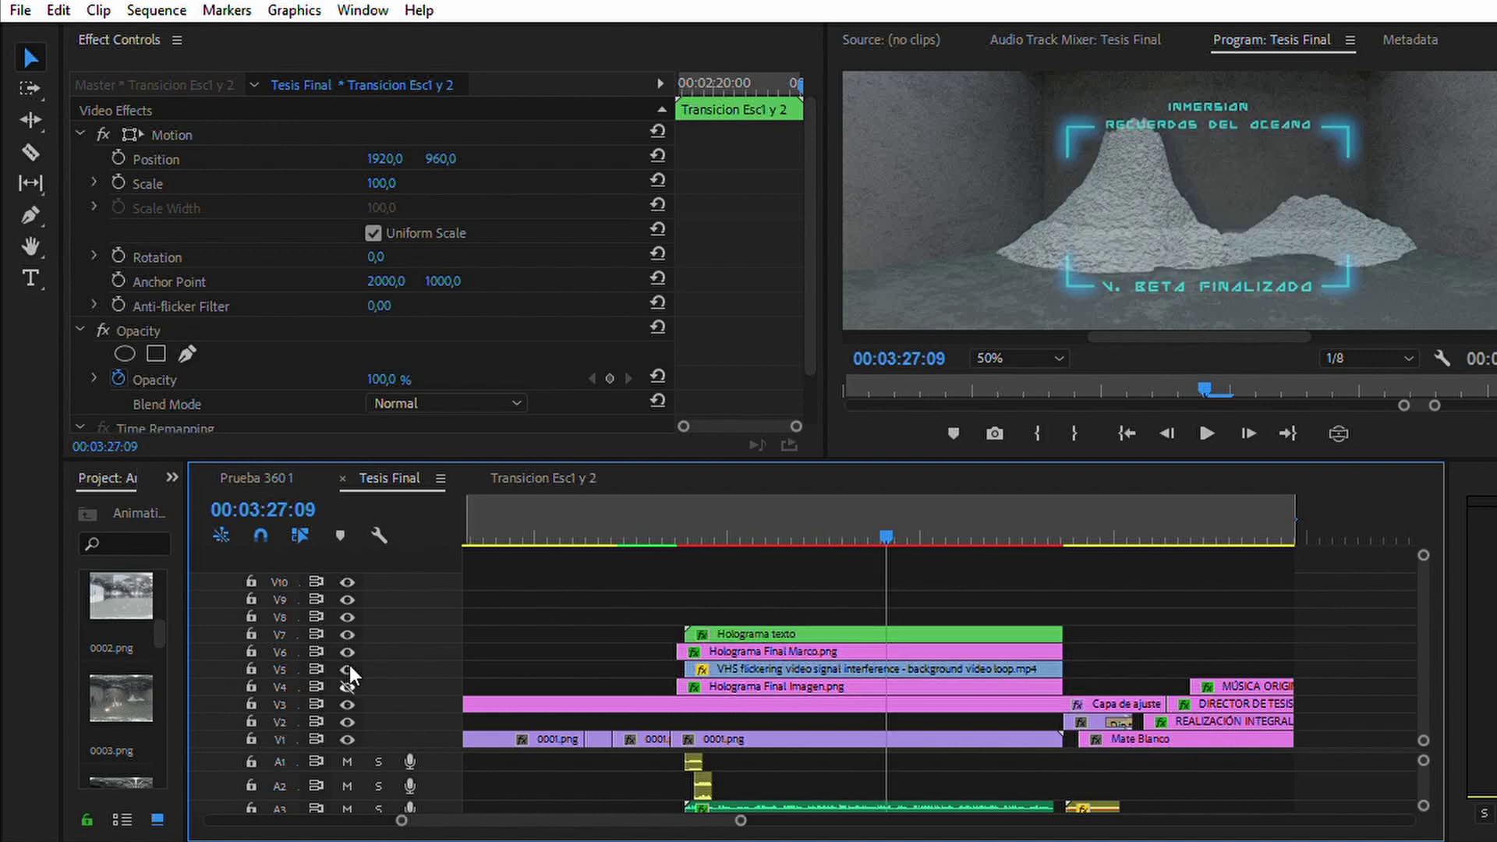
{"action": "left_click", "coordinate": [349, 667]}
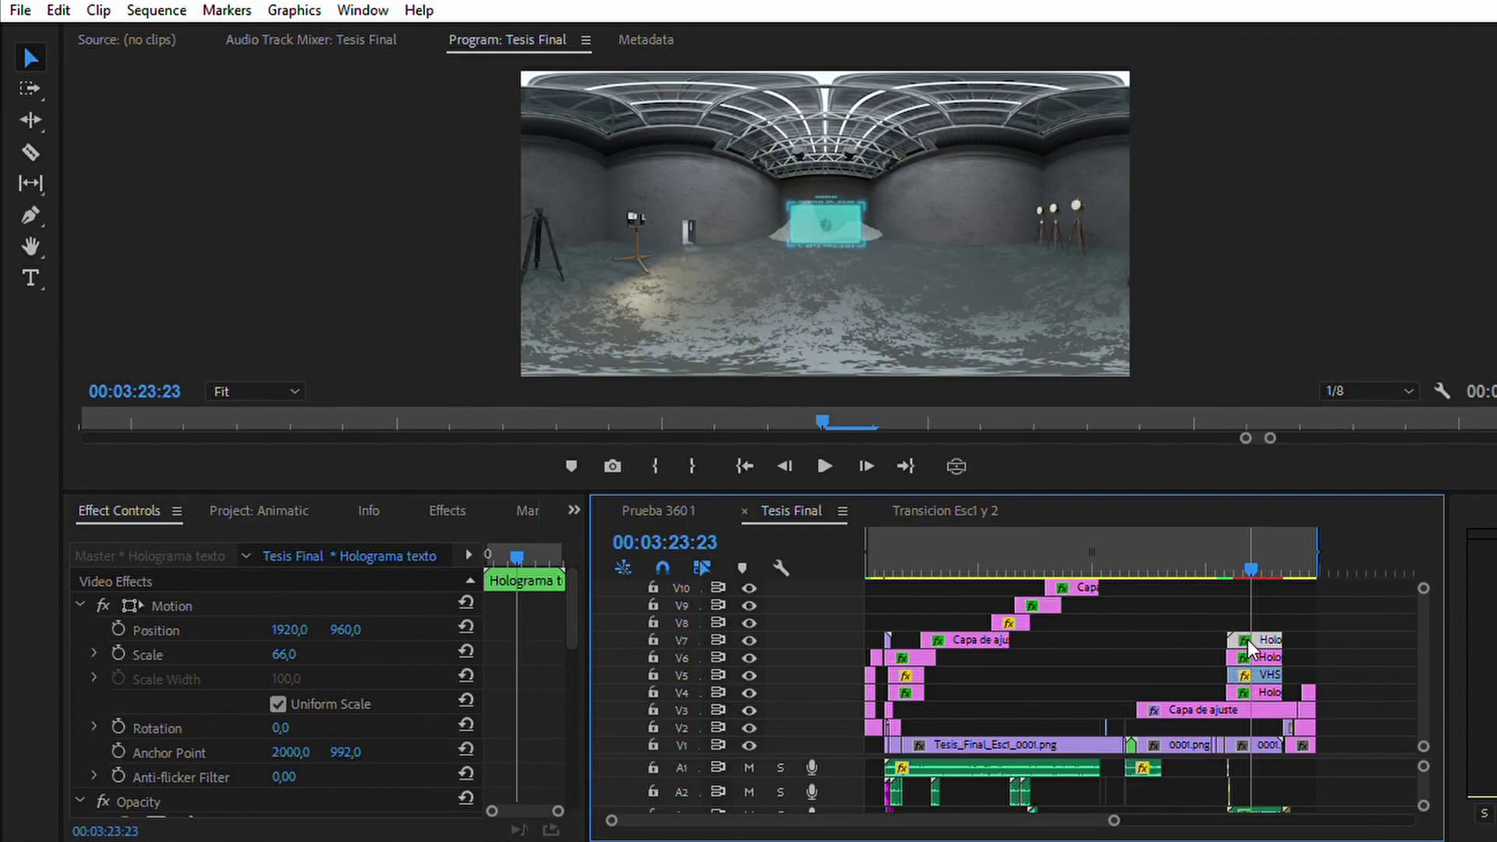
{"action": "left_click", "coordinate": [1259, 657]}
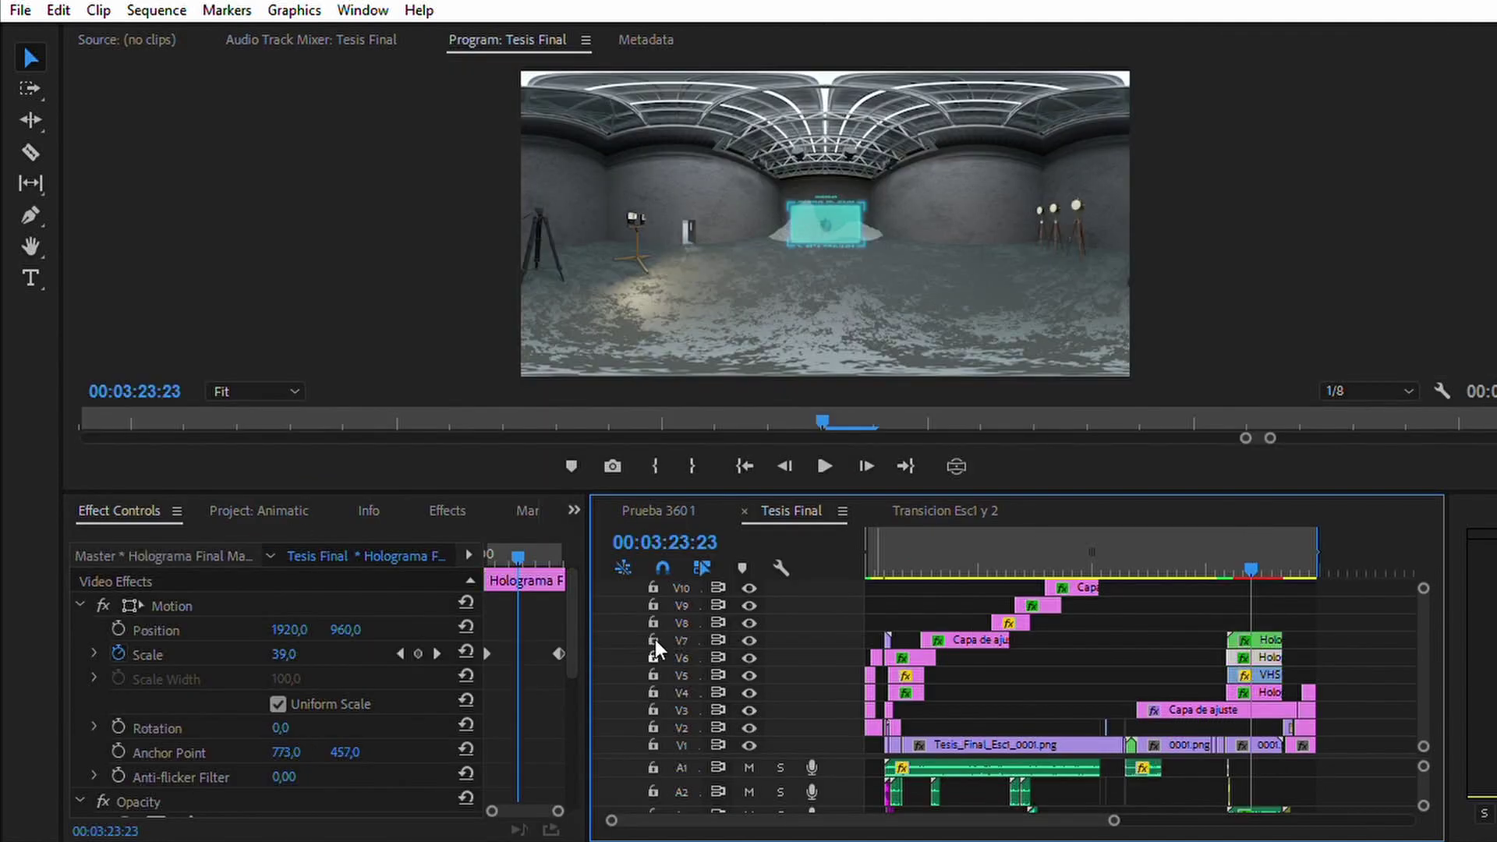
{"action": "left_click", "coordinate": [1261, 644]}
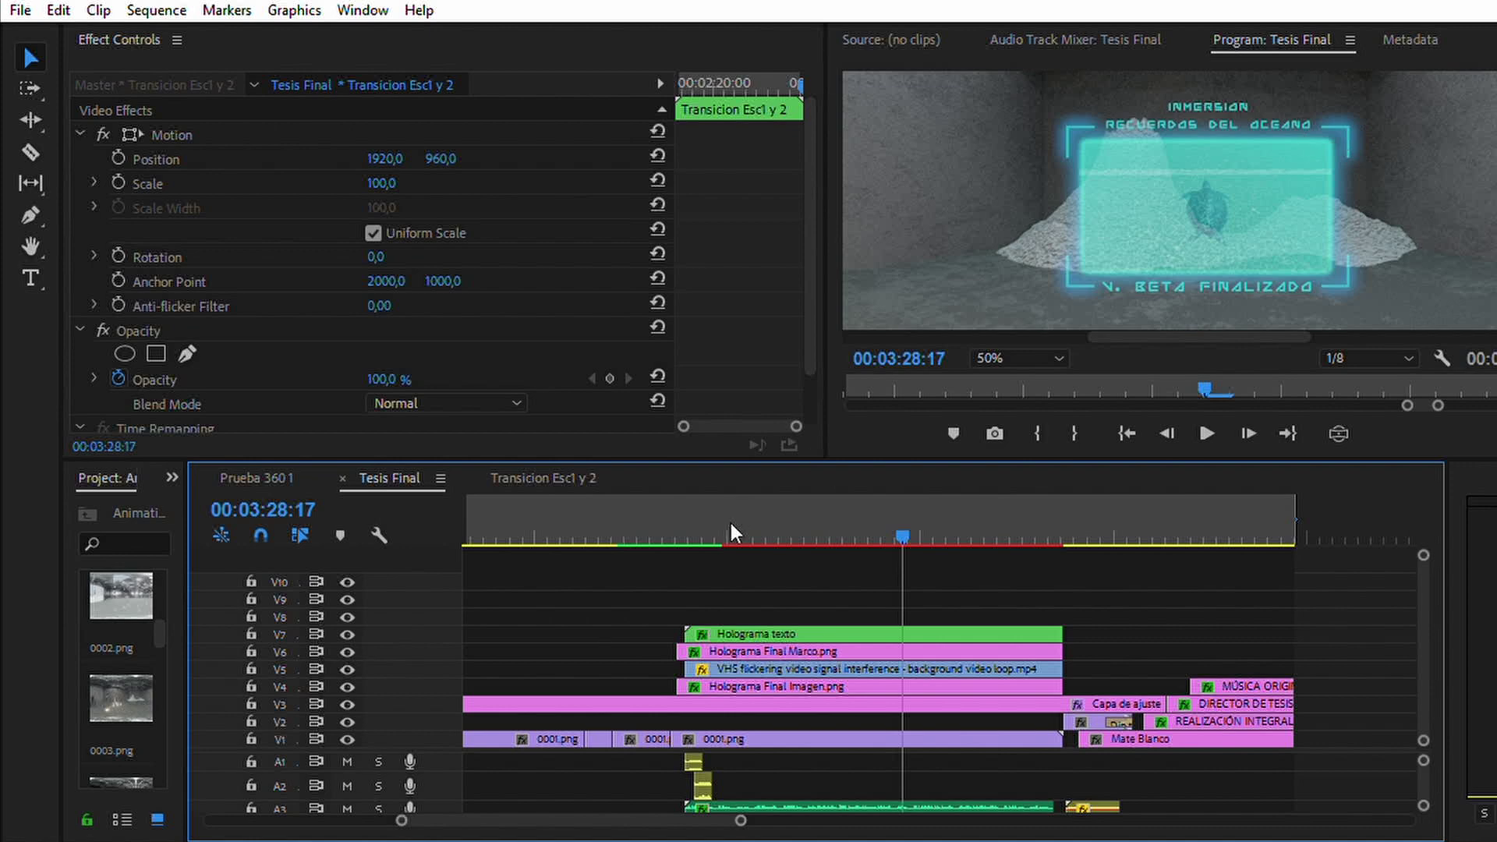
Select the VHS flickering video signal interference clip on V5 and display the outline of its opacity mask.
{"action": "left_click", "coordinate": [738, 656]}
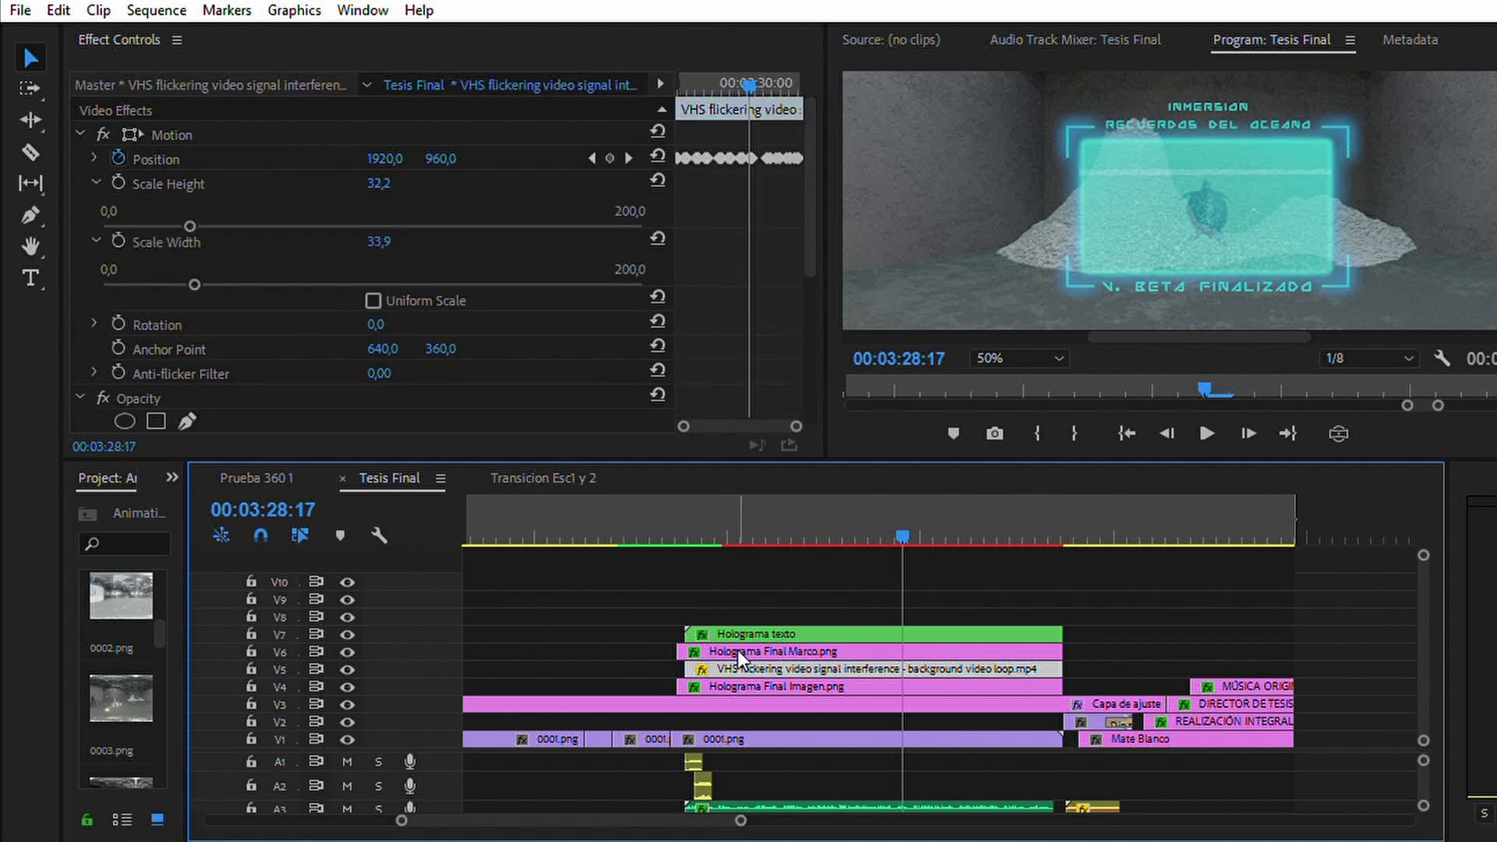
{"action": "left_click_drag", "start_coordinate": [811, 138], "coordinate": [817, 311]}
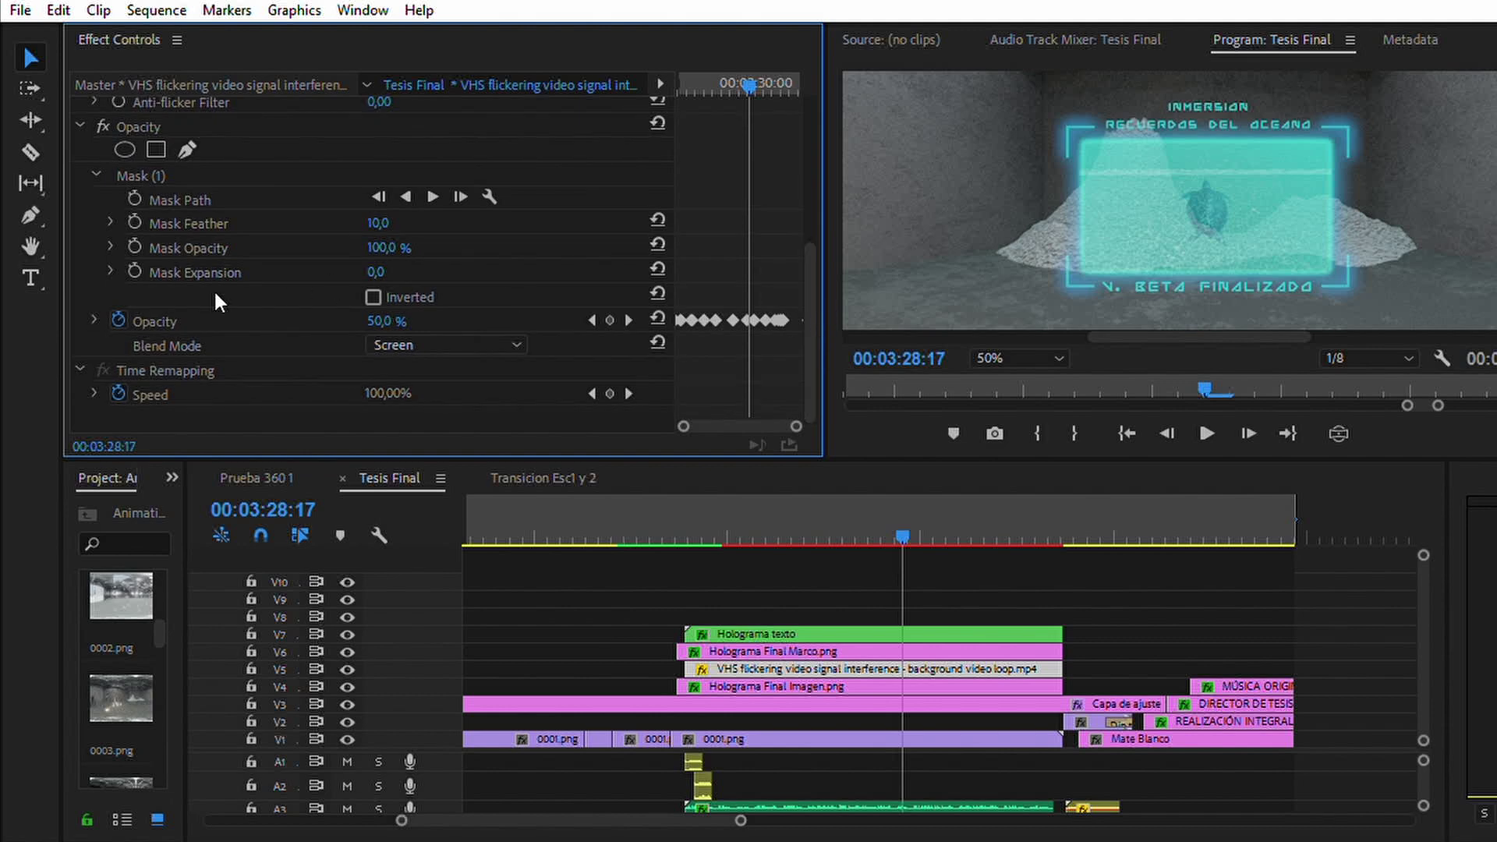
{"action": "left_click", "coordinate": [164, 299]}
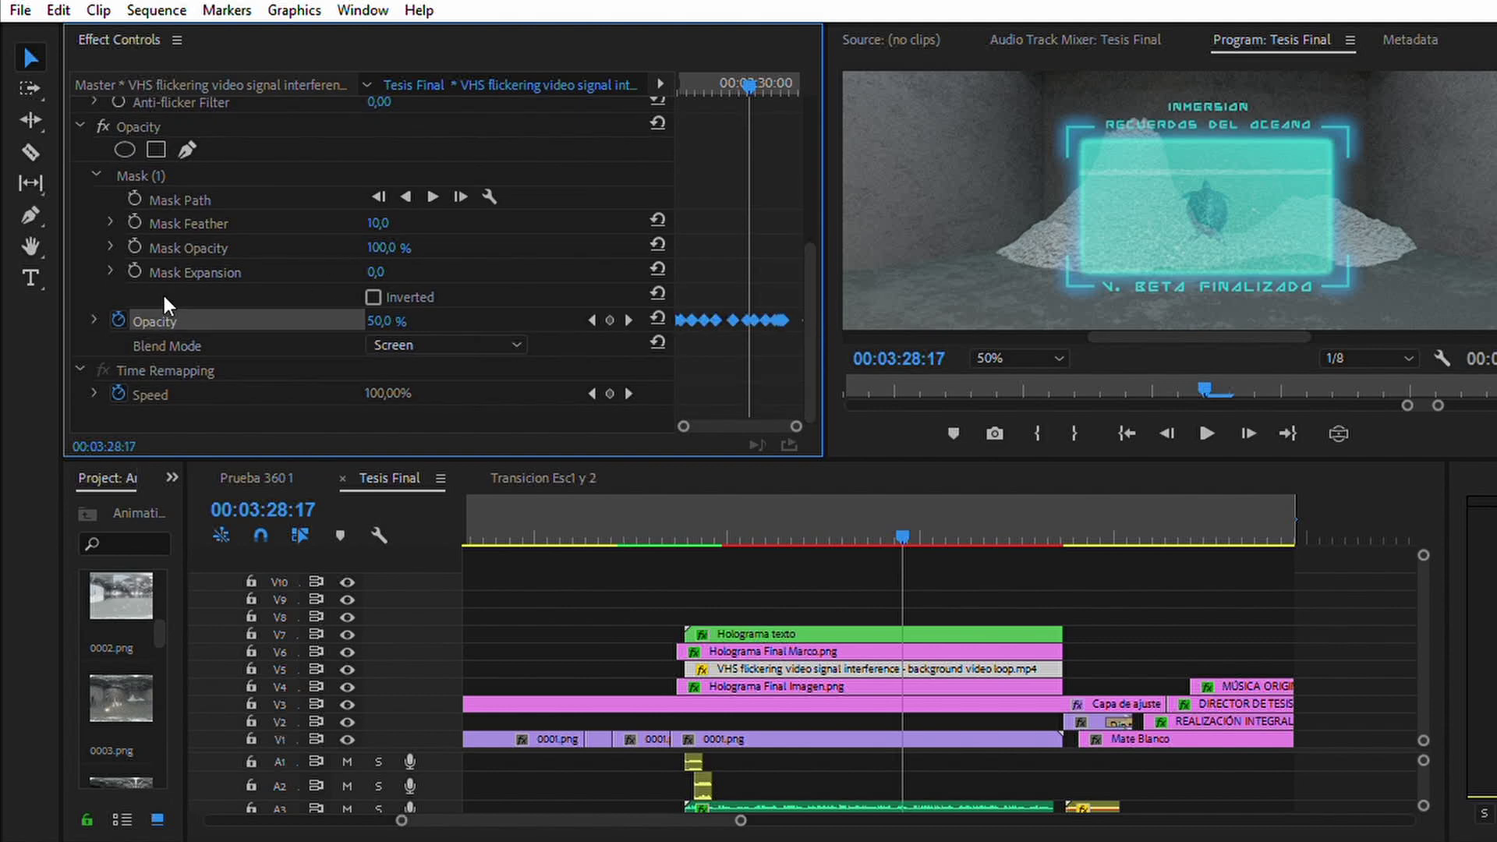
{"action": "left_click", "coordinate": [148, 153]}
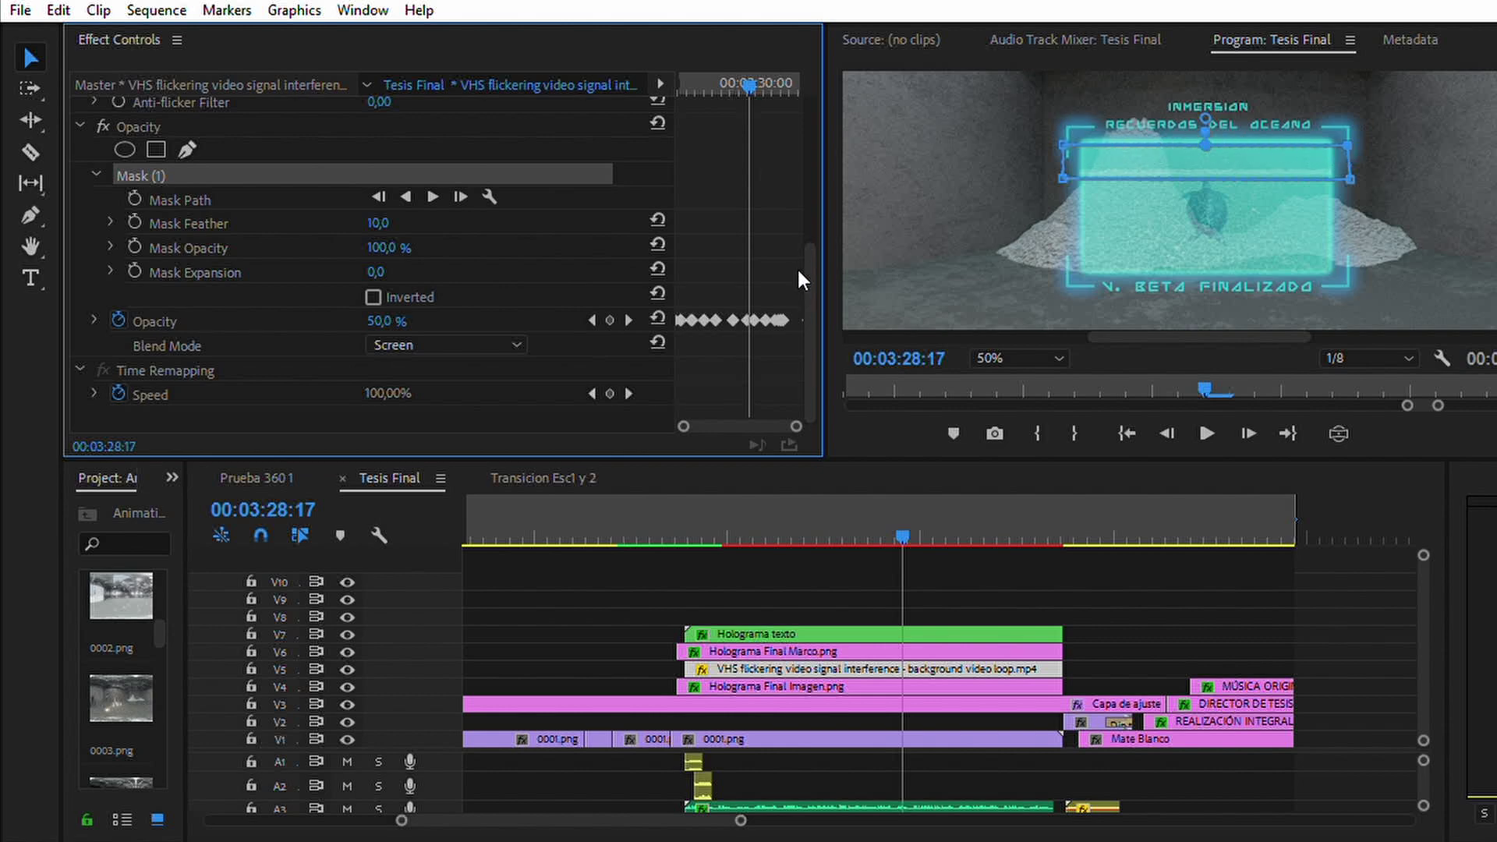
Step forward frame by frame to 00:03:29:16 to examine how the VHS flickering clip's position keyframes move the mask.
{"action": "left_click_drag", "start_coordinate": [814, 283], "coordinate": [812, 120]}
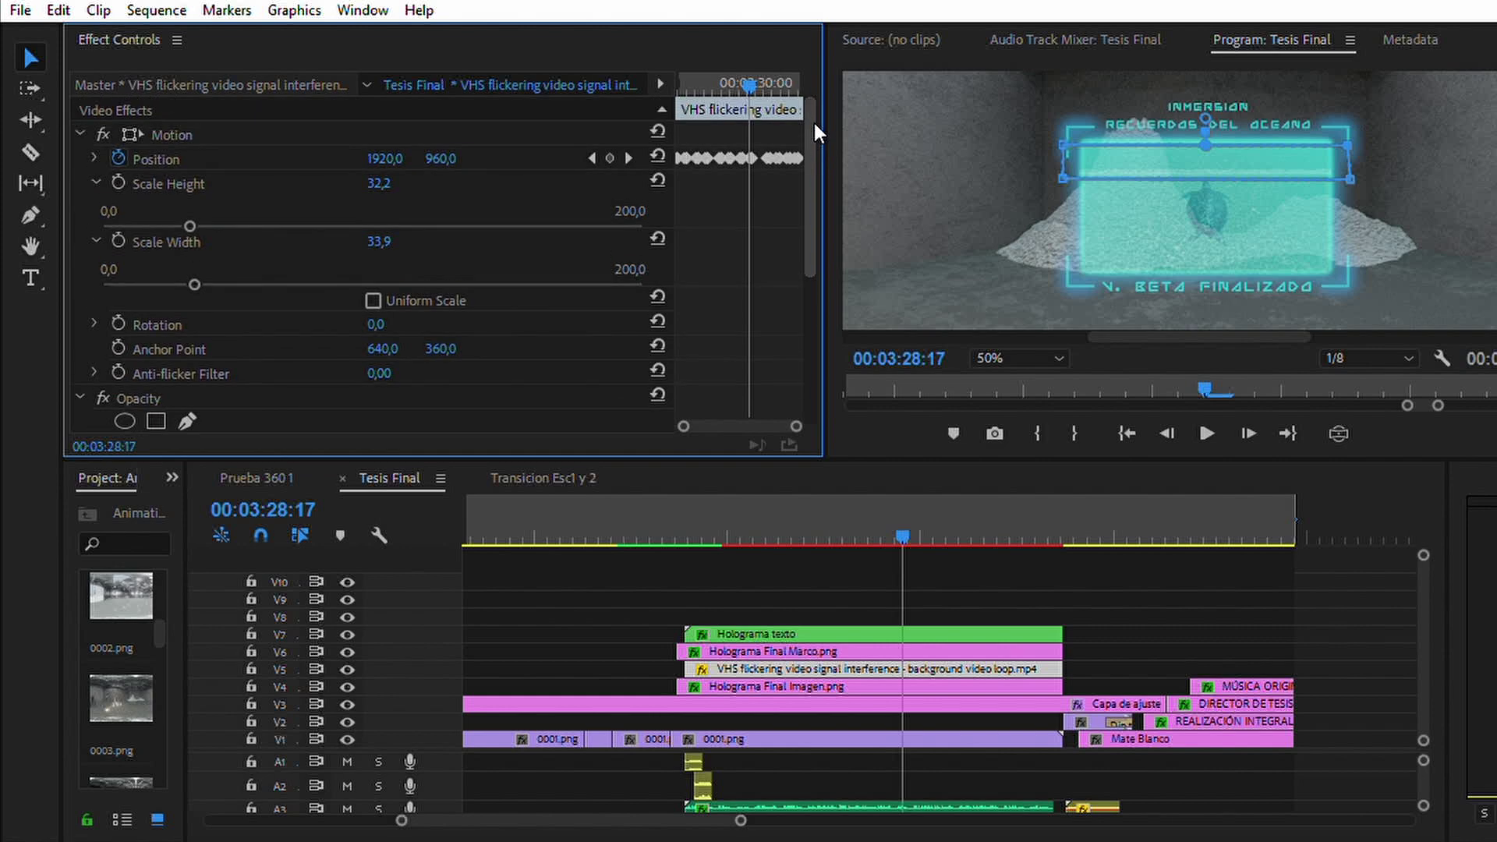
{"action": "key", "text": "Right"}
{"action": "key", "text": "Right"}
{"action": "key", "text": "Right"}
{"action": "key", "text": "Right"}
{"action": "key", "text": "Right"}
{"action": "key", "text": "Right"}
{"action": "key", "text": "Right"}
{"action": "key", "text": "Right"}
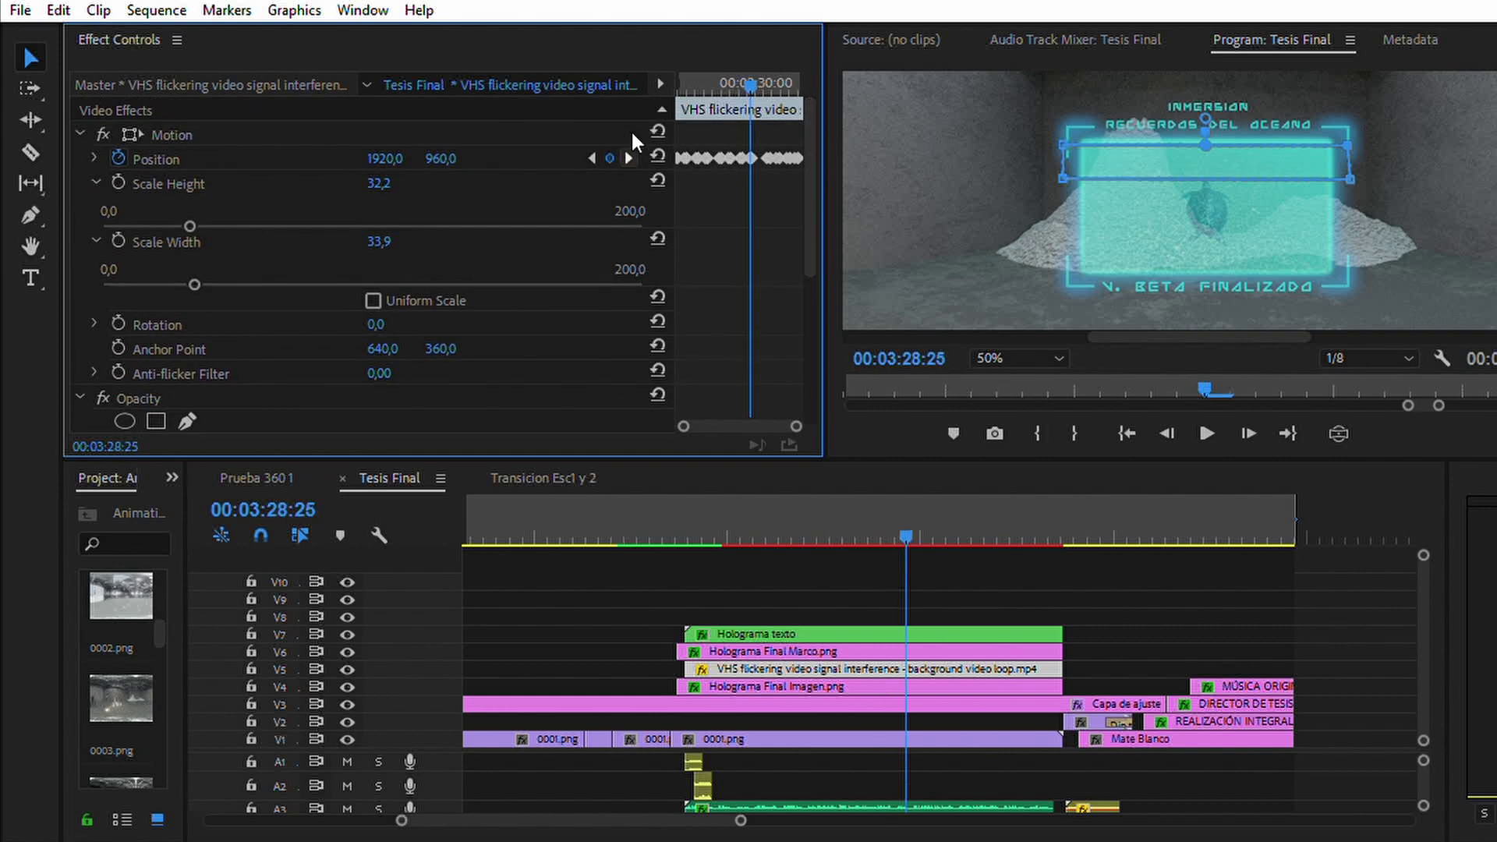
{"action": "key", "text": "Right"}
{"action": "key", "text": "Right"}
{"action": "key", "text": "Right"}
{"action": "key", "text": "Right"}
{"action": "key", "text": "Right"}
{"action": "key", "text": "Right"}
{"action": "key", "text": "Right"}
{"action": "key", "text": "Right"}
{"action": "key", "text": "Right"}
{"action": "key", "text": "Right"}
{"action": "key", "text": "Right"}
{"action": "key", "text": "Right"}
{"action": "key", "text": "Right"}
{"action": "key", "text": "Right"}
{"action": "key", "text": "Right"}
{"action": "key", "text": "Right"}
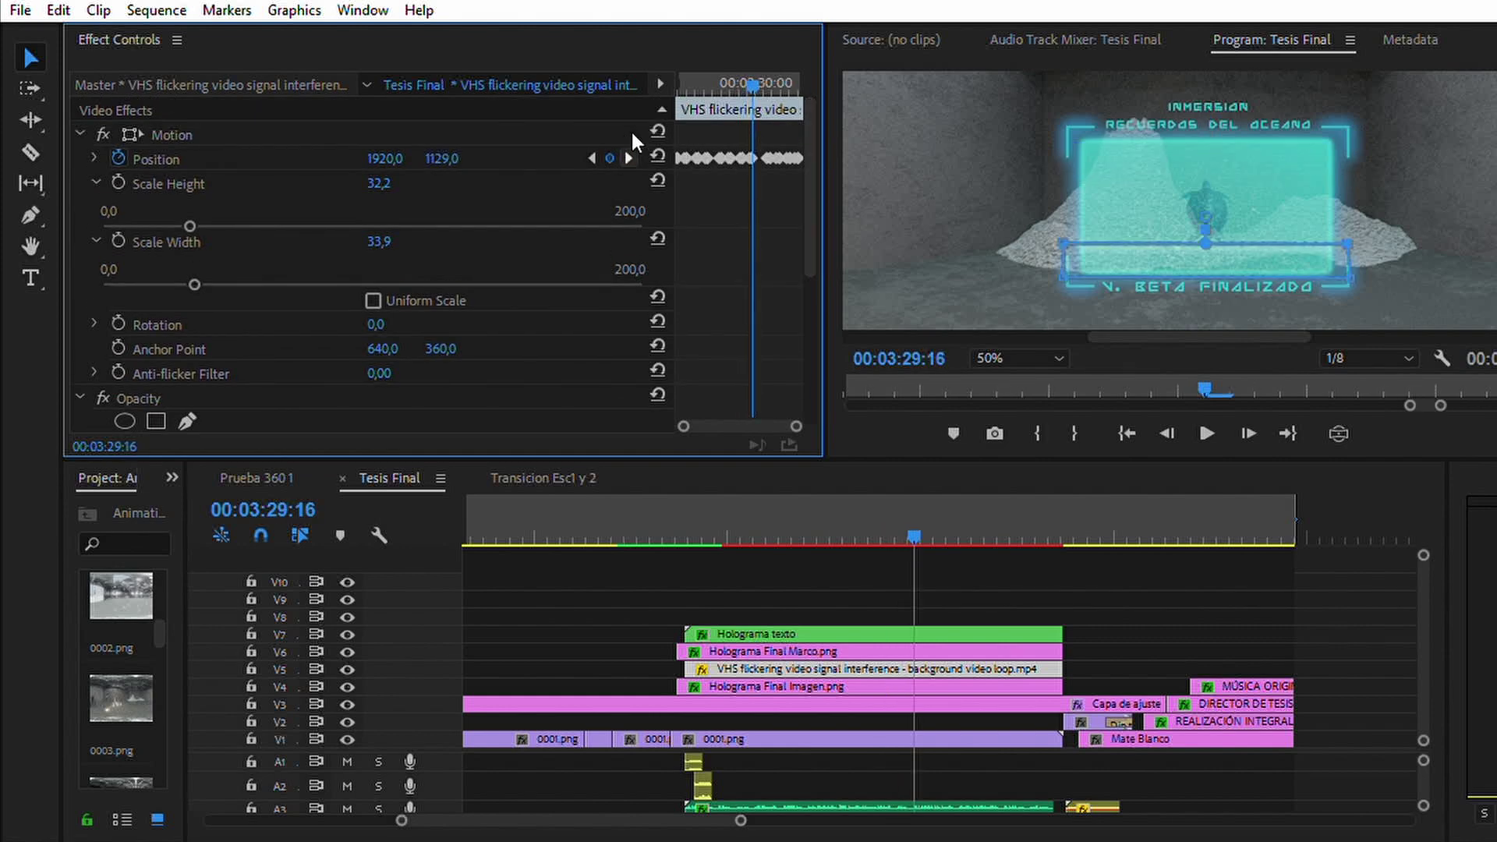
Move the playhead through the closing white fade to 00:03:46:24 and examine the layout of the audio tracks.
{"action": "key", "text": "Down"}
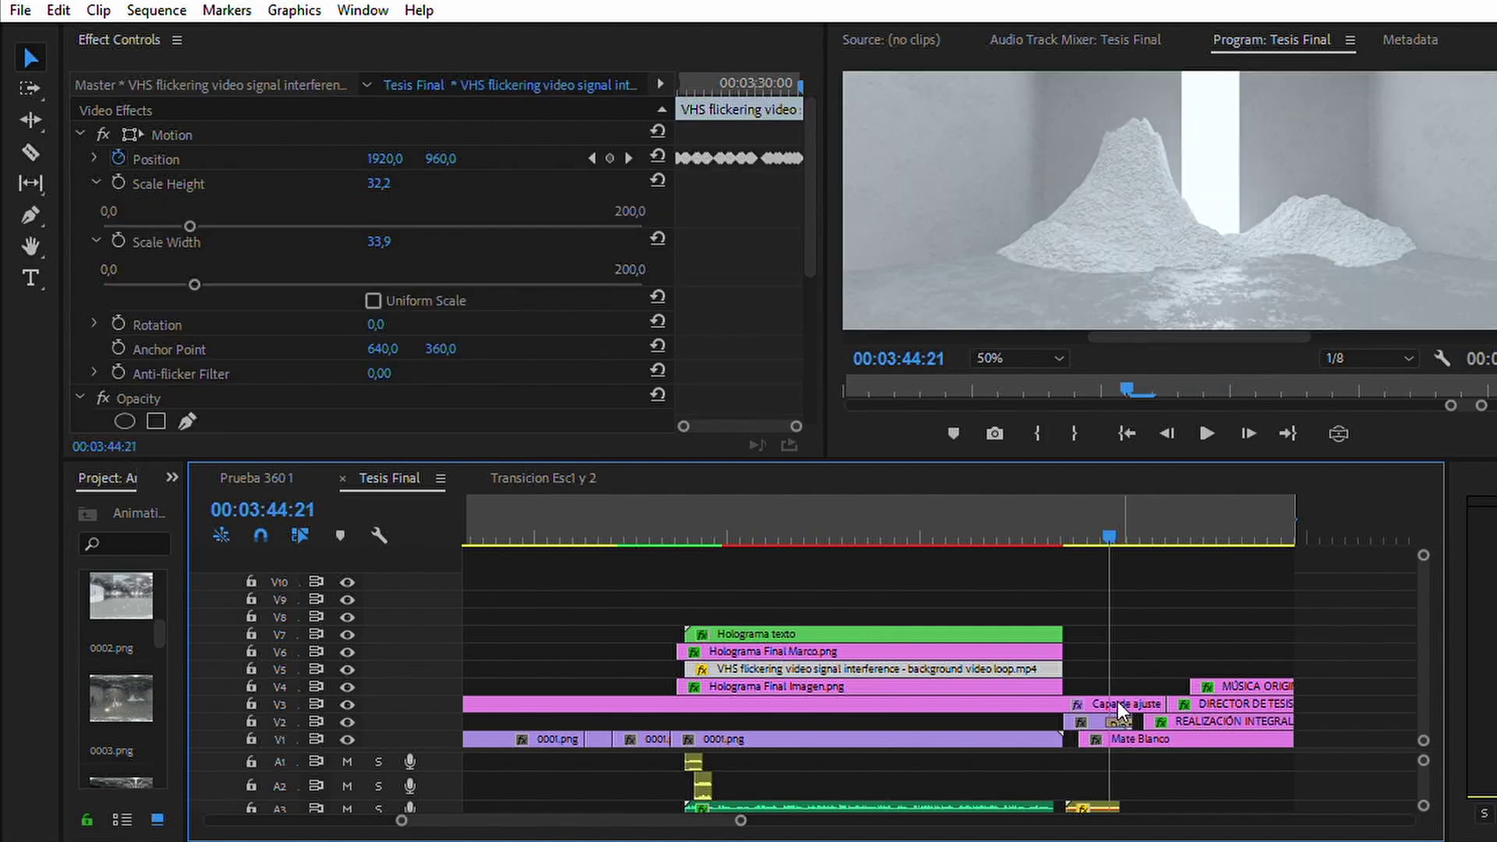
{"action": "left_click", "coordinate": [1137, 524]}
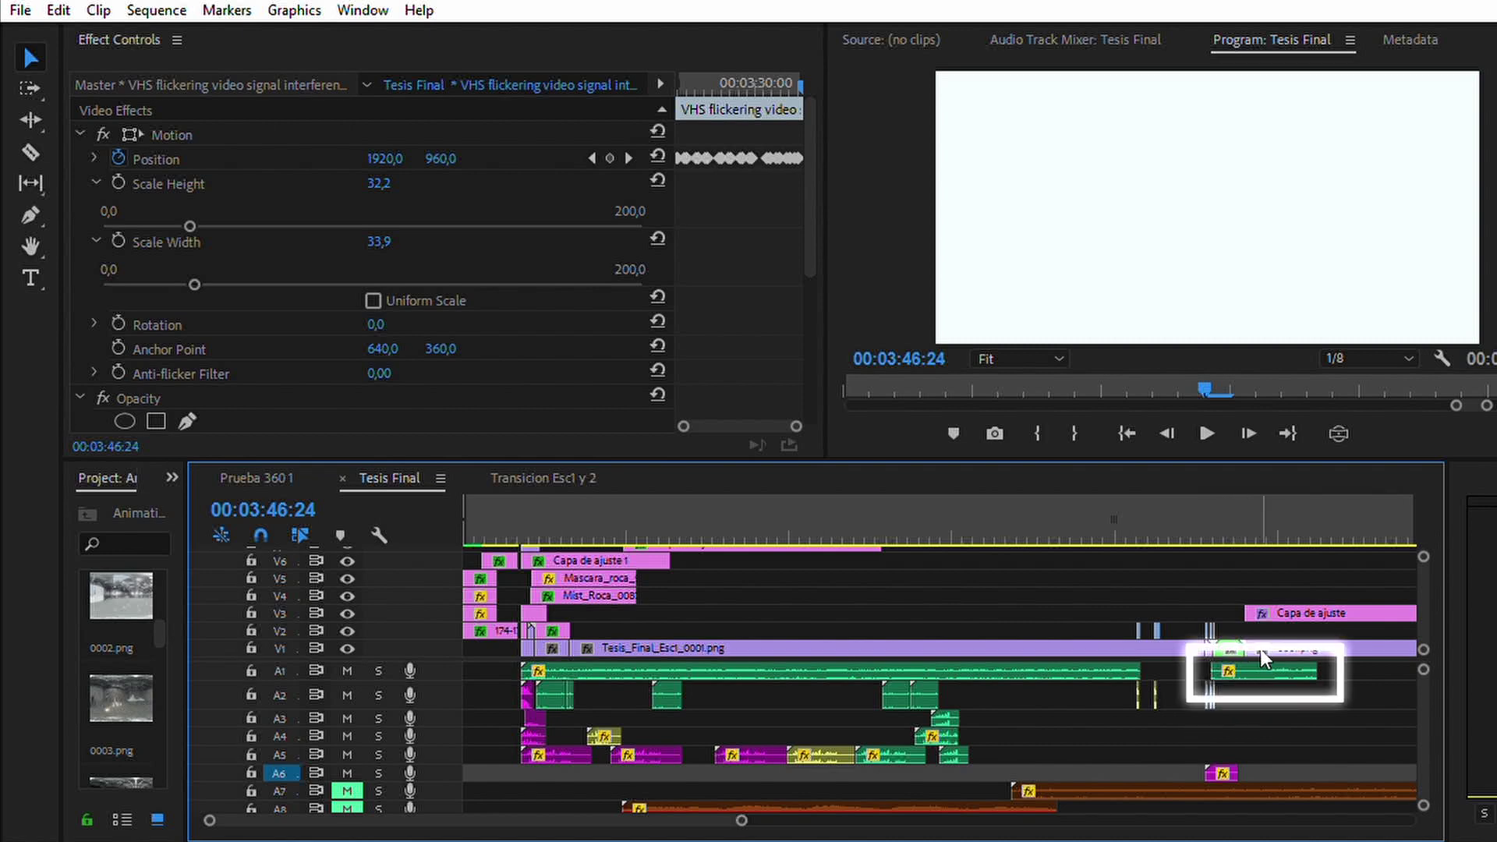
{"action": "key", "text": "minus"}
{"action": "left_click", "coordinate": [1207, 497]}
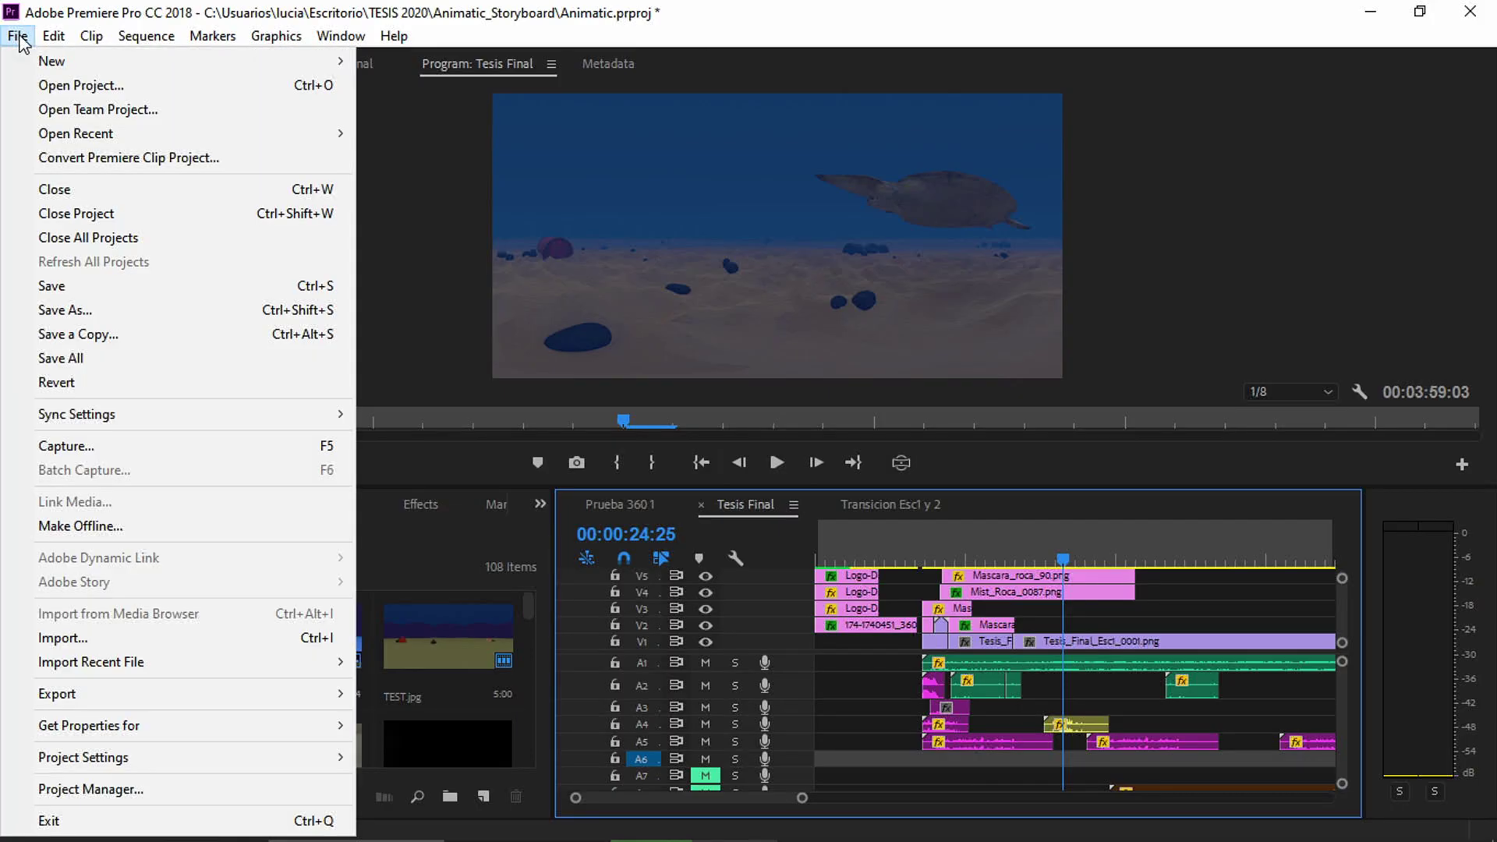
Open the media export settings for the Tesis Final sequence and examine the Video Is VR option and its frame layout.
{"action": "mouse_move", "coordinate": [313, 693]}
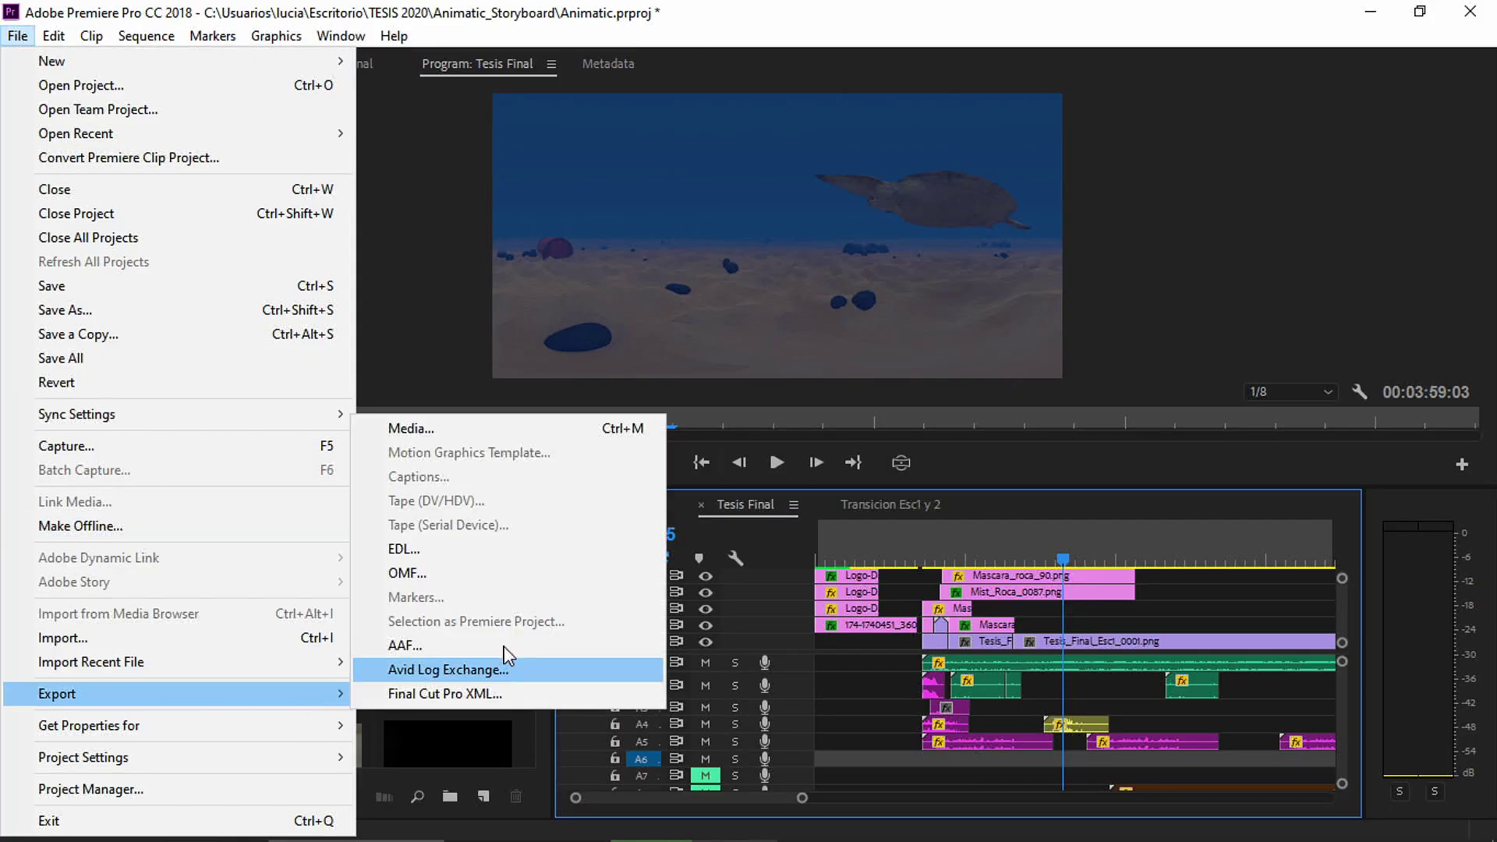
{"action": "left_click", "coordinate": [563, 429]}
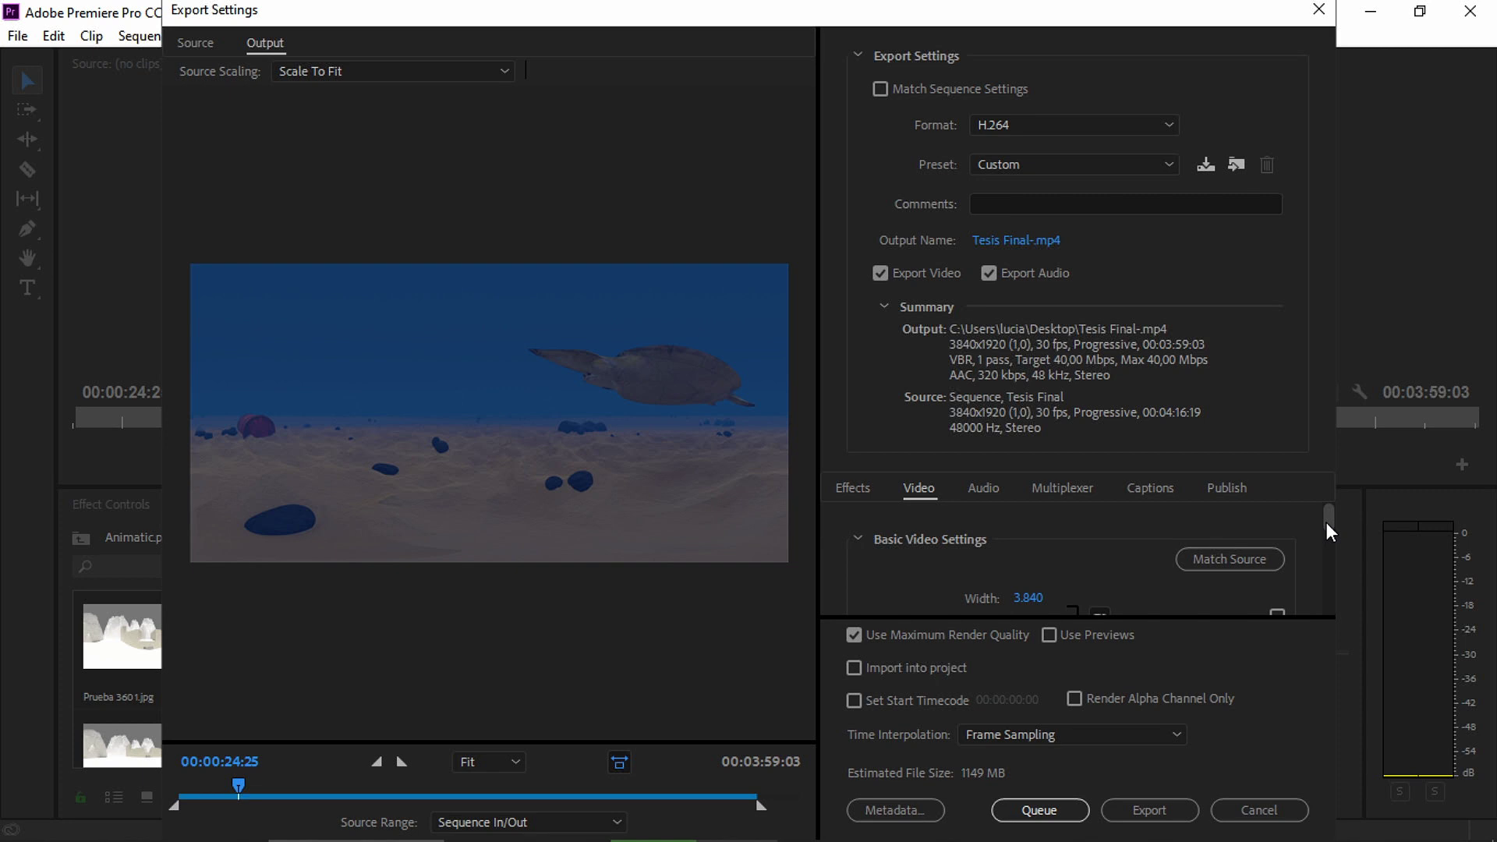
{"action": "left_click_drag", "start_coordinate": [1330, 533], "coordinate": [1338, 627]}
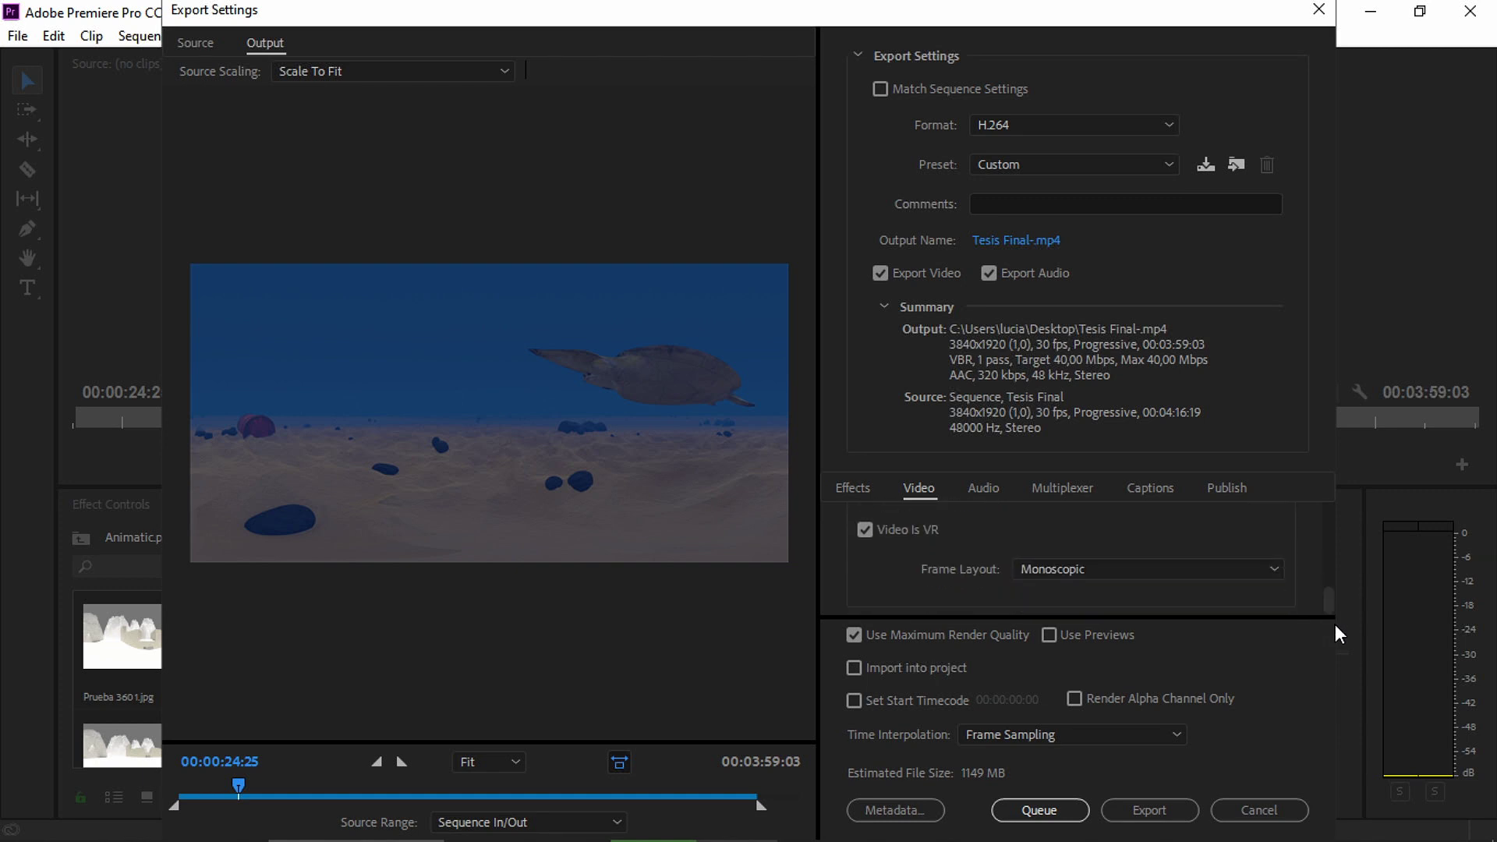